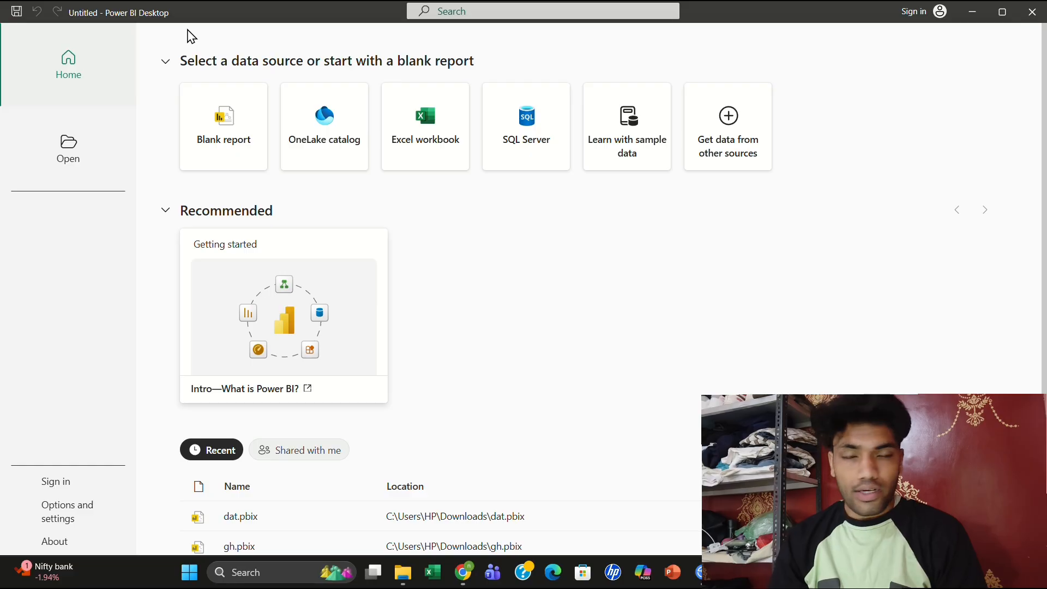
# Switch to Chrome and download SuperStore Sales DataSet.xlsx from the shared SuperStore Sales Data folder in Drive
pyautogui.click(467, 577)
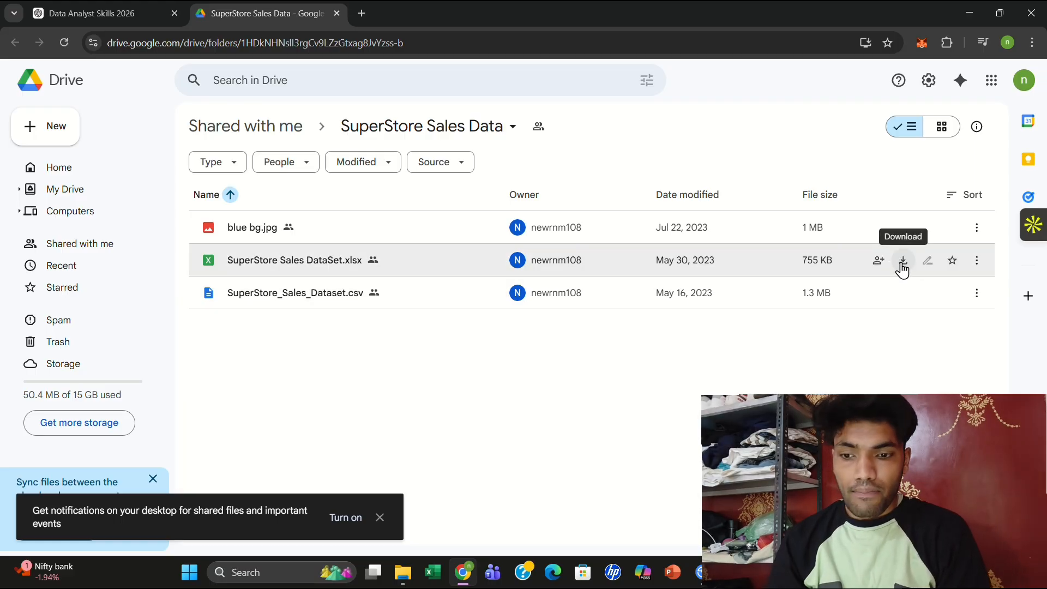
pyautogui.click(901, 267)
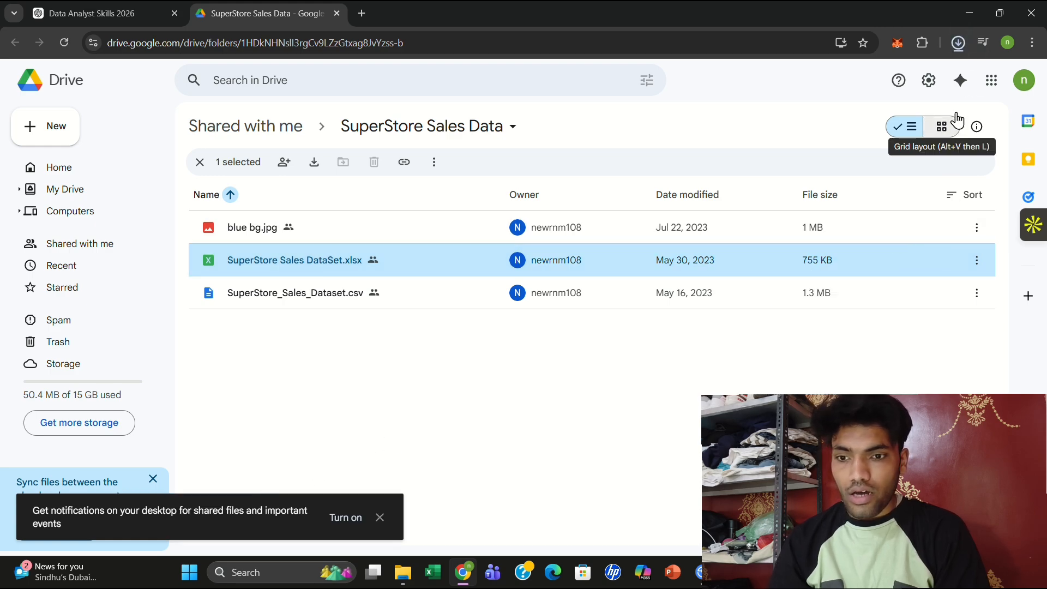
pyautogui.click(963, 42)
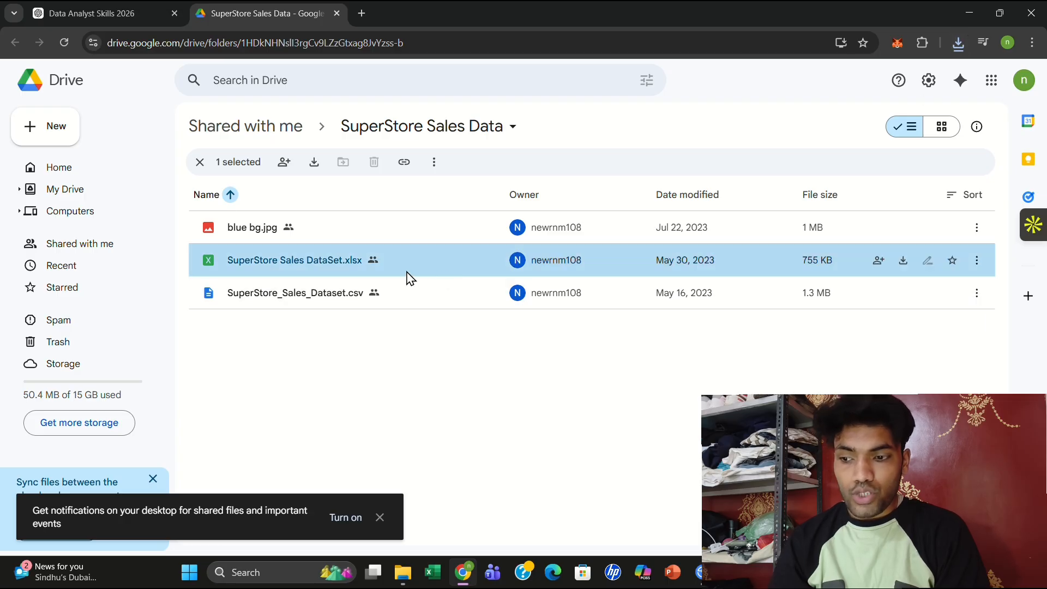
# Open SuperStore Sales DataSet.xlsx from Drive to examine its data and available download formats, and close it again
pyautogui.doubleClick(334, 261)
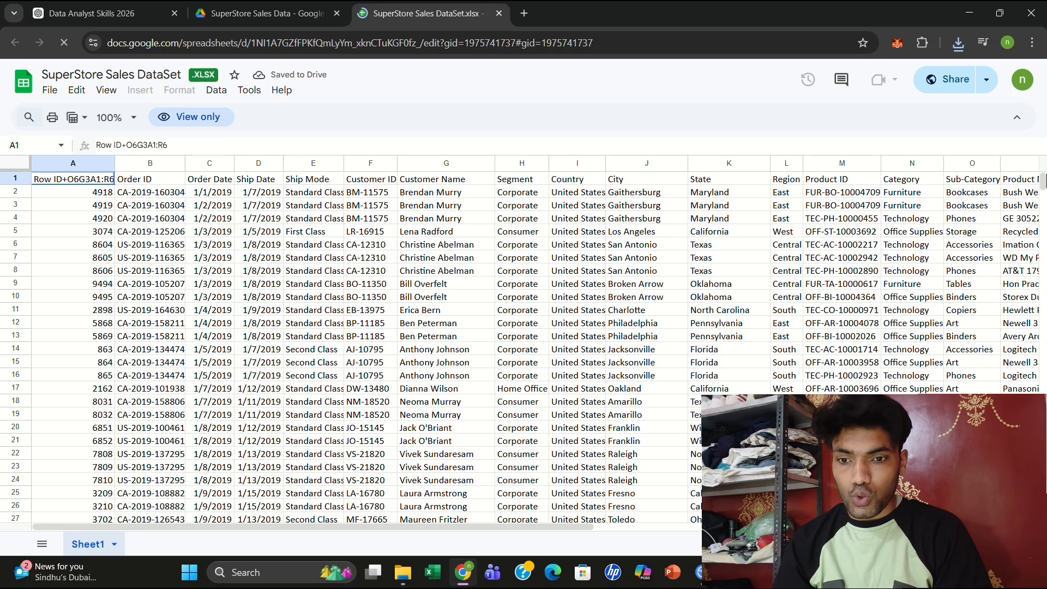
pyautogui.moveTo(1045, 182)
pyautogui.mouseDown()
pyautogui.moveTo(1046, 208)
pyautogui.moveTo(1044, 174)
pyautogui.mouseUp()
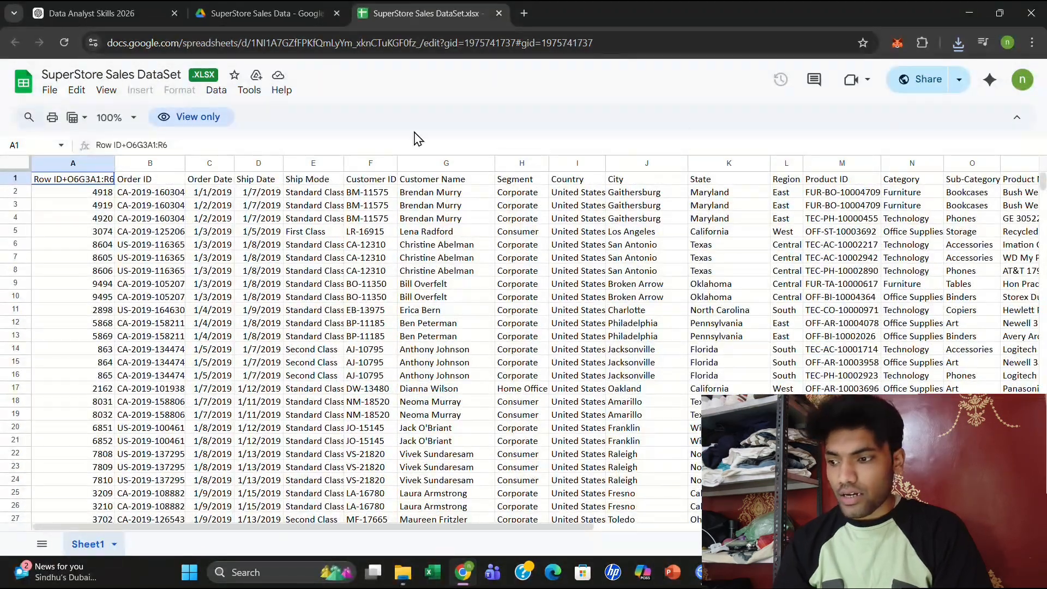
pyautogui.click(50, 92)
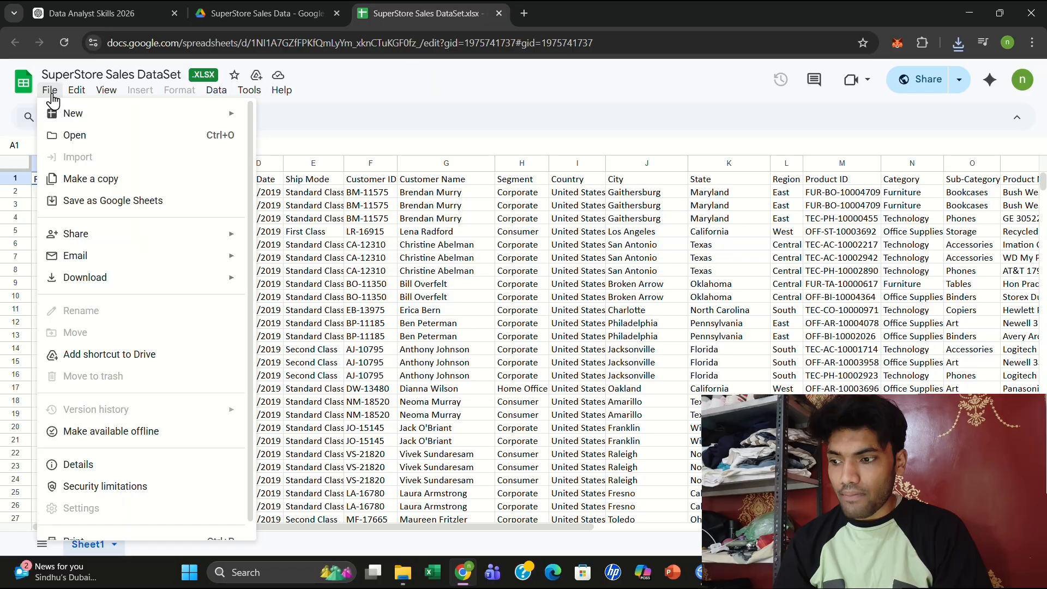
pyautogui.moveTo(113, 283)
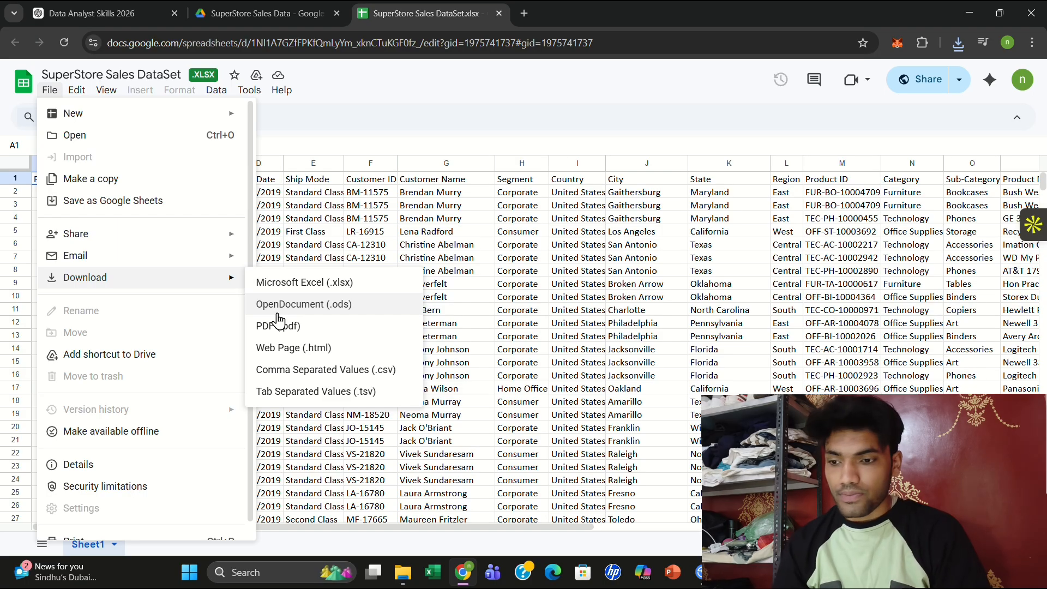
pyautogui.click(638, 119)
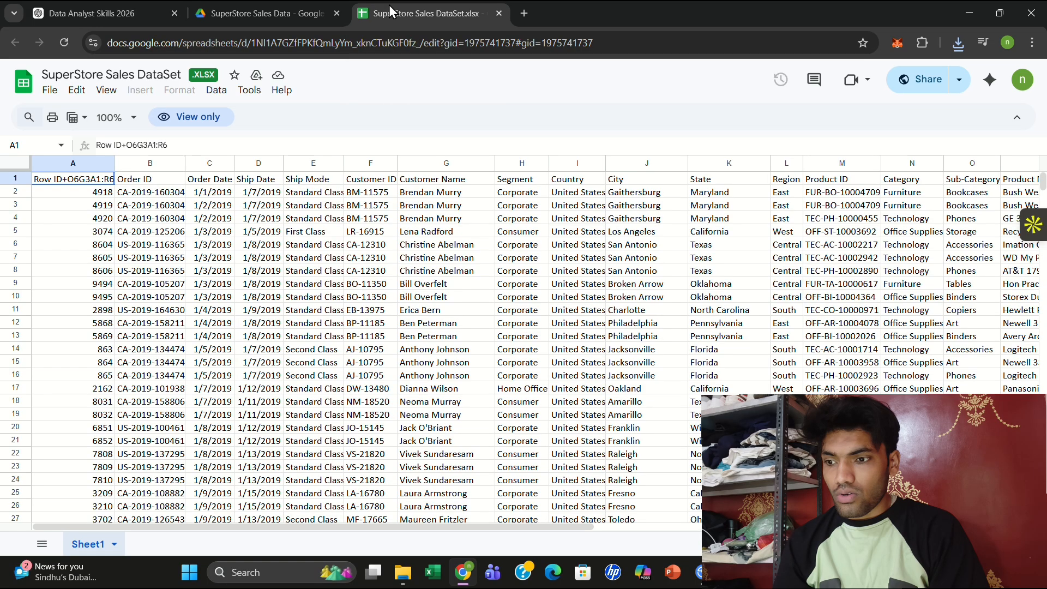
pyautogui.moveTo(388, 5); pyautogui.dragTo(316, 11)
pyautogui.click(337, 13)
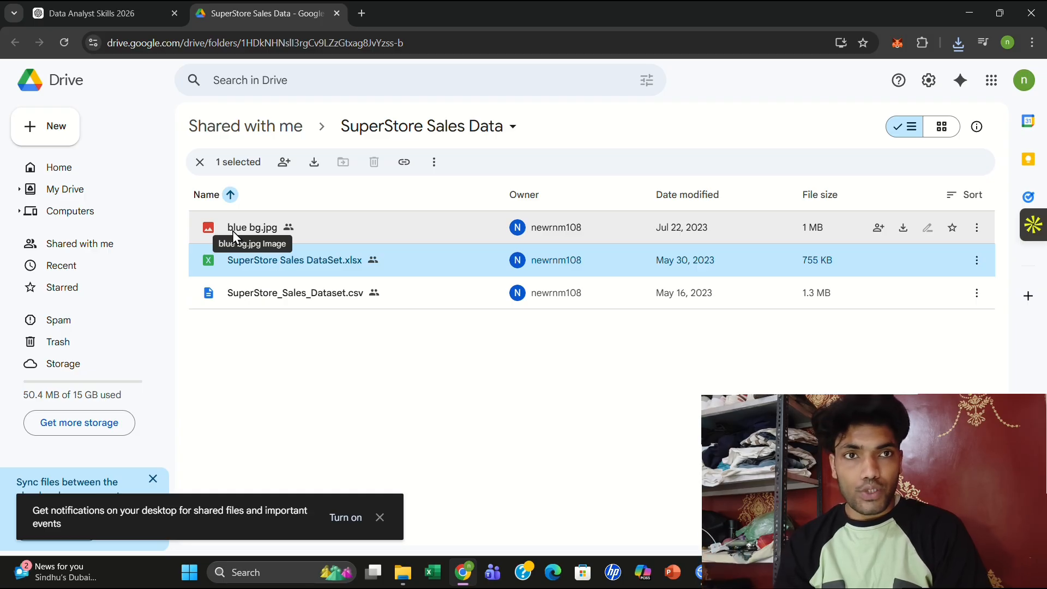
# Preview the image blue bg.jpg in the Drive folder and close the preview
pyautogui.doubleClick(233, 231)
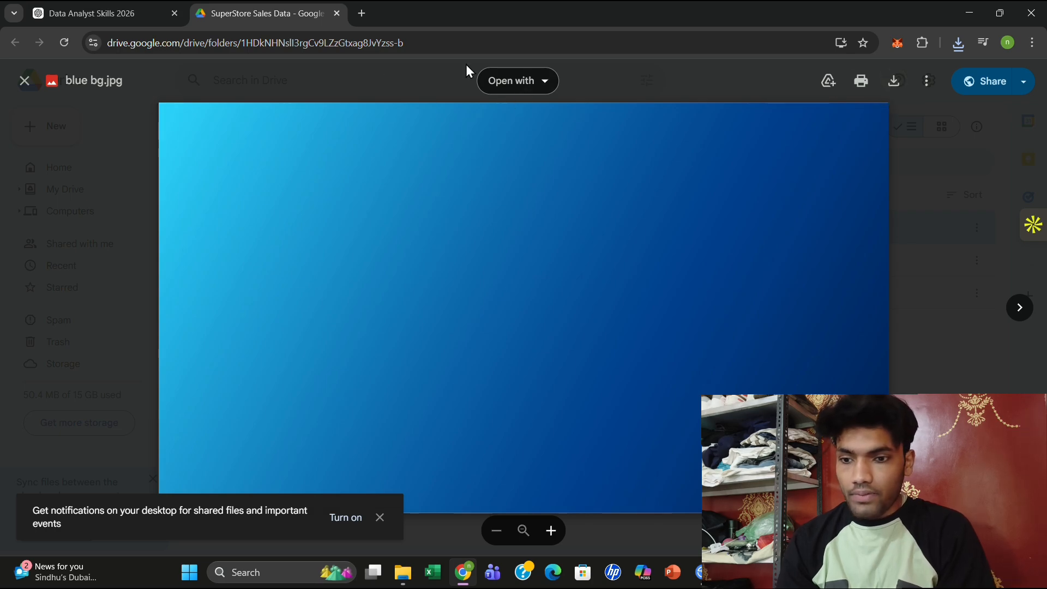
pyautogui.click(25, 80)
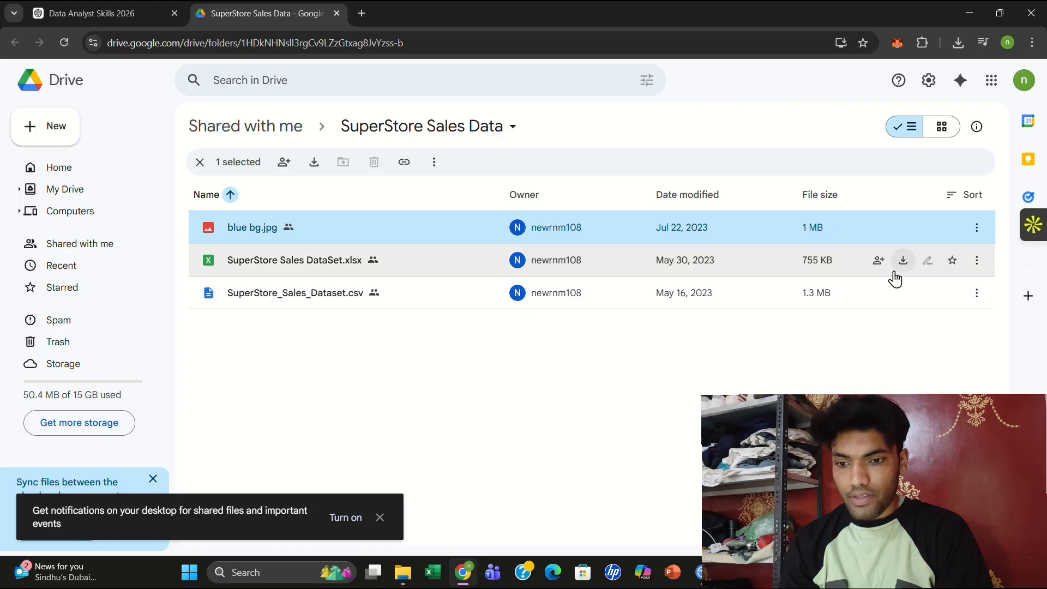
# Download SuperStore_Sales_Dataset.csv from the Drive folder, check the recent downloads, and return to Power BI Desktop
pyautogui.click(903, 297)
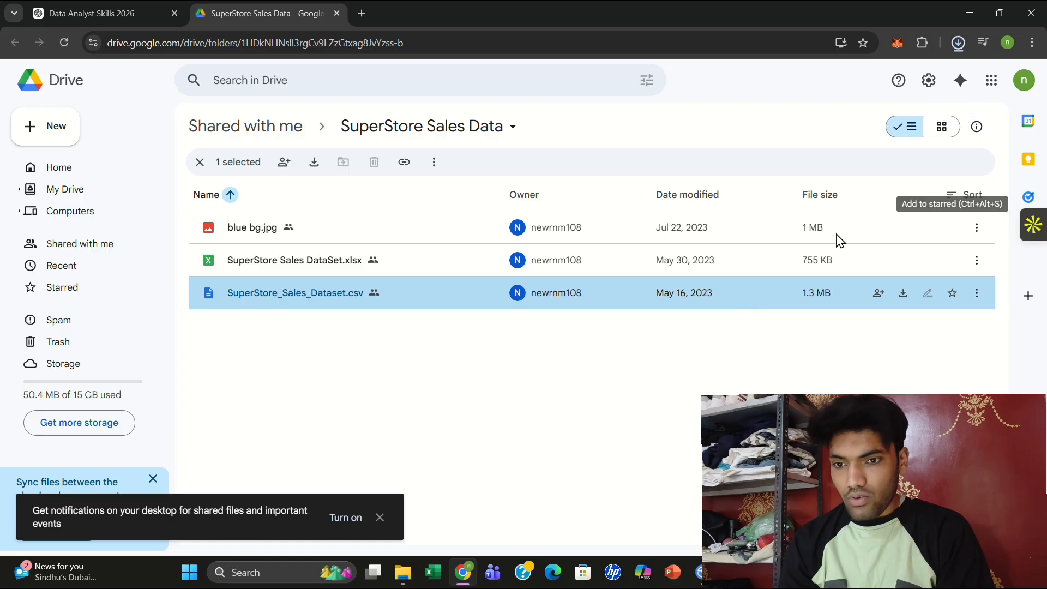
pyautogui.click(958, 43)
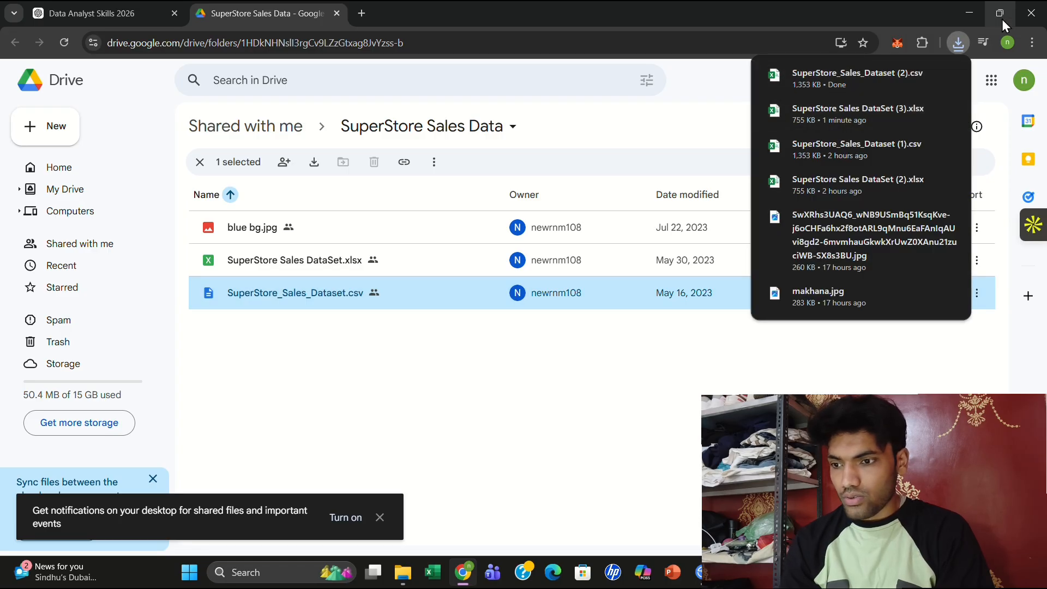
pyautogui.click(963, 15)
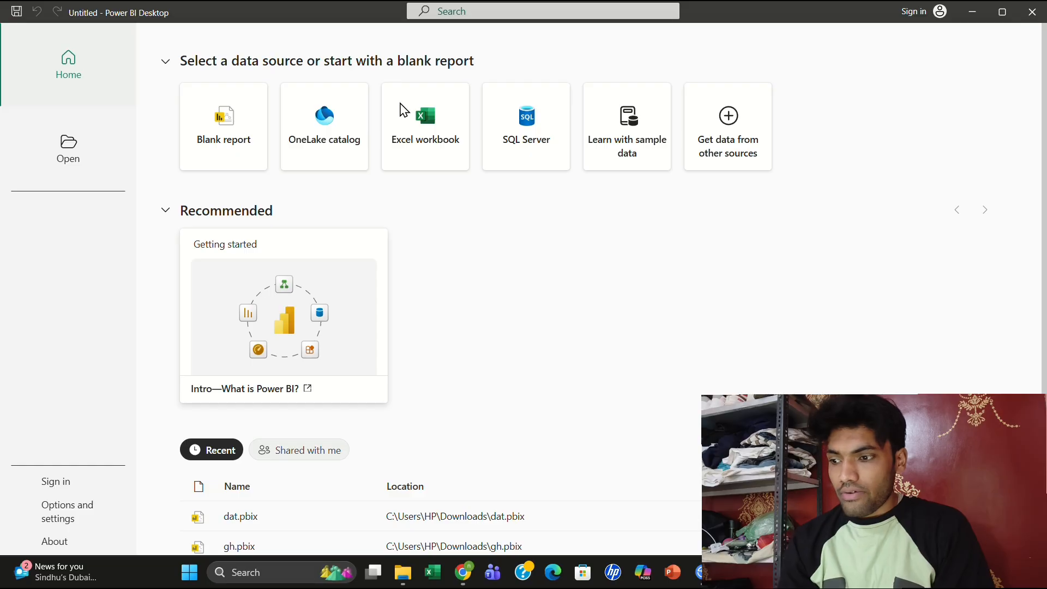
# Import Sheet1 of the Excel workbook SuperStore Sales DataSet 55 from Downloads and open it in Power Query Editor
pyautogui.click(65, 157)
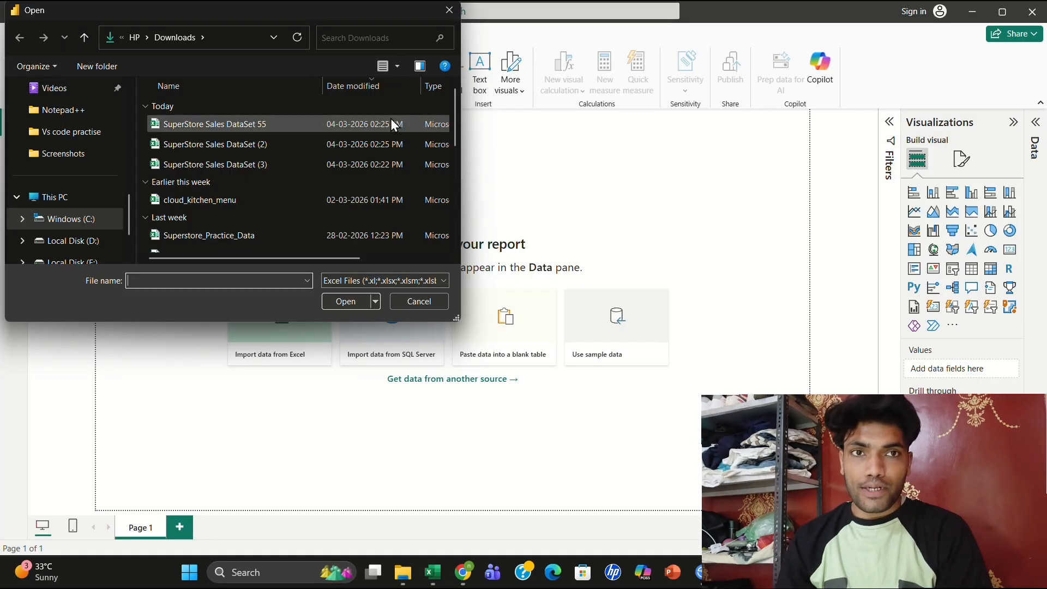
pyautogui.doubleClick(227, 122)
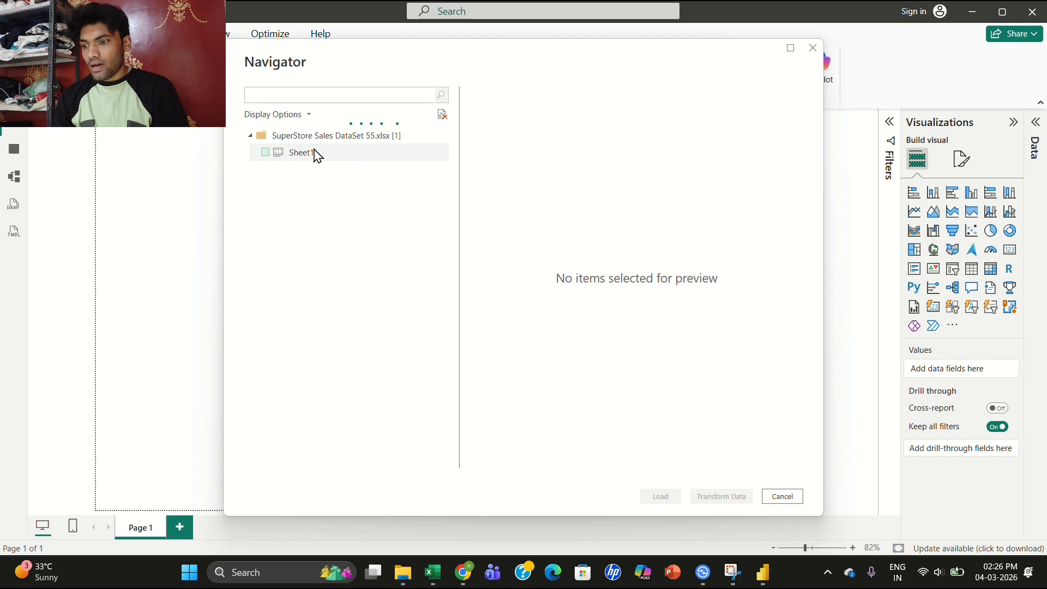
pyautogui.click(265, 153)
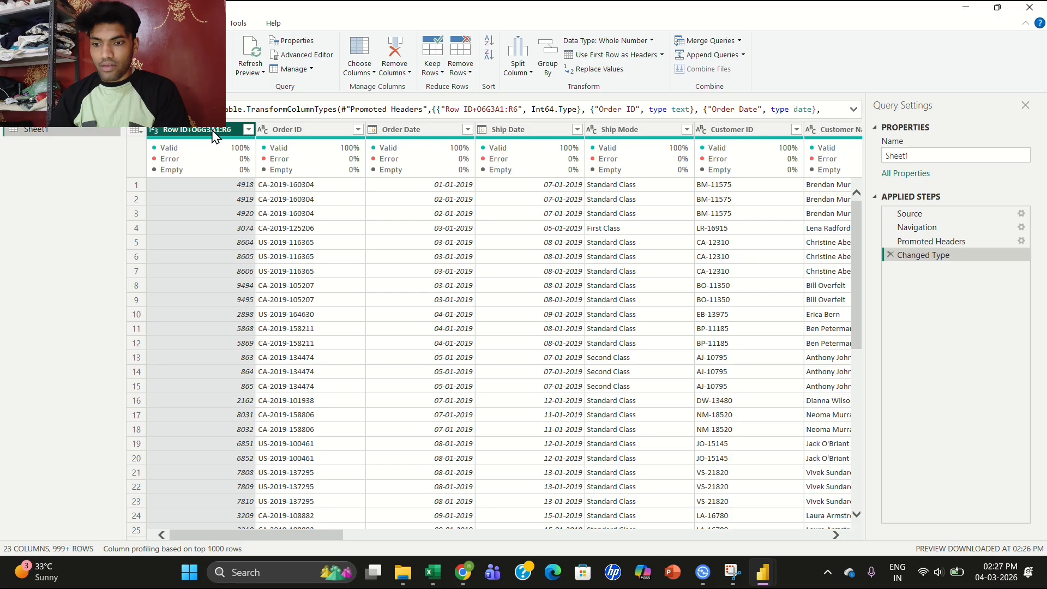
# Select all columns of Sheet1 and automatically detect their data types
pyautogui.click(309, 135)
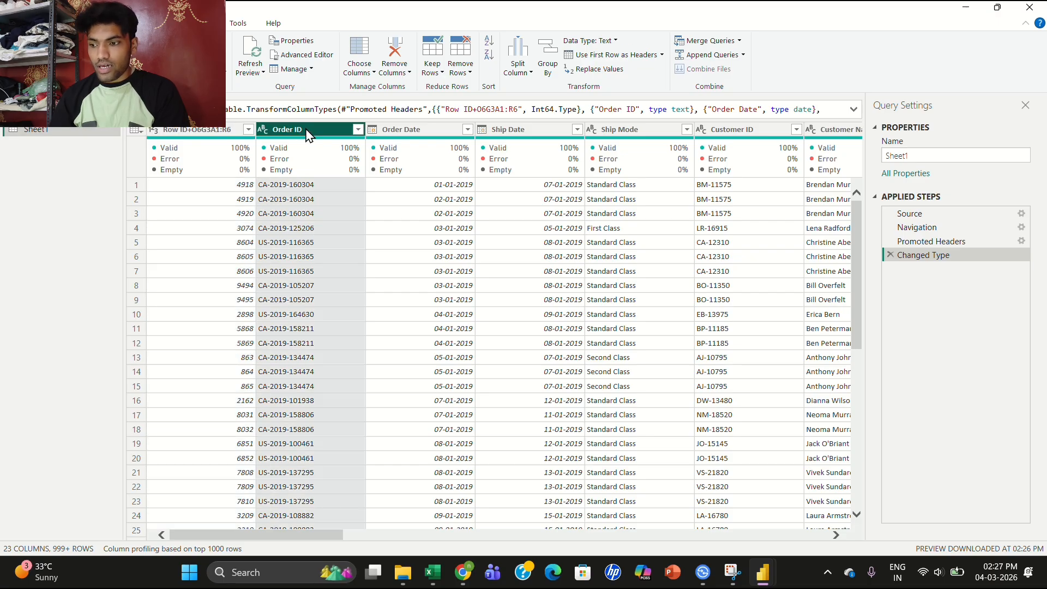
pyautogui.hotkey('ctrl', 'a')
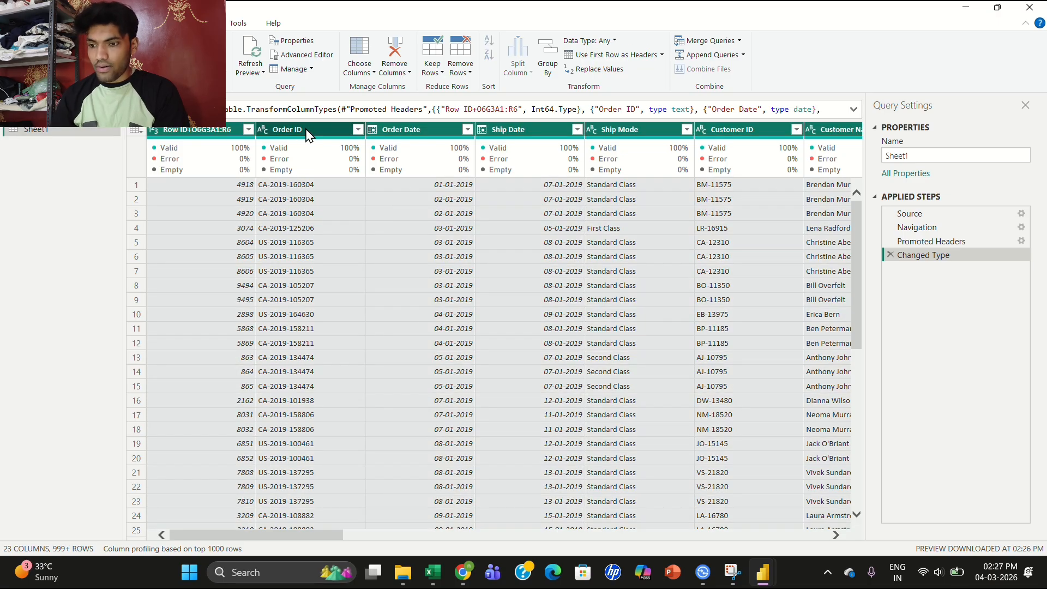
pyautogui.click(195, 134)
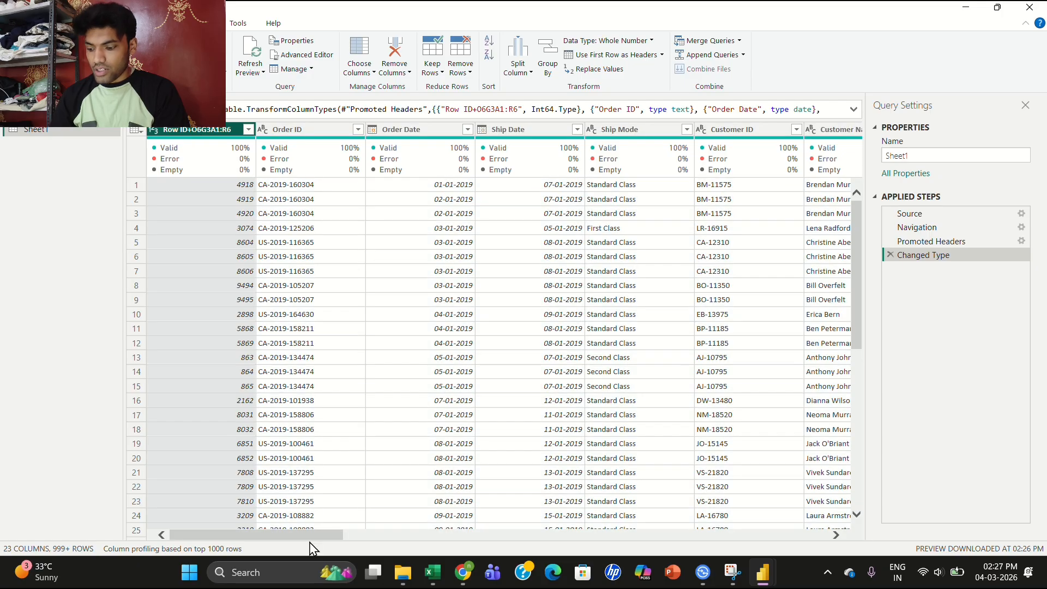
pyautogui.moveTo(309, 540); pyautogui.dragTo(909, 545)
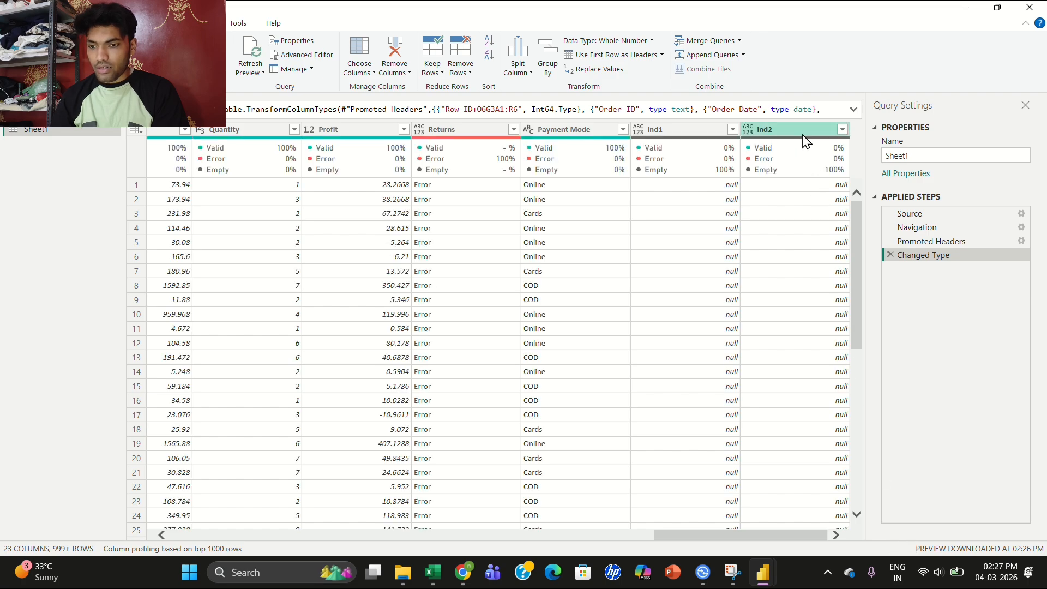
pyautogui.hotkey('ctrl', 'a')
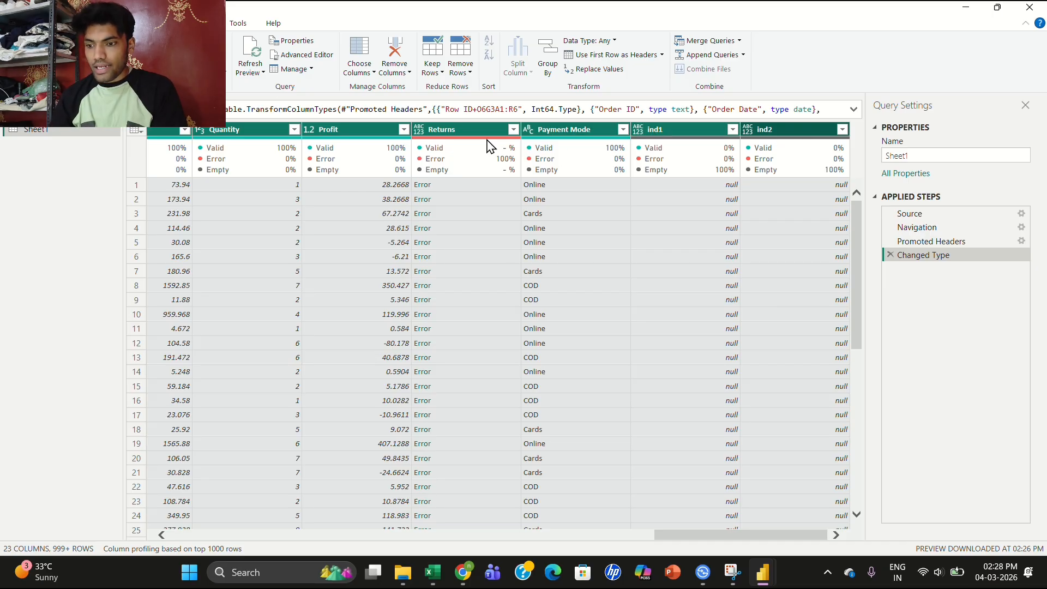
pyautogui.click(95, 23)
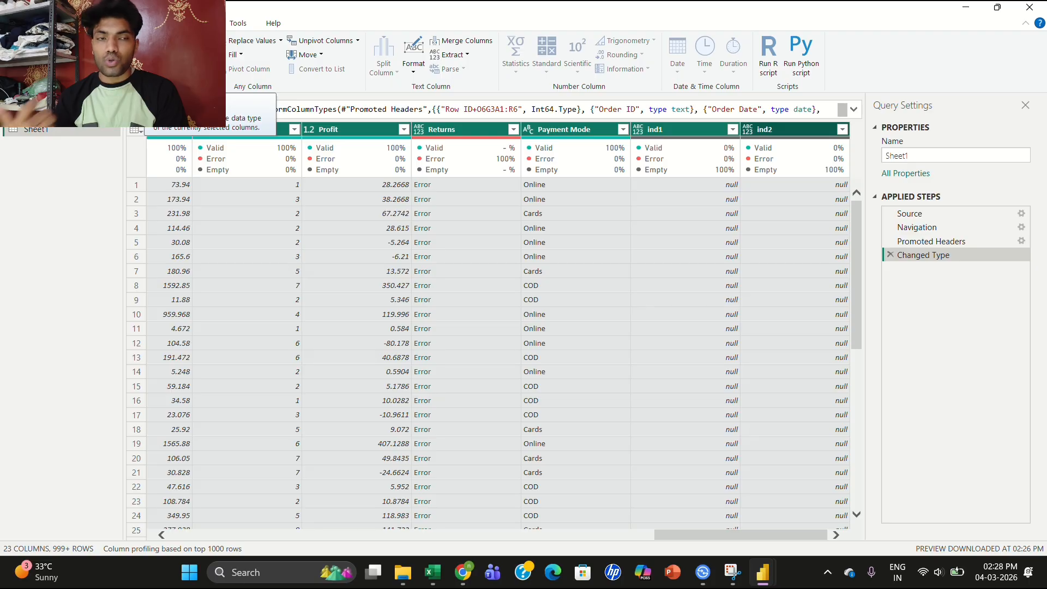
pyautogui.click(178, 55)
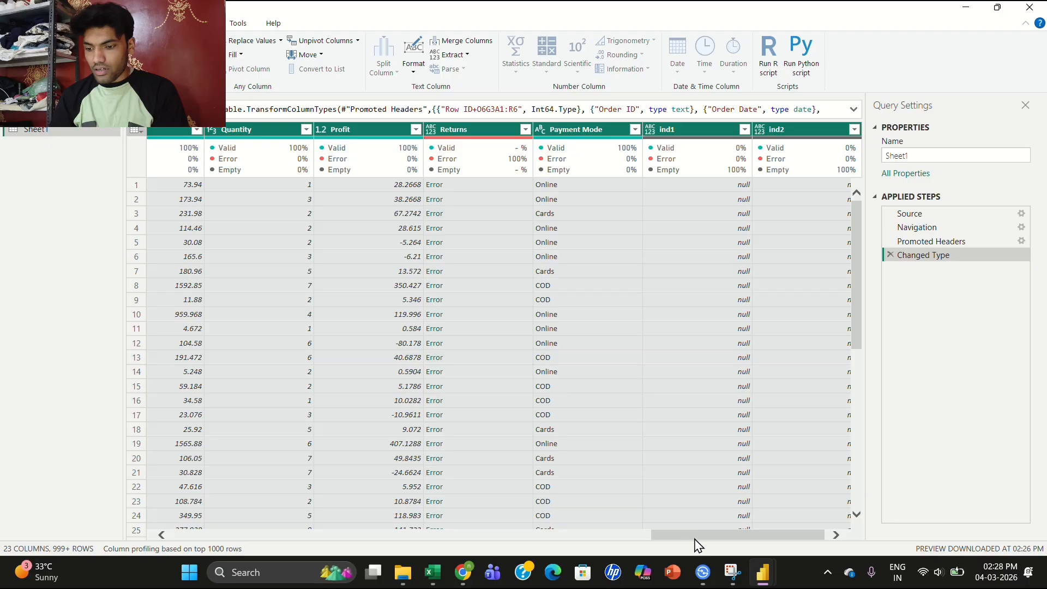
# Remove the rows containing errors across all selected columns of Sheet1
pyautogui.moveTo(695, 536); pyautogui.dragTo(143, 537)
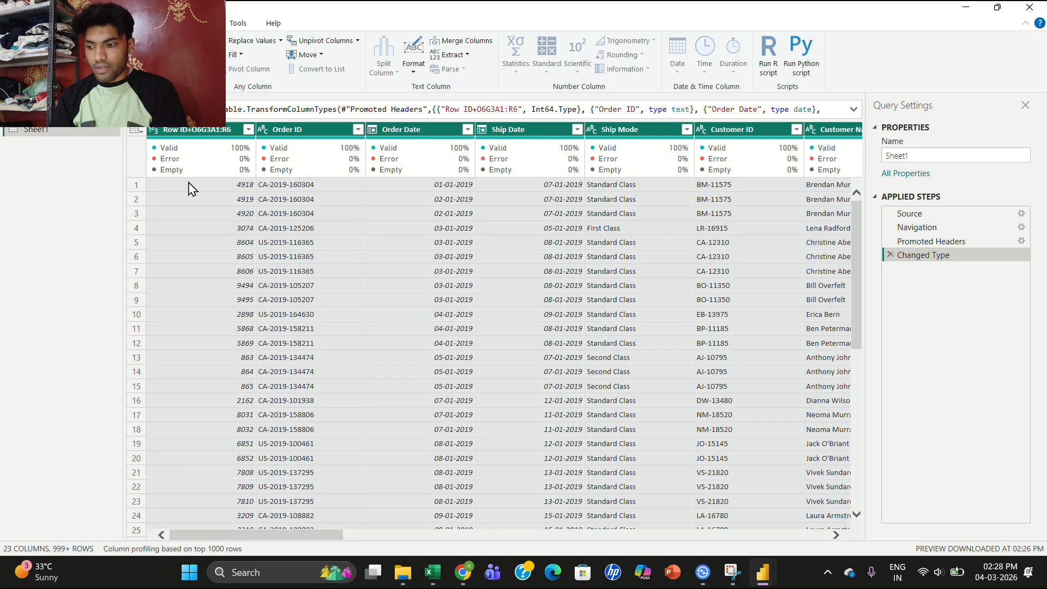
pyautogui.rightClick(217, 138)
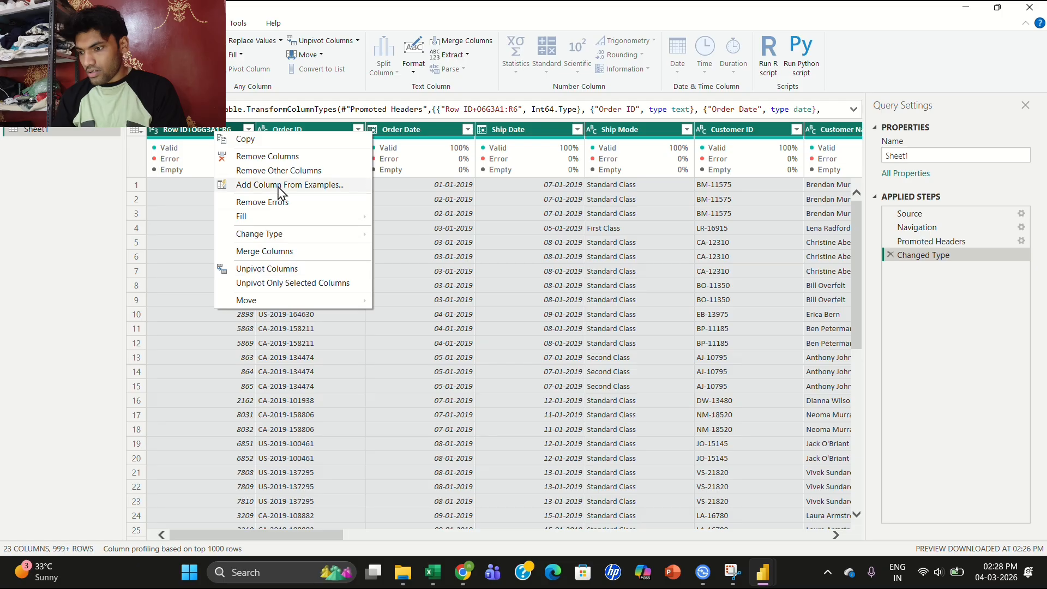
pyautogui.click(302, 212)
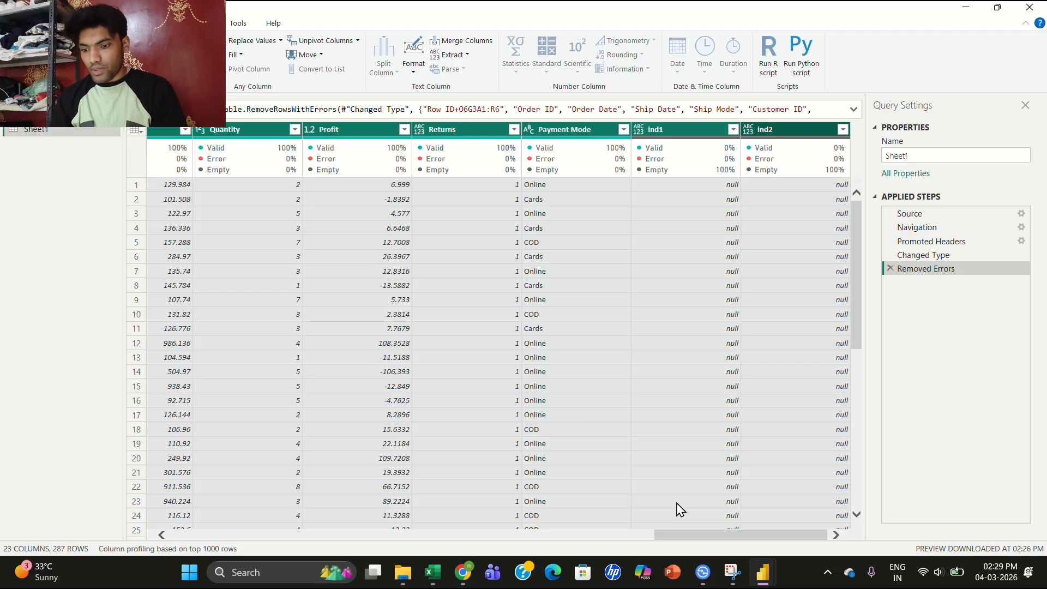
# Remove duplicate rows based on the Row ID+O6G3A1:R6 column
pyautogui.moveTo(695, 539); pyautogui.dragTo(96, 528)
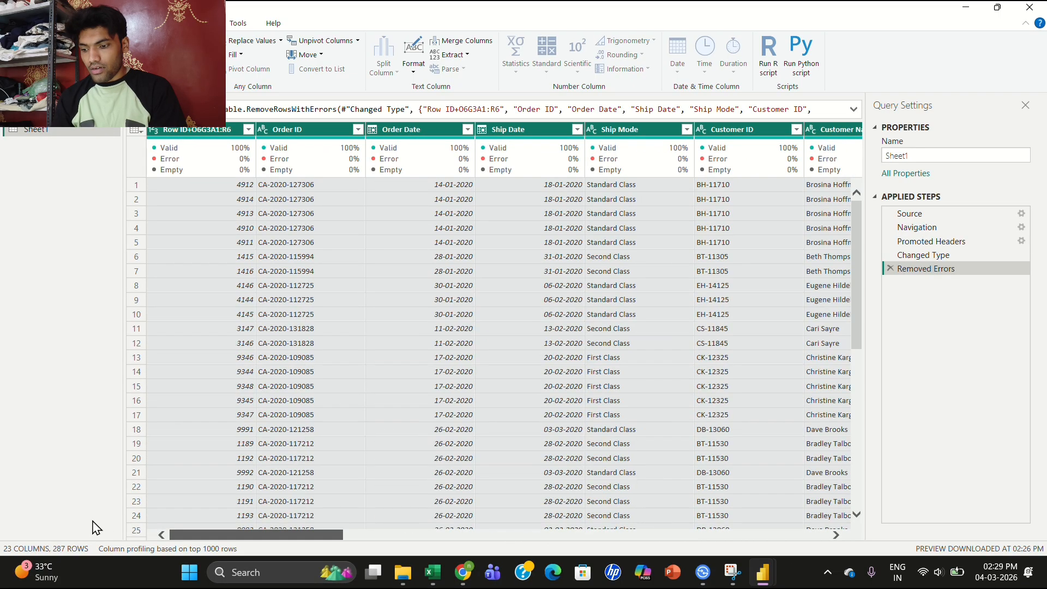
pyautogui.rightClick(201, 135)
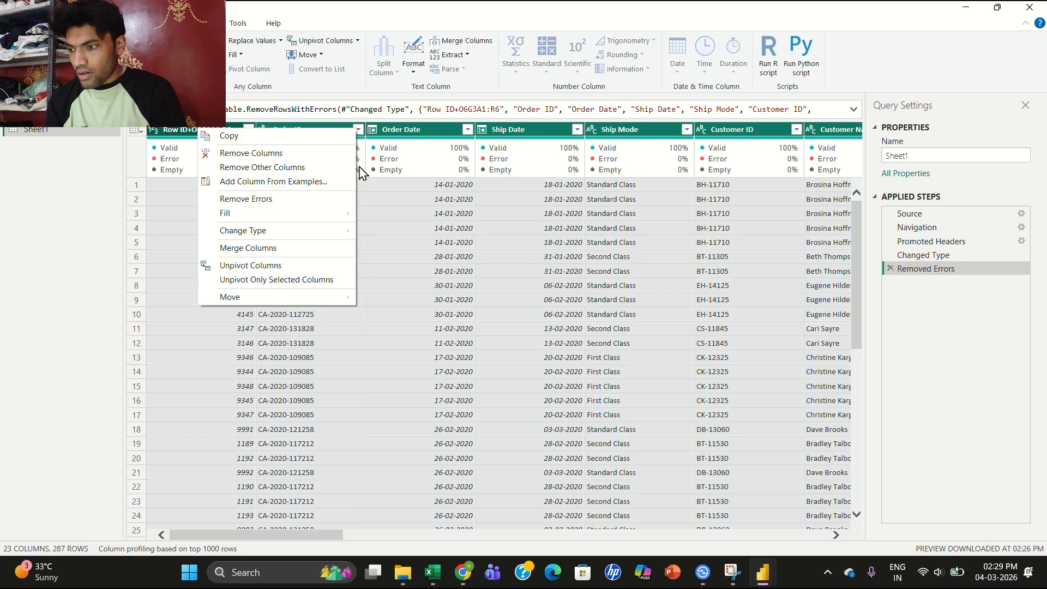
pyautogui.click(404, 233)
pyautogui.click(404, 229)
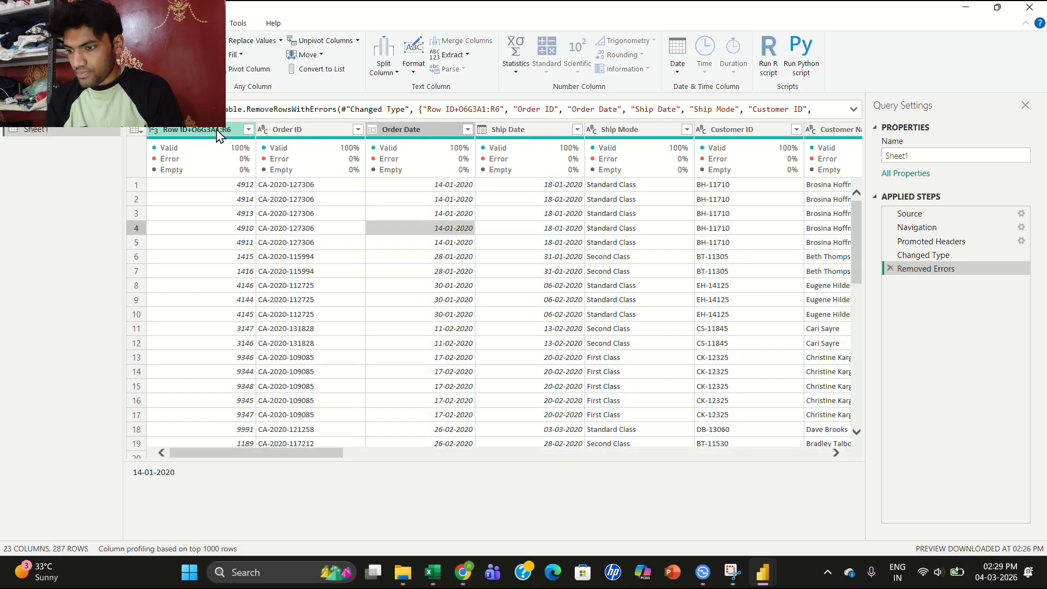
pyautogui.click(217, 133)
pyautogui.rightClick(217, 135)
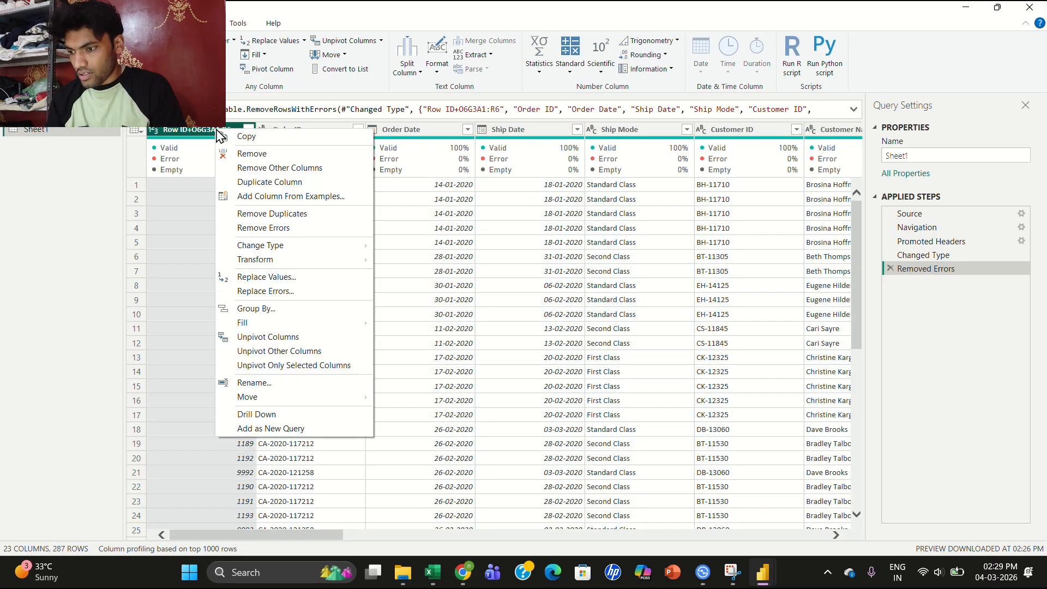
pyautogui.click(319, 224)
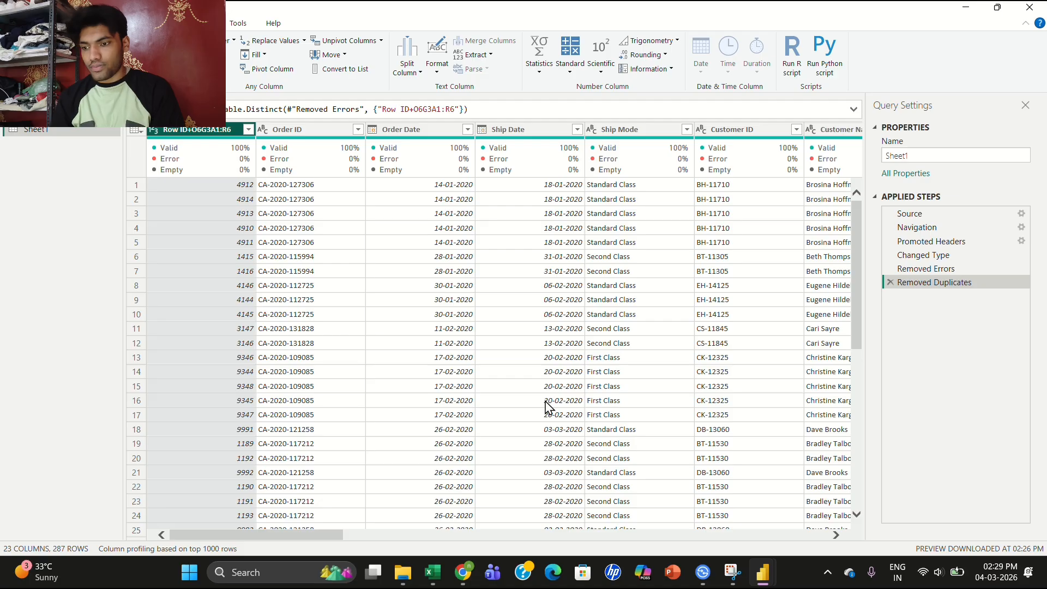
# Remove the empty columns ind1 and ind2 from Sheet1
pyautogui.moveTo(325, 537); pyautogui.dragTo(872, 544)
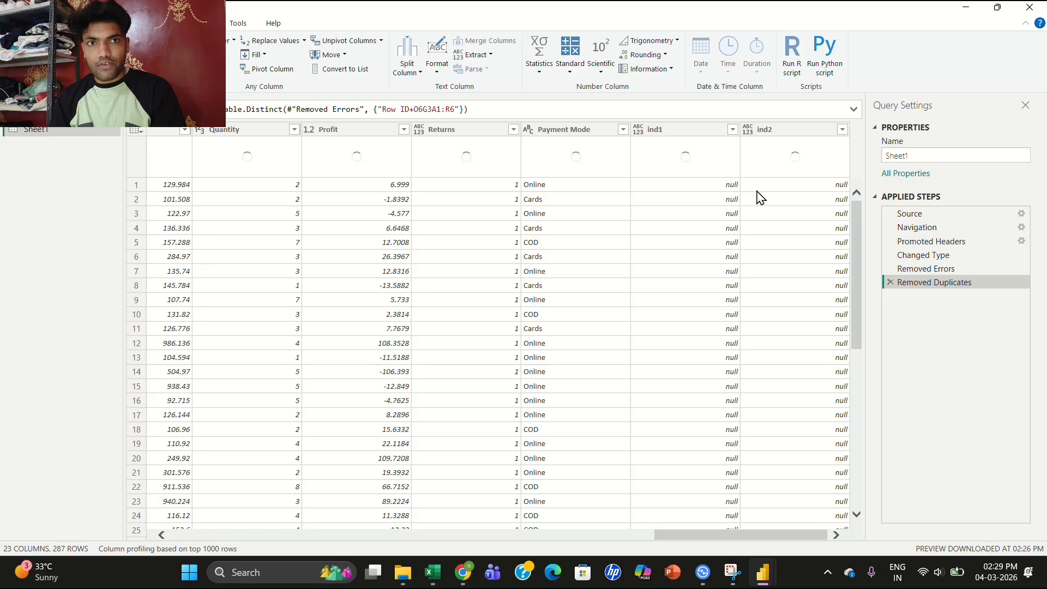
pyautogui.click(670, 131)
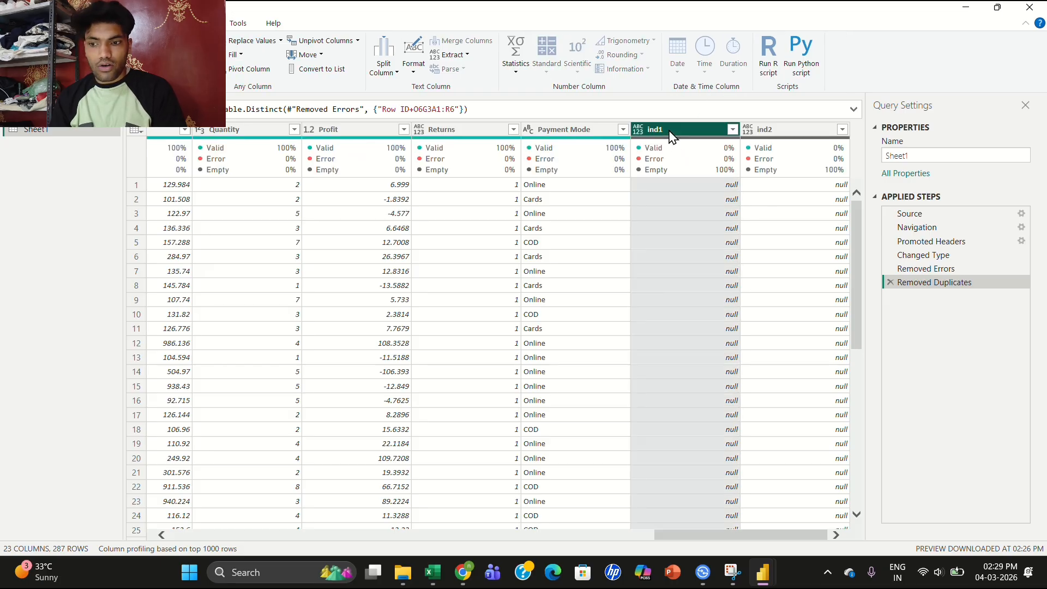
pyautogui.keyDown('ctrl'); pyautogui.click(781, 129); pyautogui.keyUp('ctrl')
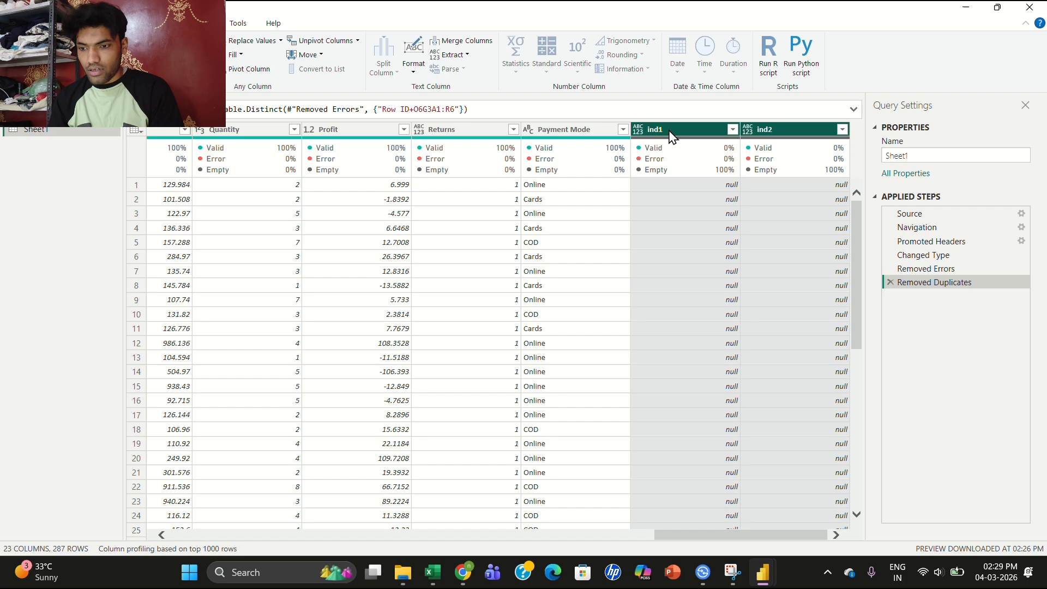
pyautogui.rightClick(782, 124)
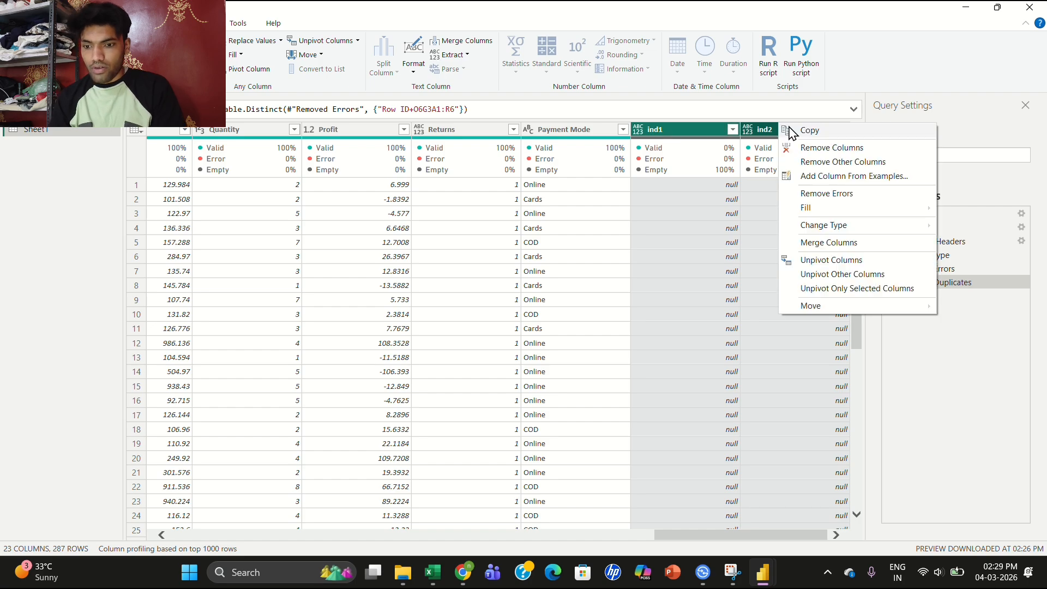
pyautogui.click(849, 149)
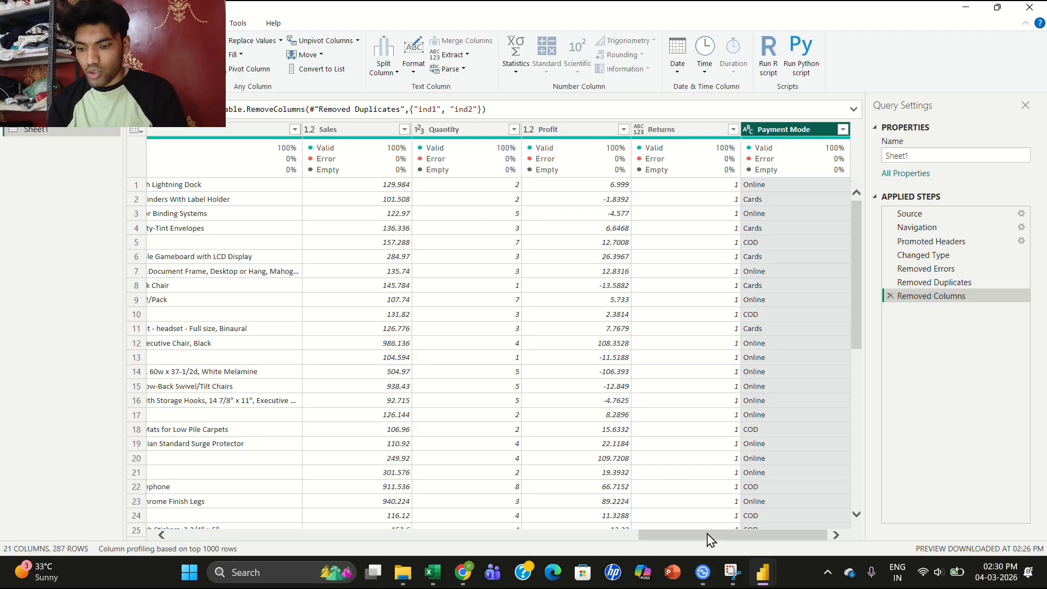
# Review the remaining columns of Sheet1 across the full table width, including the State column
pyautogui.moveTo(708, 539); pyautogui.dragTo(15, 533)
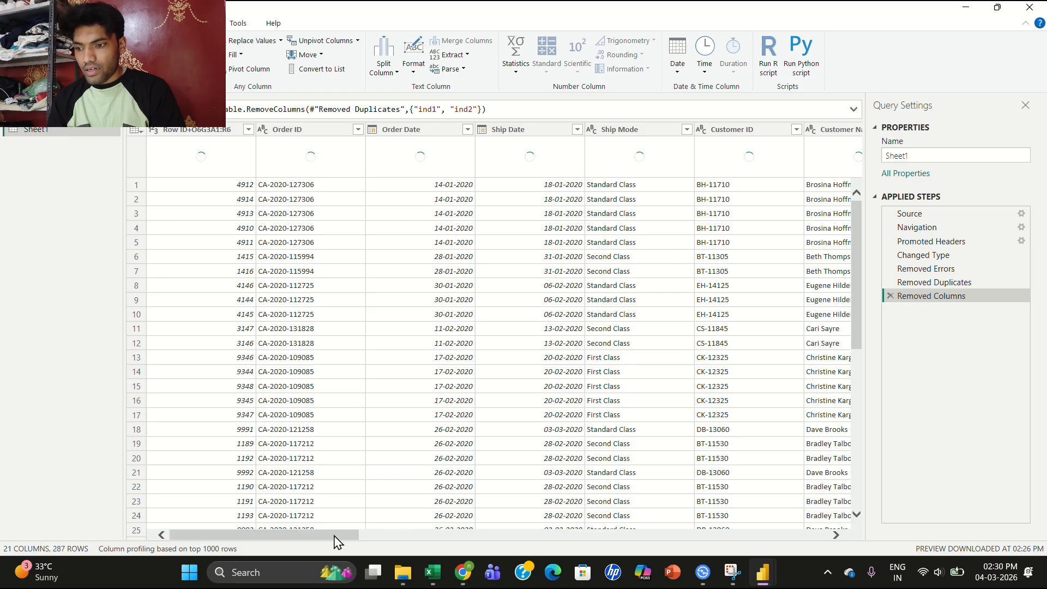
pyautogui.moveTo(338, 542); pyautogui.dragTo(752, 588)
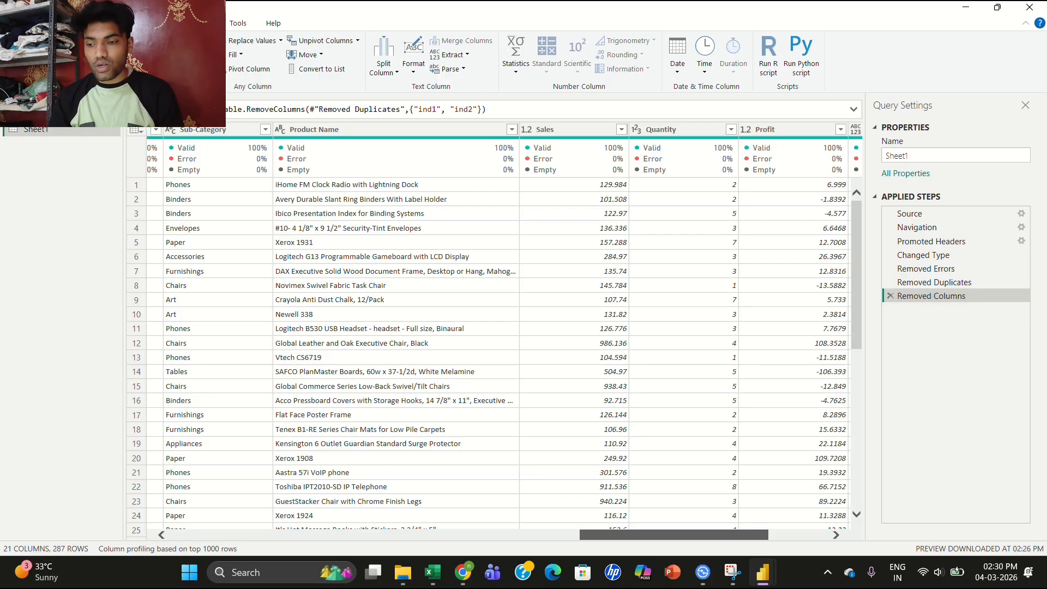
pyautogui.moveTo(752, 588); pyautogui.dragTo(625, 588)
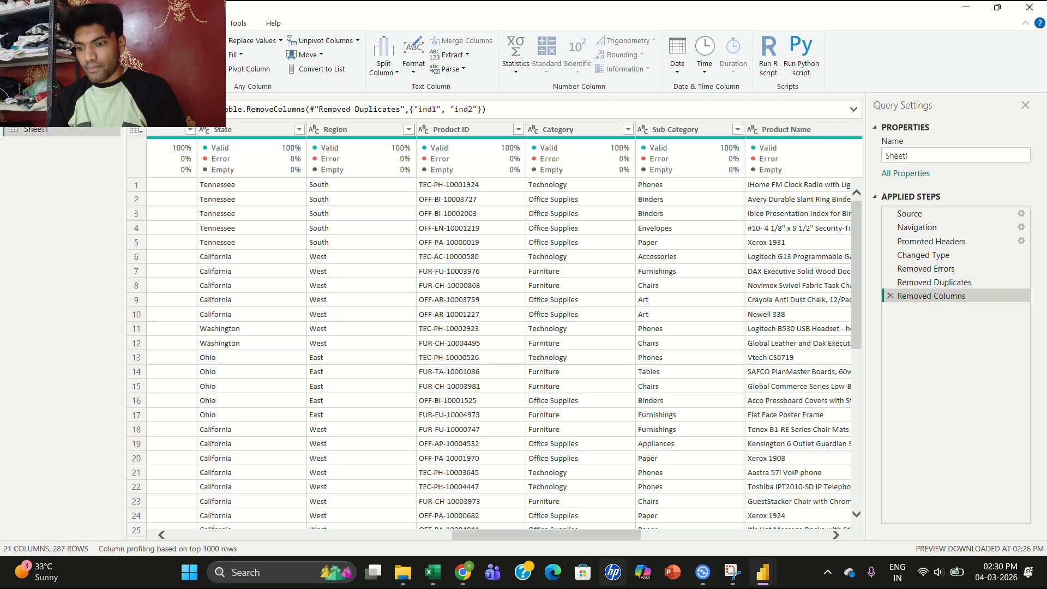
pyautogui.moveTo(609, 536); pyautogui.dragTo(517, 552)
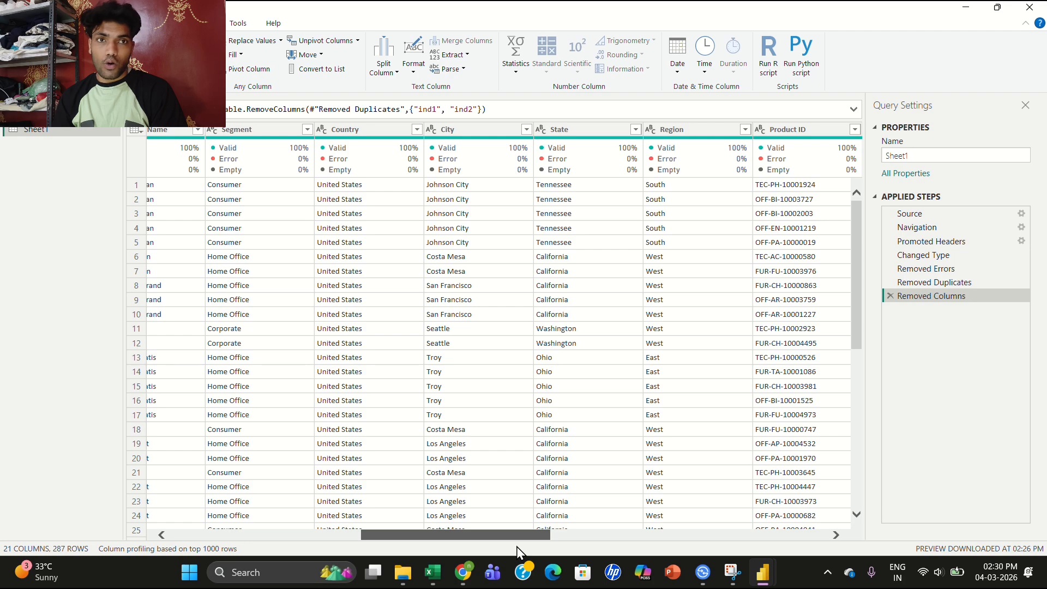
pyautogui.moveTo(516, 546); pyautogui.dragTo(254, 581)
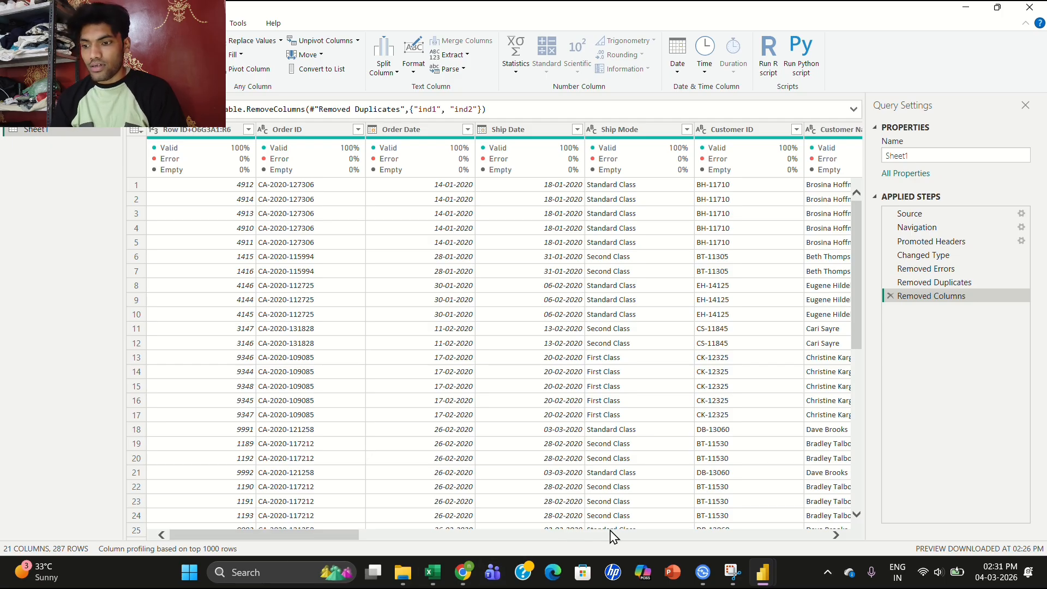
pyautogui.click(801, 536)
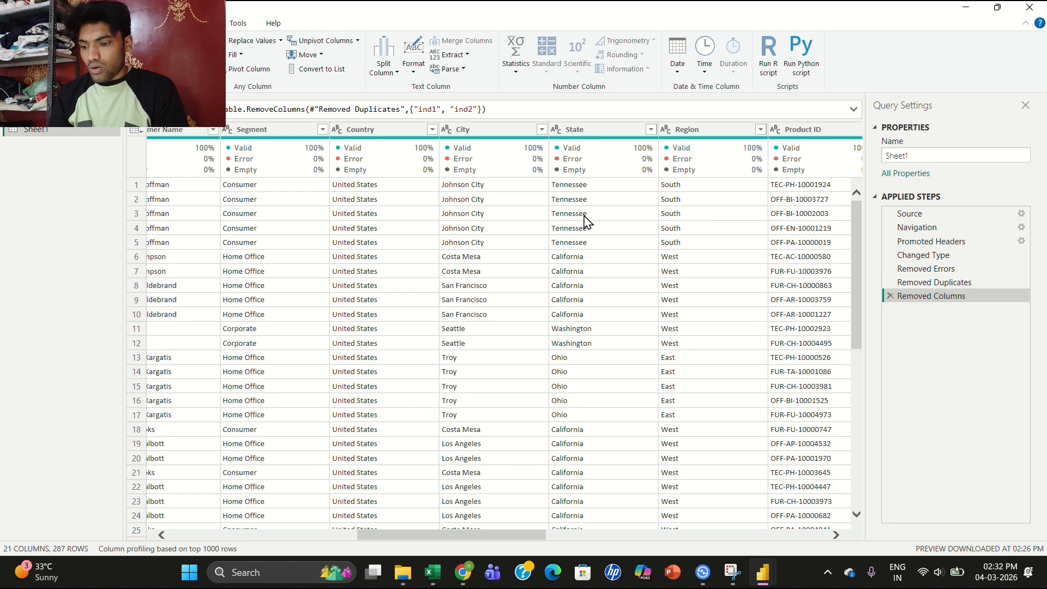
pyautogui.click(605, 130)
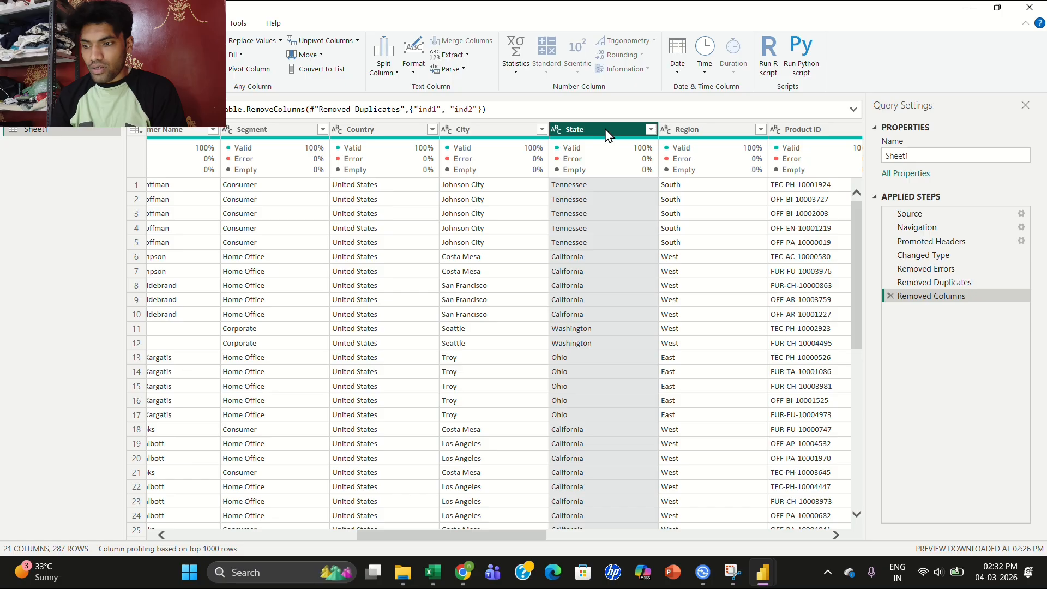
# Examine the formula of the Removed Duplicates applied step
pyautogui.click(939, 281)
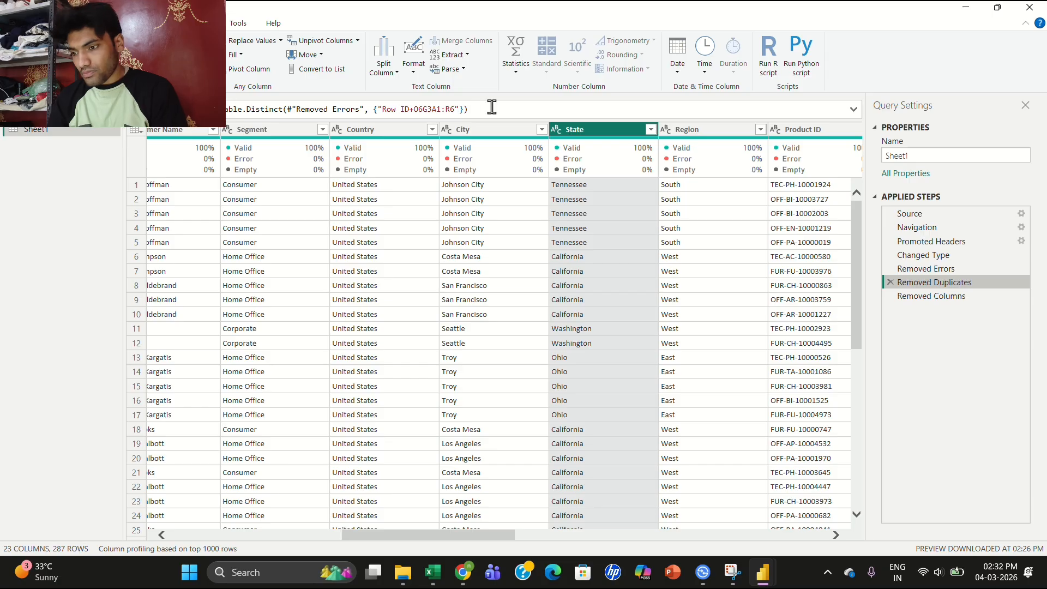
pyautogui.moveTo(491, 107); pyautogui.dragTo(234, 110)
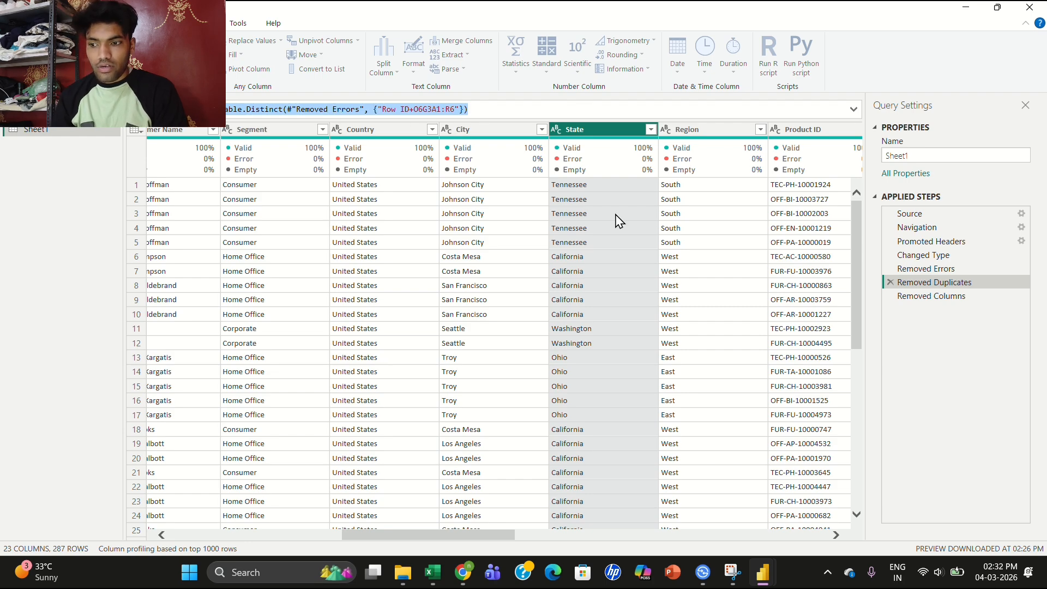
pyautogui.click(976, 334)
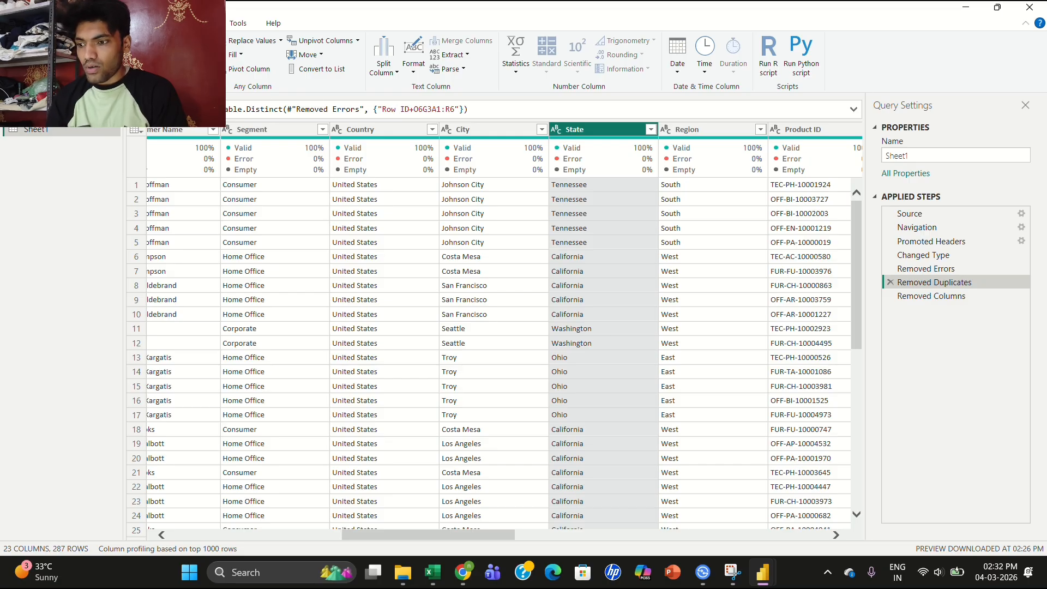
# Switch to the Power BI Desktop report window and expand the Sheet1 fields and the page's canvas background settings
pyautogui.click(47, 23)
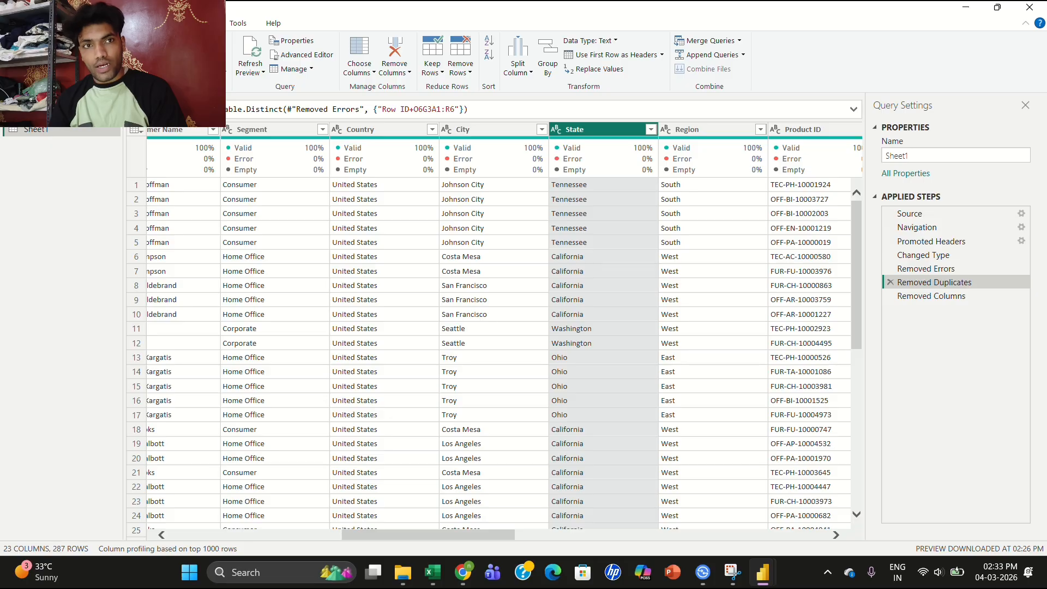
pyautogui.hotkey('alt', 'Tab')
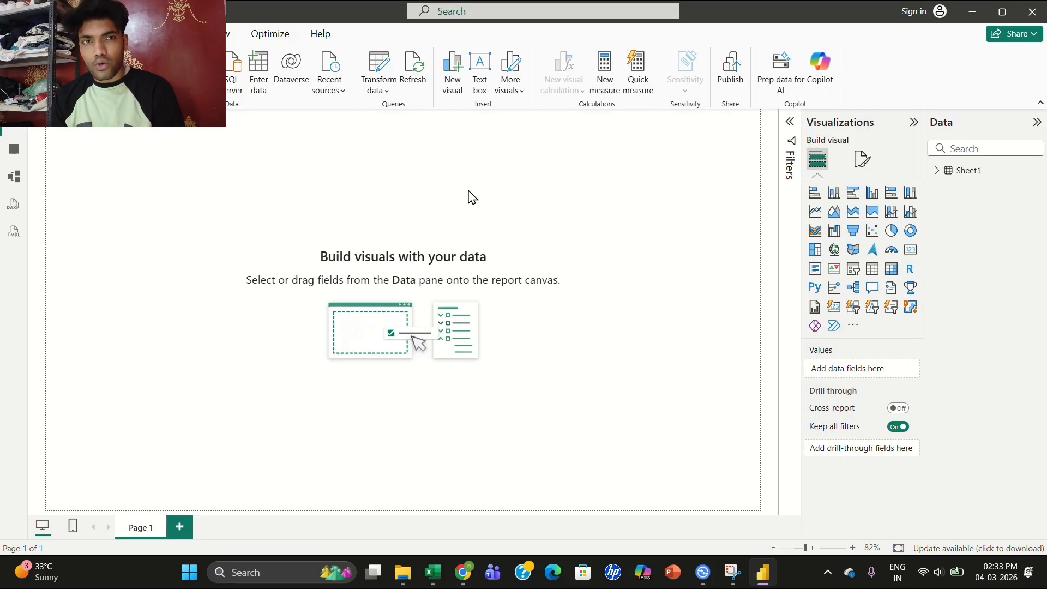
pyautogui.click(936, 172)
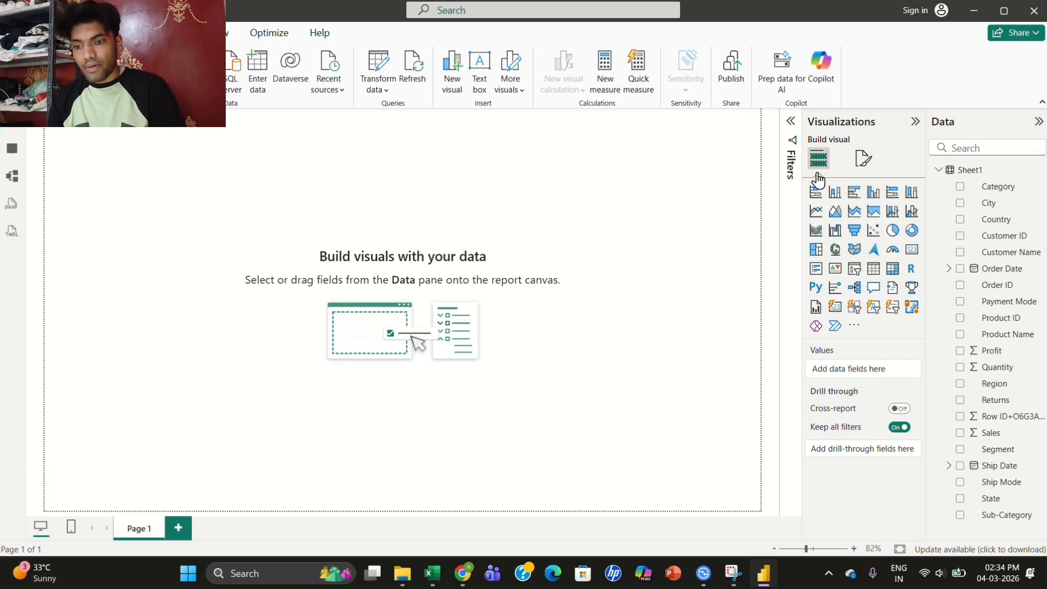
pyautogui.click(863, 162)
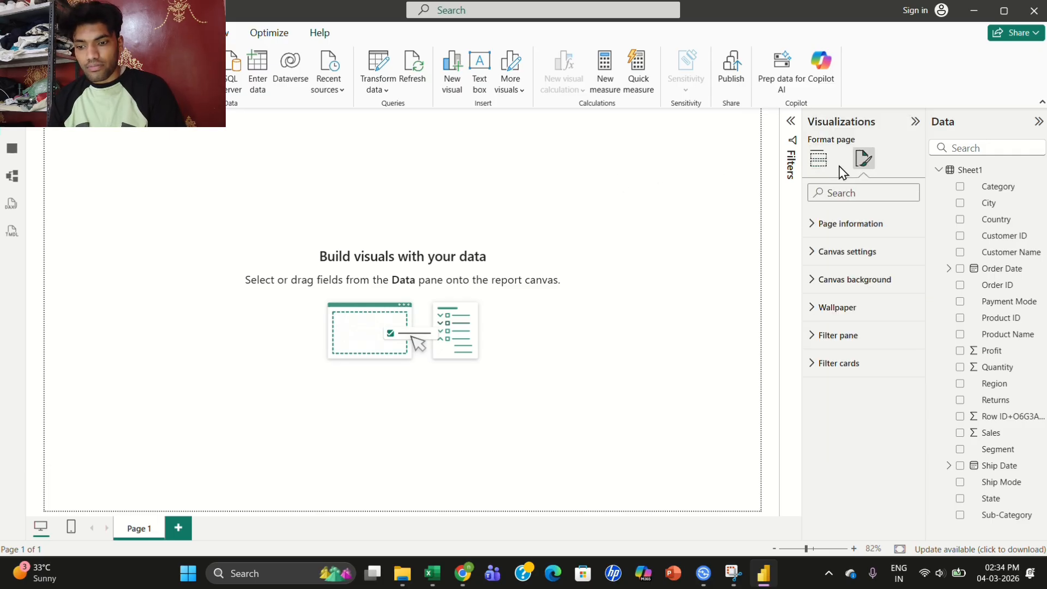
pyautogui.click(828, 286)
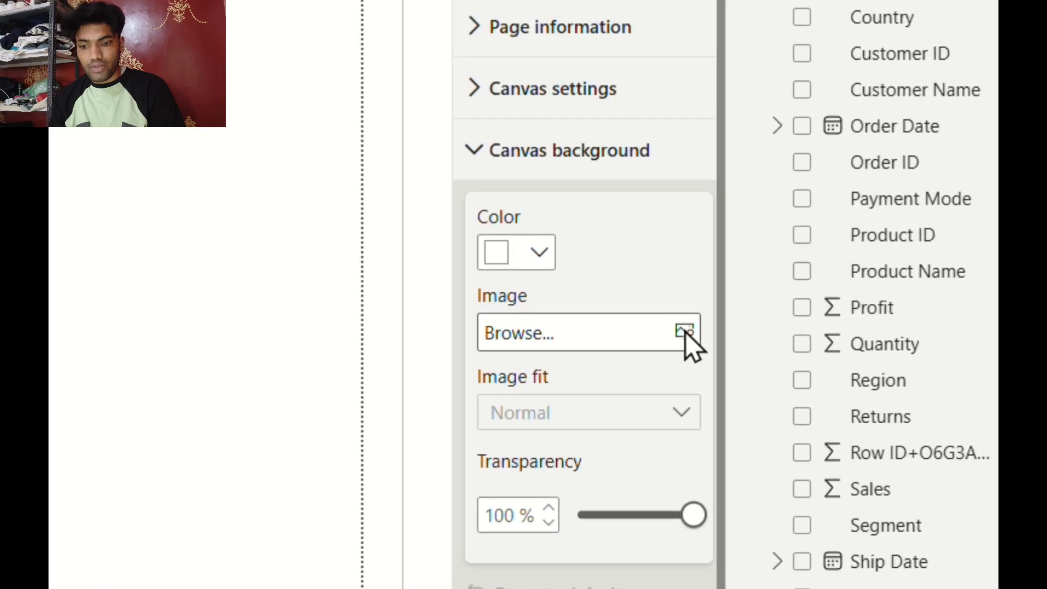
# Try makhana.jpg as the canvas background image with image fit set to Fit, and remove the image
pyautogui.click(703, 336)
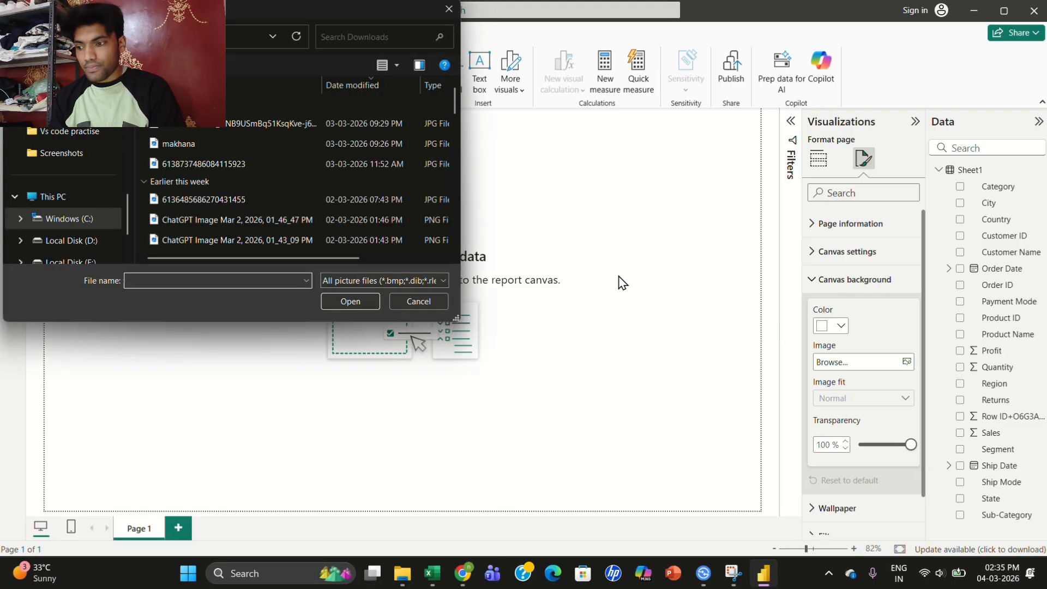
pyautogui.doubleClick(329, 151)
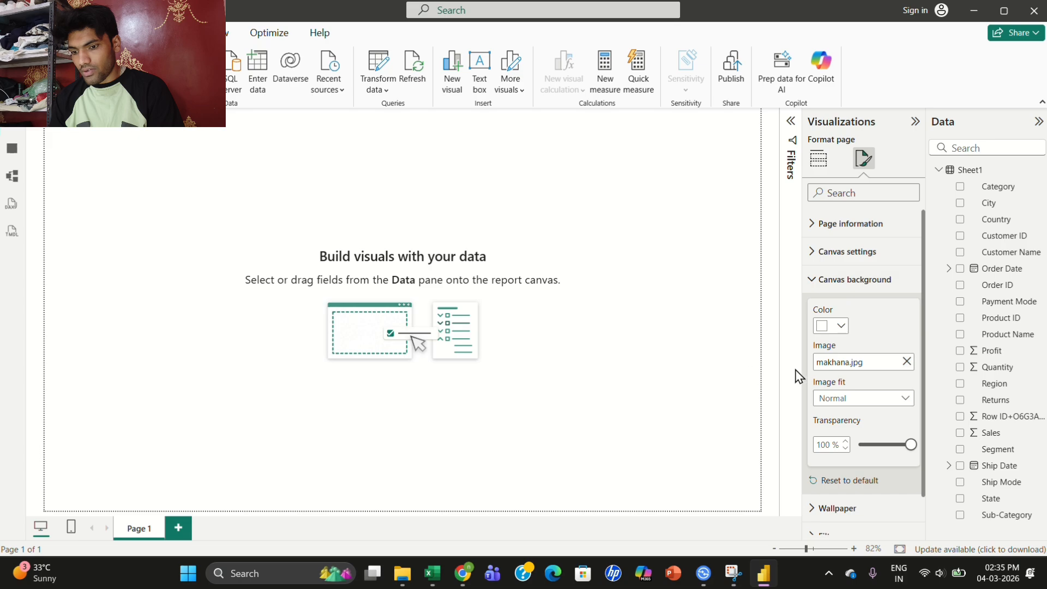
pyautogui.click(901, 399)
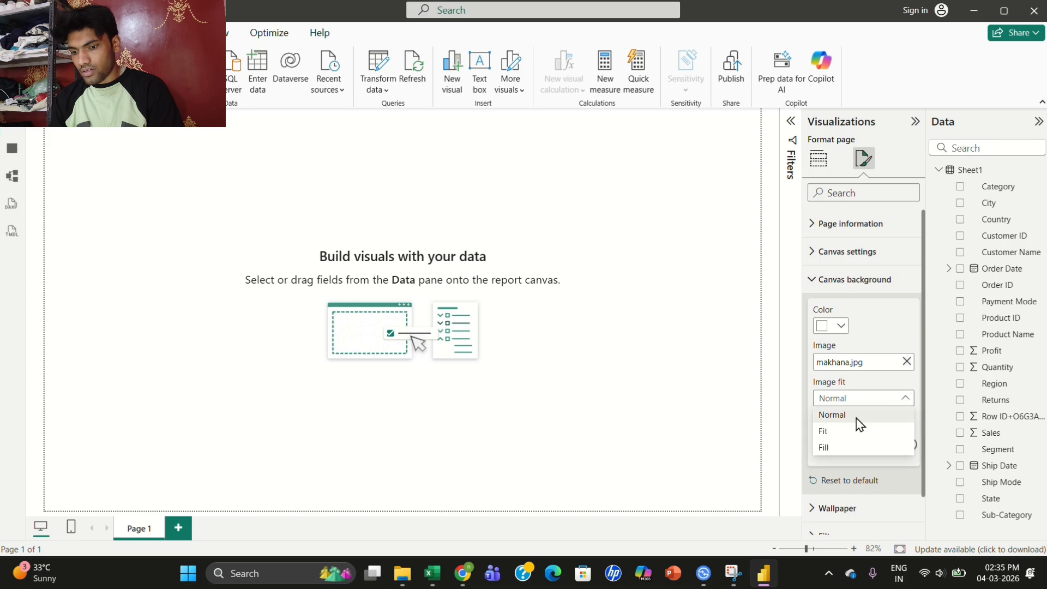
pyautogui.click(819, 435)
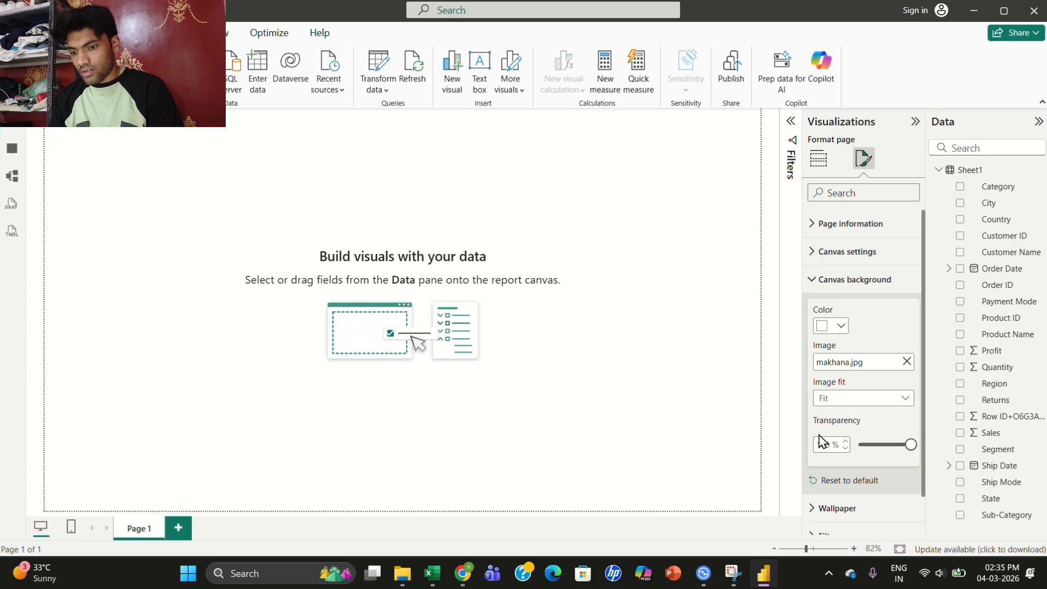
pyautogui.click(906, 362)
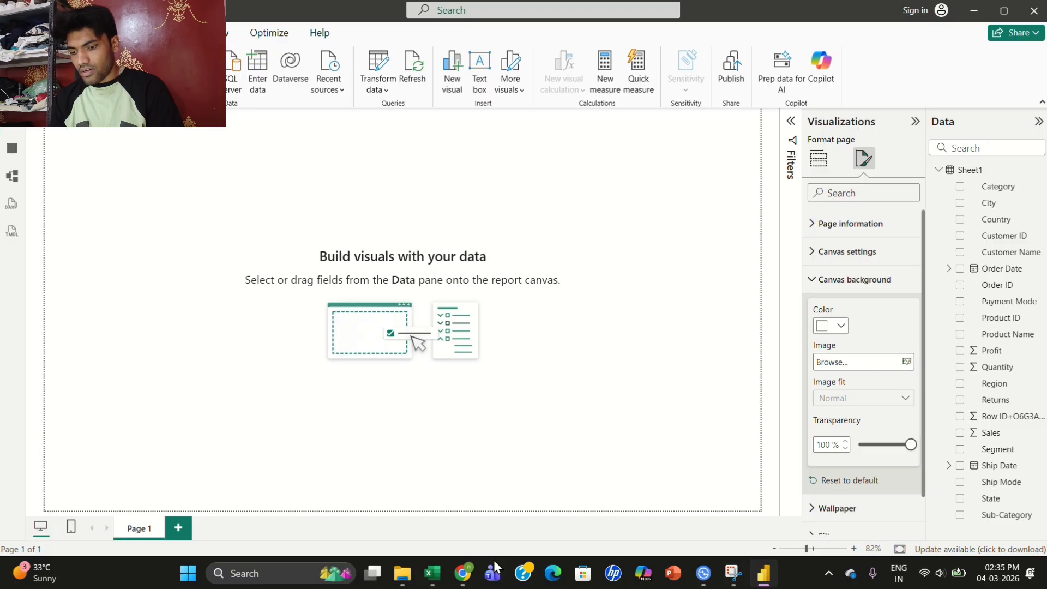
# Download blue bg.jpg from the SuperStore Sales Data folder in Google Drive in Chrome and return to Power BI Desktop
pyautogui.click(462, 573)
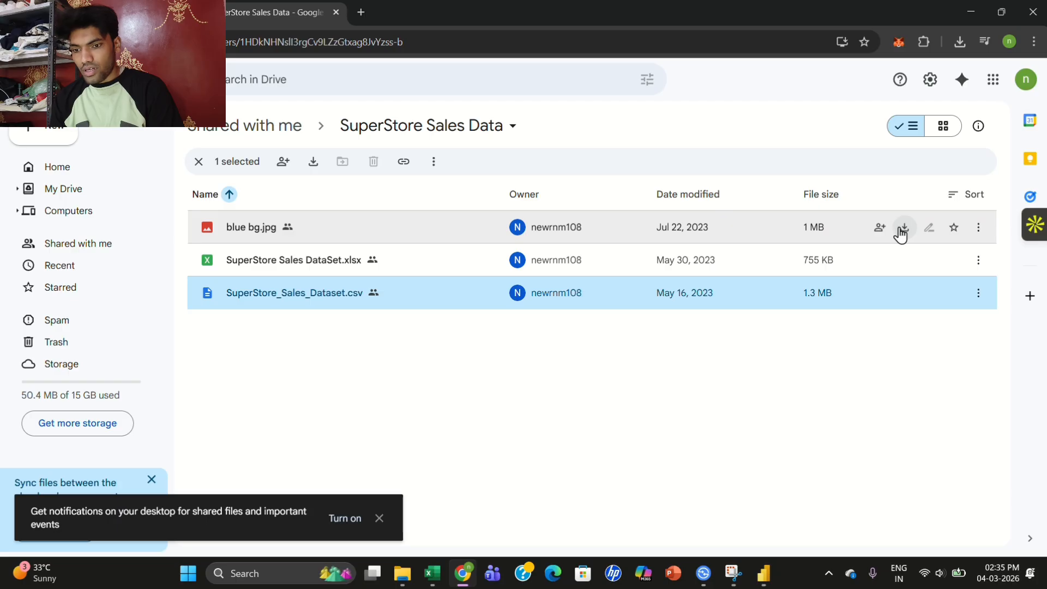
pyautogui.click(903, 228)
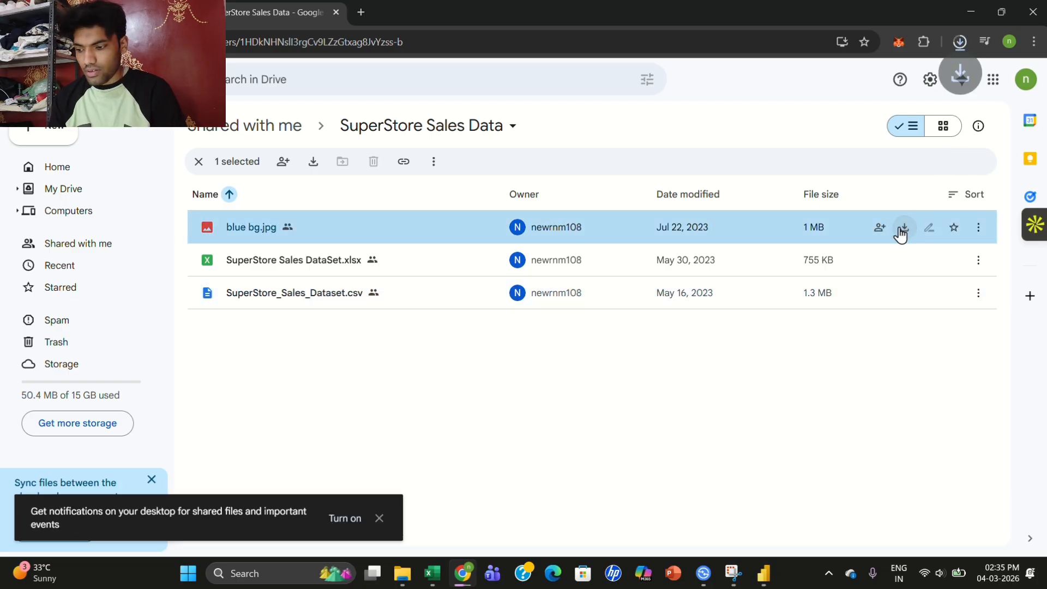
pyautogui.click(769, 577)
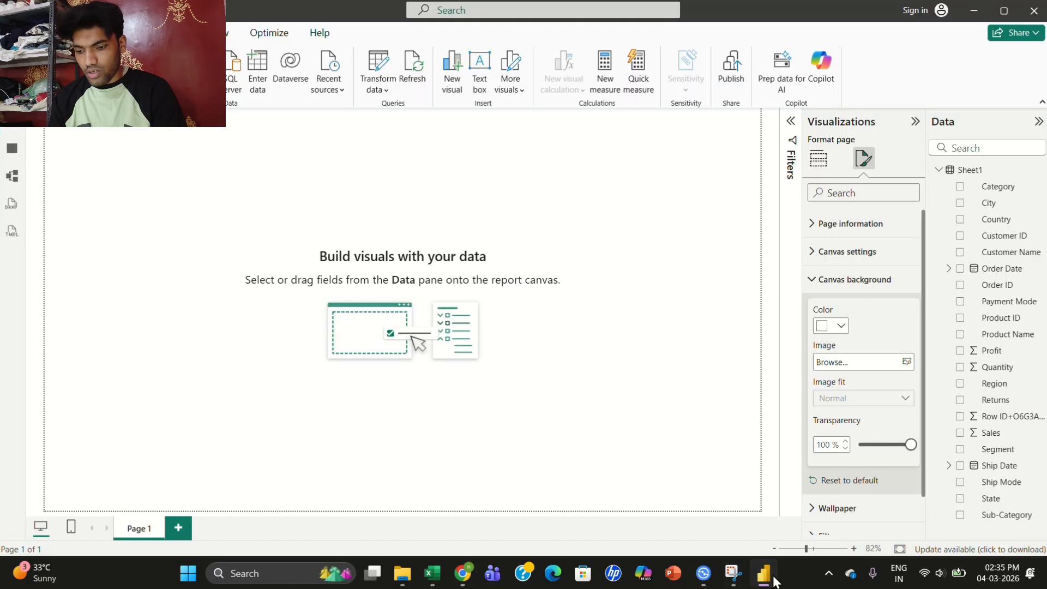
# Set blue bg (1).jpg from Downloads as the canvas background image with 0% transparency
pyautogui.click(906, 364)
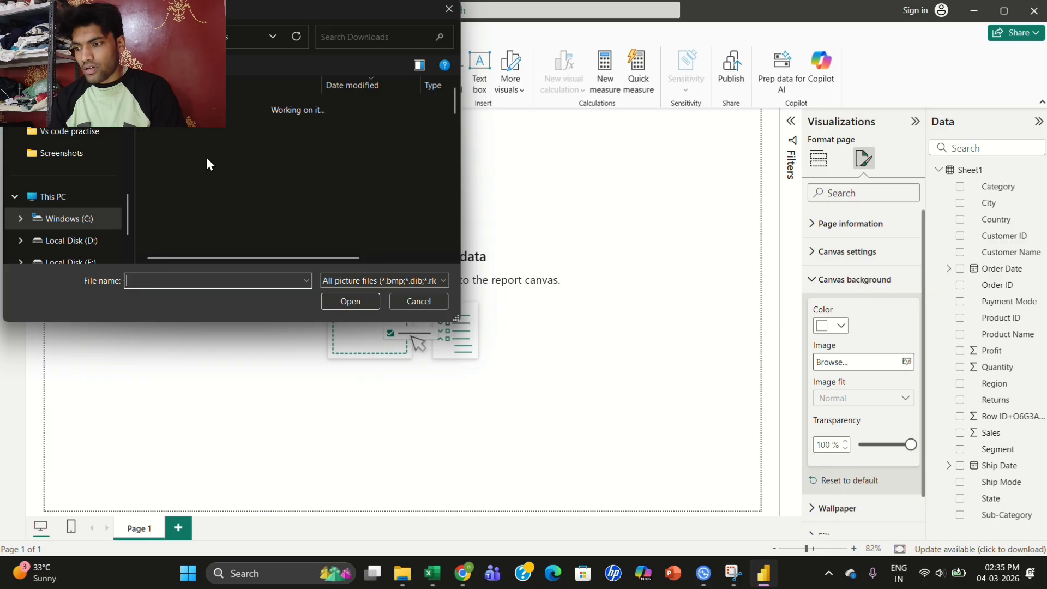
pyautogui.doubleClick(229, 128)
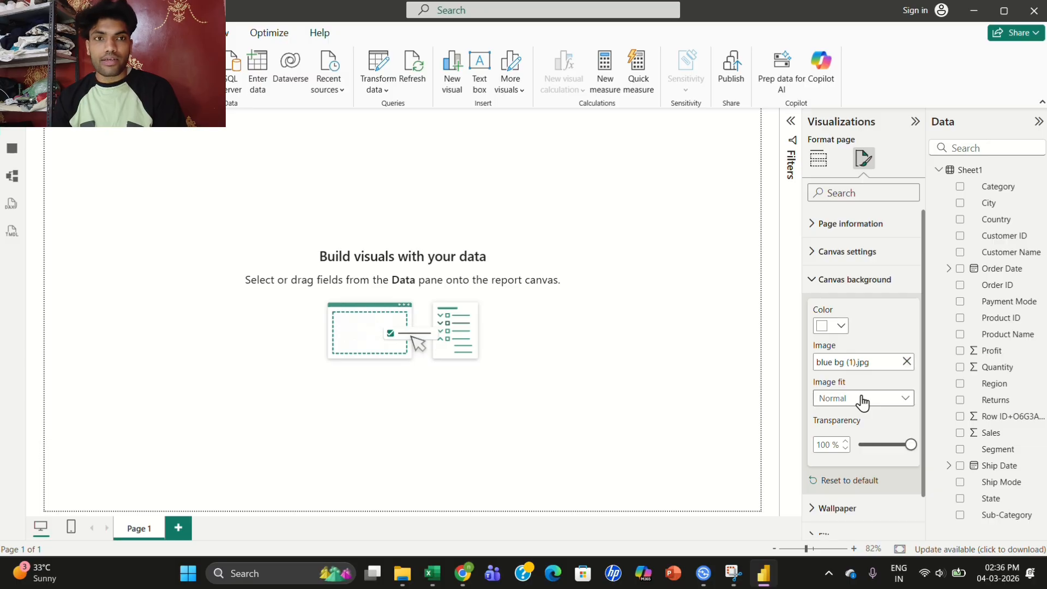
pyautogui.click(880, 449)
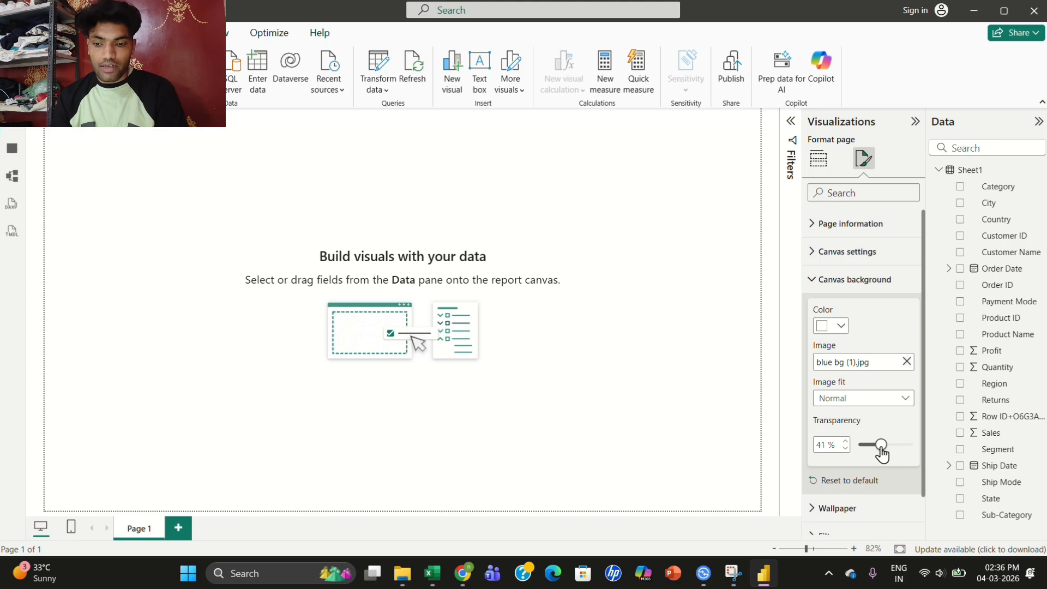
pyautogui.moveTo(880, 452); pyautogui.dragTo(859, 451)
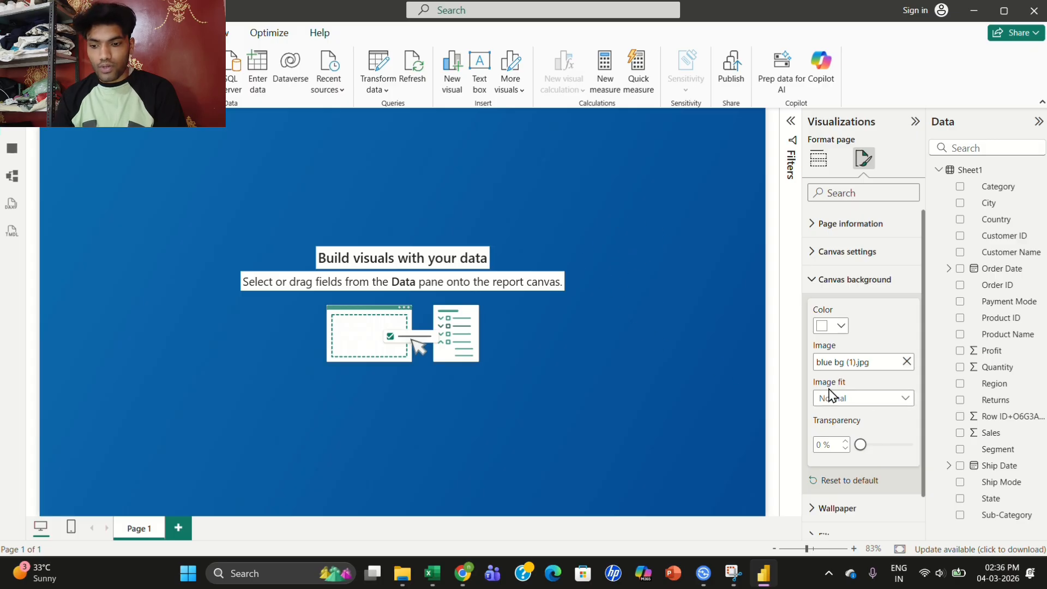
# Review the page's canvas background and canvas settings, including the Type and Vertical alignment options
pyautogui.click(694, 355)
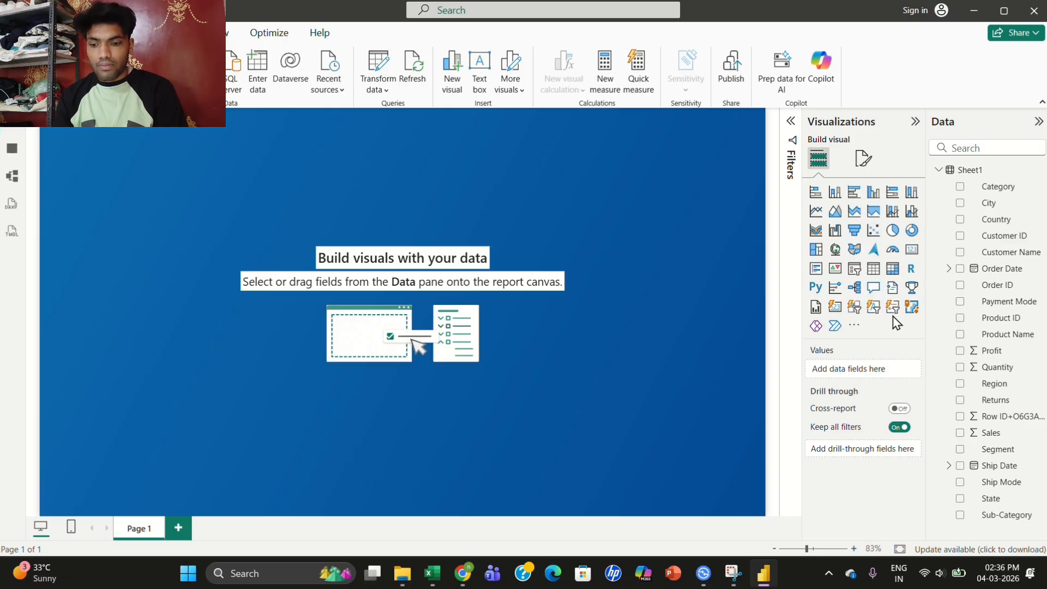
pyautogui.click(863, 159)
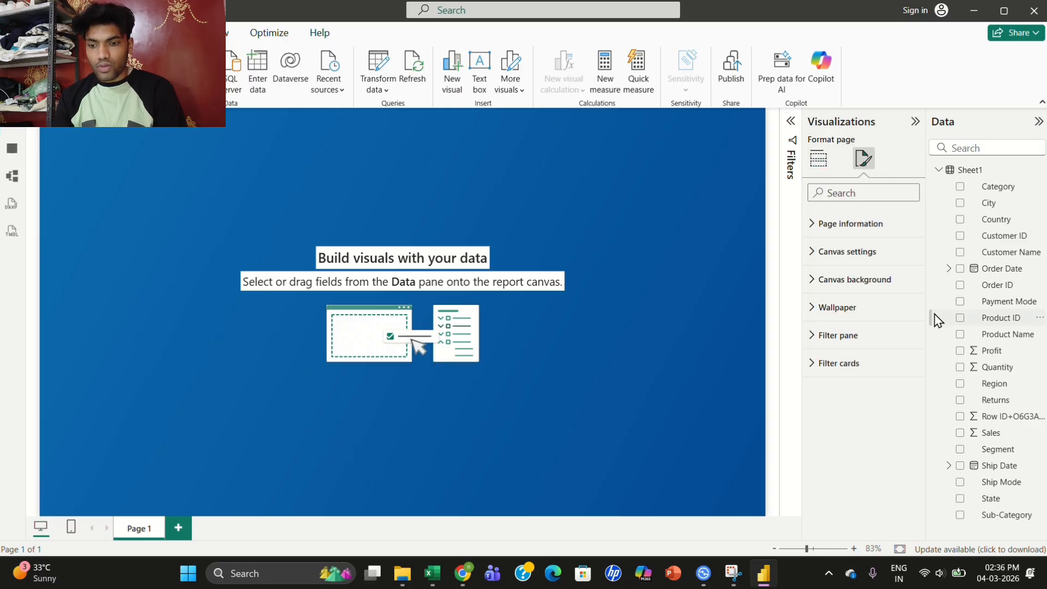
pyautogui.click(898, 293)
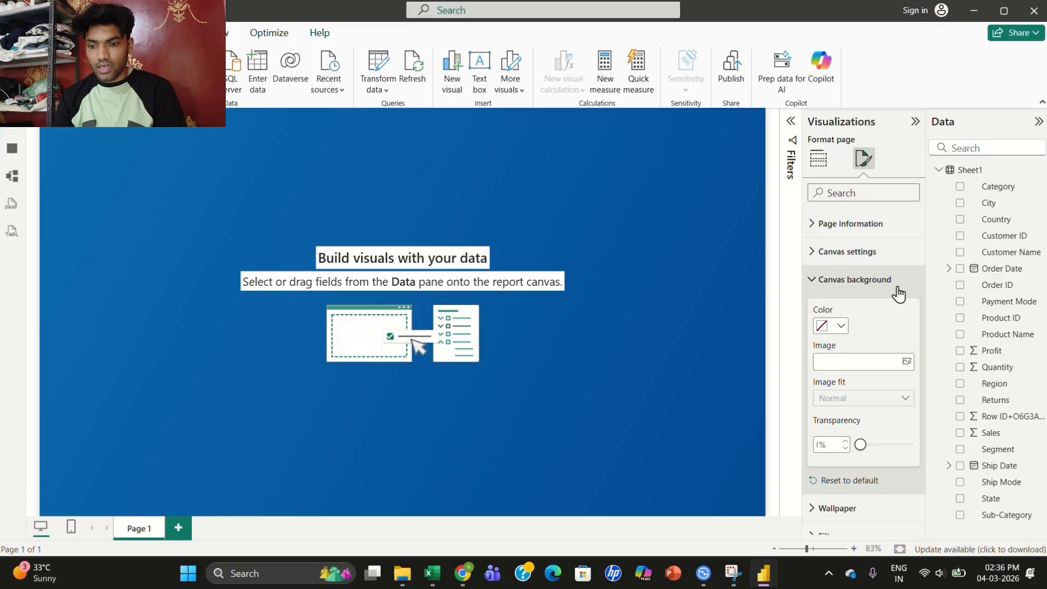
pyautogui.click(859, 264)
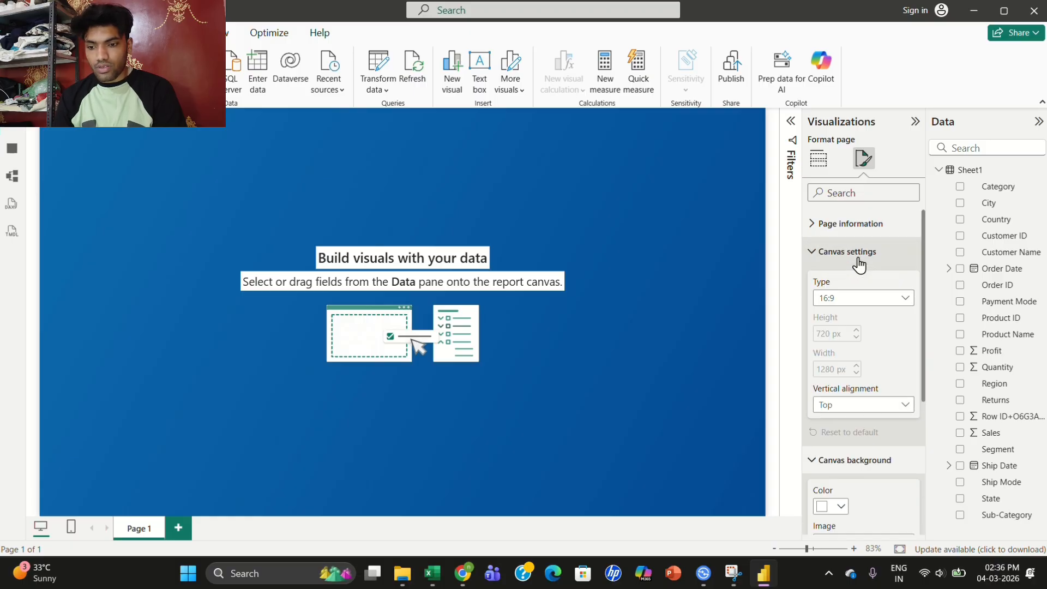
pyautogui.click(897, 300)
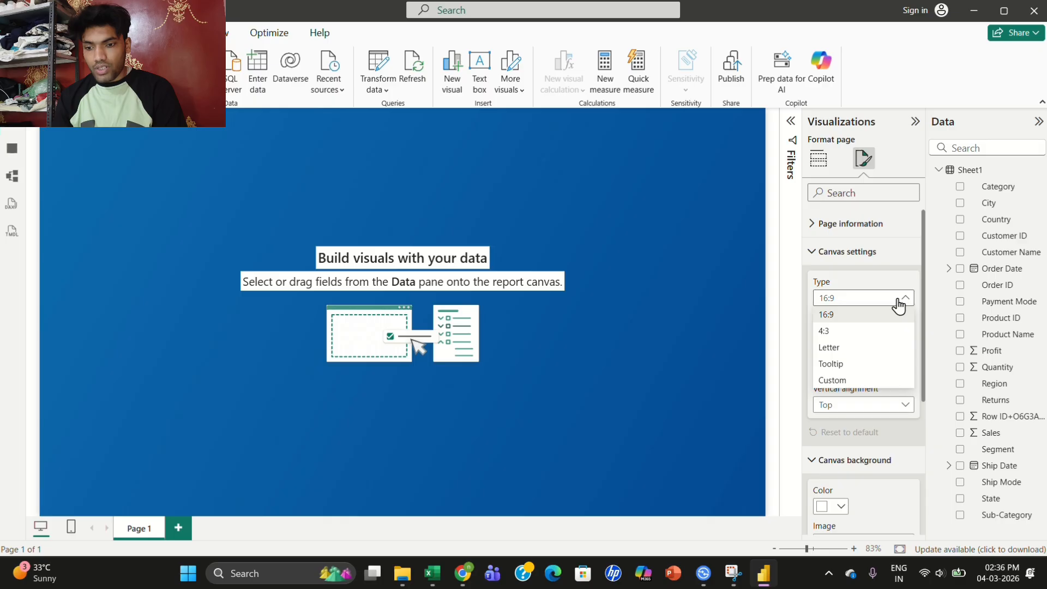
pyautogui.click(897, 300)
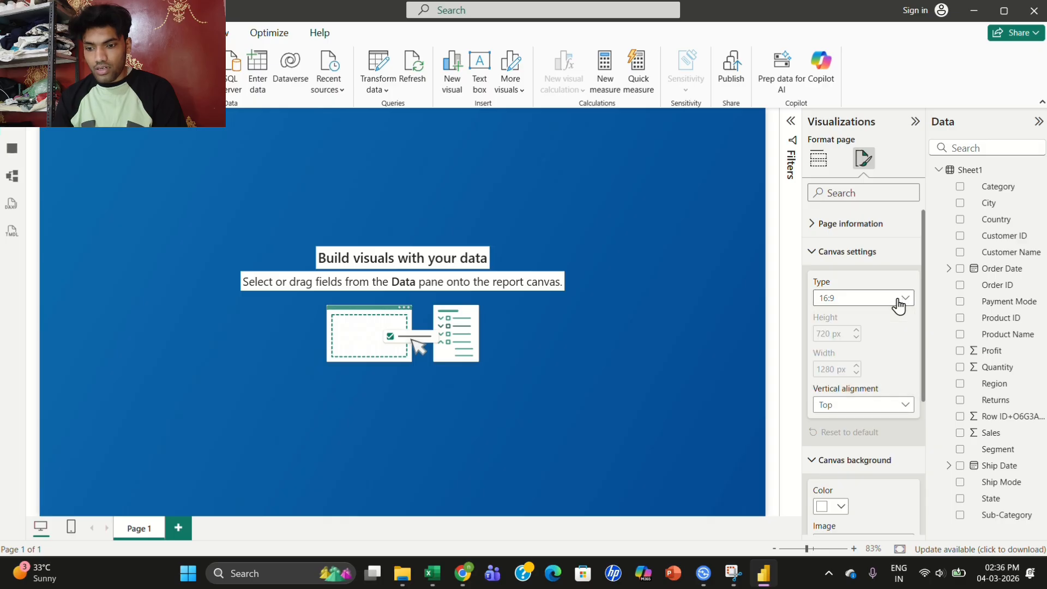
pyautogui.click(908, 414)
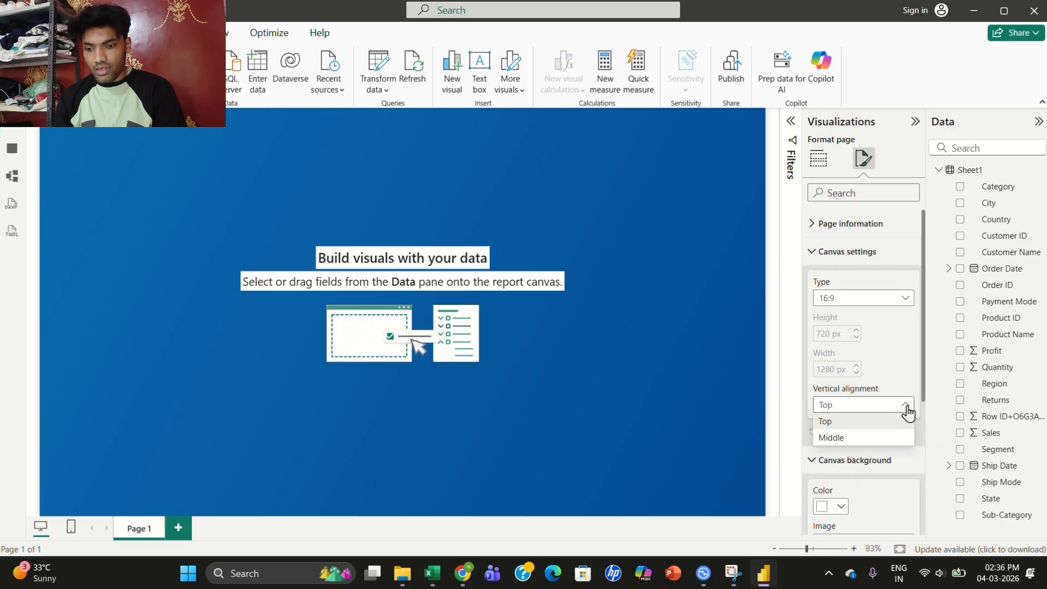
pyautogui.click(908, 413)
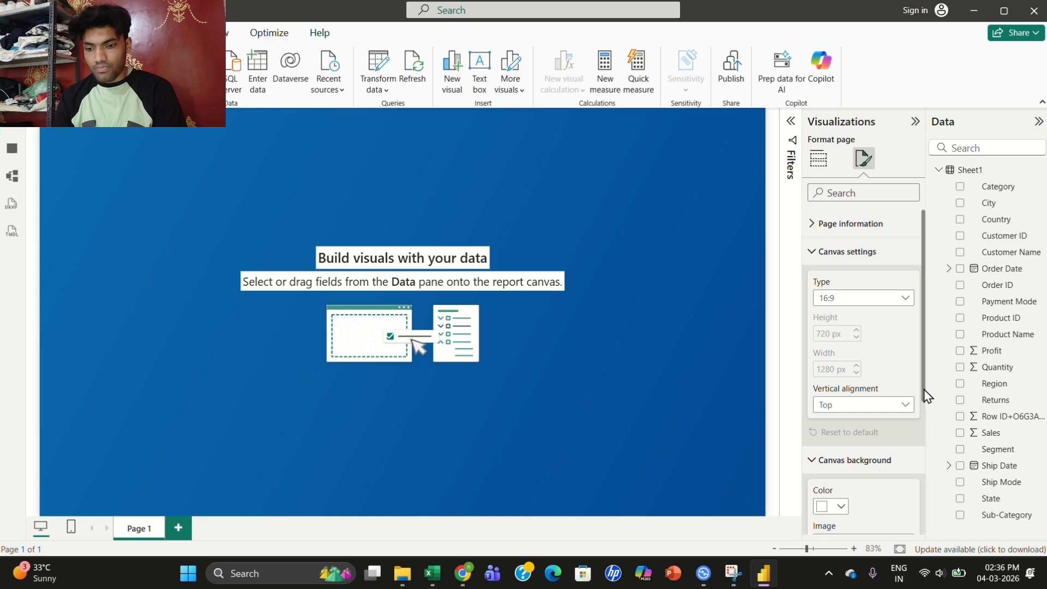
pyautogui.moveTo(925, 397); pyautogui.dragTo(927, 550)
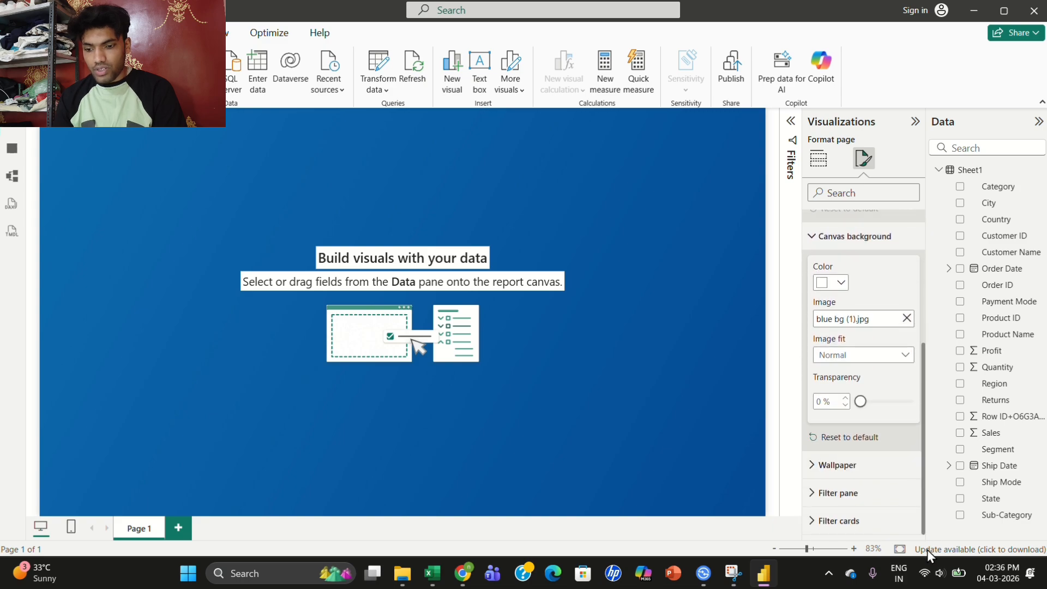
# View the Sheet1 records in the table view and return to the report page
pyautogui.click(623, 264)
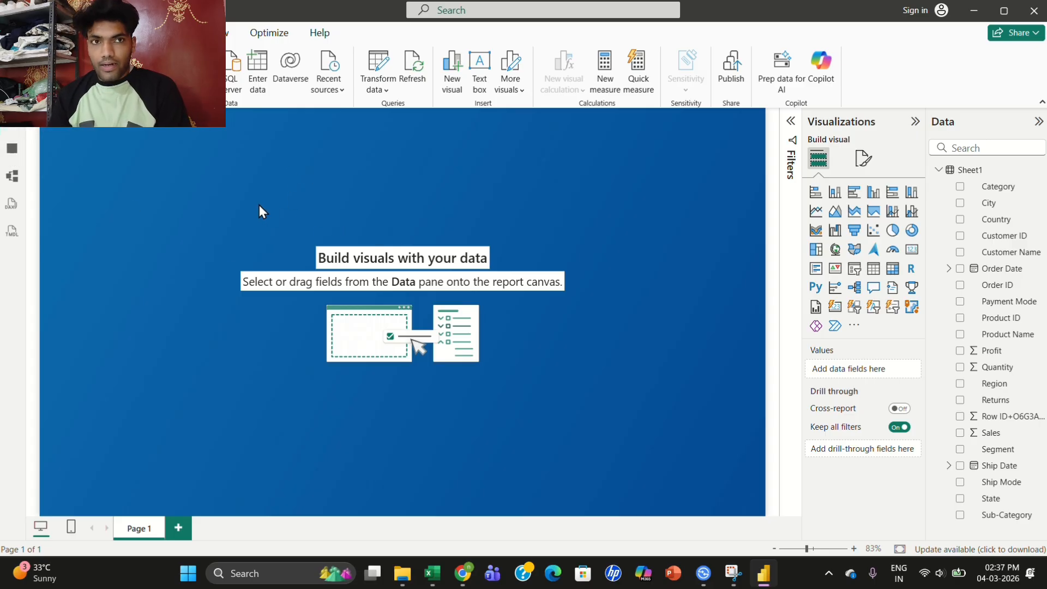
pyautogui.click(12, 149)
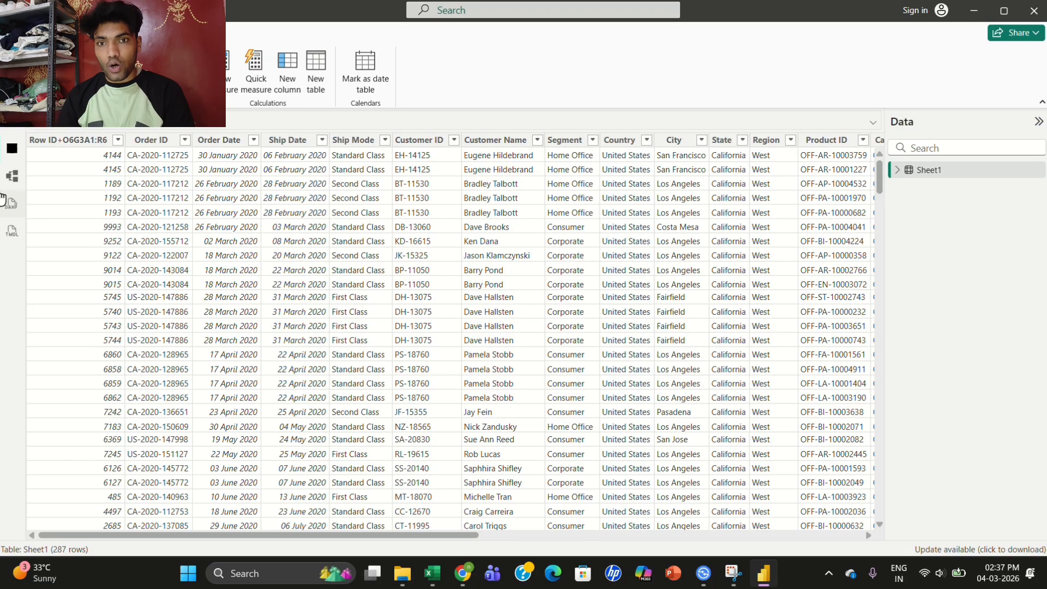
pyautogui.click(14, 131)
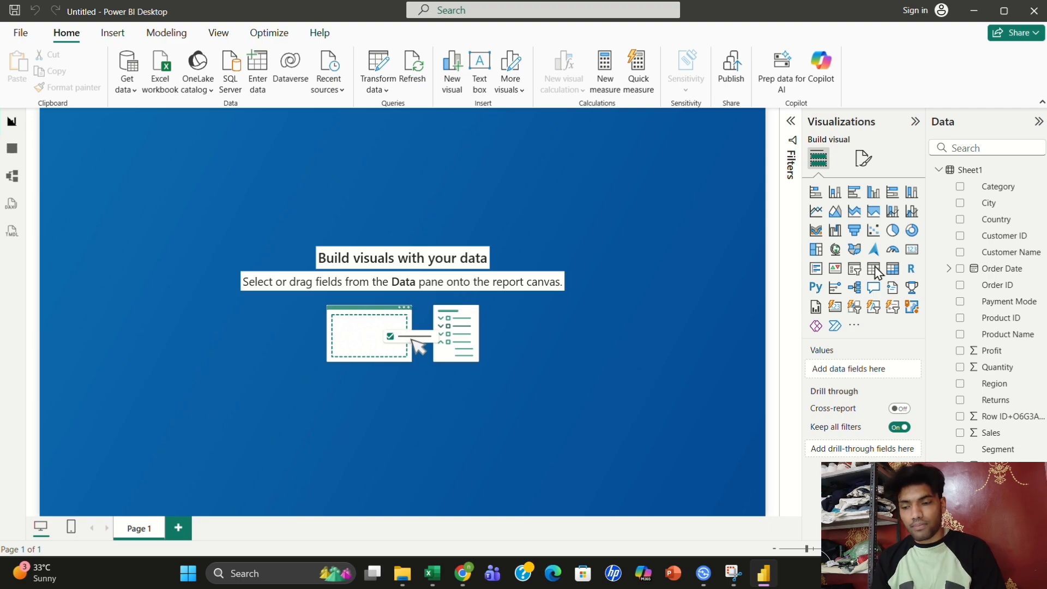
# Add a card visual, place it in the upper part of the page away from the corner, and assign Order ID as its data
pyautogui.click(835, 308)
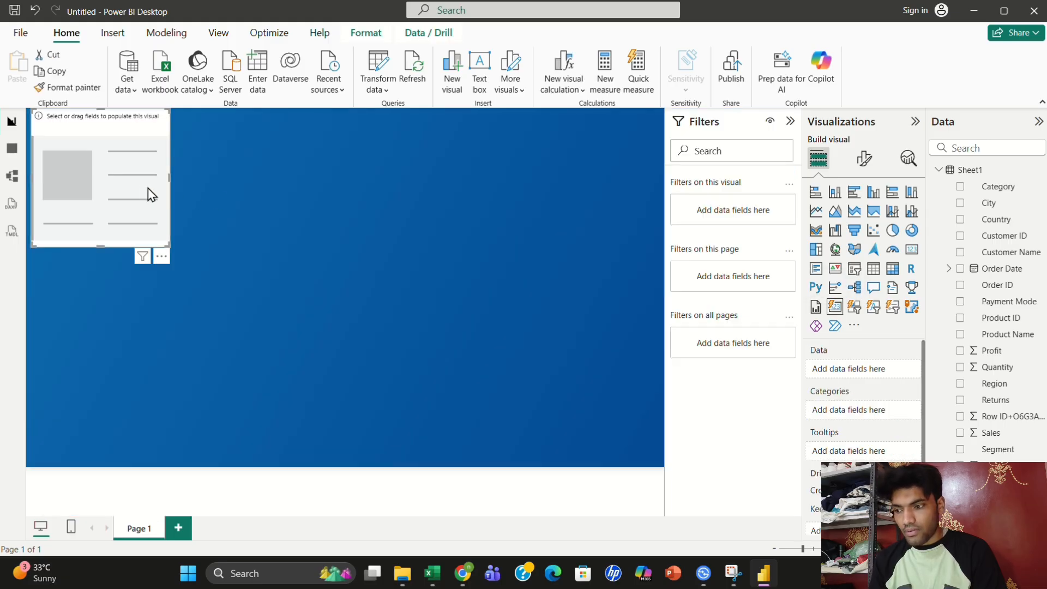
pyautogui.moveTo(136, 187); pyautogui.dragTo(320, 250)
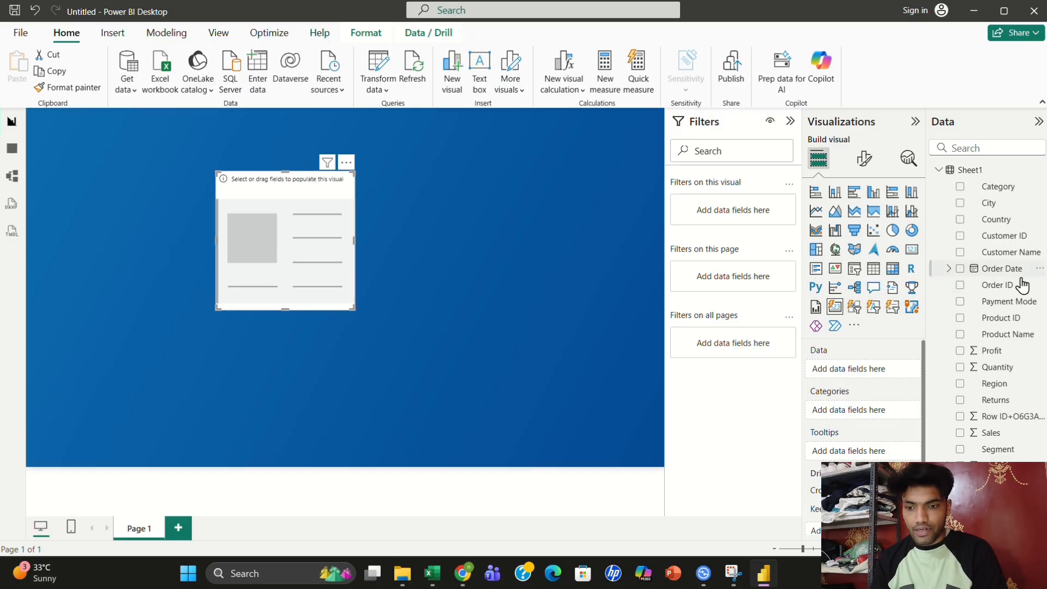
pyautogui.moveTo(1001, 288); pyautogui.dragTo(891, 385)
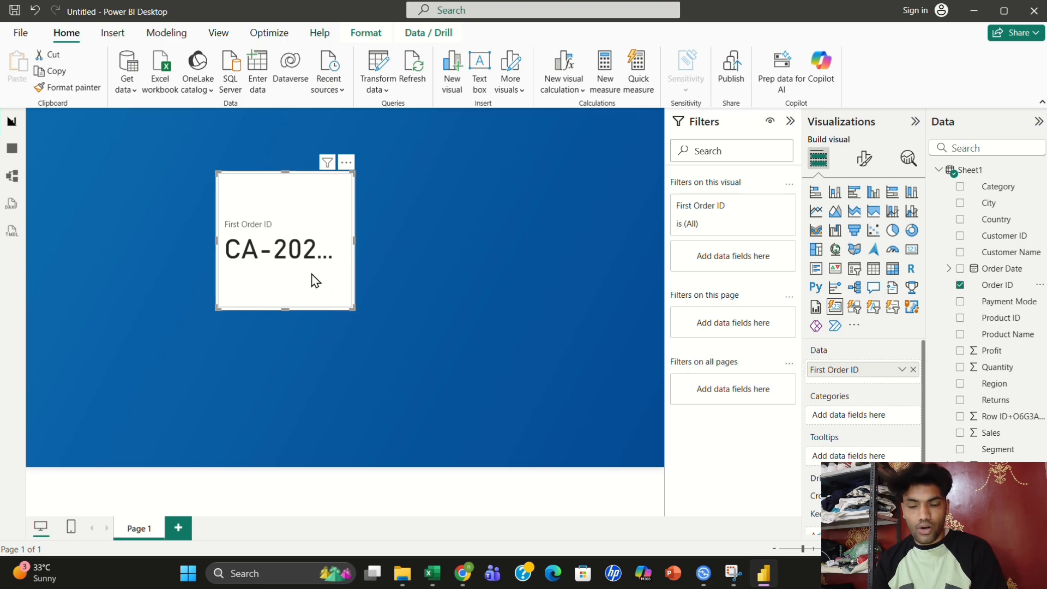
# Try the Last summarization for the card's Order ID, set it to Count, and shrink the card to a little over half its width and height
pyautogui.rightClick(870, 378)
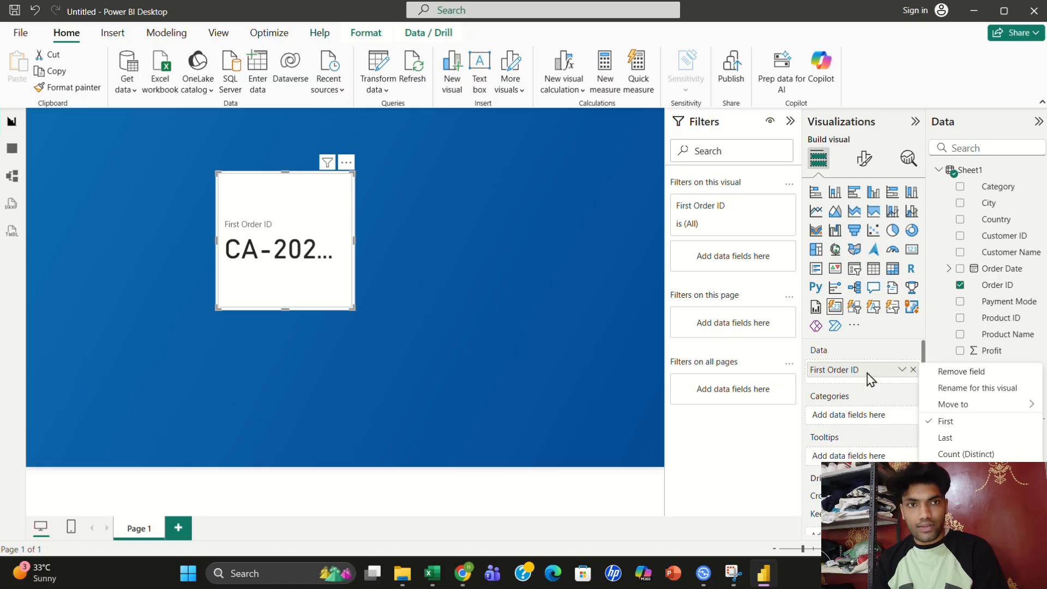
pyautogui.click(946, 438)
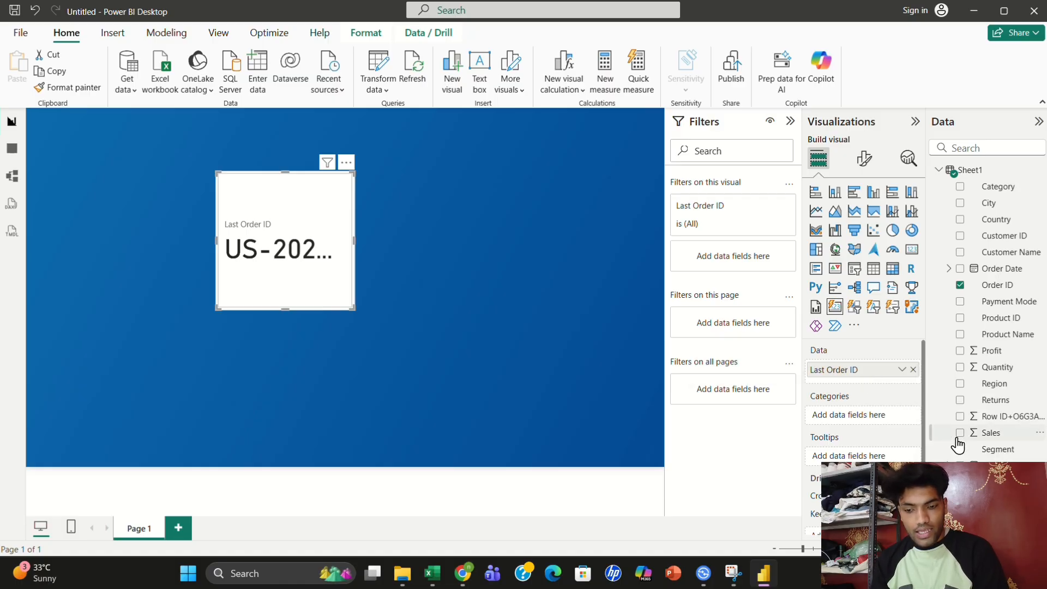
pyautogui.rightClick(866, 375)
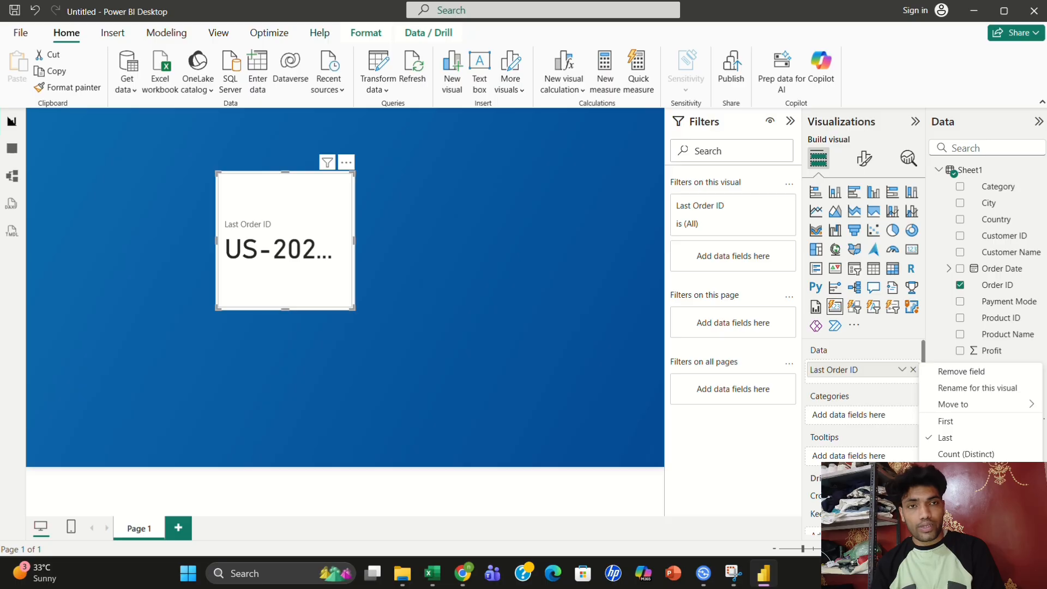
pyautogui.click(949, 470)
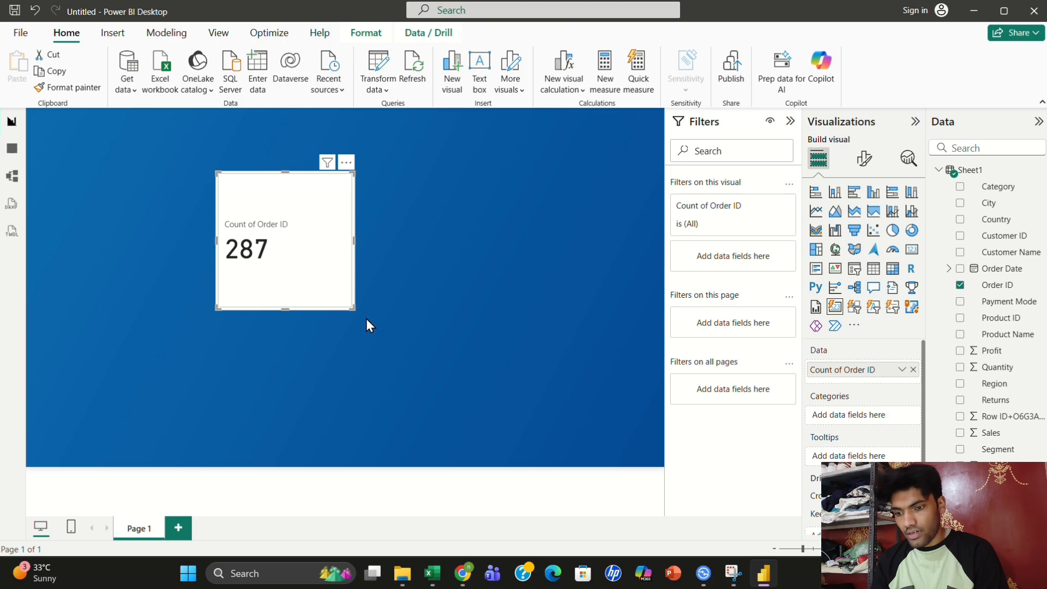
pyautogui.moveTo(353, 308); pyautogui.dragTo(295, 244)
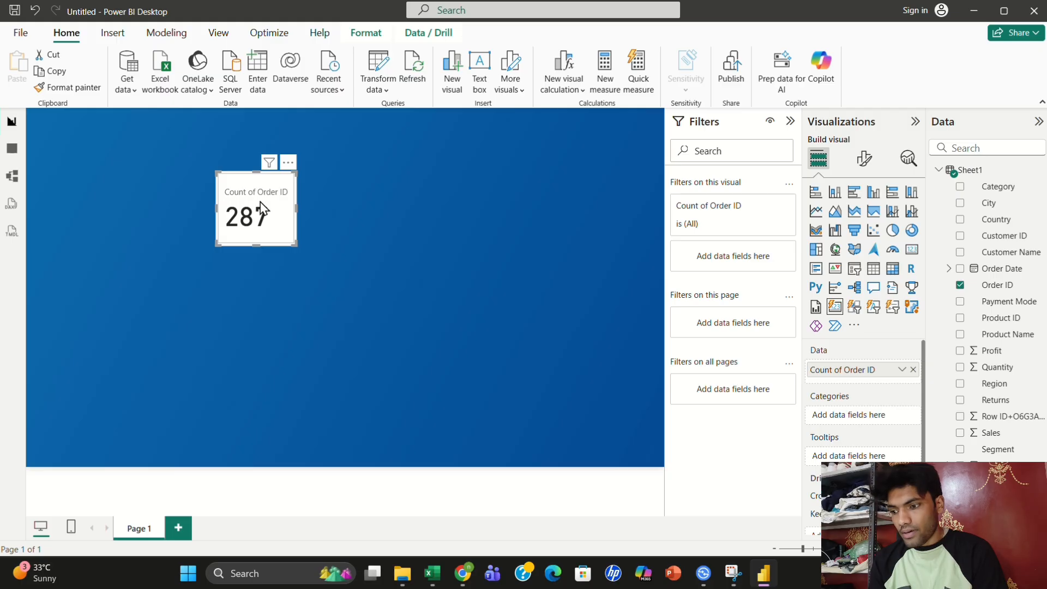
# Inspect the card's Layout and Callout values formatting settings
pyautogui.click(868, 166)
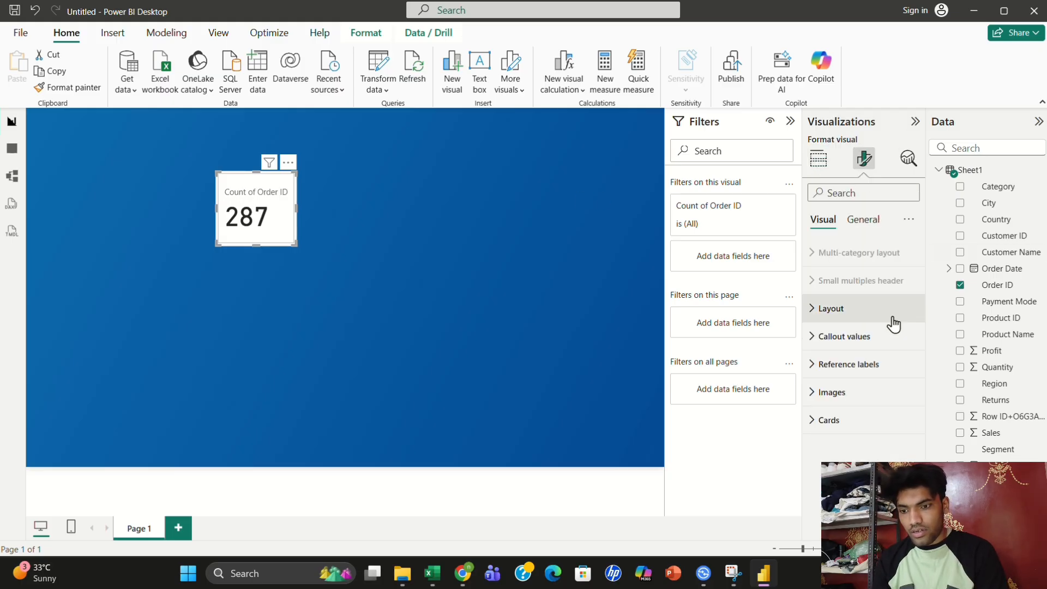
pyautogui.click(858, 313)
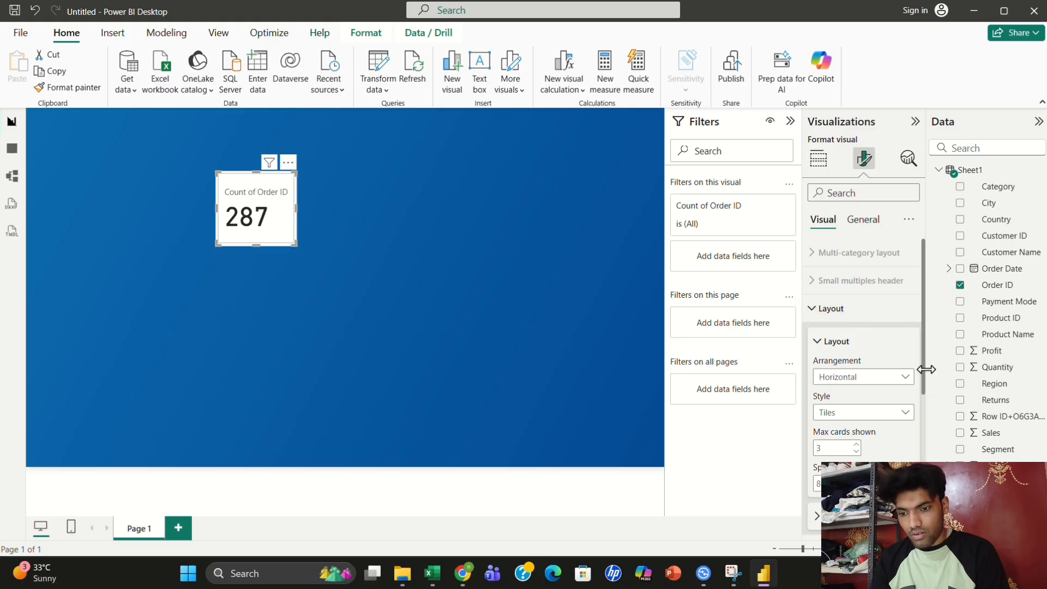
pyautogui.moveTo(925, 369); pyautogui.dragTo(912, 454)
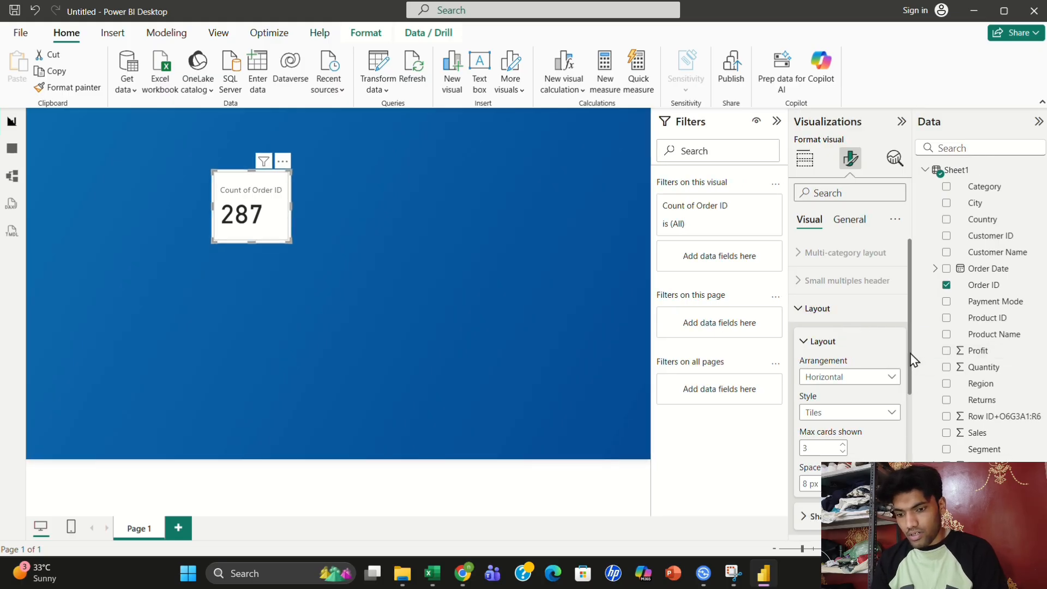
pyautogui.moveTo(910, 355); pyautogui.dragTo(912, 495)
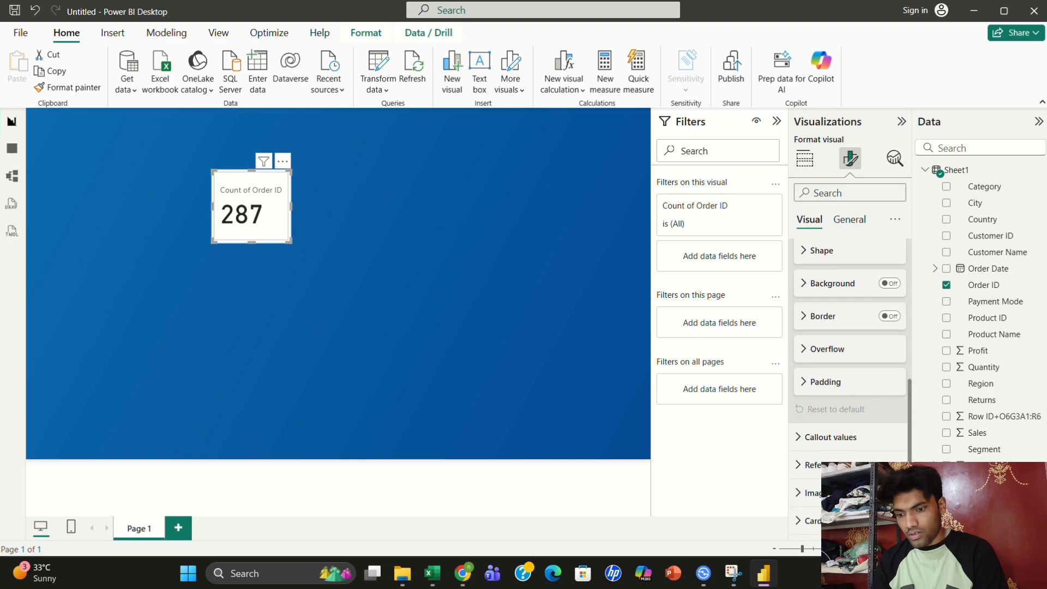
pyautogui.click(855, 434)
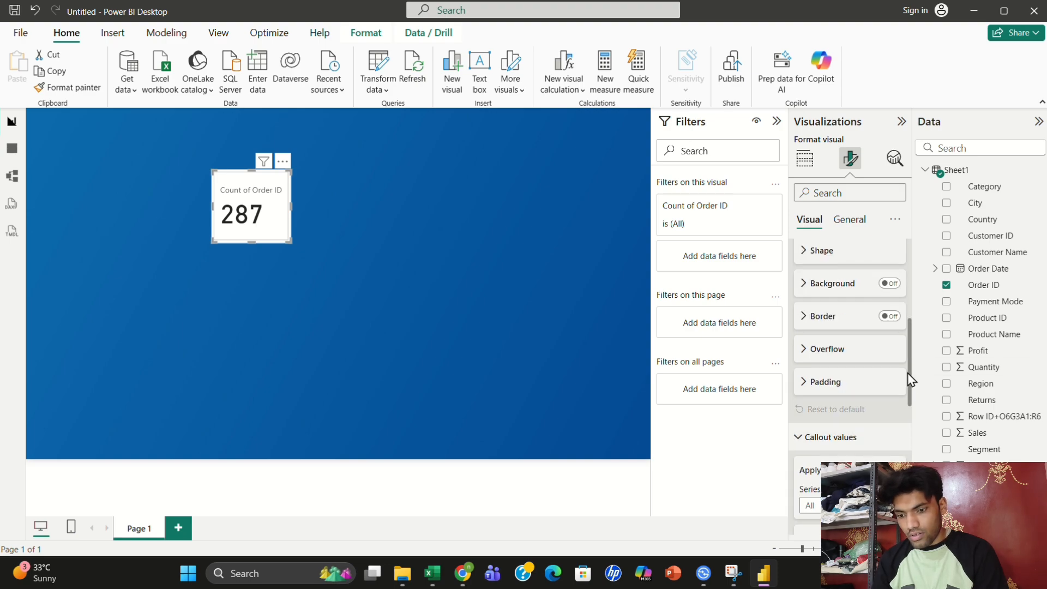
pyautogui.moveTo(909, 374); pyautogui.dragTo(911, 461)
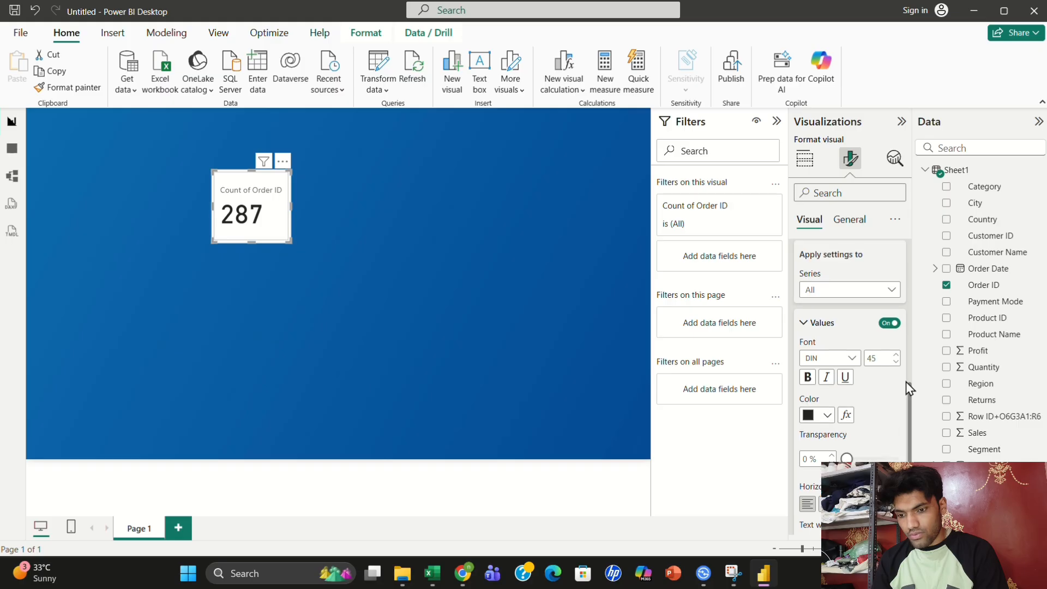
# Try hiding the card's callout values and label, show both again, and expand the callout Layout alignment options
pyautogui.click(889, 324)
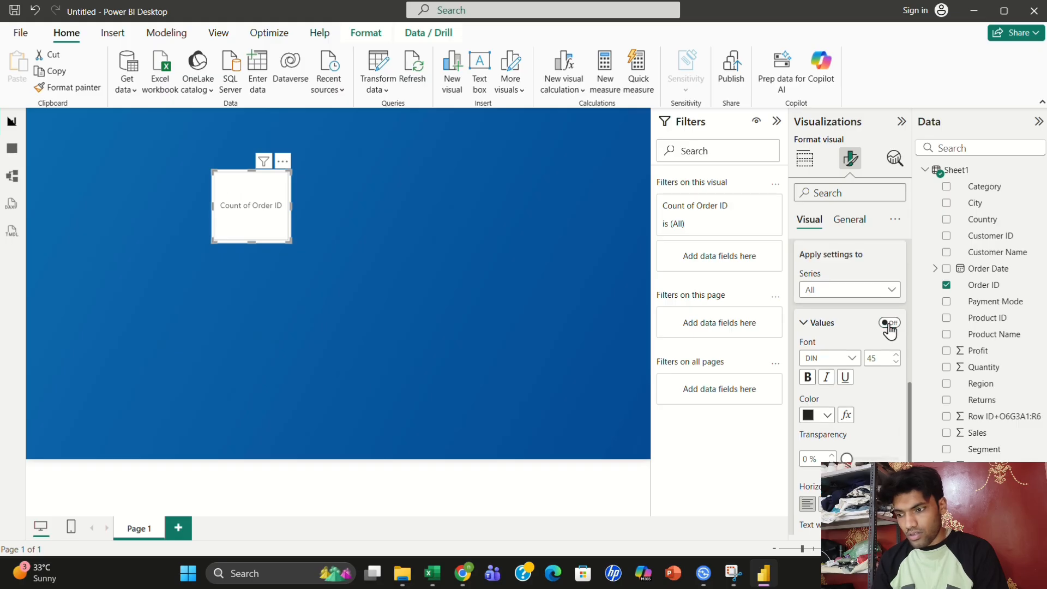
pyautogui.click(889, 324)
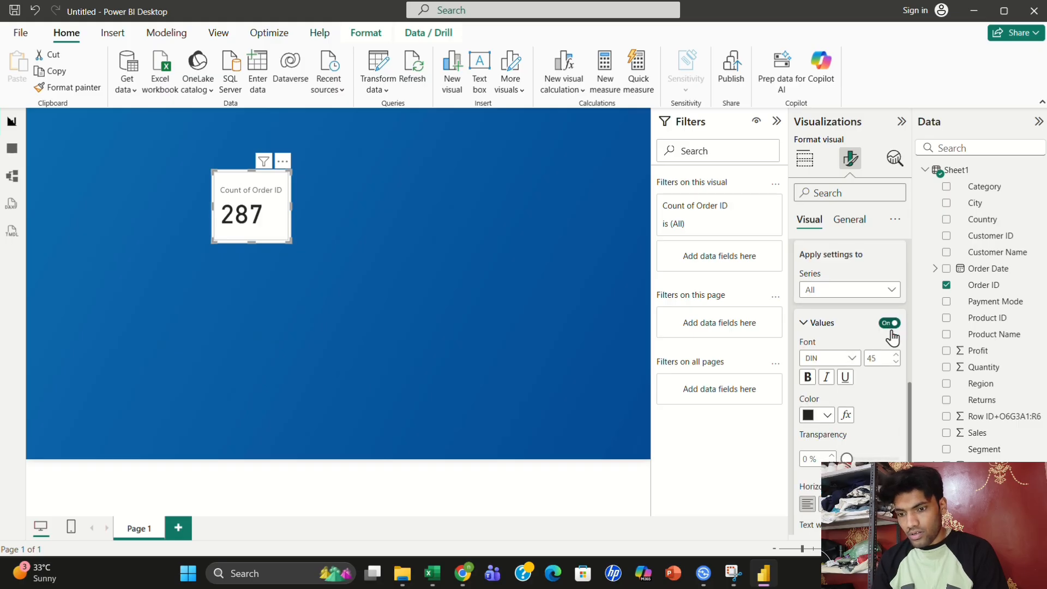
pyautogui.scroll(-3, 905, 415)
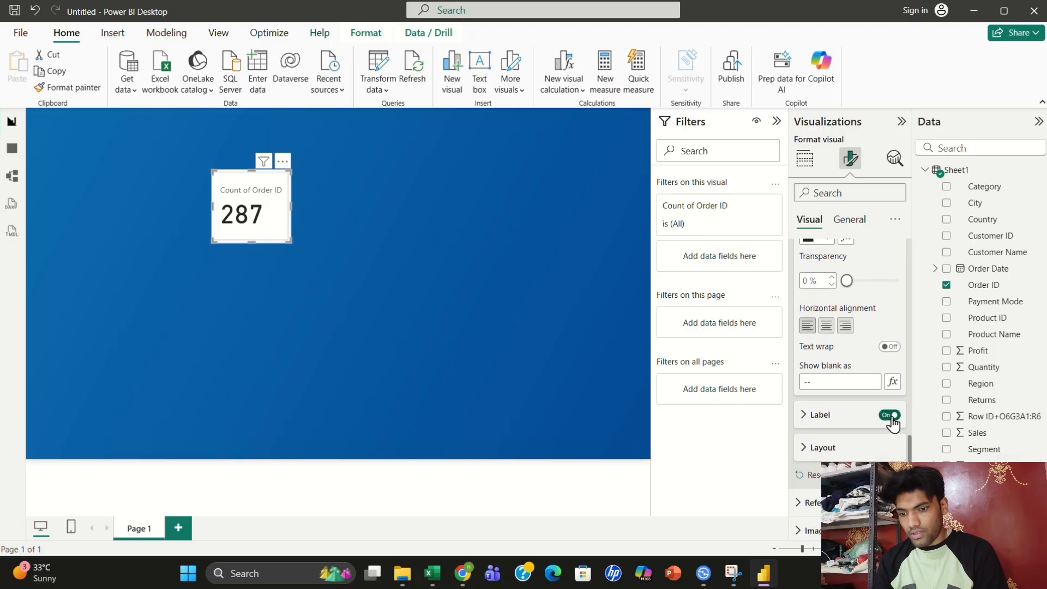
pyautogui.moveTo(908, 446)
pyautogui.mouseDown()
pyautogui.moveTo(902, 380)
pyautogui.moveTo(913, 459)
pyautogui.mouseUp()
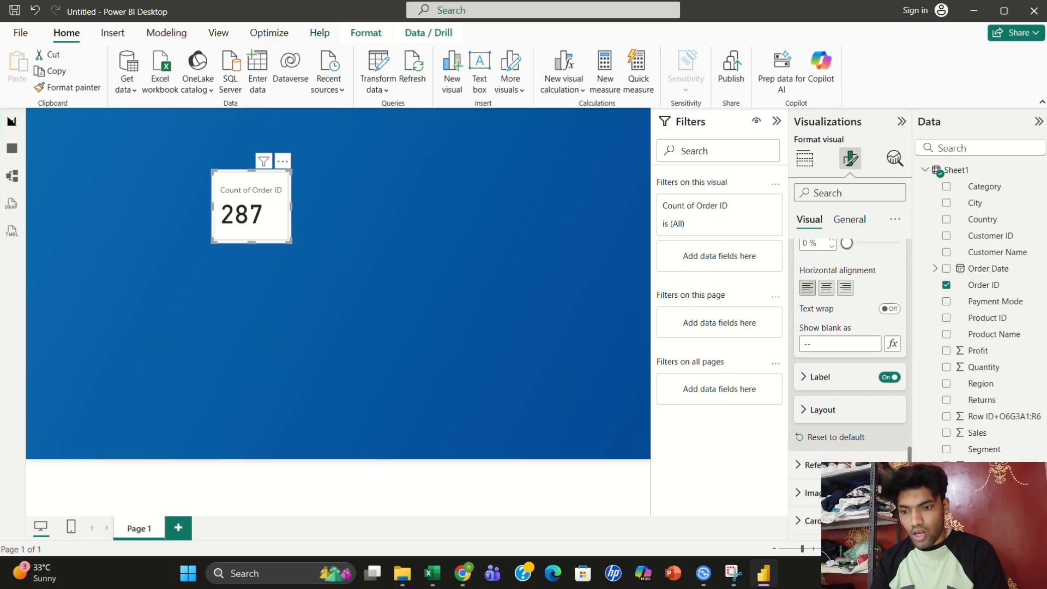
pyautogui.click(889, 377)
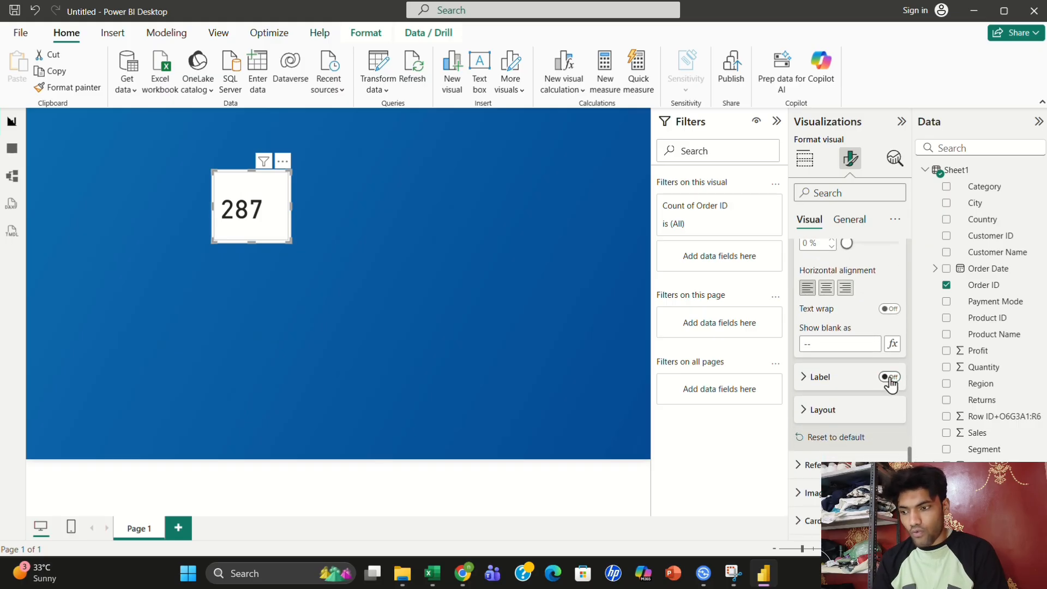
pyautogui.click(889, 377)
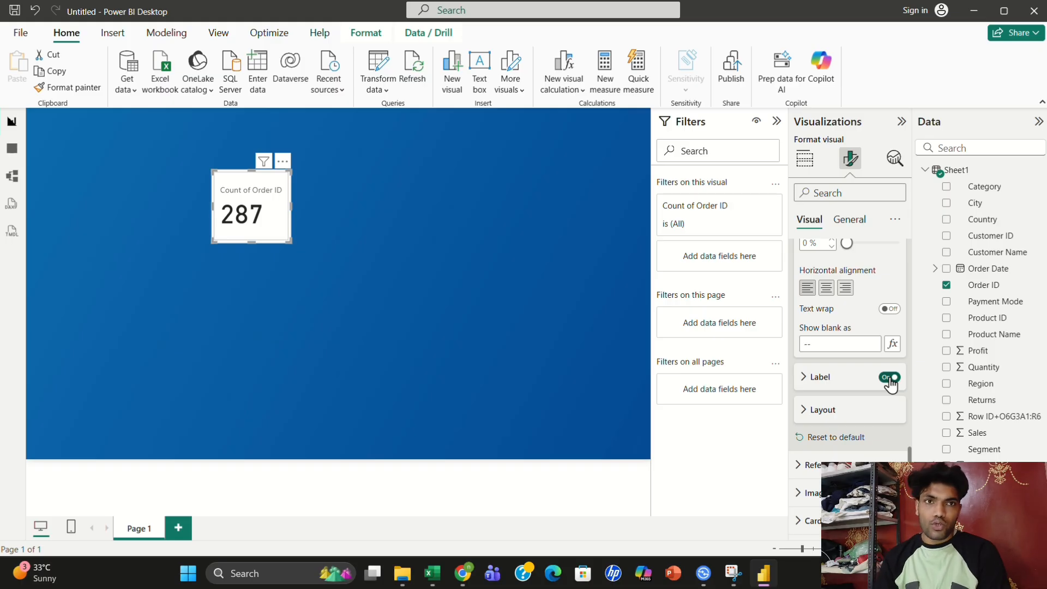
pyautogui.click(889, 378)
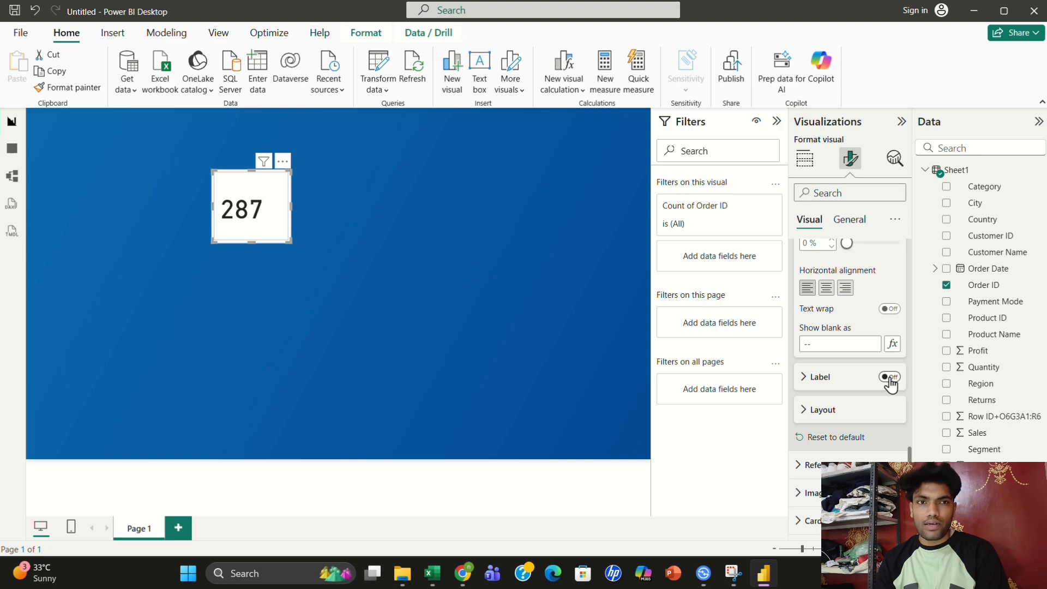
pyautogui.click(809, 418)
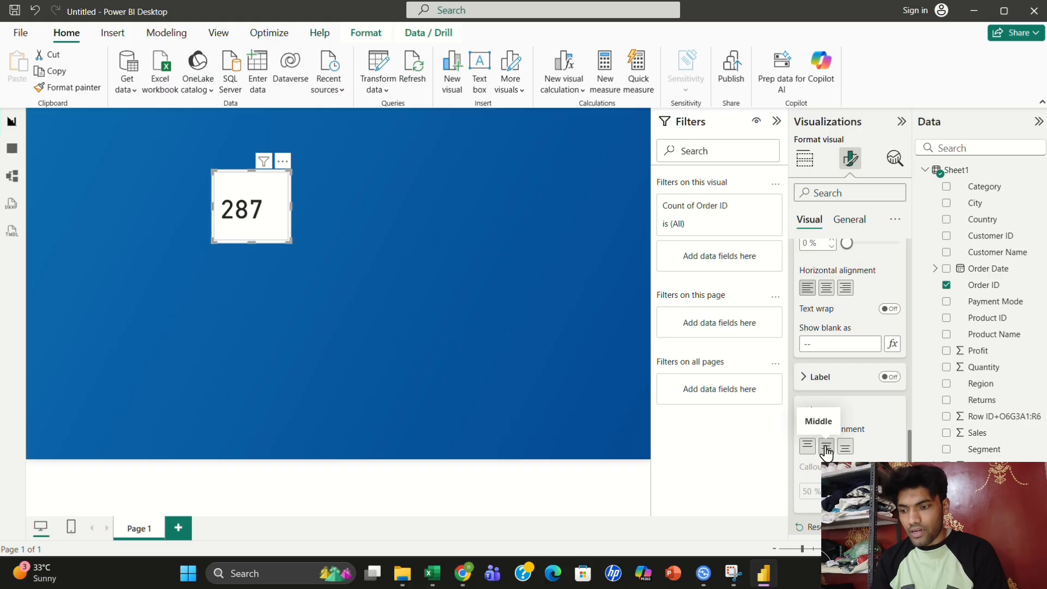
pyautogui.click(888, 377)
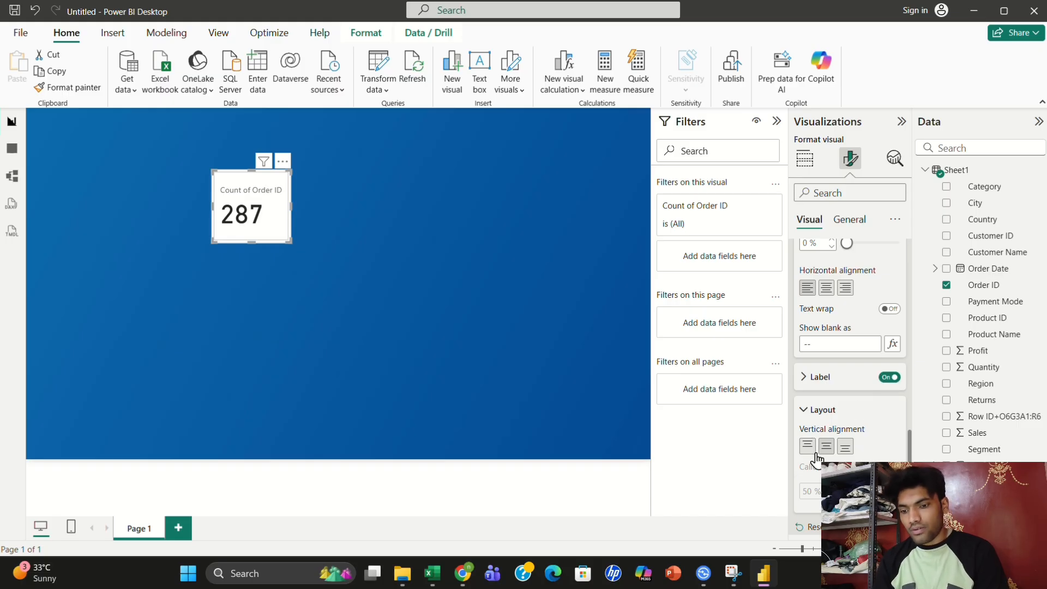
# Try Bottom vertical alignment for the card's callout, set it back to Middle, and hide the callout label
pyautogui.click(844, 450)
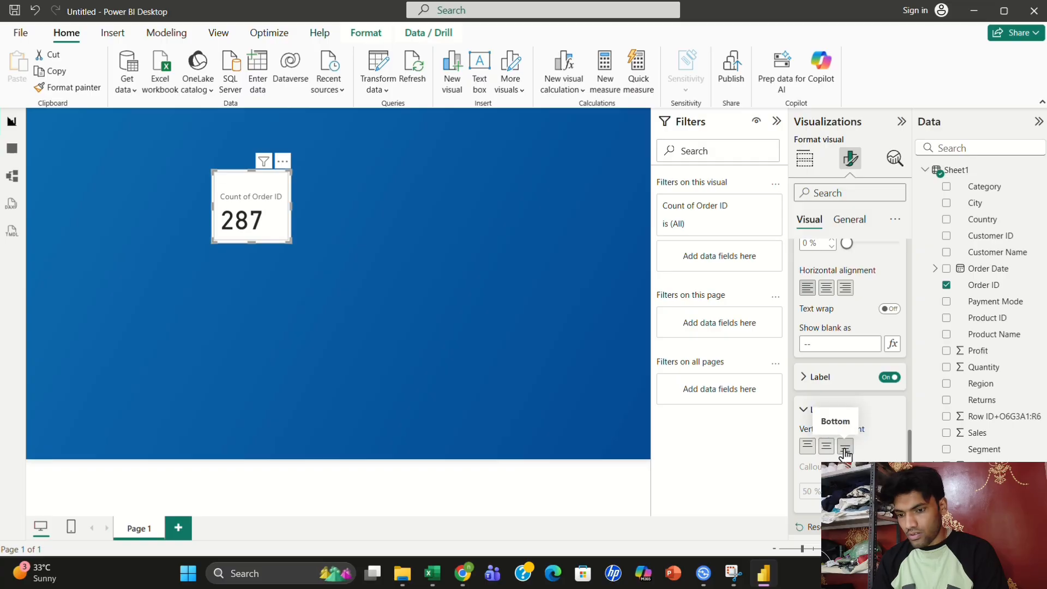
pyautogui.click(823, 449)
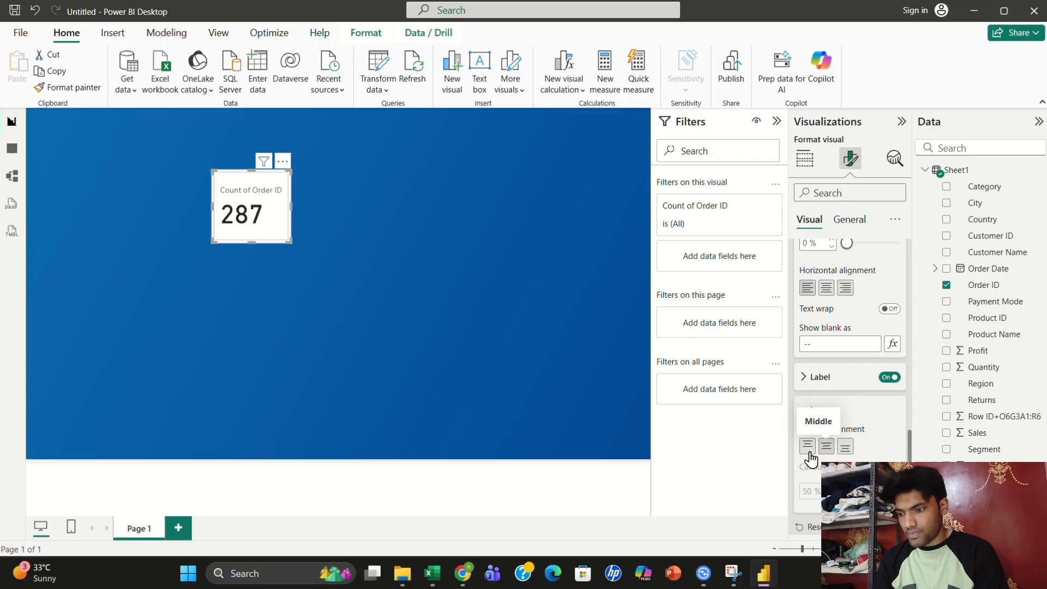
pyautogui.click(889, 377)
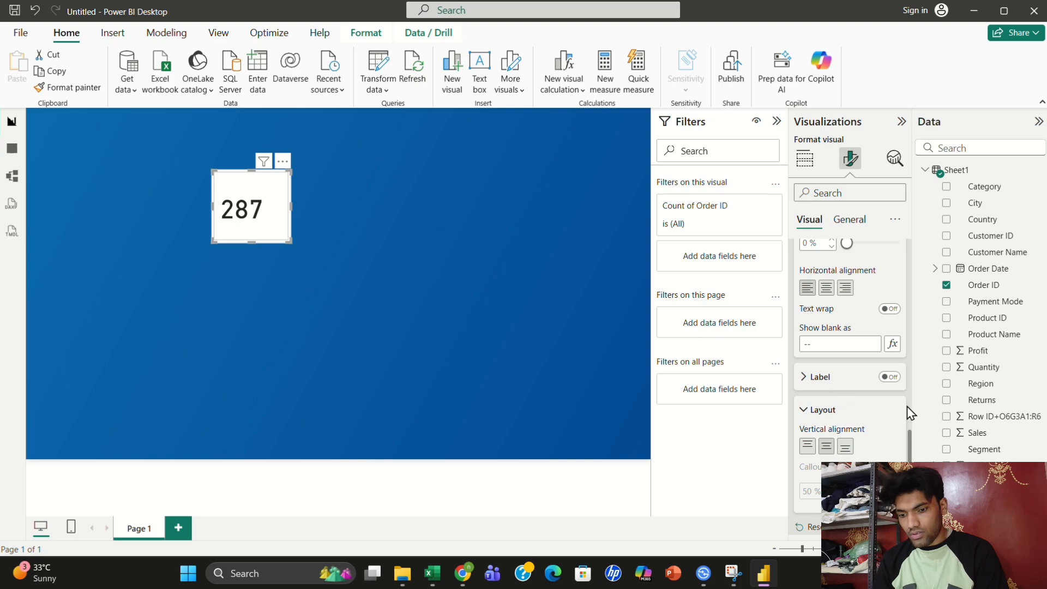
# Turn on the card's title and set its text to "Total Orders"
pyautogui.scroll(3, 907, 407)
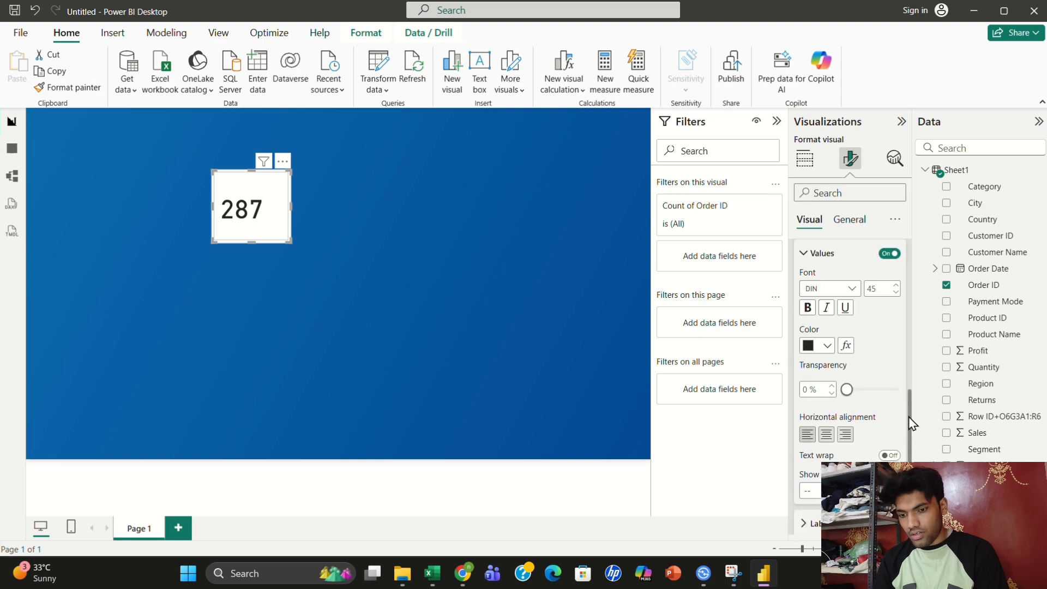
pyautogui.moveTo(908, 416); pyautogui.dragTo(894, 261)
pyautogui.click(849, 219)
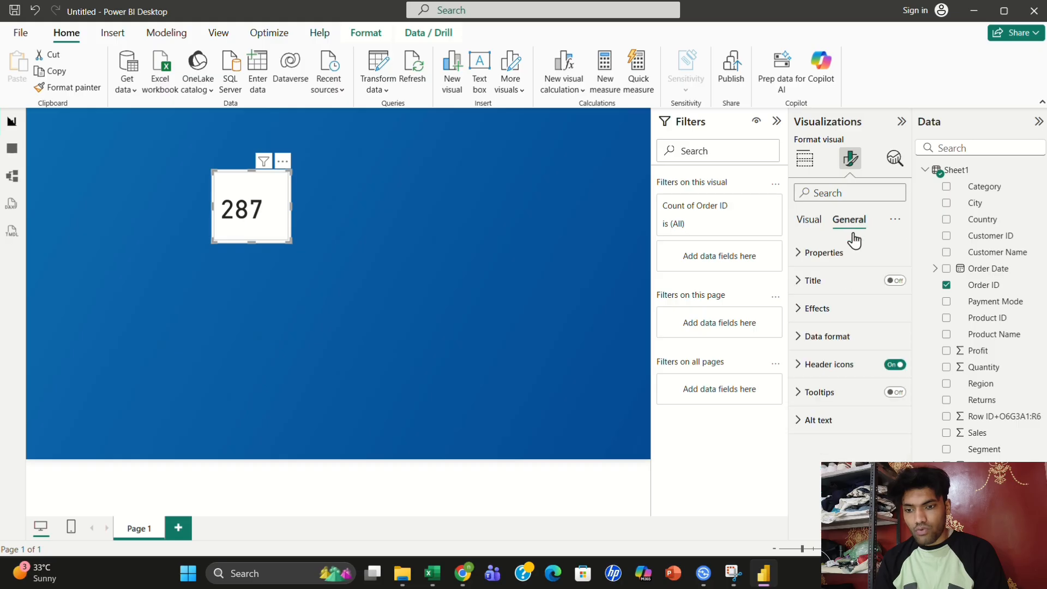
pyautogui.click(896, 284)
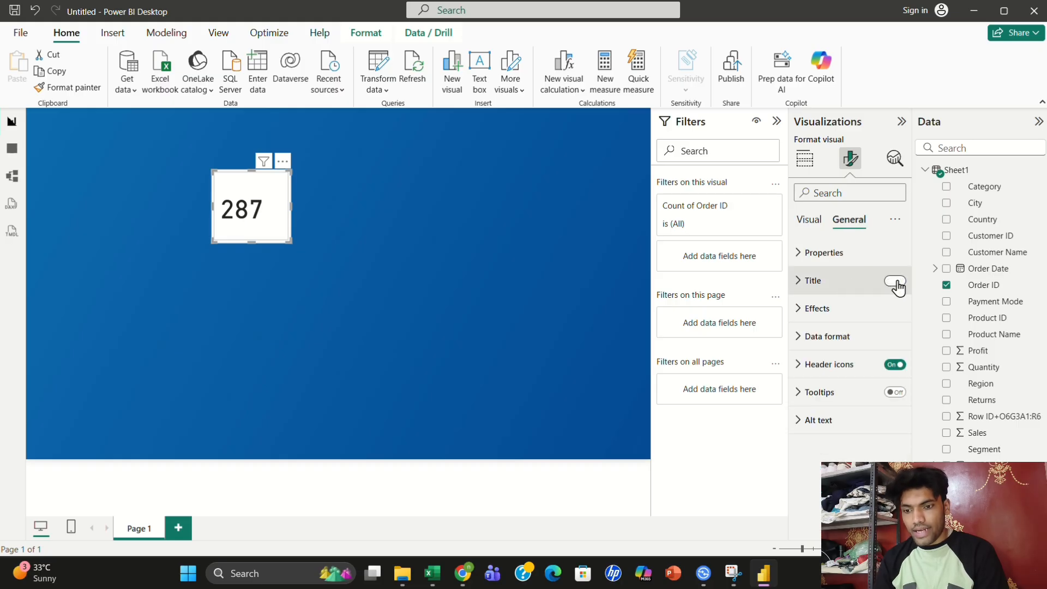
pyautogui.click(806, 281)
pyautogui.click(835, 349)
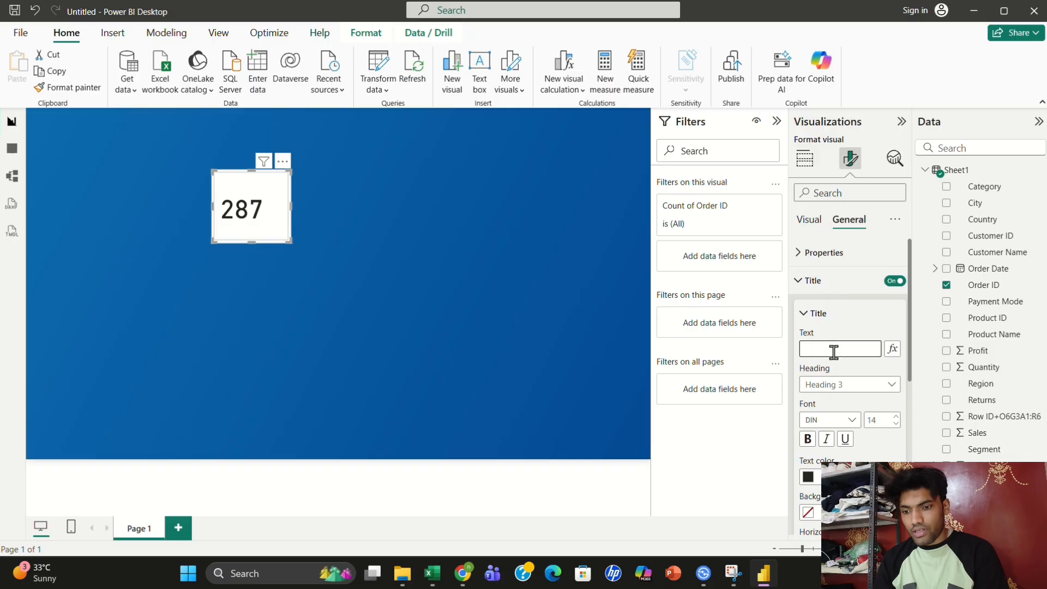
pyautogui.write('Total')
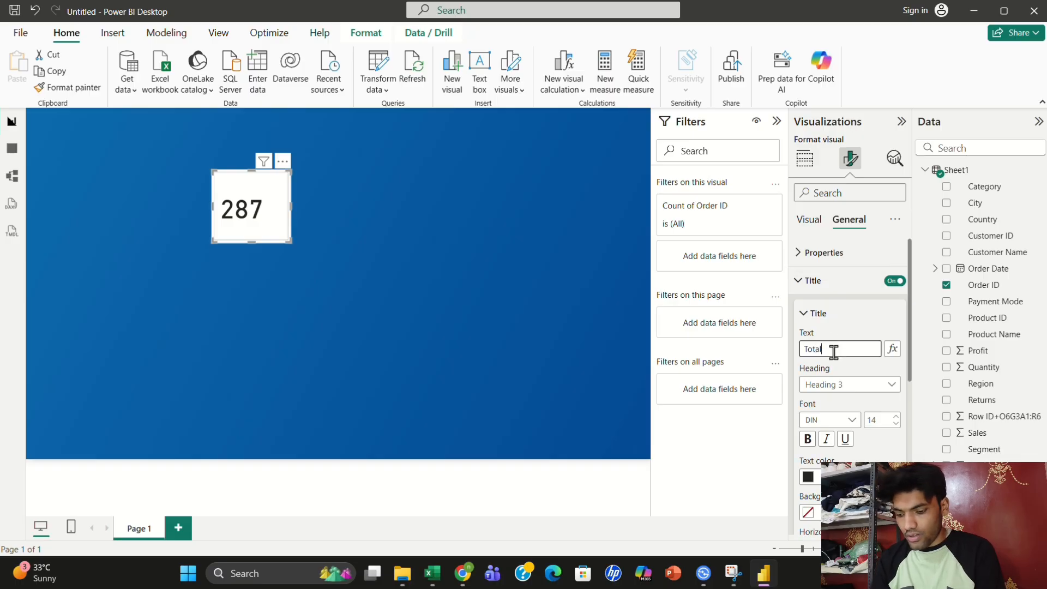
pyautogui.write(' Orders')
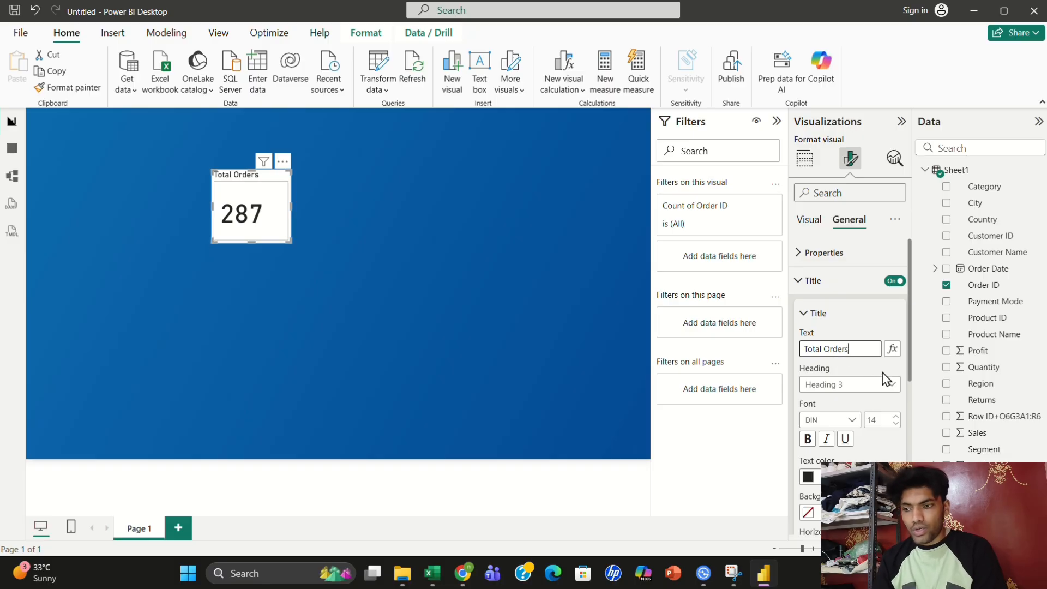
# Set the card title's font size to 18 and, after trying pink, its text color to red
pyautogui.click(897, 421)
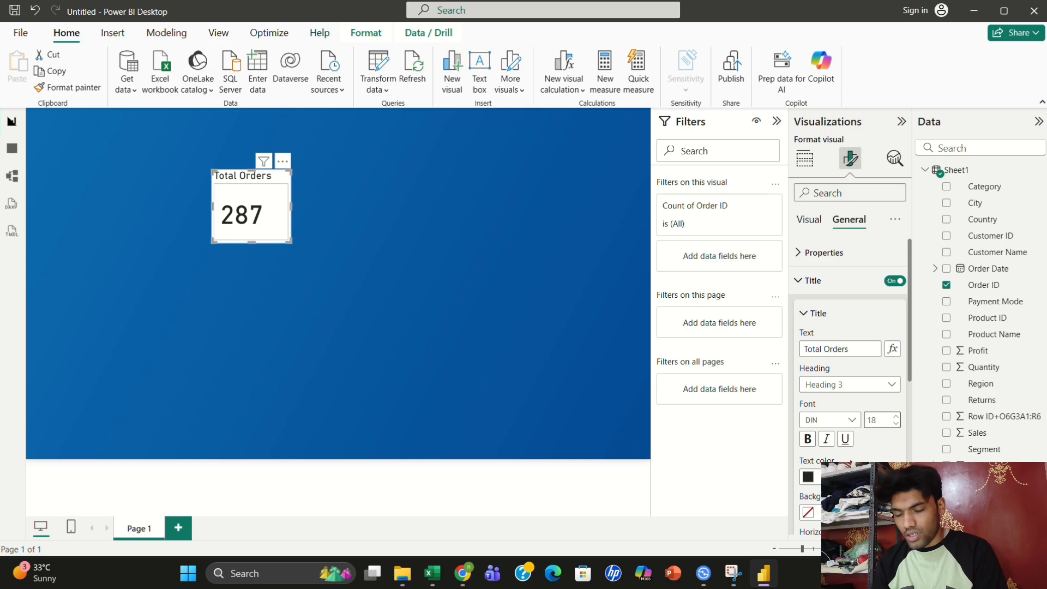
pyautogui.click(809, 476)
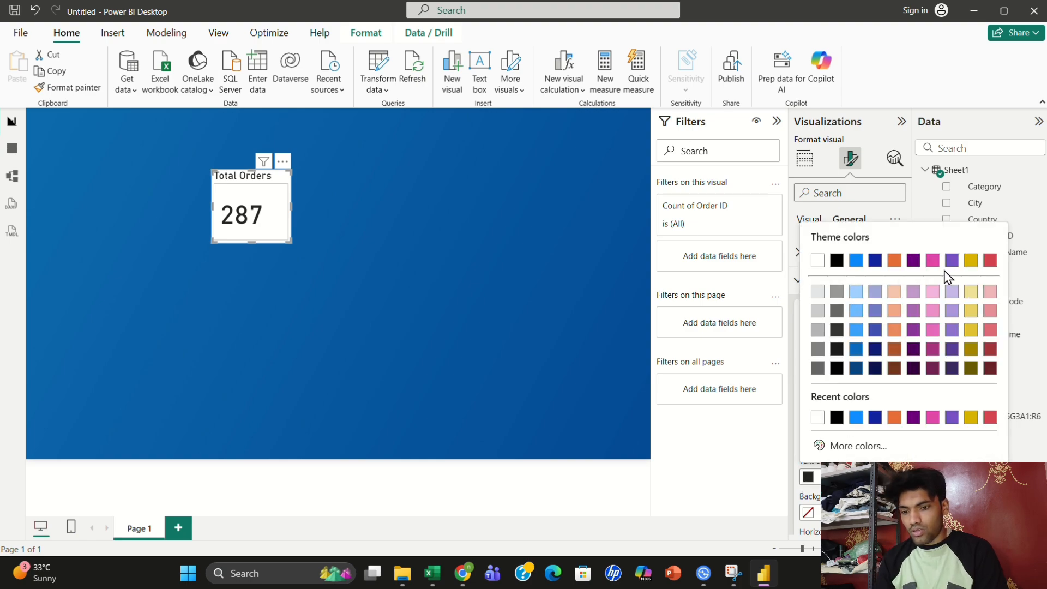
pyautogui.click(932, 262)
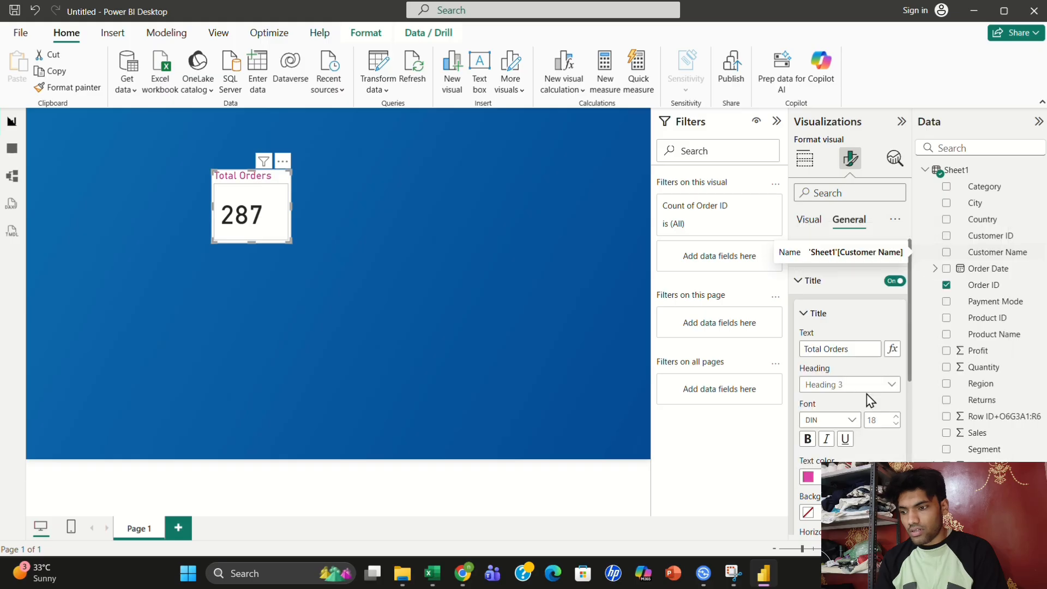
pyautogui.click(807, 477)
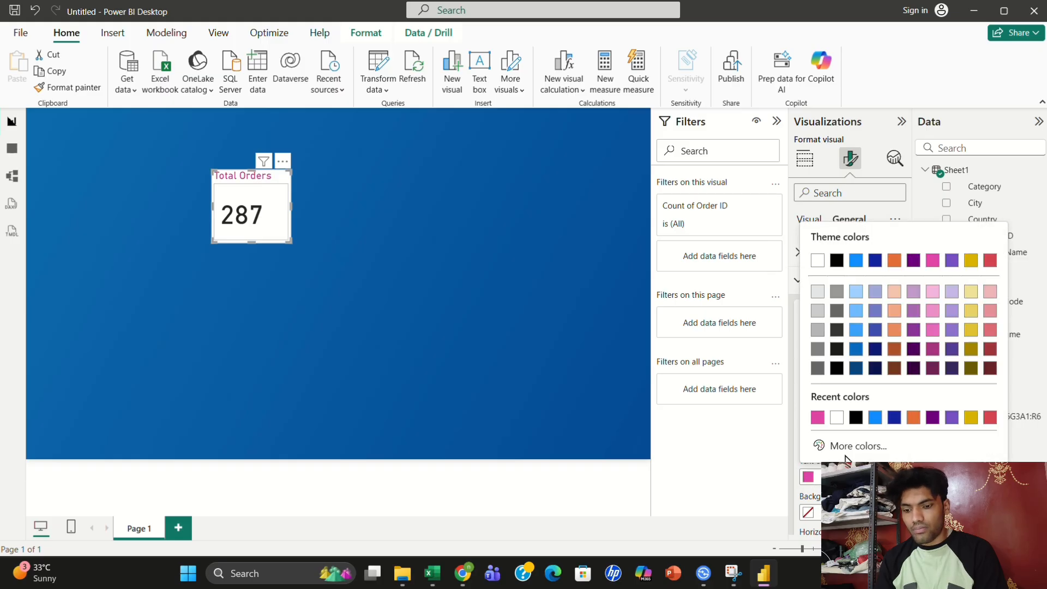
pyautogui.click(989, 262)
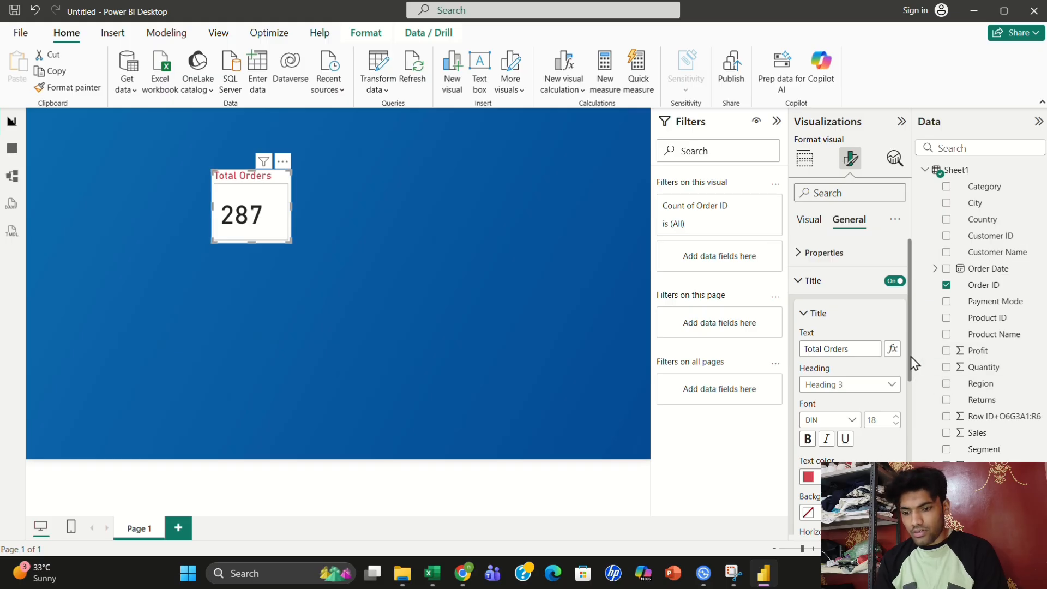
# Try the card's effects with the background off, and toggle the visual border on and off
pyautogui.scroll(-6, 914, 364)
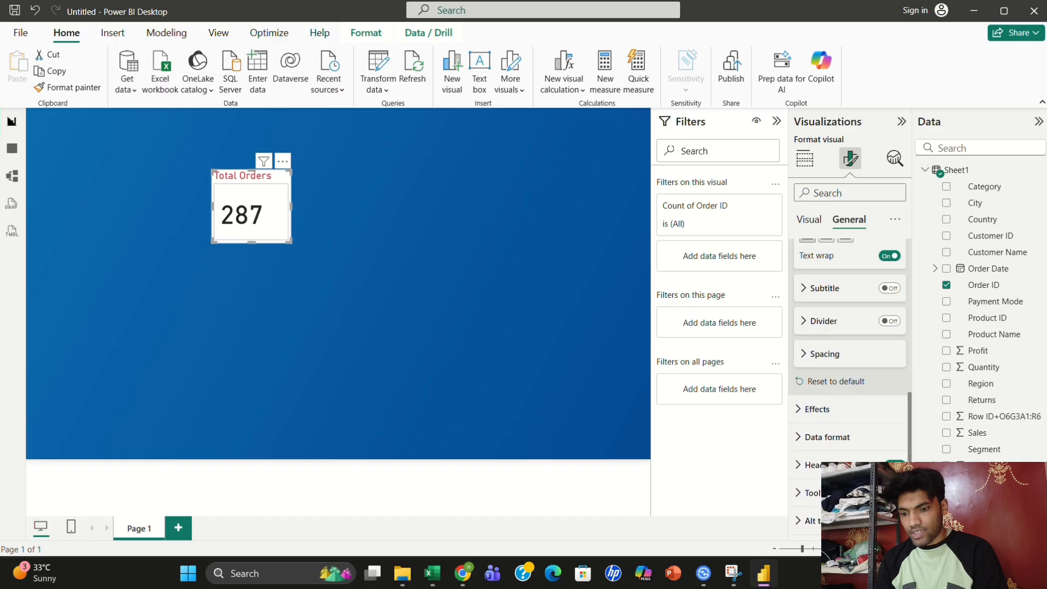
pyautogui.click(839, 418)
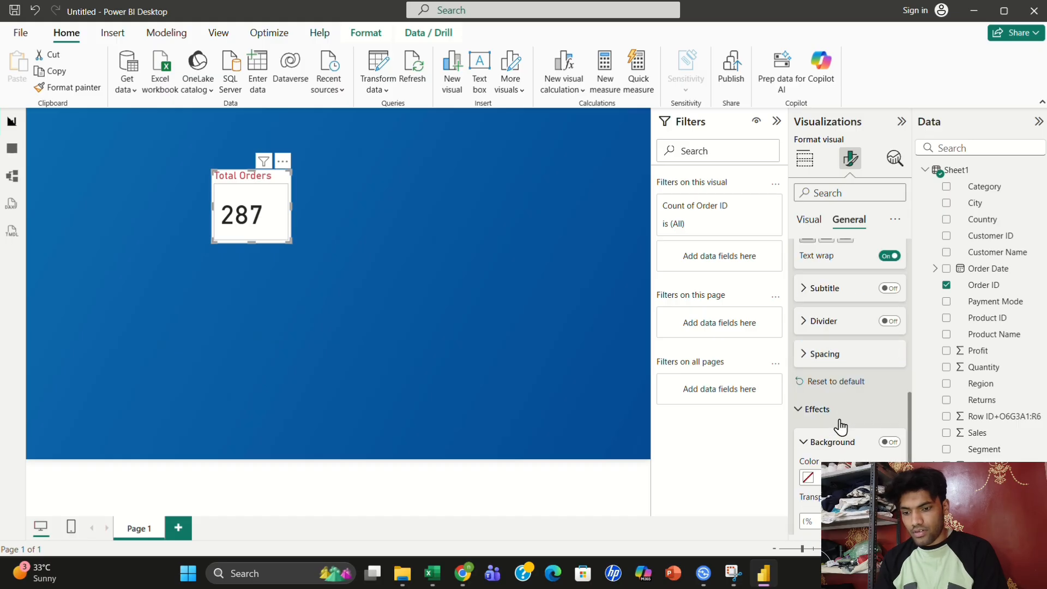
pyautogui.click(889, 441)
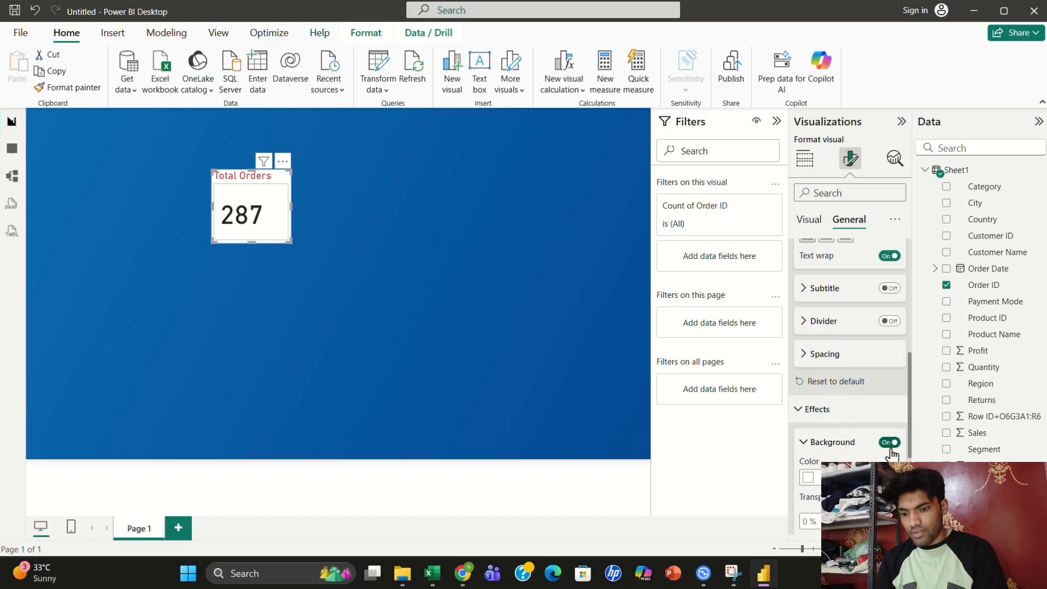
pyautogui.click(889, 443)
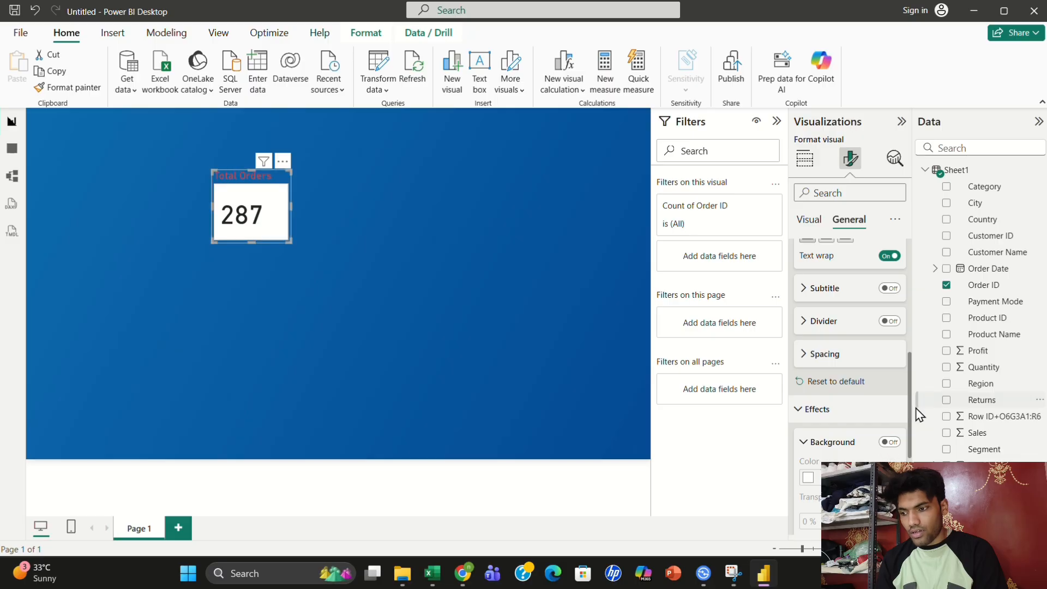
pyautogui.scroll(-3, 909, 409)
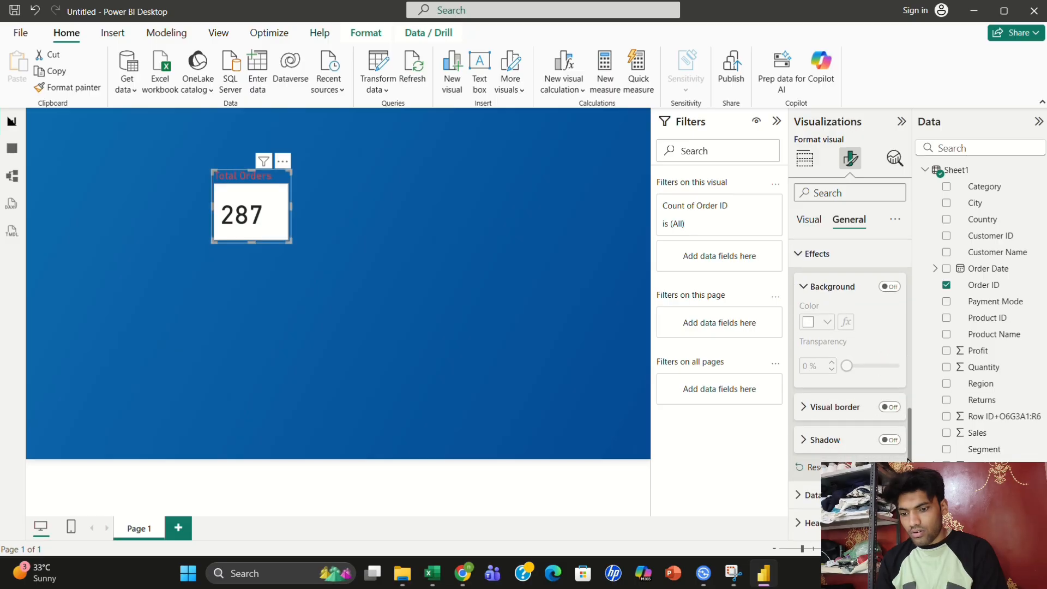
pyautogui.click(886, 410)
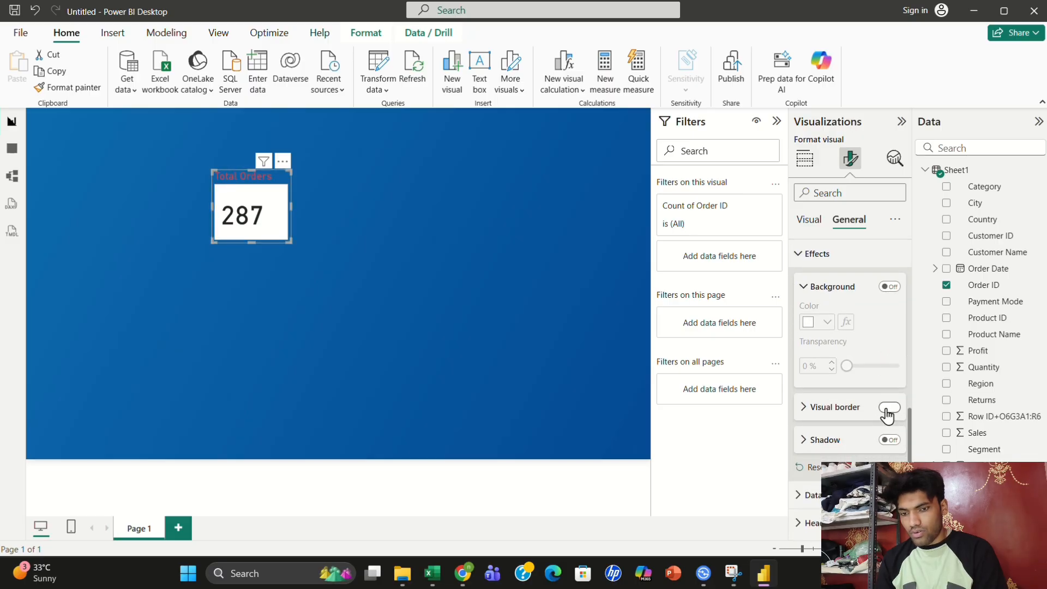
pyautogui.click(887, 410)
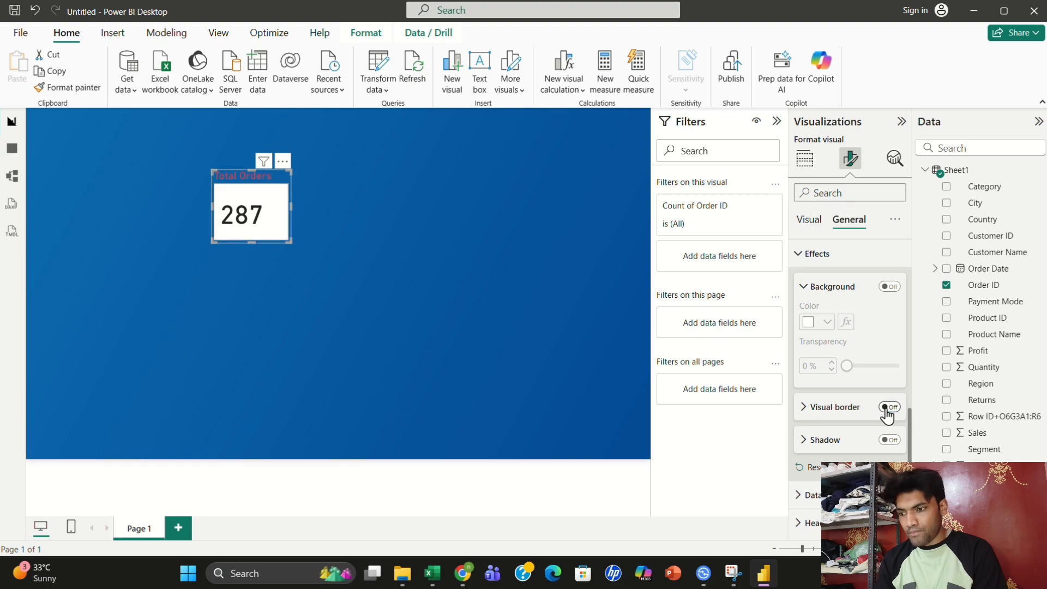
pyautogui.click(885, 409)
pyautogui.click(885, 409)
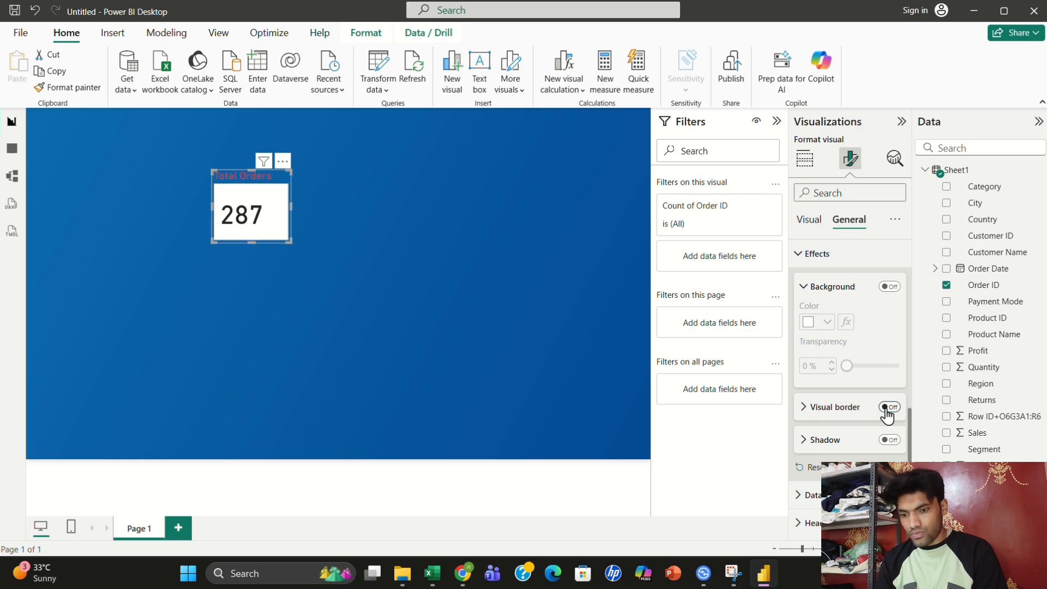
# Try toggling the card background in the visual's Layout settings
pyautogui.moveTo(908, 427); pyautogui.dragTo(934, 240)
pyautogui.click(812, 223)
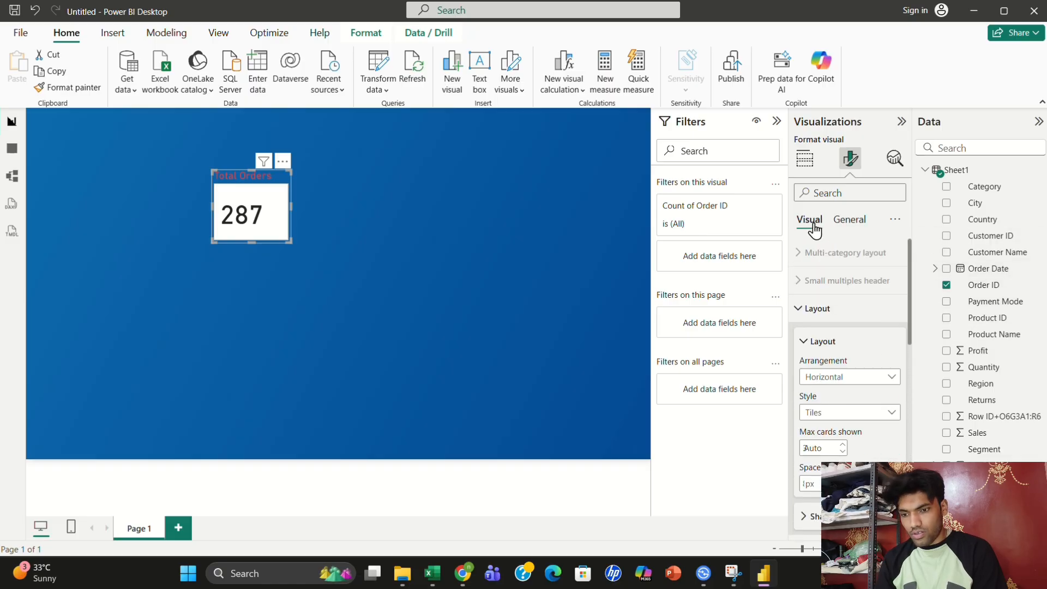
pyautogui.moveTo(910, 275); pyautogui.dragTo(915, 323)
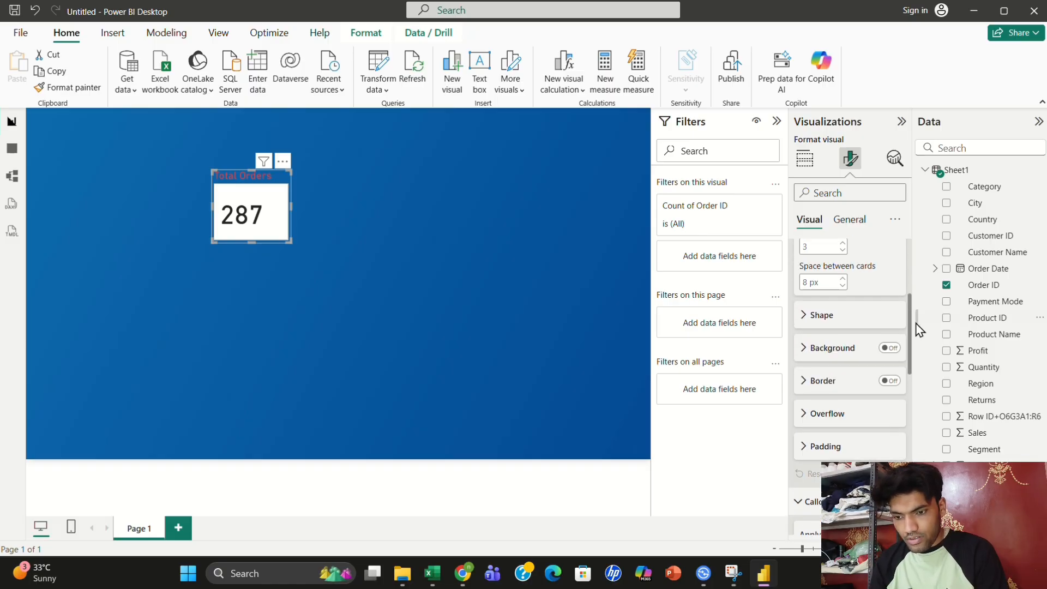
pyautogui.click(890, 351)
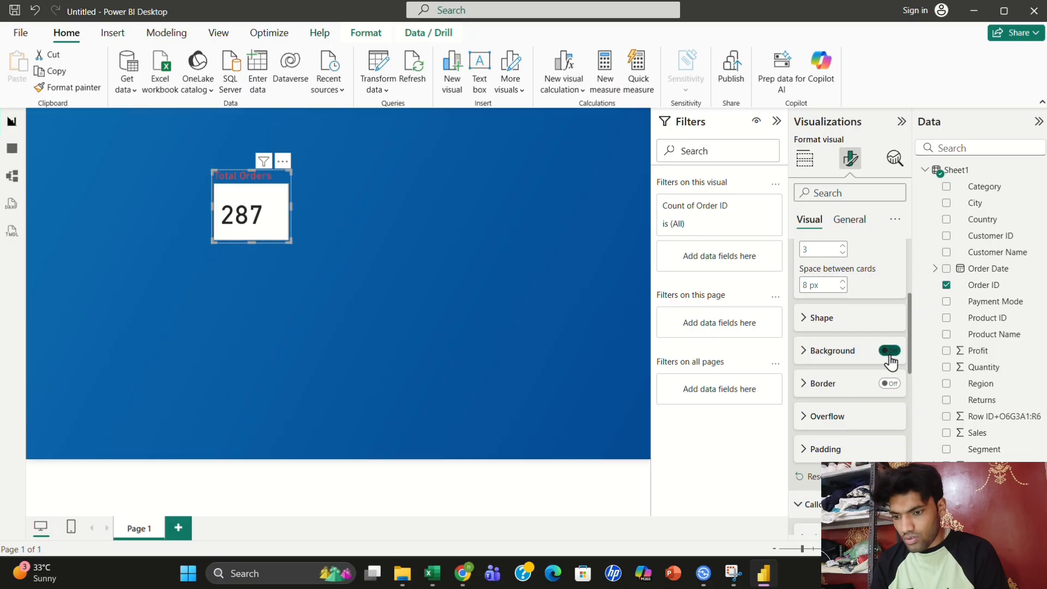
pyautogui.click(890, 352)
pyautogui.moveTo(909, 366); pyautogui.dragTo(919, 316)
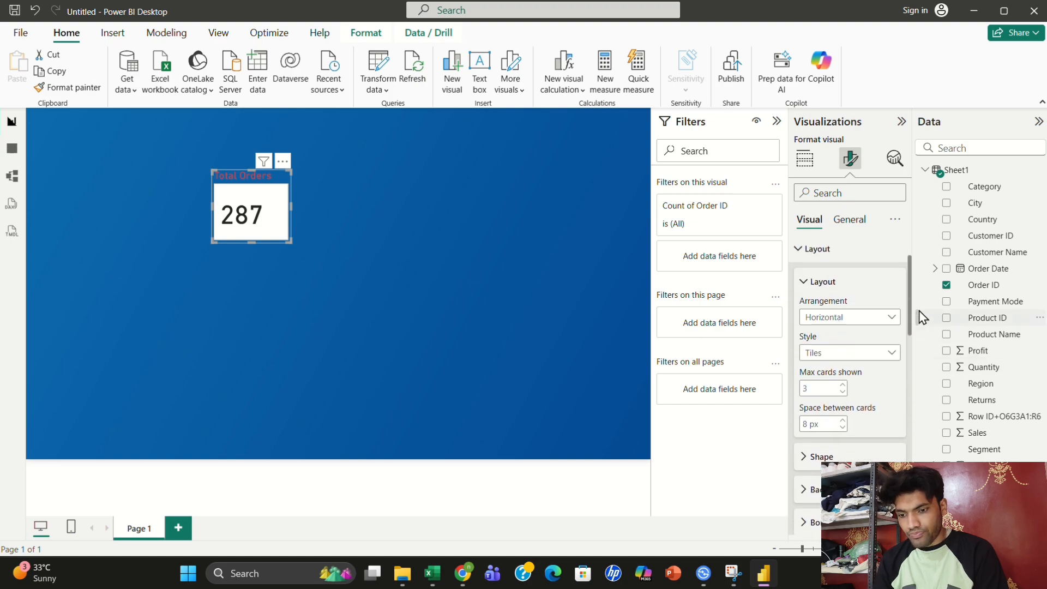
# Turn on the card's effects background and set it to the light blue theme color with 100% transparency
pyautogui.click(849, 219)
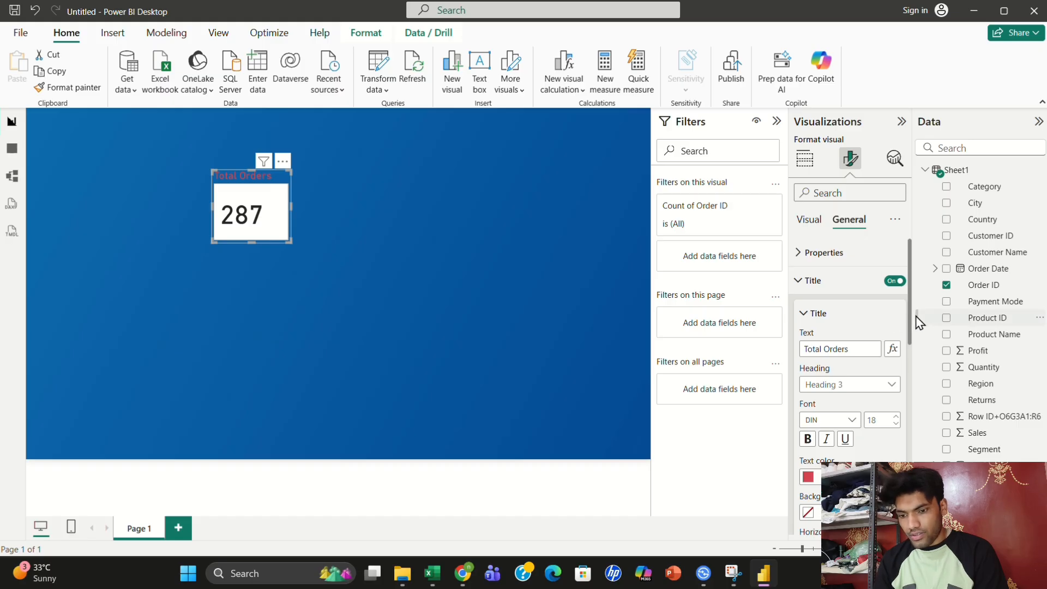
pyautogui.moveTo(911, 319); pyautogui.dragTo(929, 456)
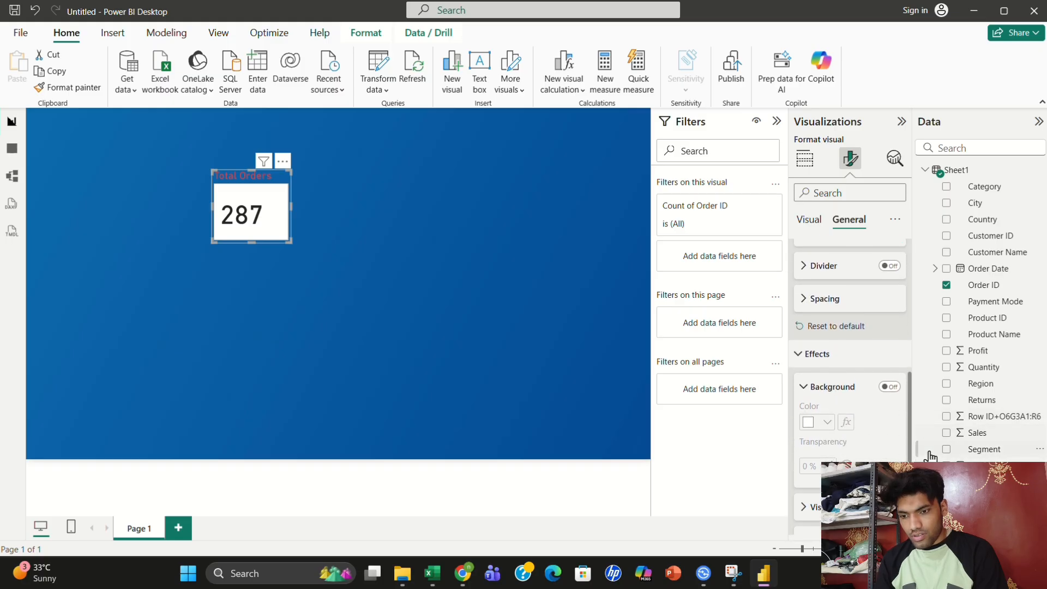
pyautogui.click(889, 380)
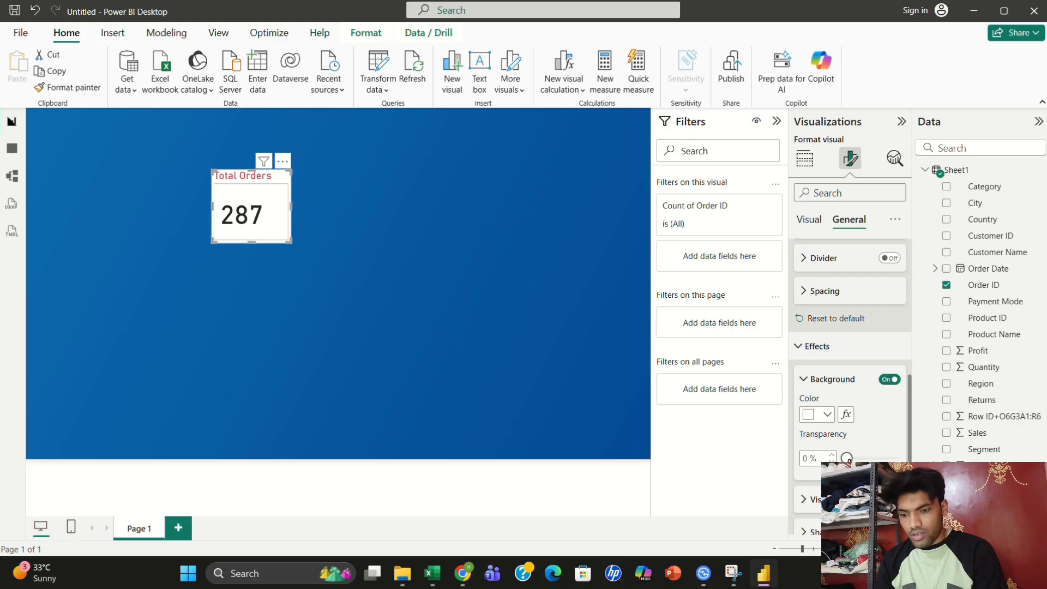
pyautogui.moveTo(847, 458); pyautogui.dragTo(883, 458)
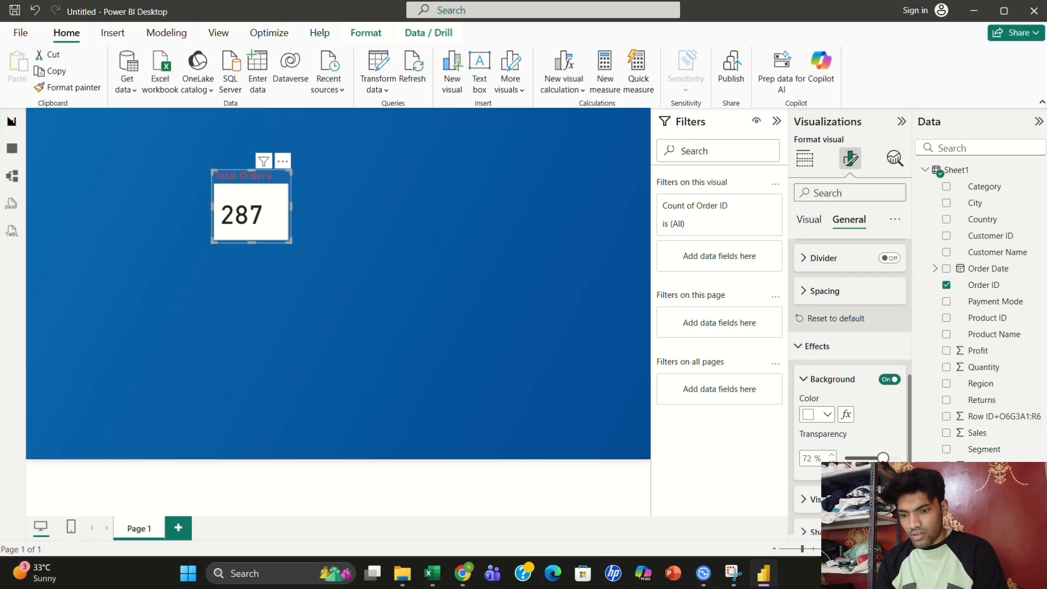
pyautogui.click(827, 421)
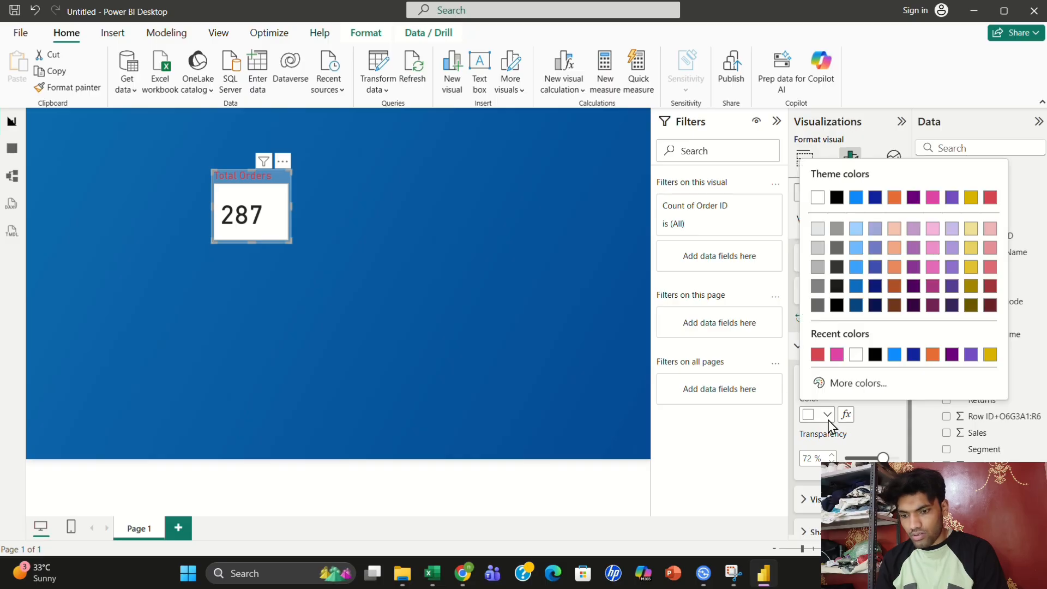
pyautogui.click(893, 354)
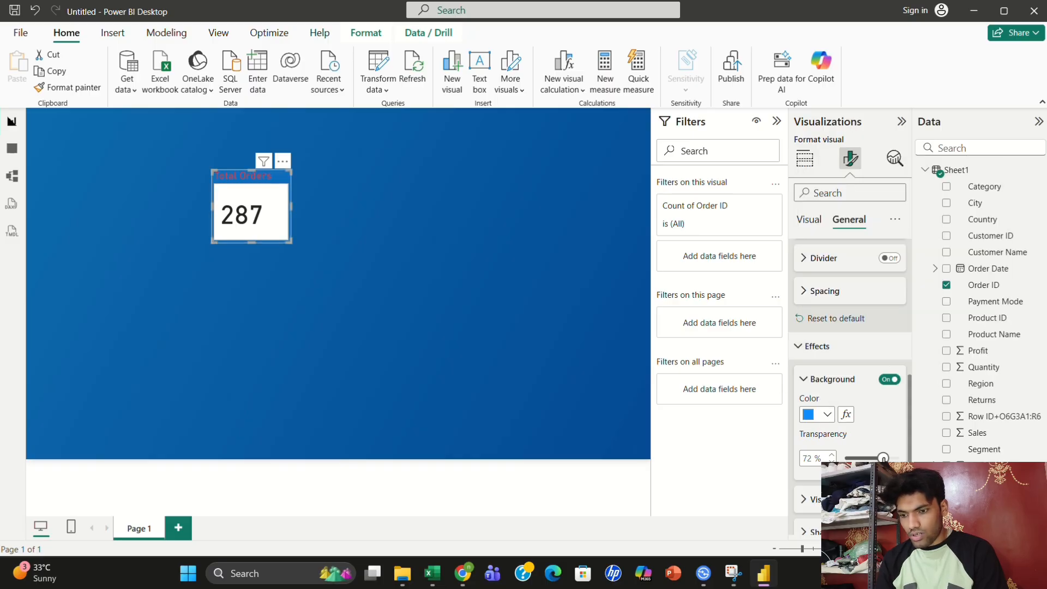
pyautogui.moveTo(882, 457); pyautogui.dragTo(897, 458)
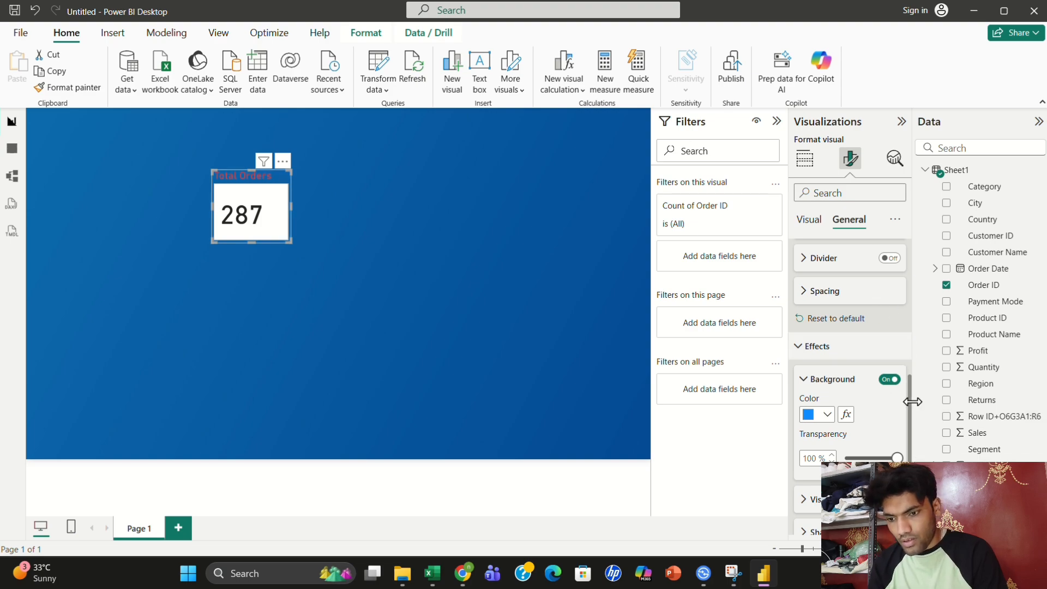
pyautogui.moveTo(909, 406); pyautogui.dragTo(914, 412)
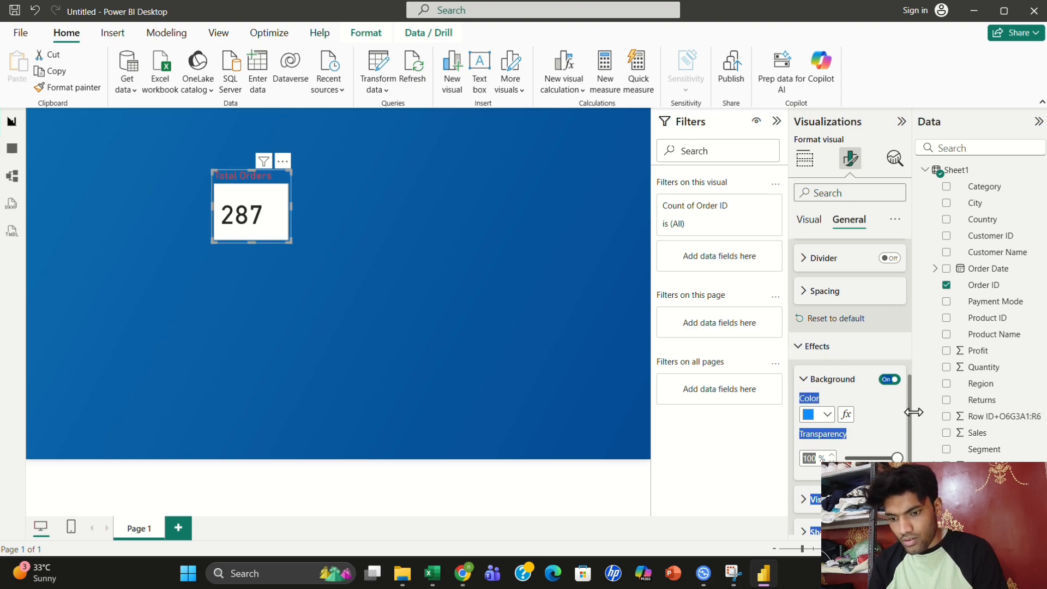
pyautogui.click(897, 437)
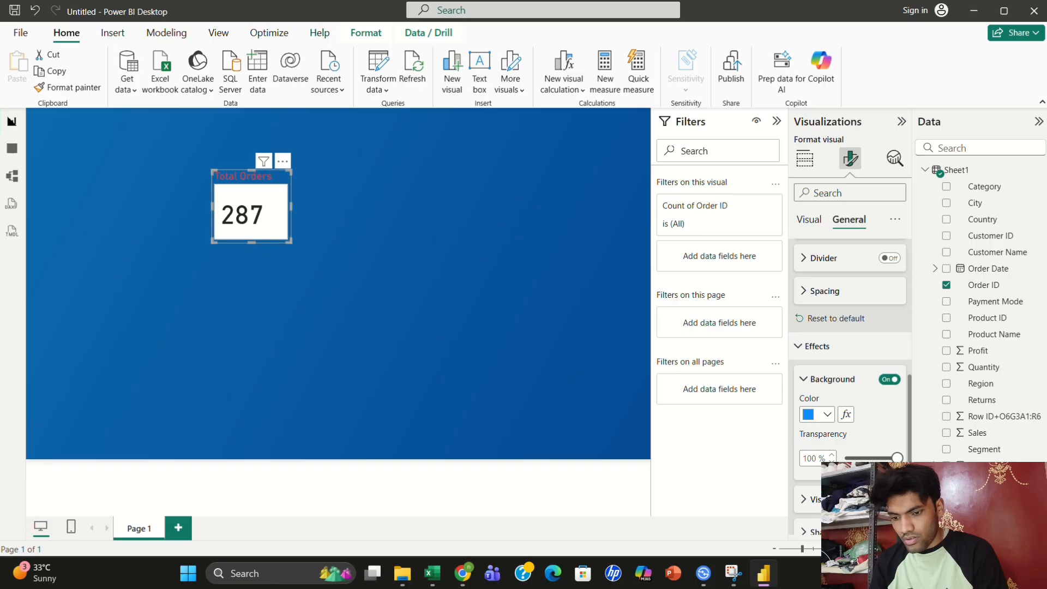
pyautogui.scroll(-3, 902, 469)
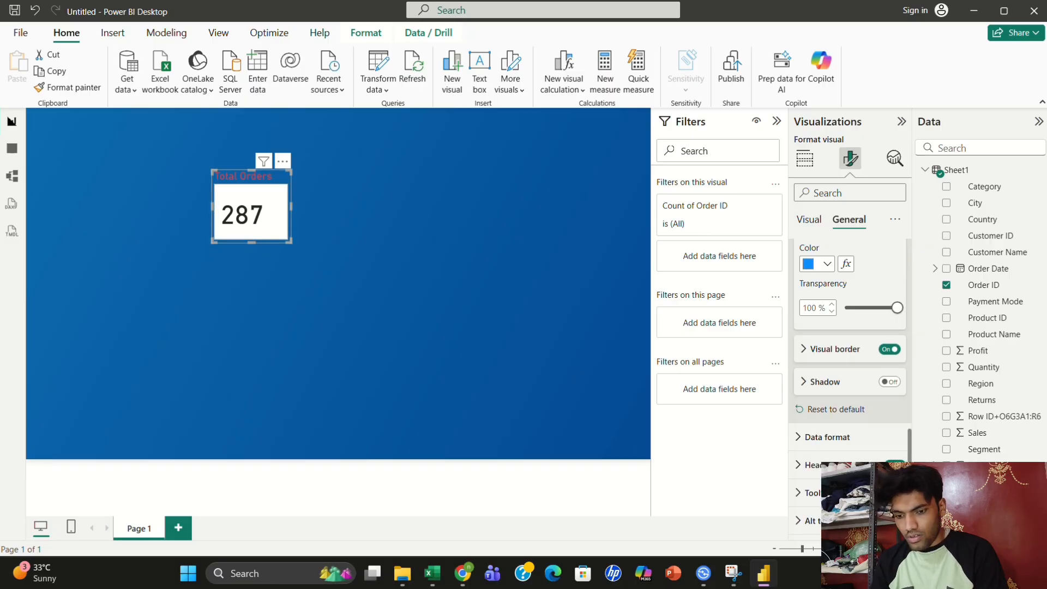
pyautogui.scroll(1, 902, 468)
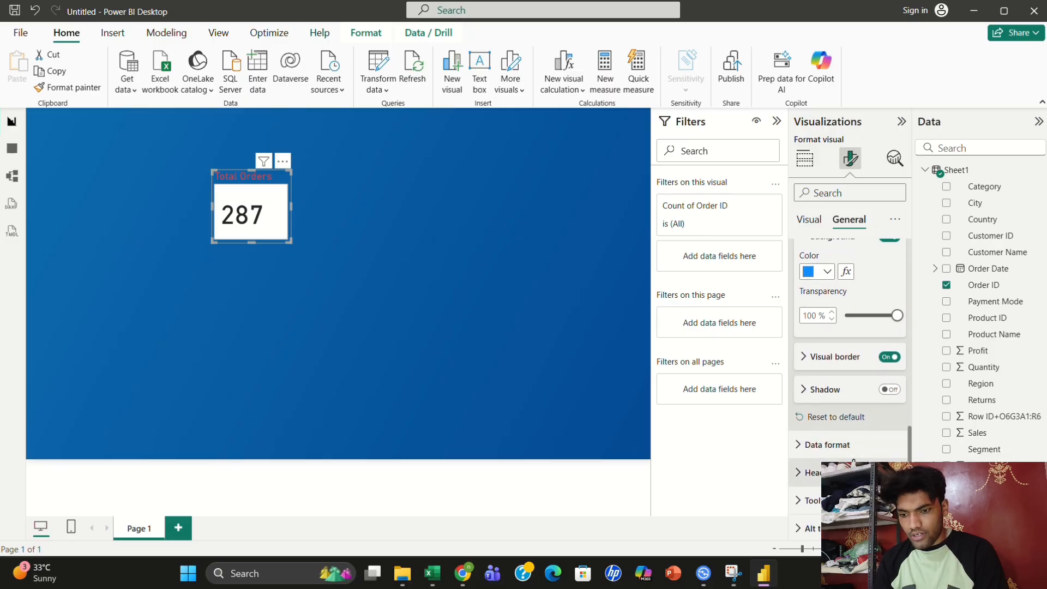
pyautogui.click(839, 452)
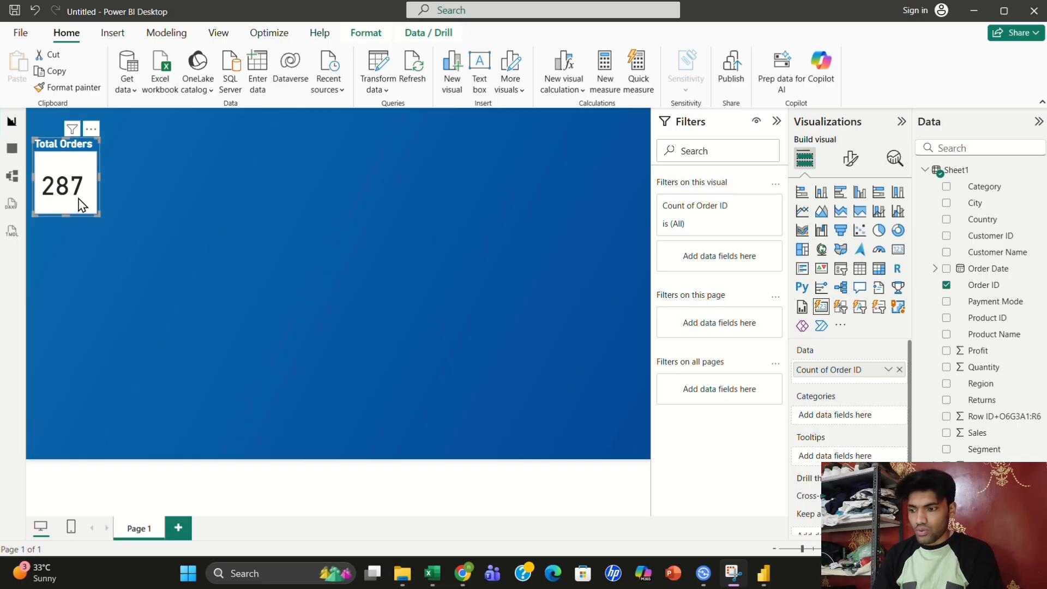
# Reduce the Total Orders card's height and shift the card slightly down the page
pyautogui.moveTo(96, 214); pyautogui.dragTo(97, 196)
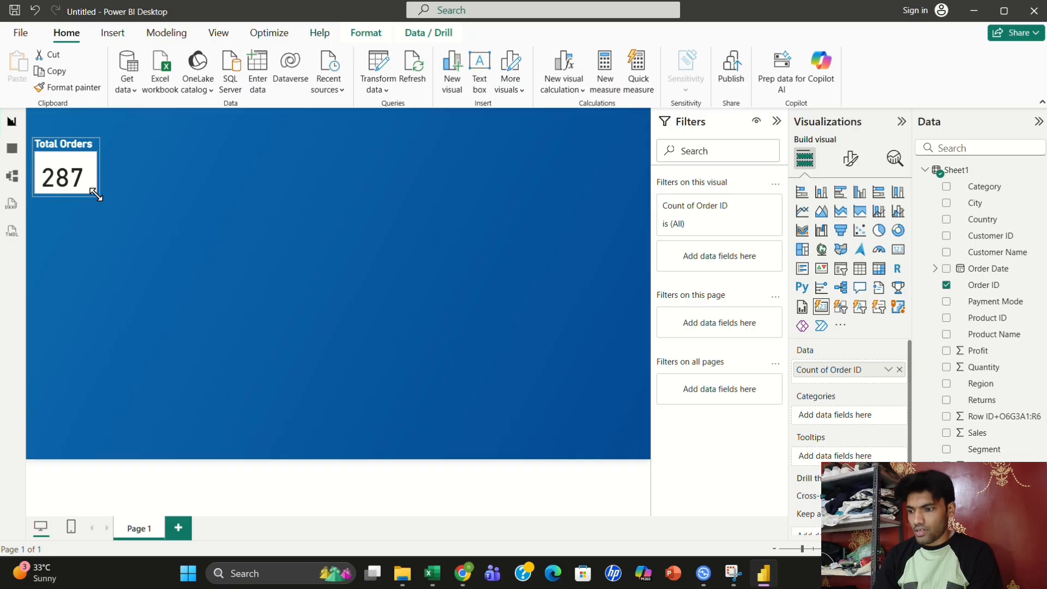
pyautogui.click(110, 195)
pyautogui.click(77, 187)
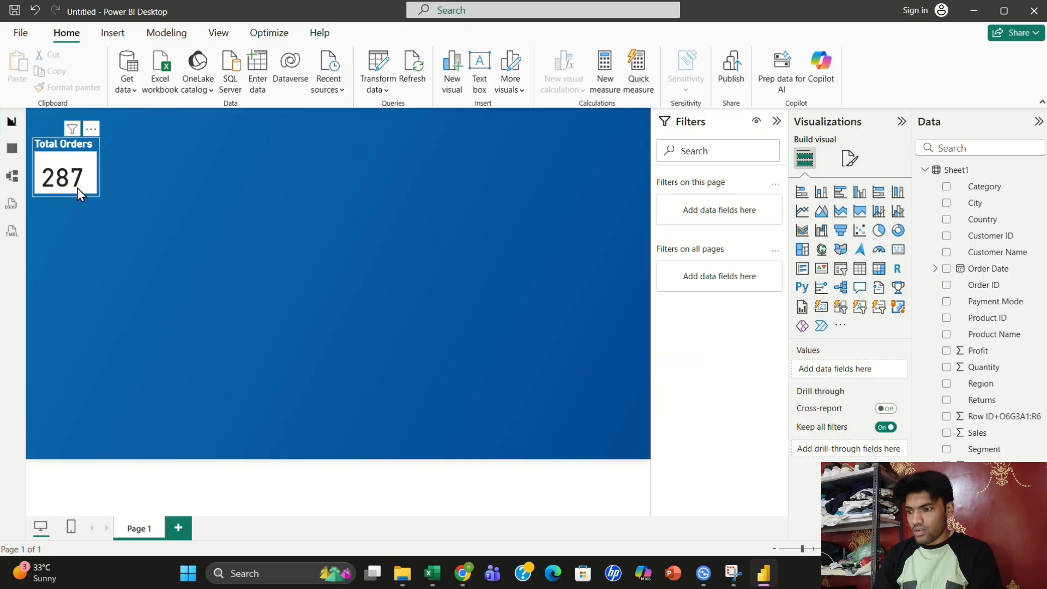
pyautogui.moveTo(77, 182); pyautogui.dragTo(78, 200)
# Duplicate the Total Orders card, place the copy directly to its right, and replace the copy's Order ID field with Profit
pyautogui.hotkey('ctrl', 'c')
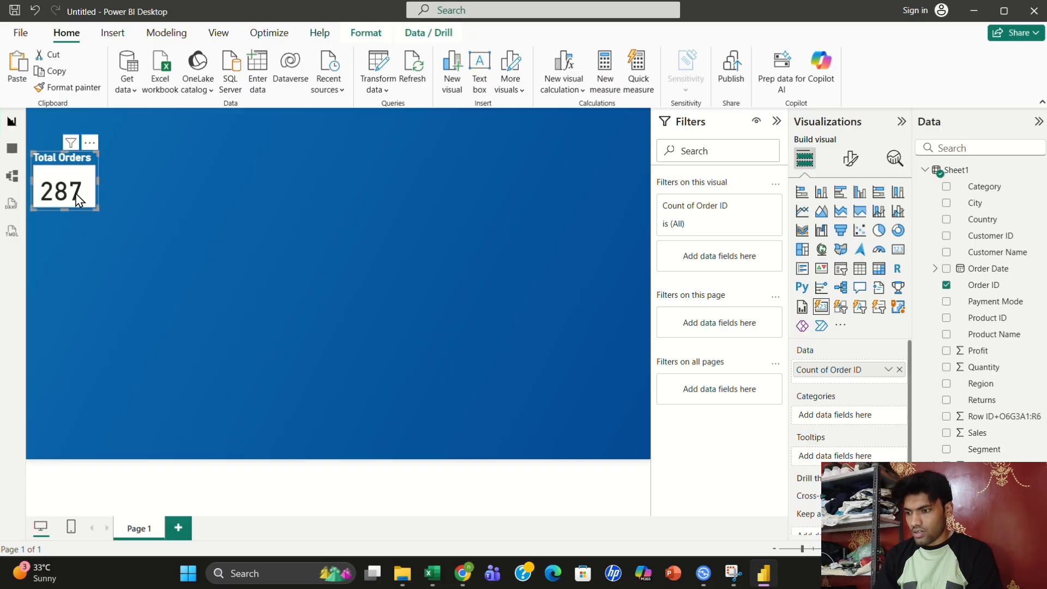
pyautogui.hotkey('ctrl', 'v')
pyautogui.moveTo(68, 191); pyautogui.dragTo(131, 191)
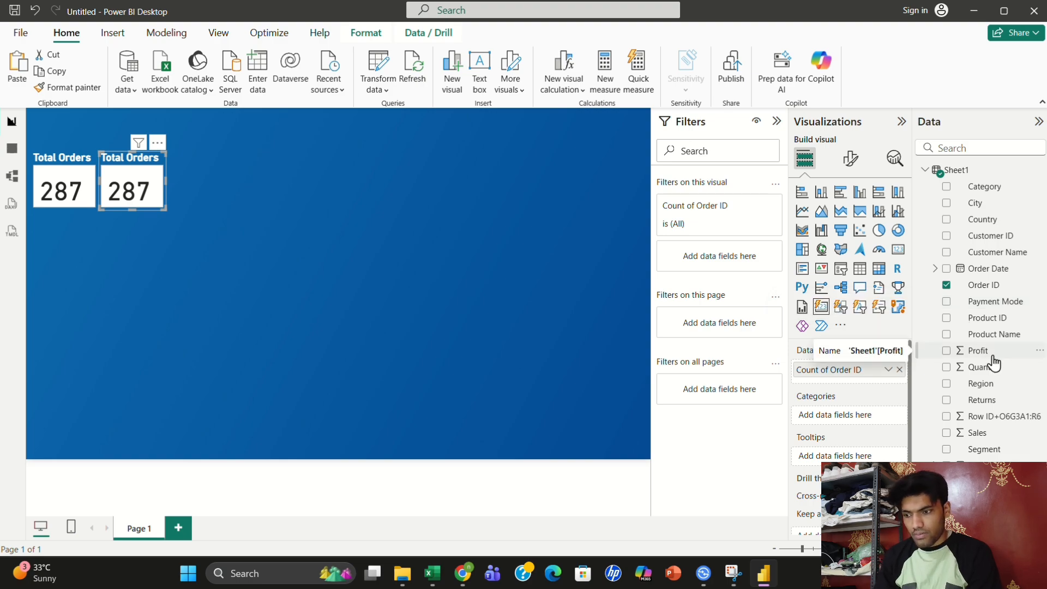
pyautogui.moveTo(991, 357); pyautogui.dragTo(861, 379)
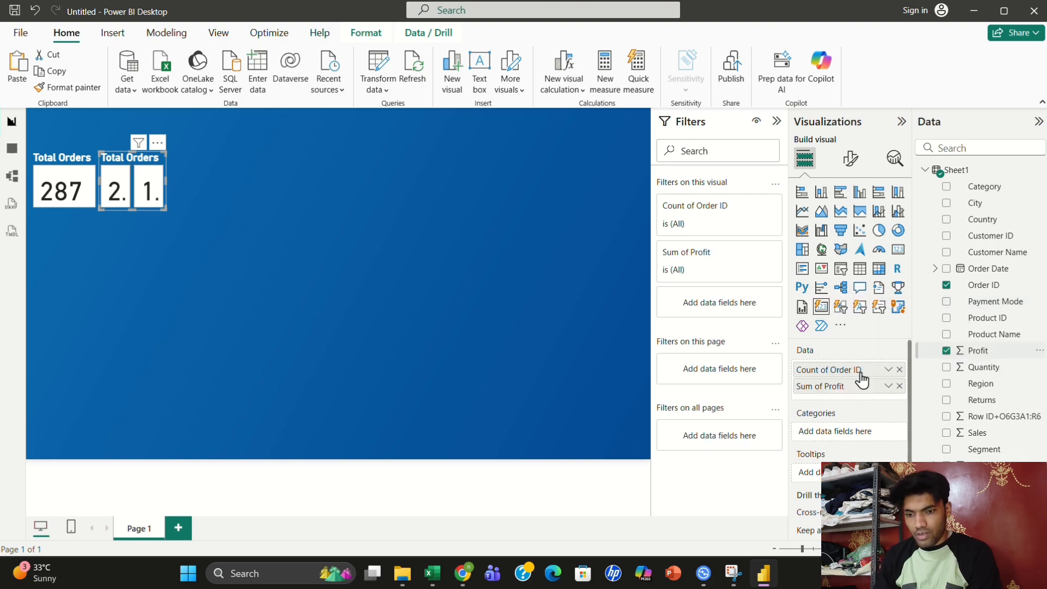
pyautogui.click(899, 370)
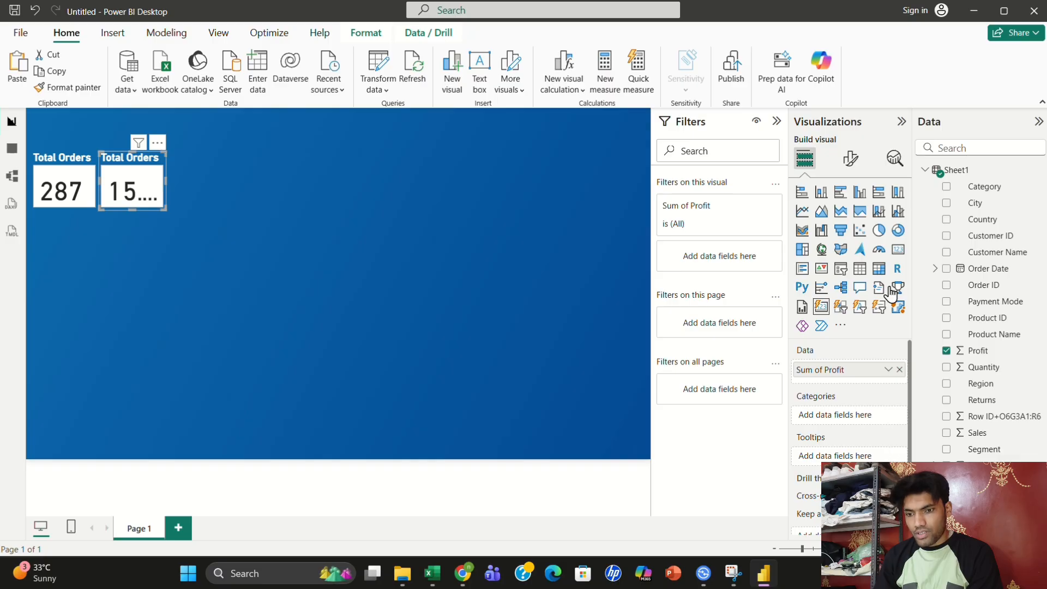
# Change the duplicated card's title text to "TOtal Profit"
pyautogui.click(850, 159)
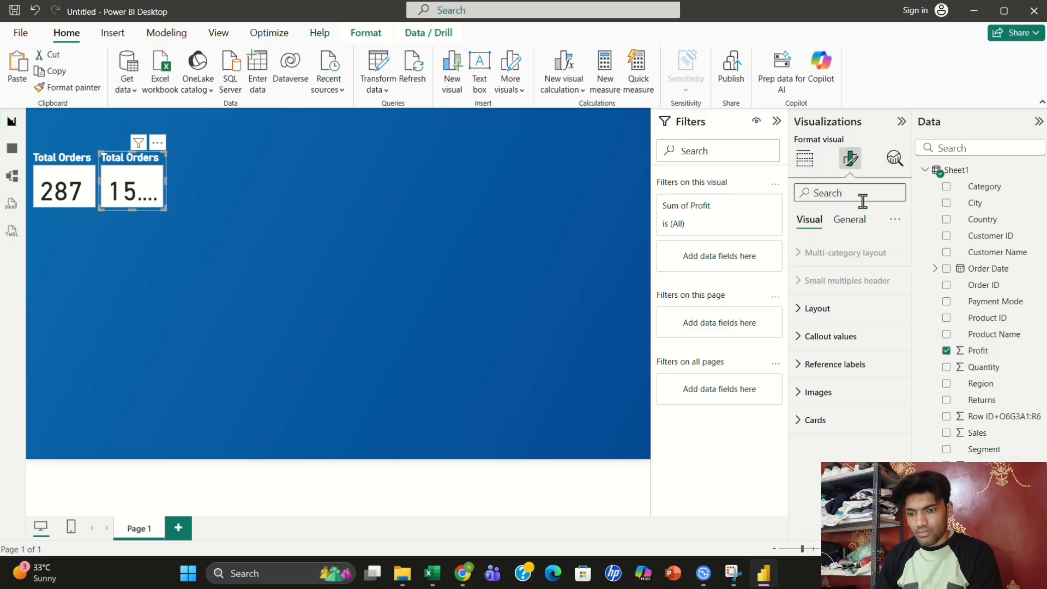
pyautogui.click(849, 224)
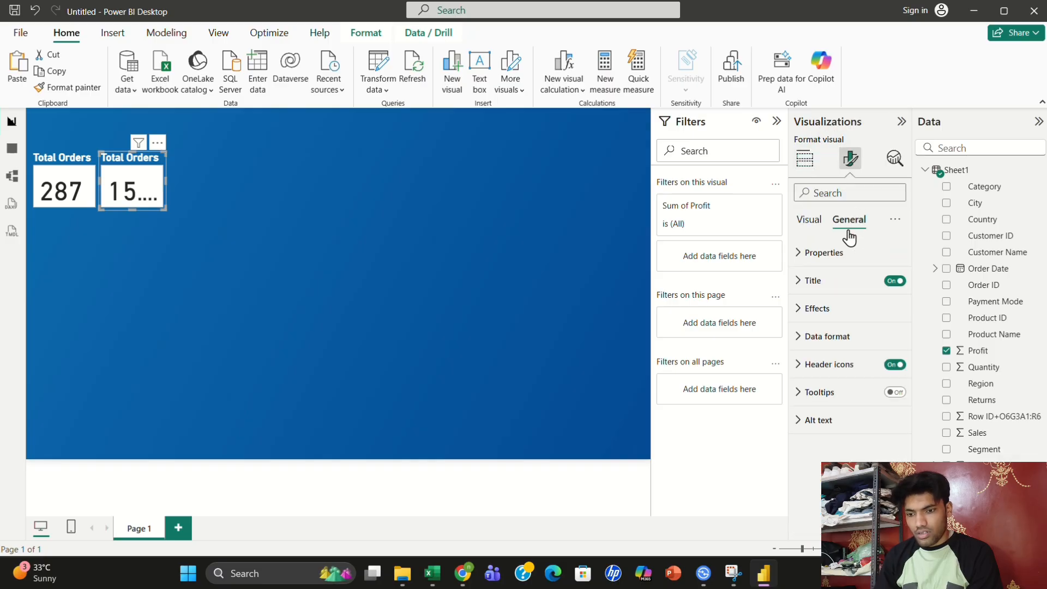
pyautogui.click(828, 290)
pyautogui.doubleClick(827, 349)
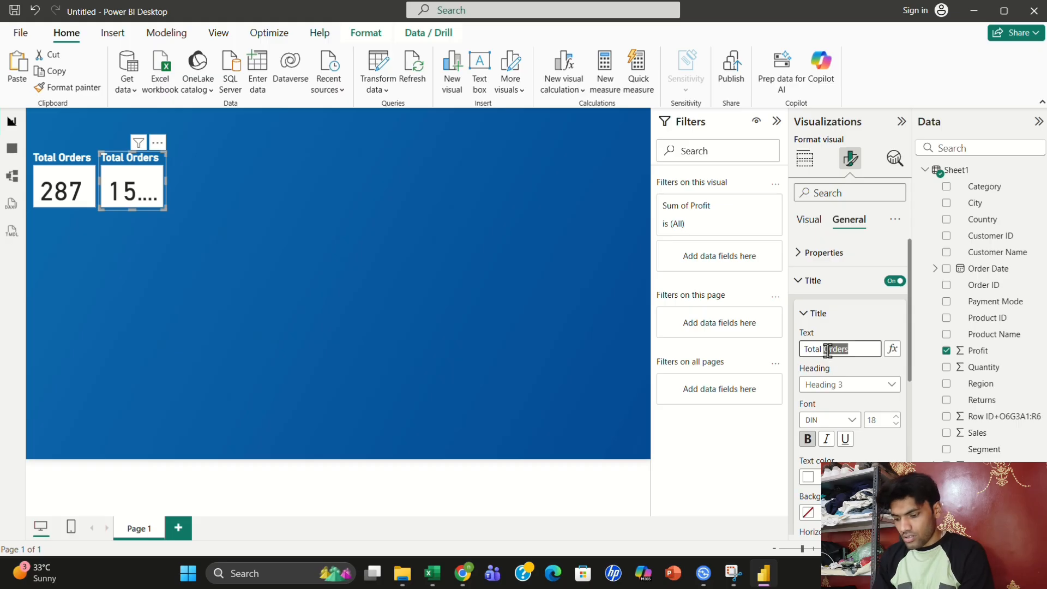
pyautogui.press('BackSpace')
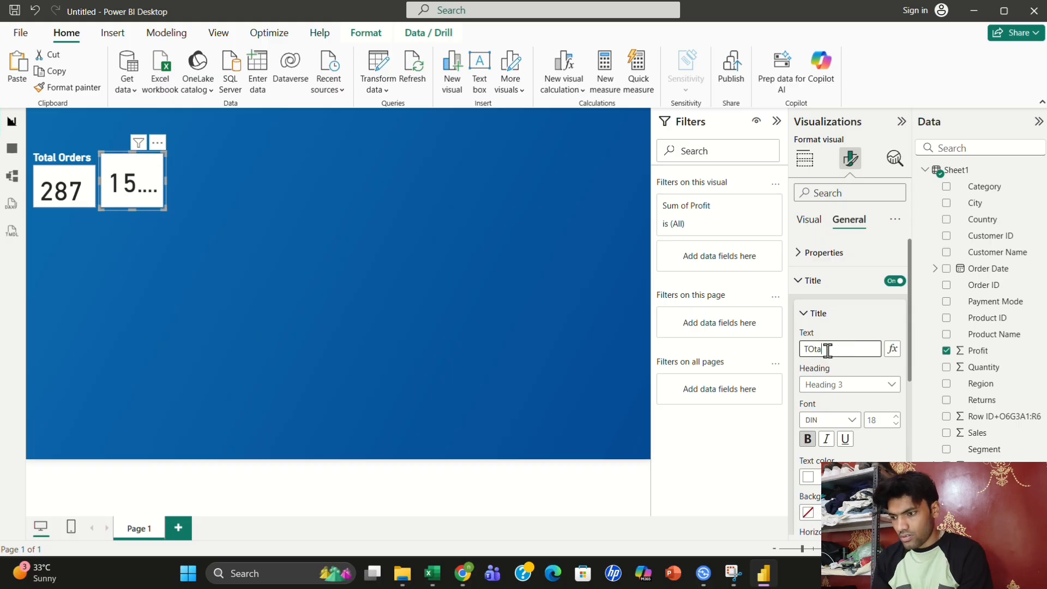
pyautogui.write('TOtal Profit')
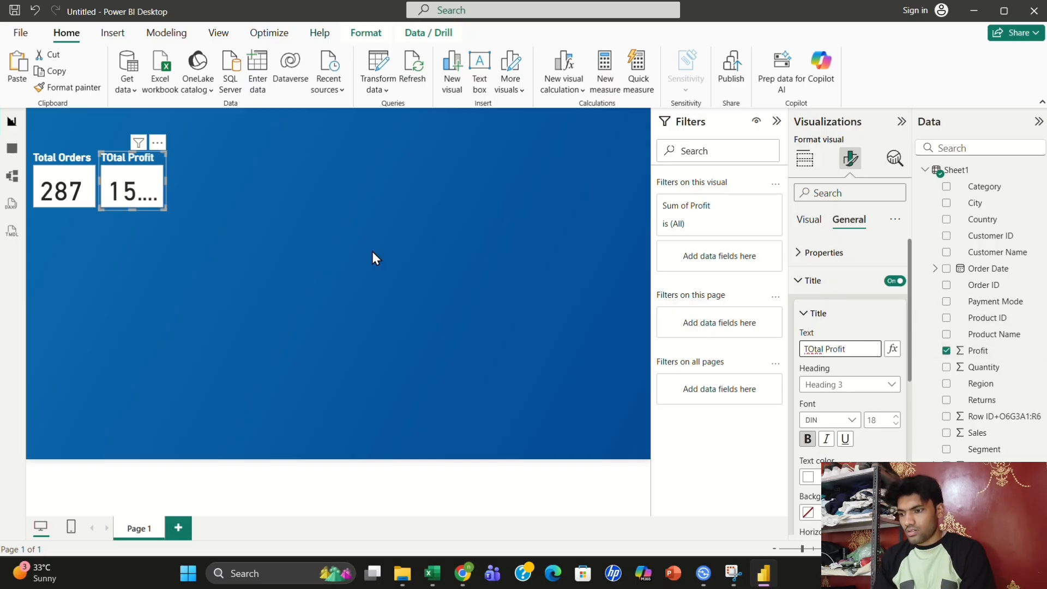
pyautogui.click(186, 215)
# Widen the profit card until its full value fits
pyautogui.click(157, 195)
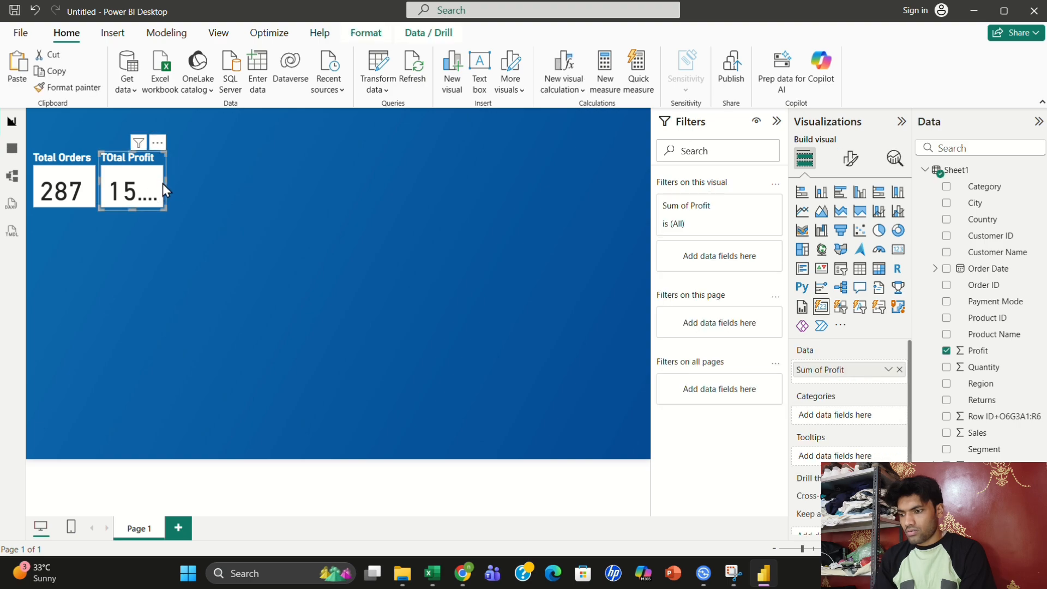
pyautogui.moveTo(164, 185); pyautogui.dragTo(180, 187)
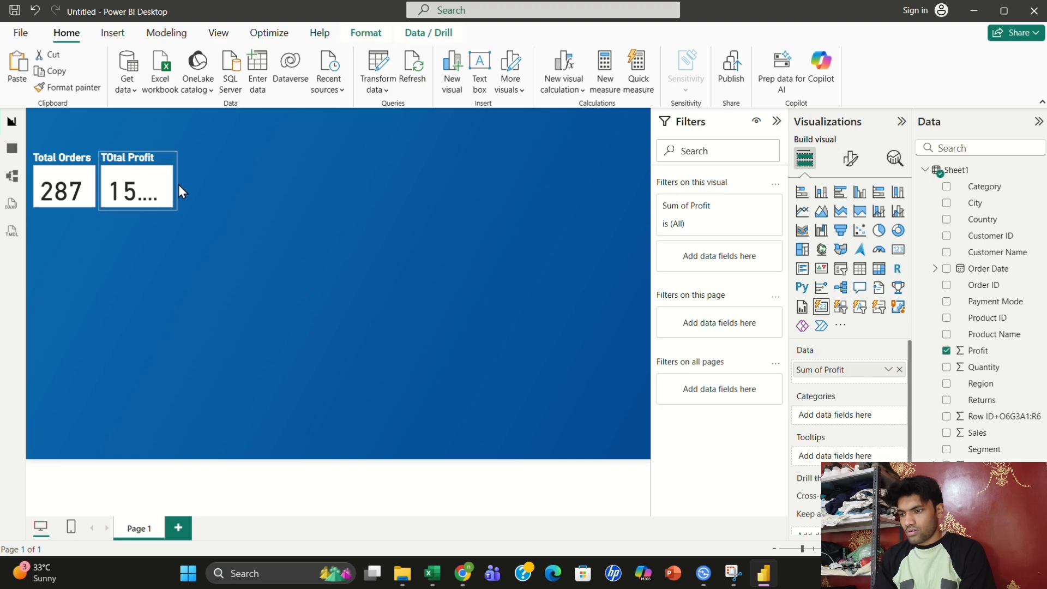
pyautogui.click(227, 186)
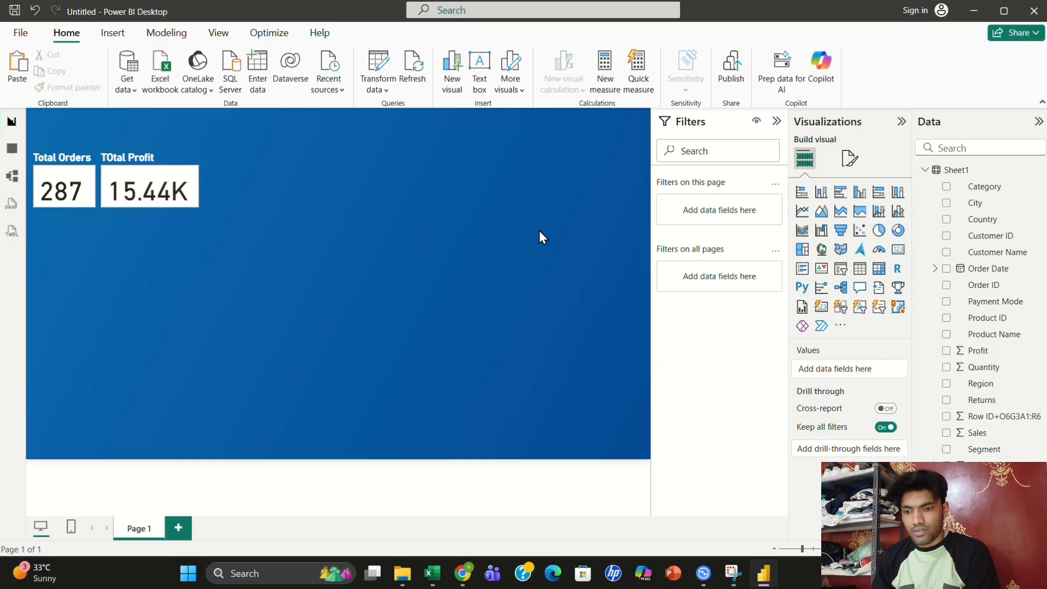
# Insert a pie chart below the cards with Region as the legend and Sales as the values
pyautogui.click(879, 232)
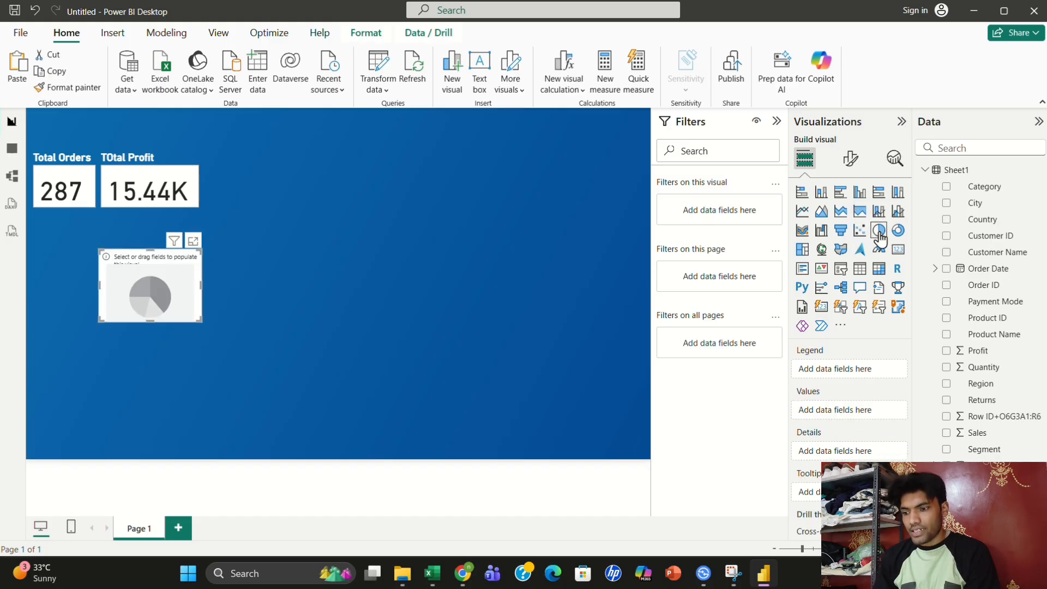
pyautogui.moveTo(149, 277); pyautogui.dragTo(261, 272)
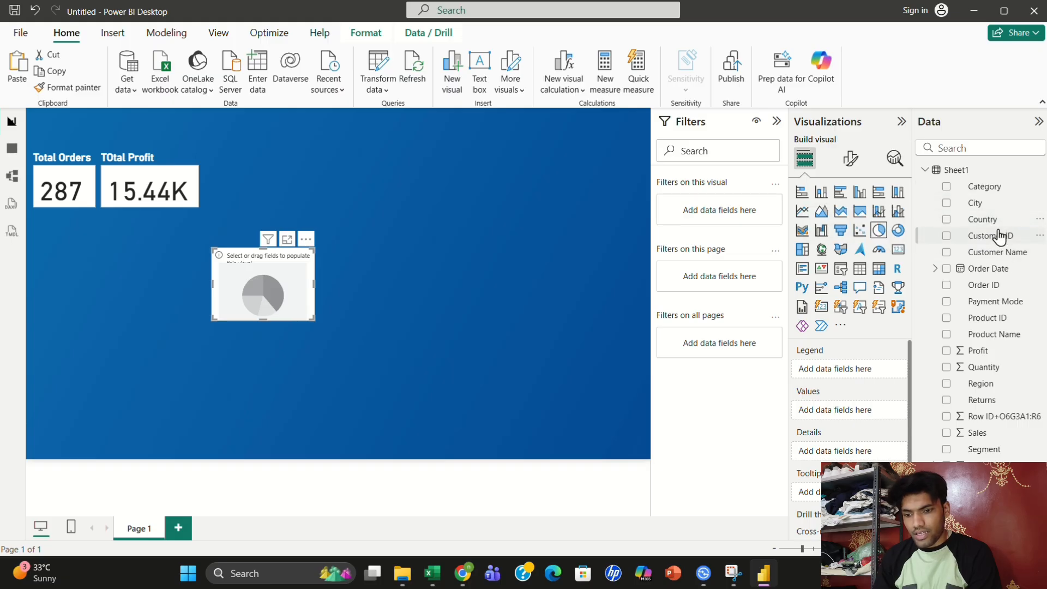
pyautogui.moveTo(990, 224); pyautogui.dragTo(853, 371)
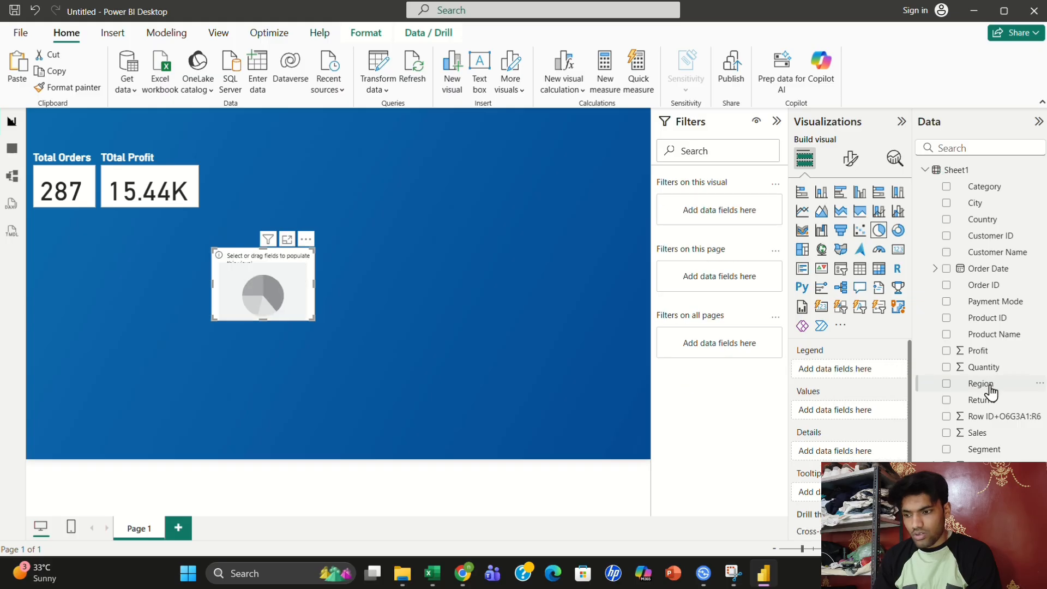
pyautogui.moveTo(986, 384); pyautogui.dragTo(865, 379)
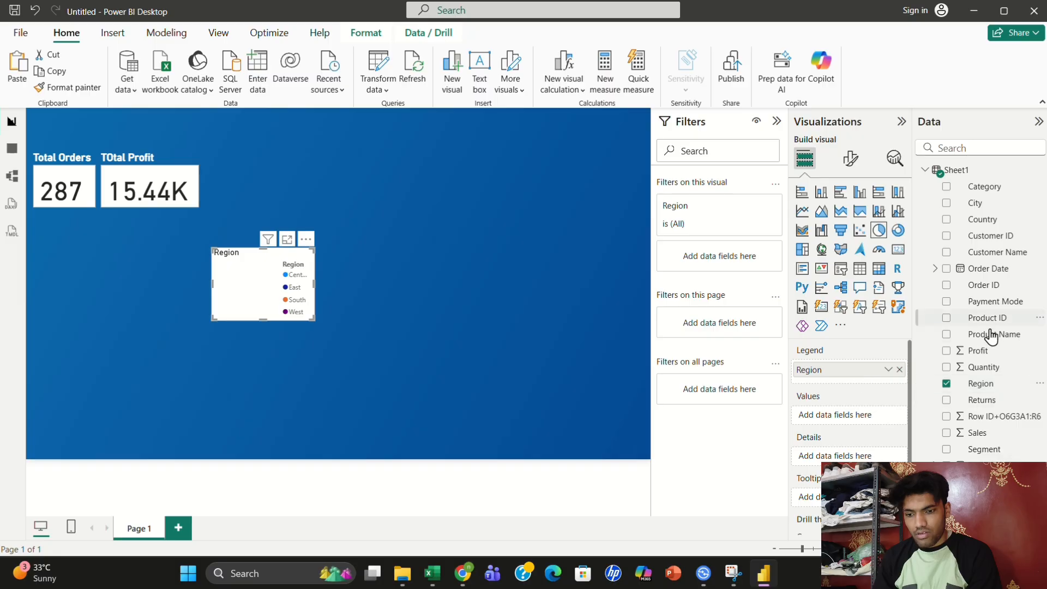
pyautogui.moveTo(979, 433); pyautogui.dragTo(872, 424)
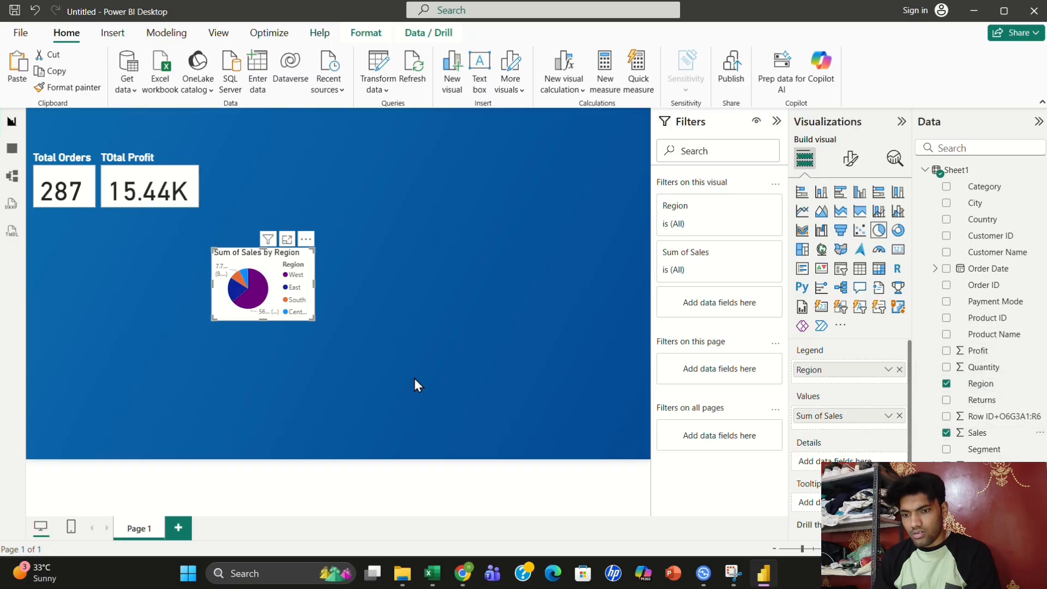
# Set the pie chart's background transparency to 100% and move the chart up close beneath the two cards
pyautogui.click(844, 160)
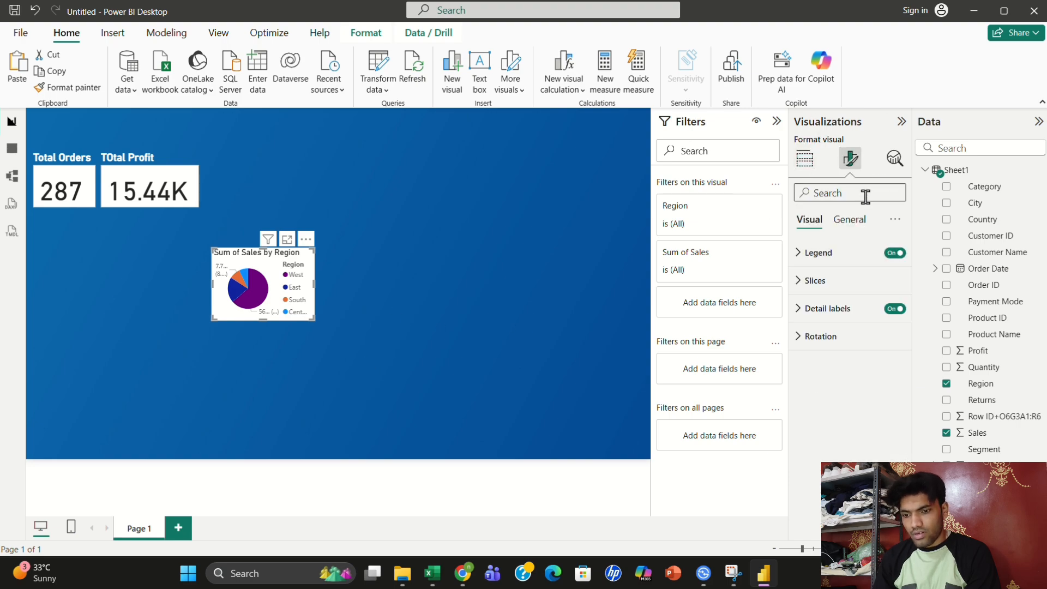
pyautogui.click(849, 224)
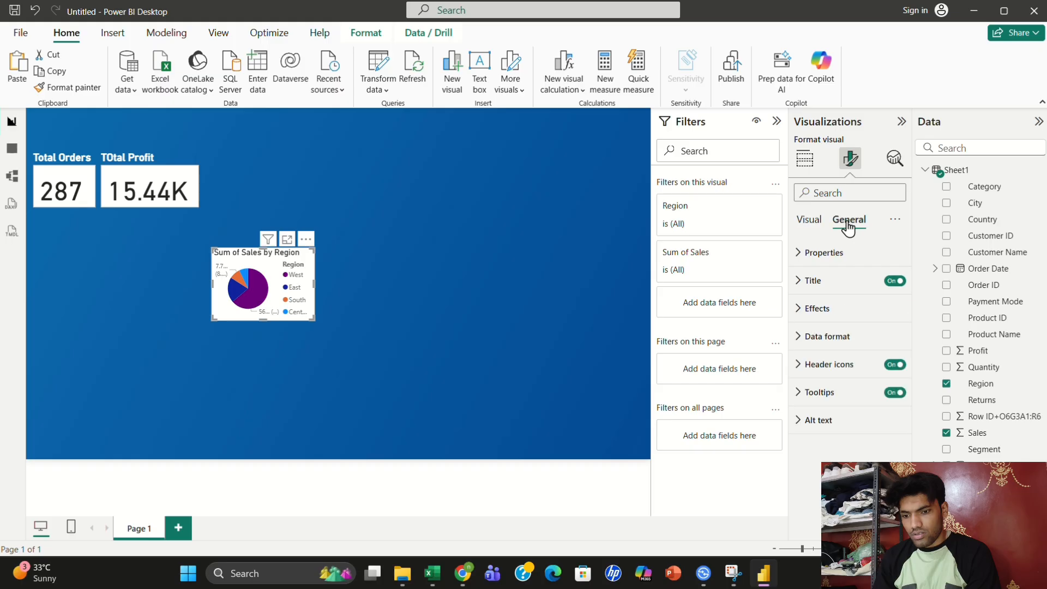
pyautogui.click(848, 309)
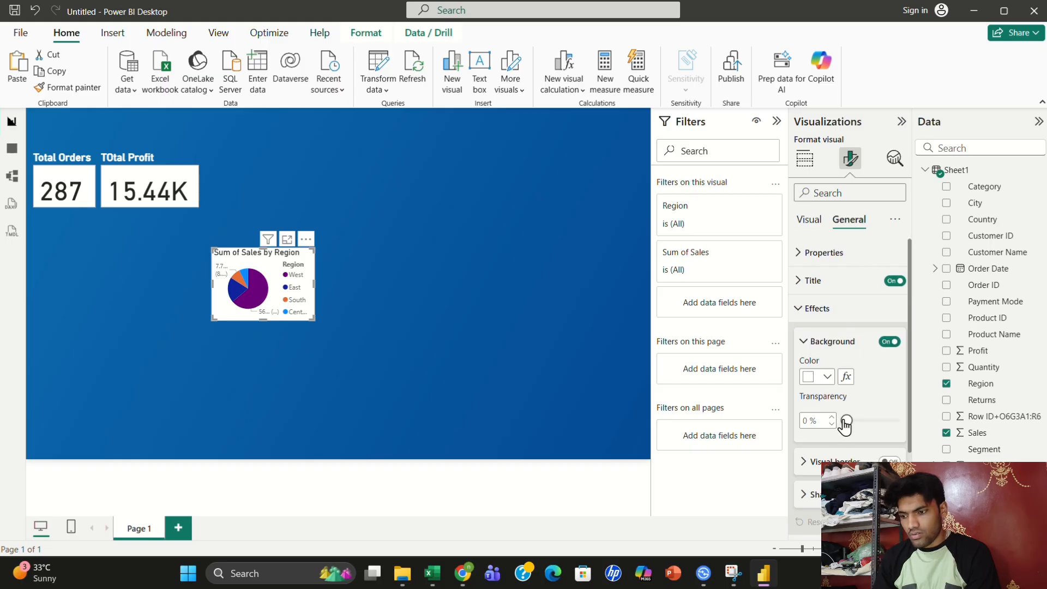
pyautogui.moveTo(845, 423); pyautogui.dragTo(900, 429)
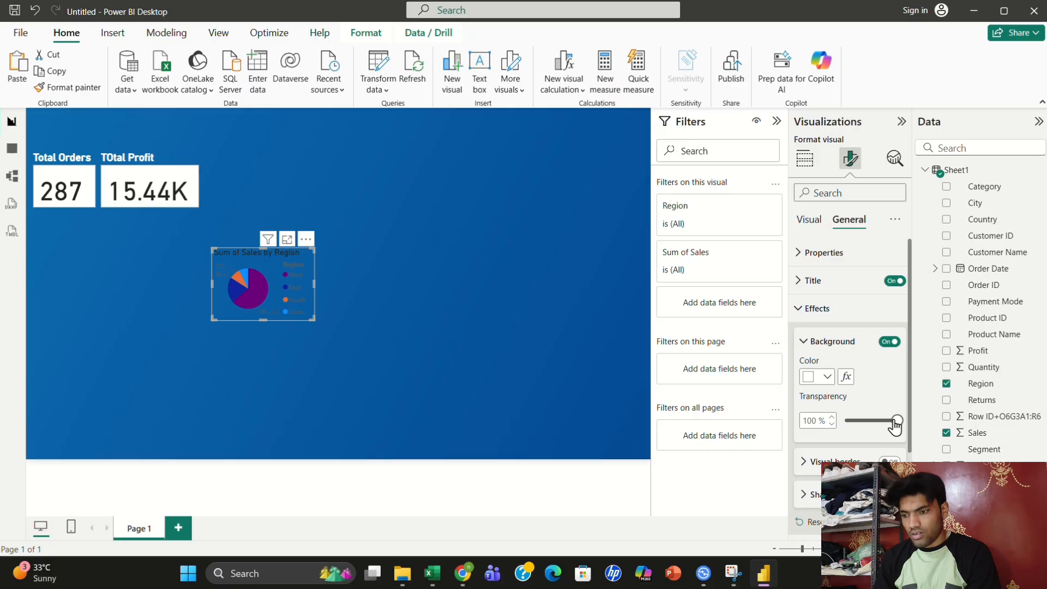
pyautogui.moveTo(896, 425)
pyautogui.mouseDown()
pyautogui.moveTo(869, 429)
pyautogui.moveTo(879, 431)
pyautogui.mouseUp()
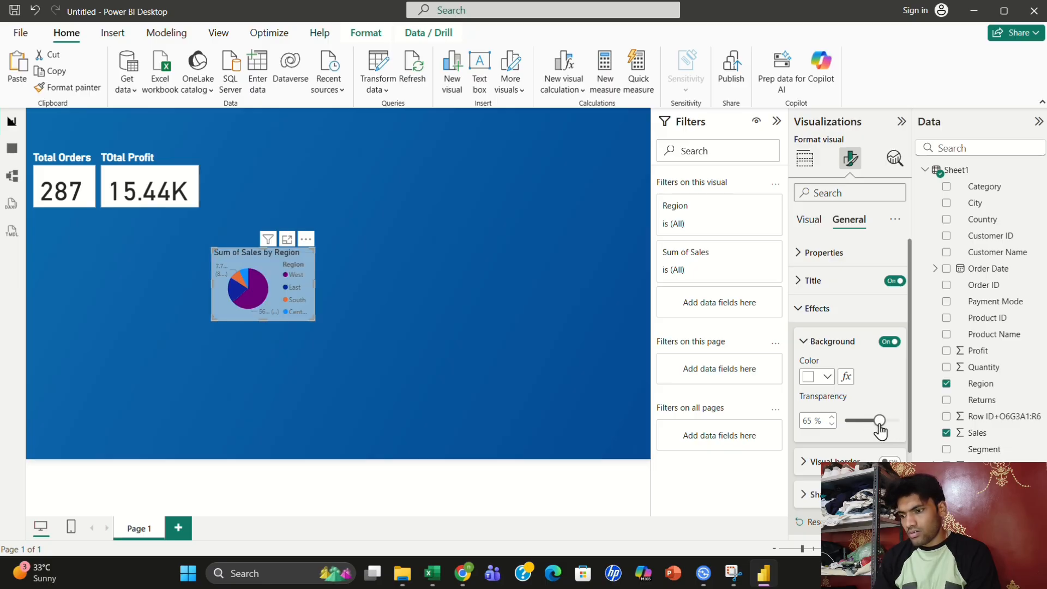
pyautogui.moveTo(271, 301); pyautogui.dragTo(188, 302)
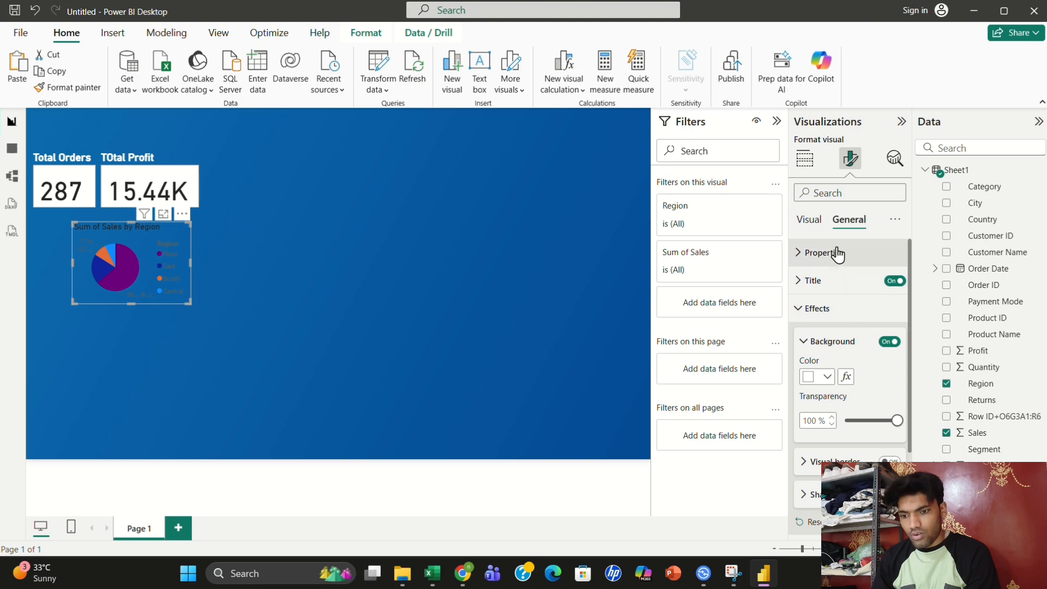
# Set the pie chart's legend text color to white
pyautogui.click(809, 221)
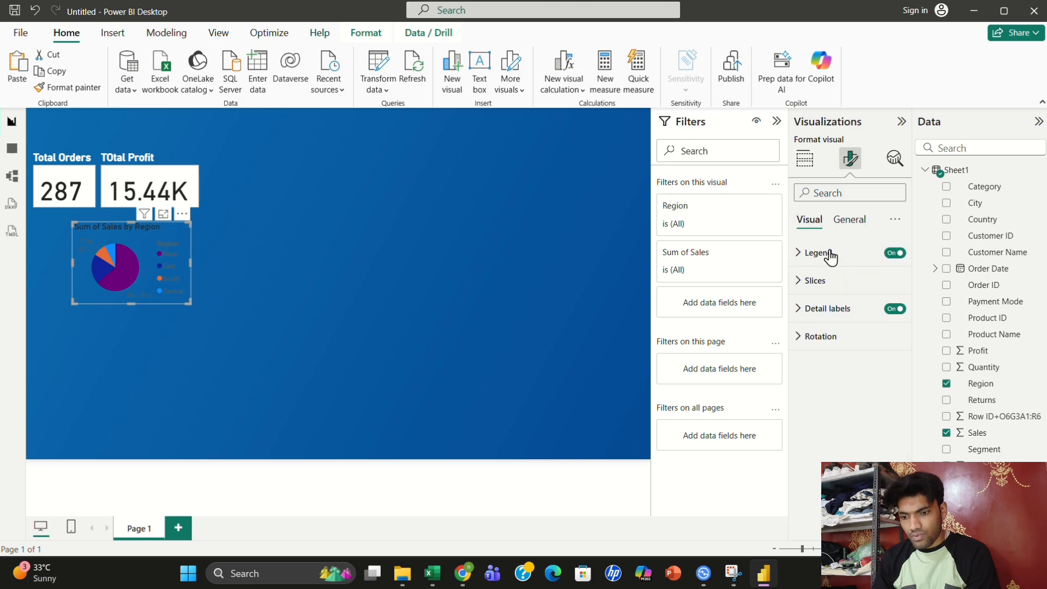
pyautogui.click(831, 282)
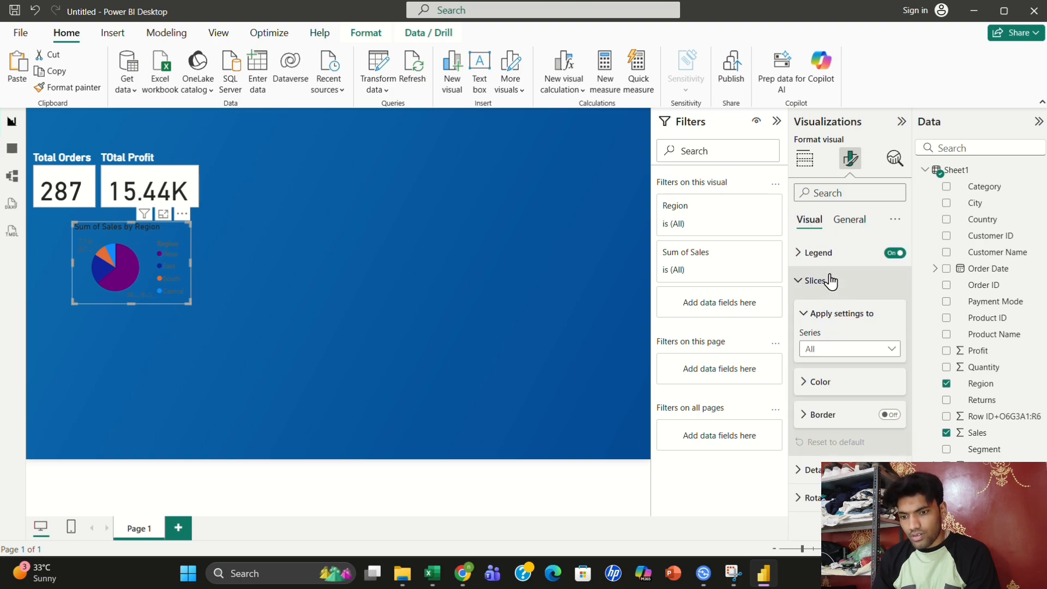
pyautogui.click(828, 280)
pyautogui.click(821, 253)
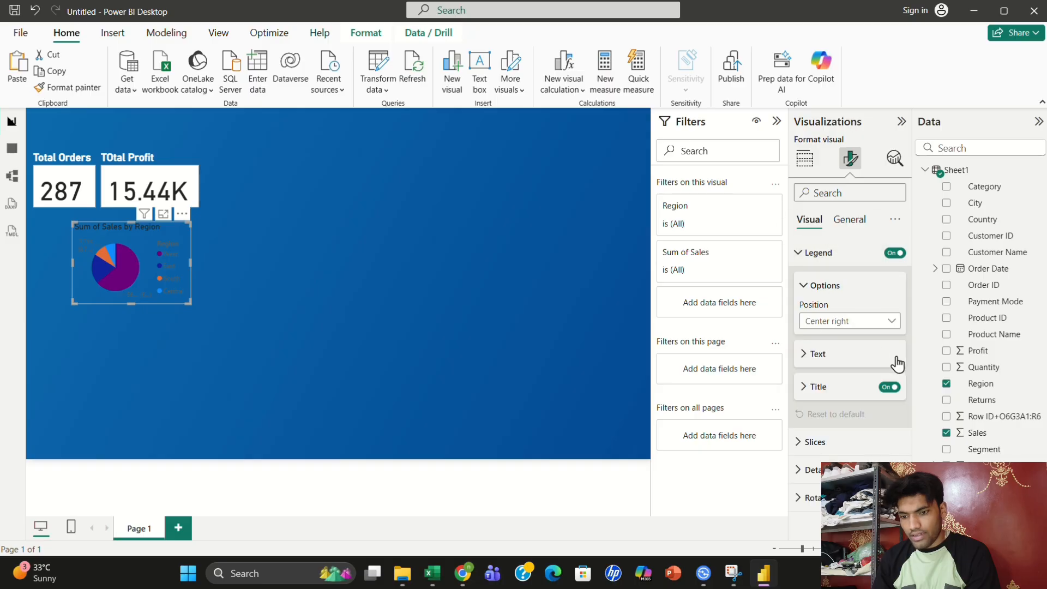
pyautogui.click(825, 387)
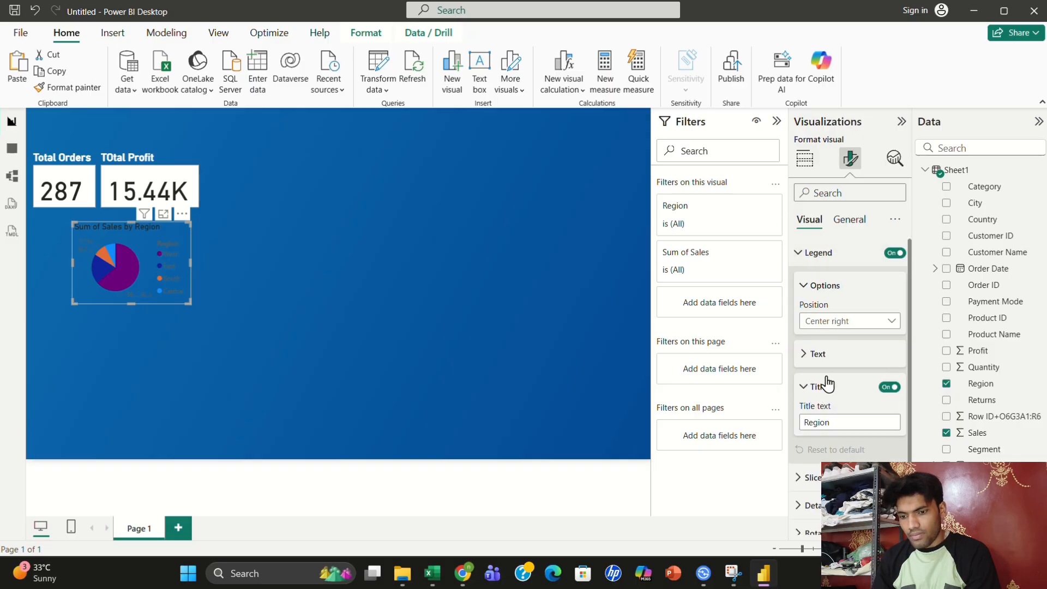
pyautogui.click(827, 356)
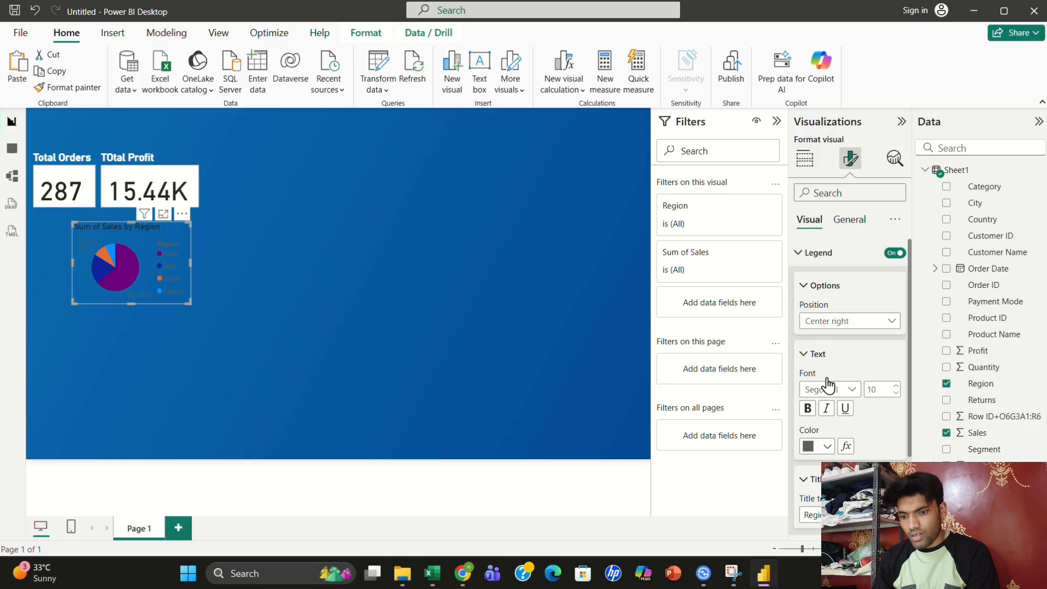
pyautogui.click(812, 448)
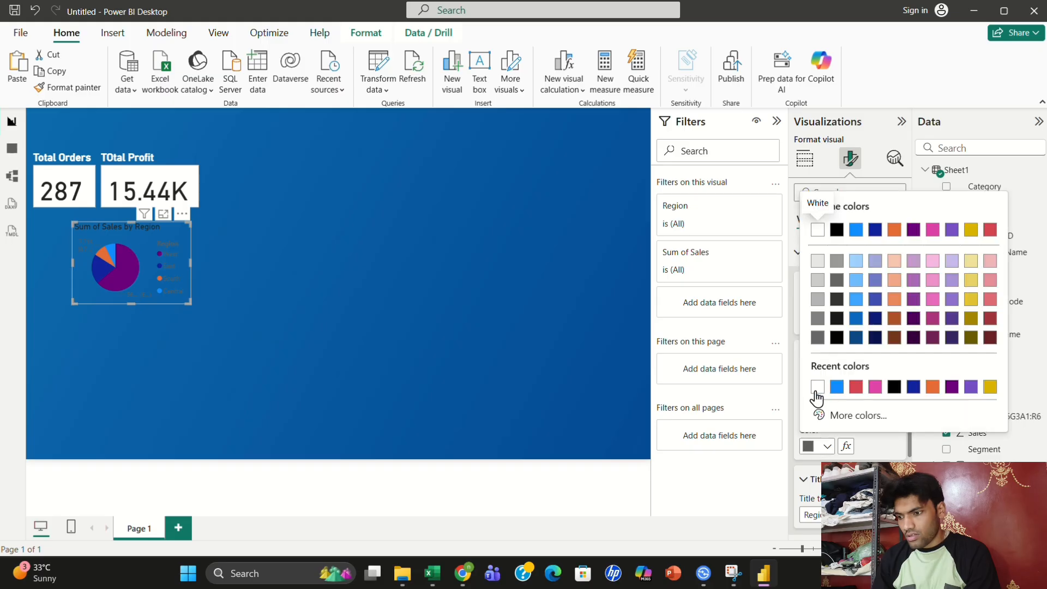
pyautogui.click(816, 388)
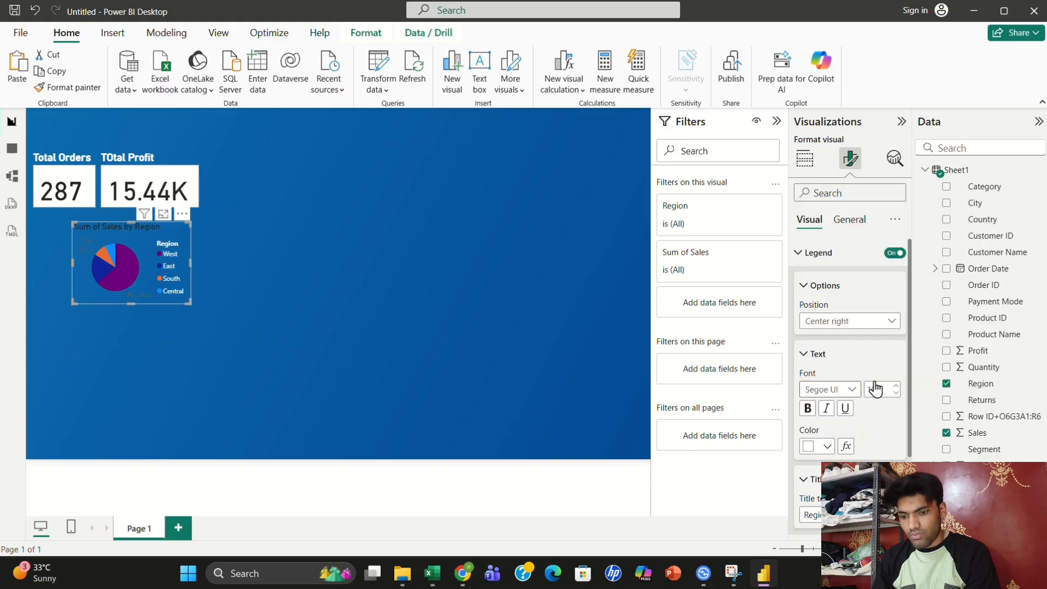
# Set the color transparency of all the pie chart's slices to 11%
pyautogui.moveTo(908, 377); pyautogui.dragTo(908, 435)
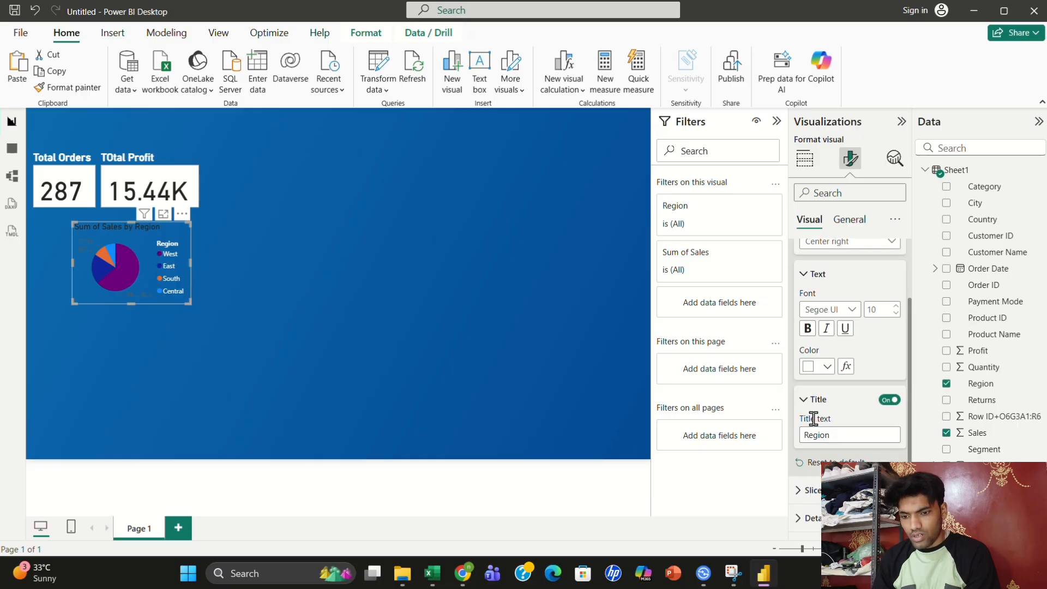
pyautogui.click(804, 401)
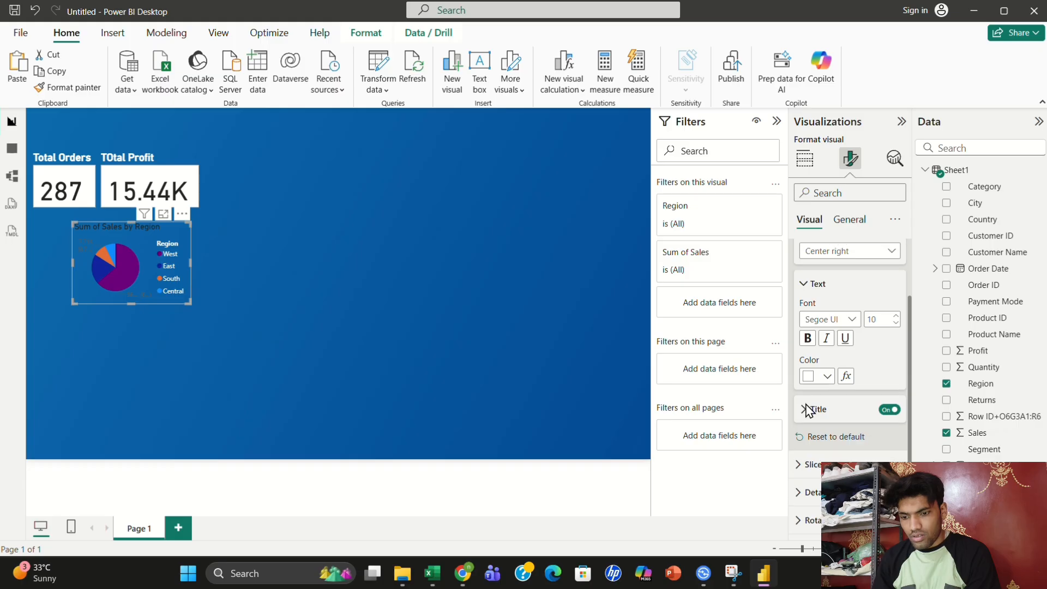
pyautogui.click(806, 417)
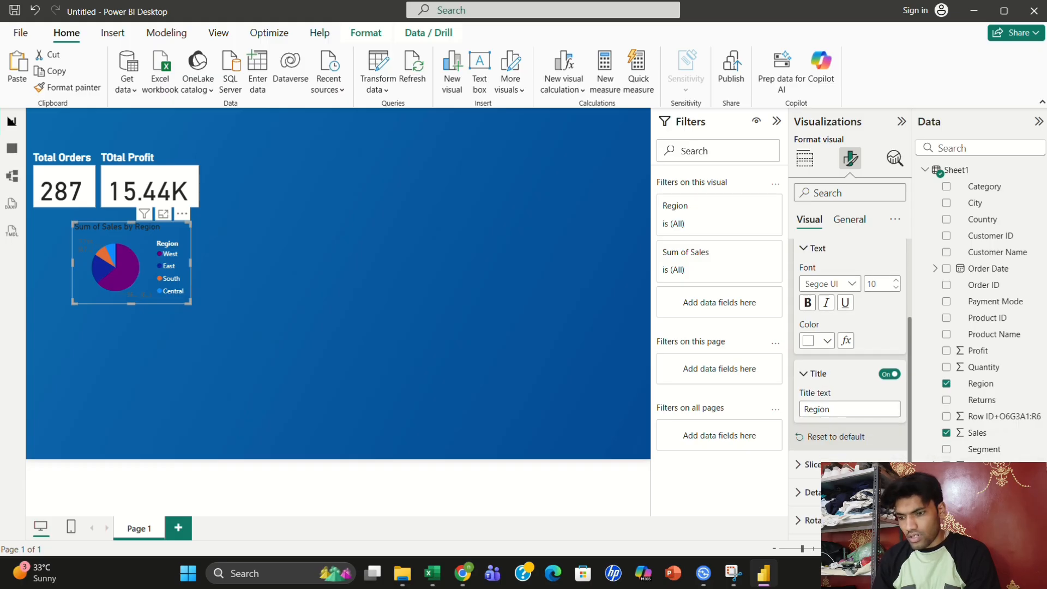
pyautogui.scroll(-1, 909, 460)
pyautogui.click(829, 465)
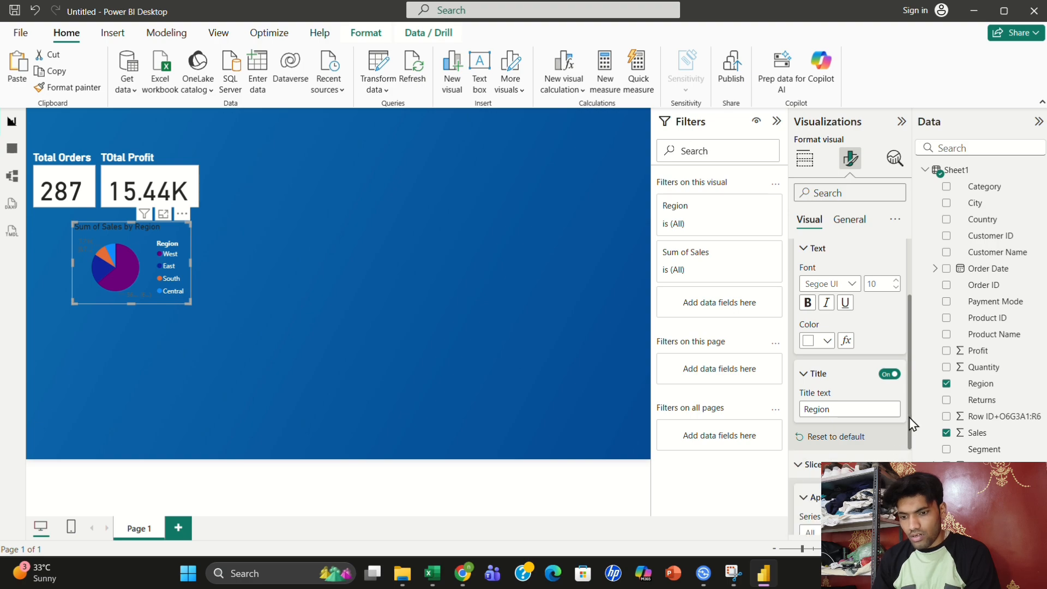
pyautogui.moveTo(909, 417); pyautogui.dragTo(909, 500)
pyautogui.click(834, 406)
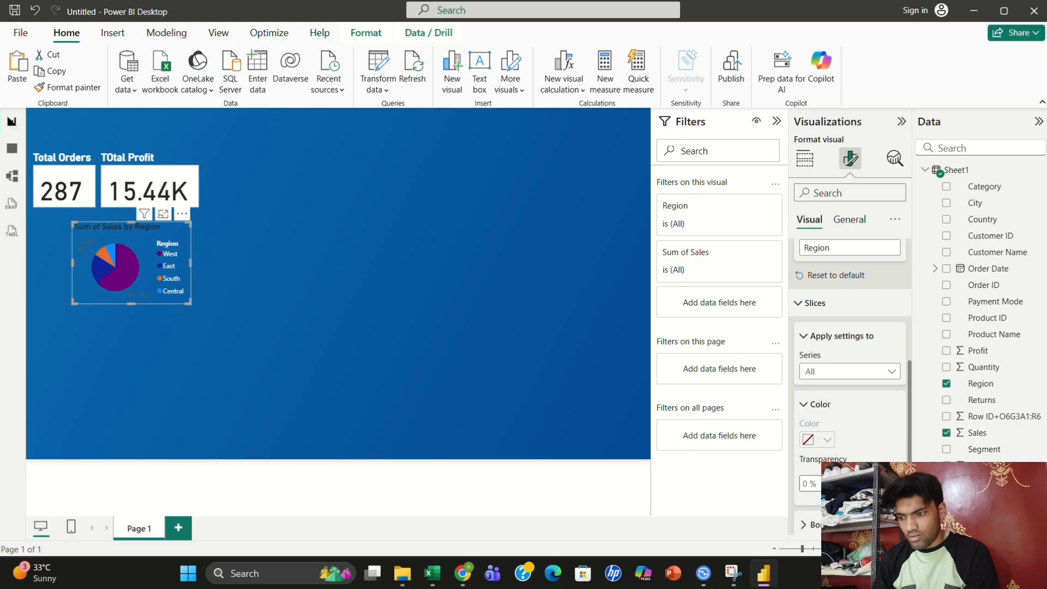
pyautogui.moveTo(836, 484)
pyautogui.mouseDown()
pyautogui.moveTo(880, 484)
pyautogui.moveTo(843, 483)
pyautogui.mouseUp()
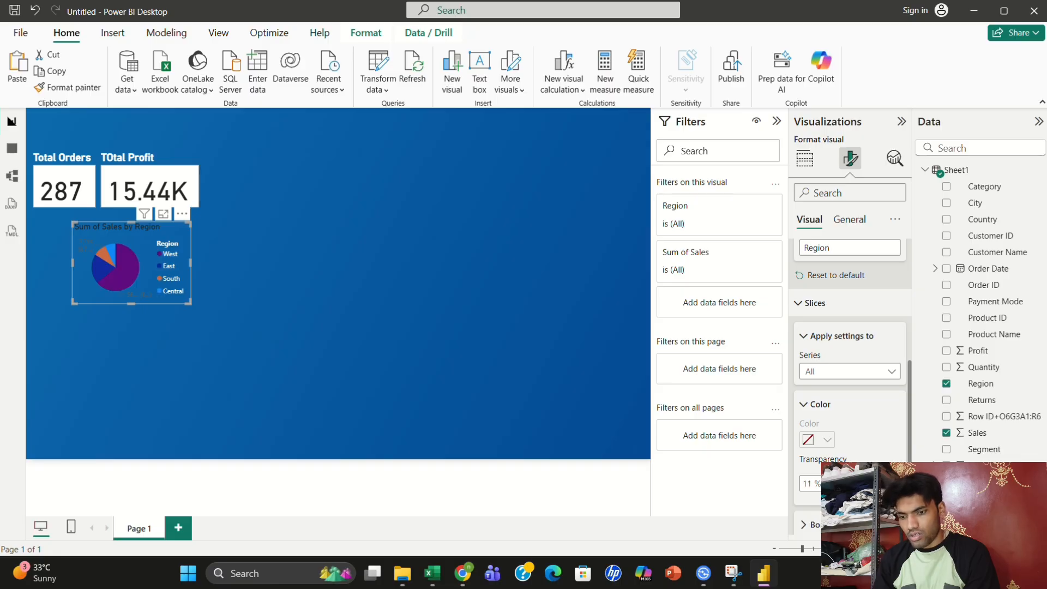
# Color the pie chart's East slice light yellow
pyautogui.click(882, 372)
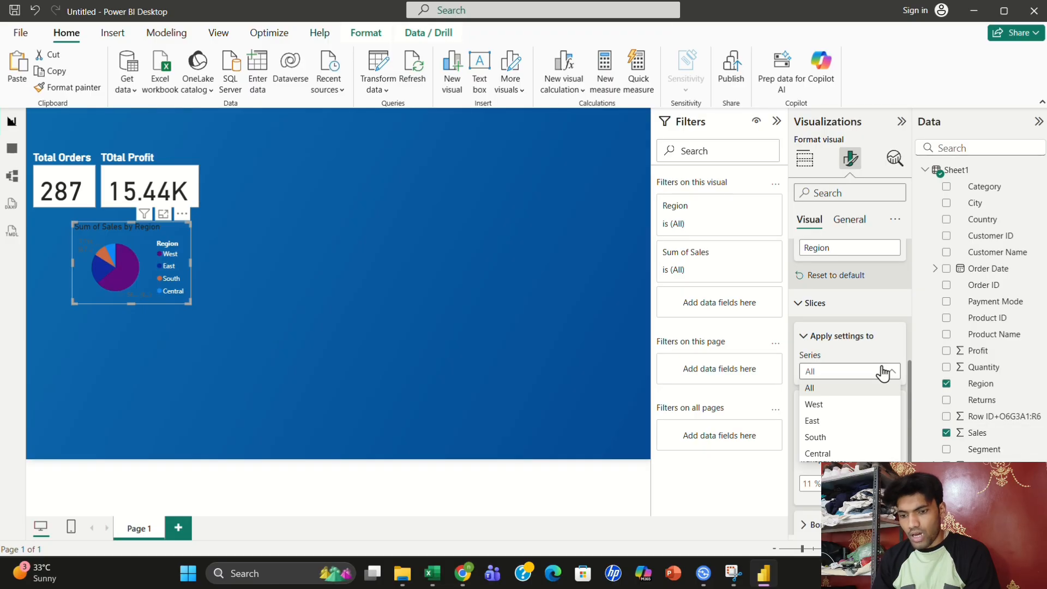
pyautogui.click(860, 422)
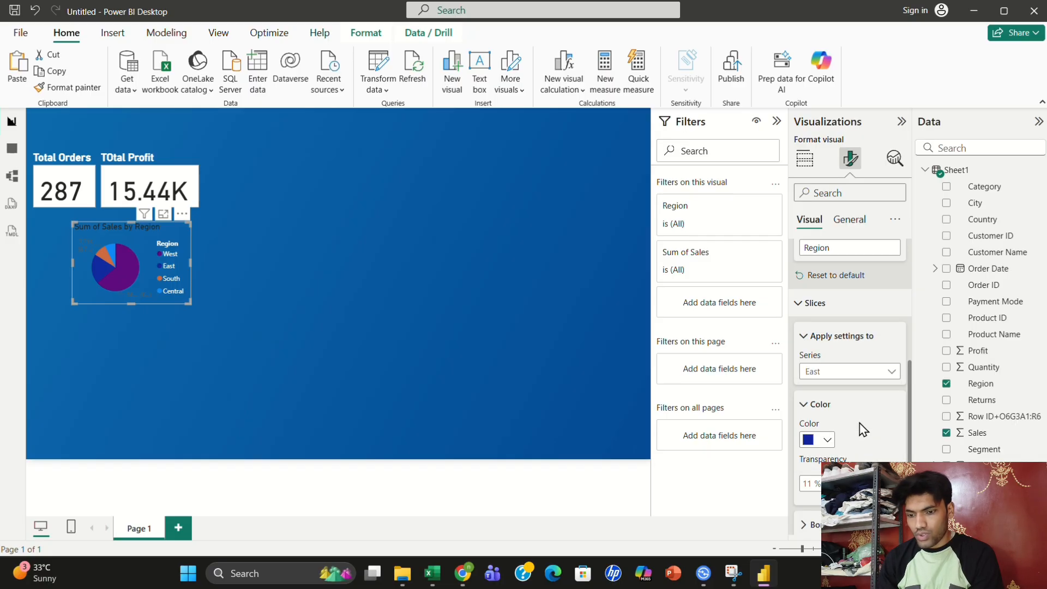
pyautogui.click(808, 443)
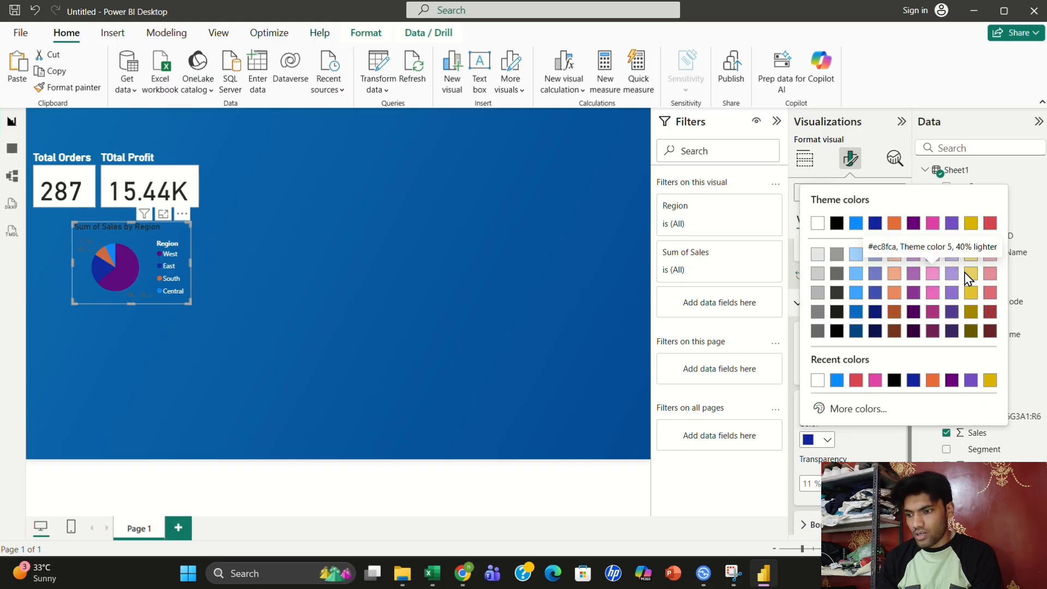
pyautogui.click(970, 274)
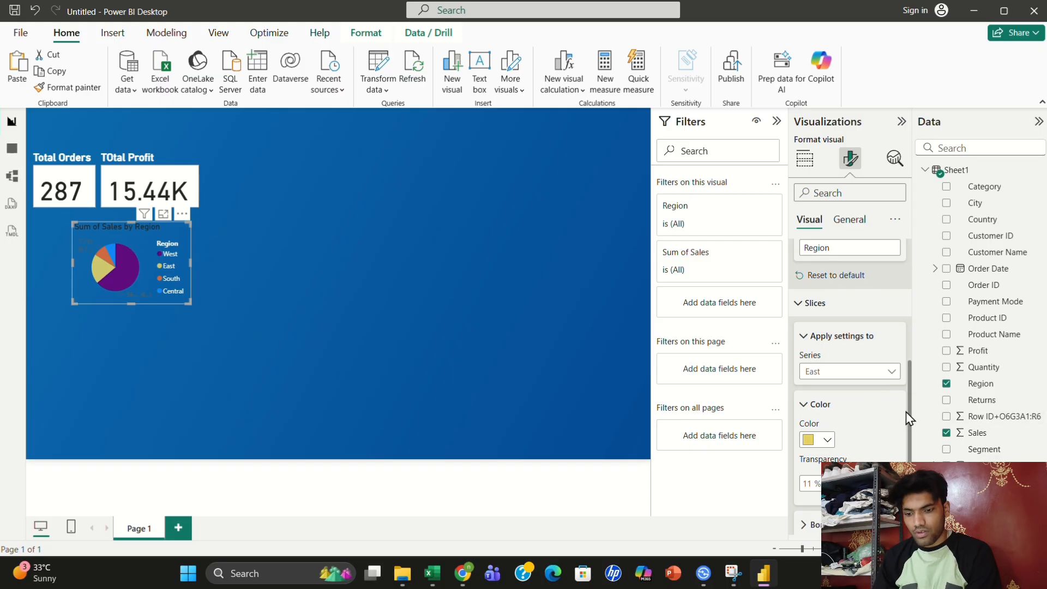
# Set the contents of the pie chart's detail labels to Data value
pyautogui.scroll(5, 897, 349)
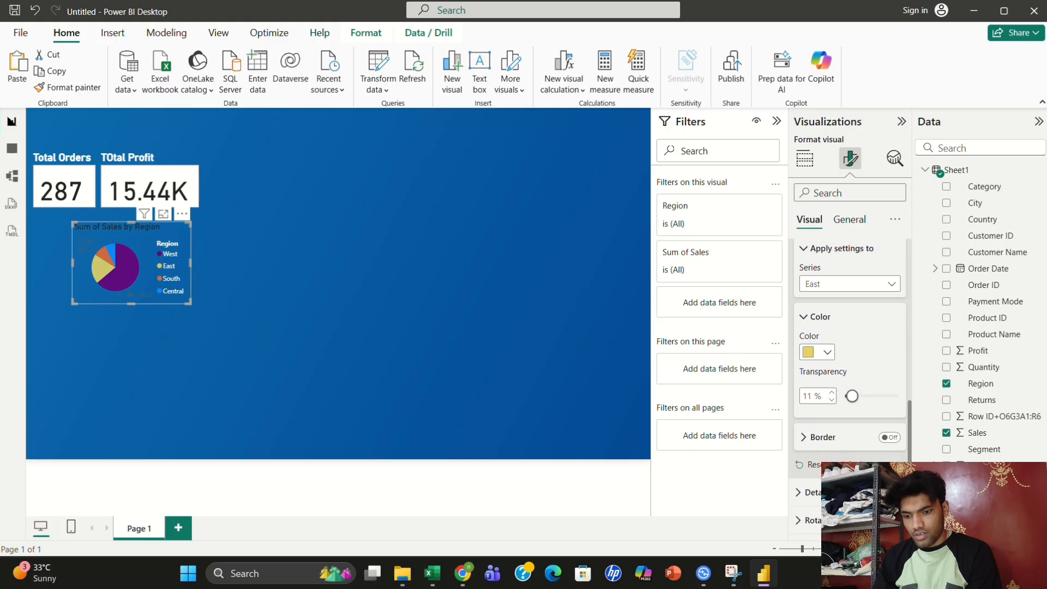
pyautogui.scroll(-5, 897, 349)
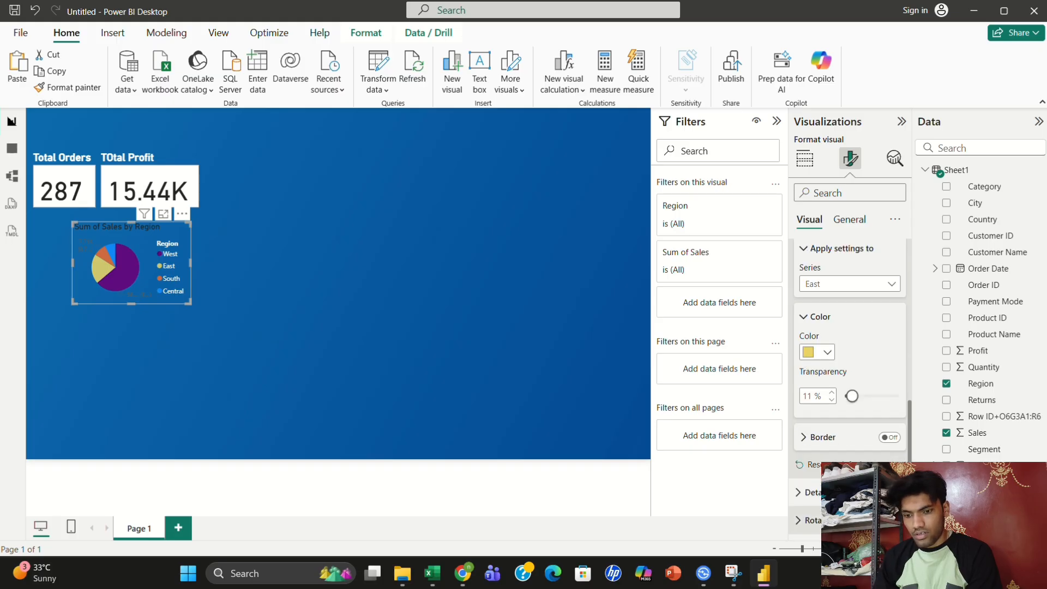
pyautogui.click(813, 492)
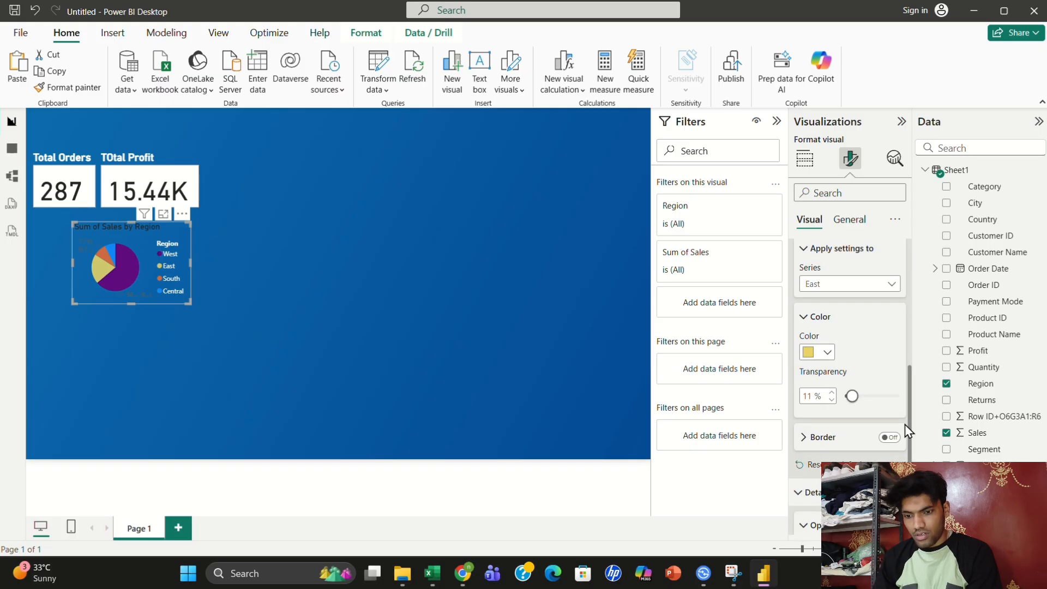
pyautogui.scroll(-3, 911, 437)
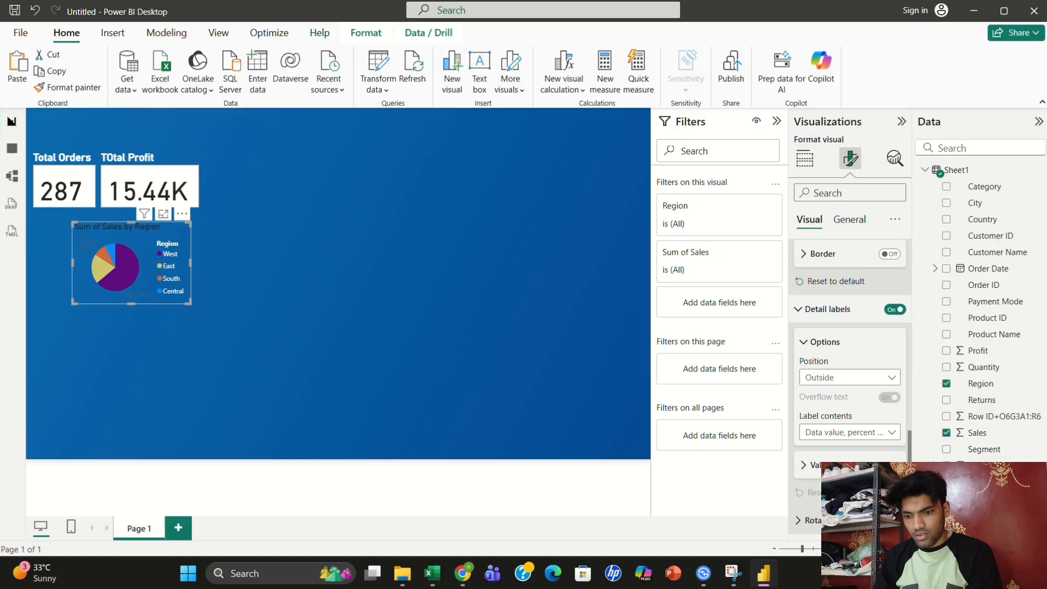
pyautogui.click(883, 433)
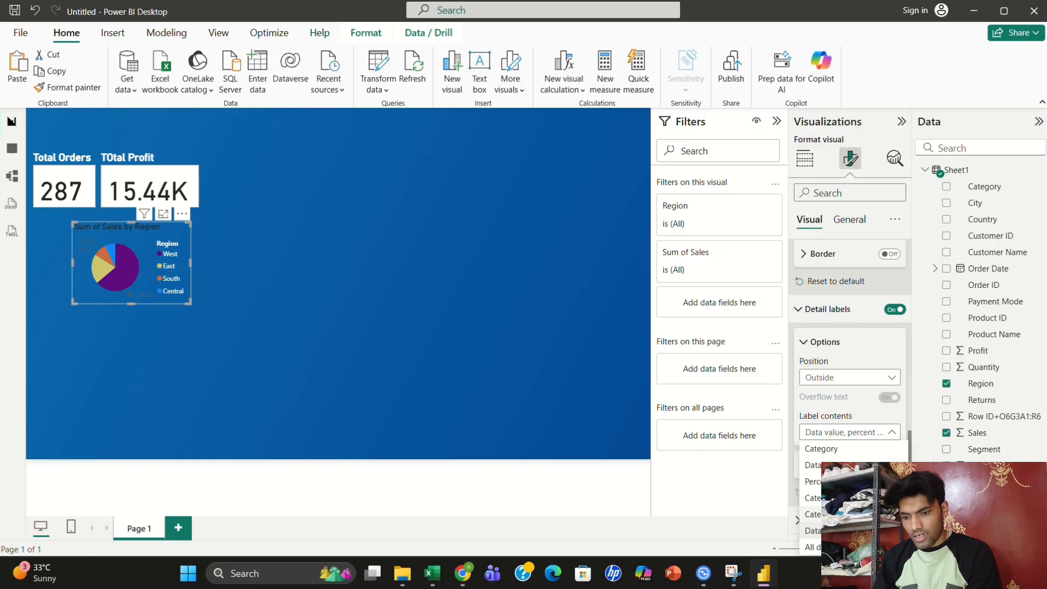
pyautogui.click(861, 514)
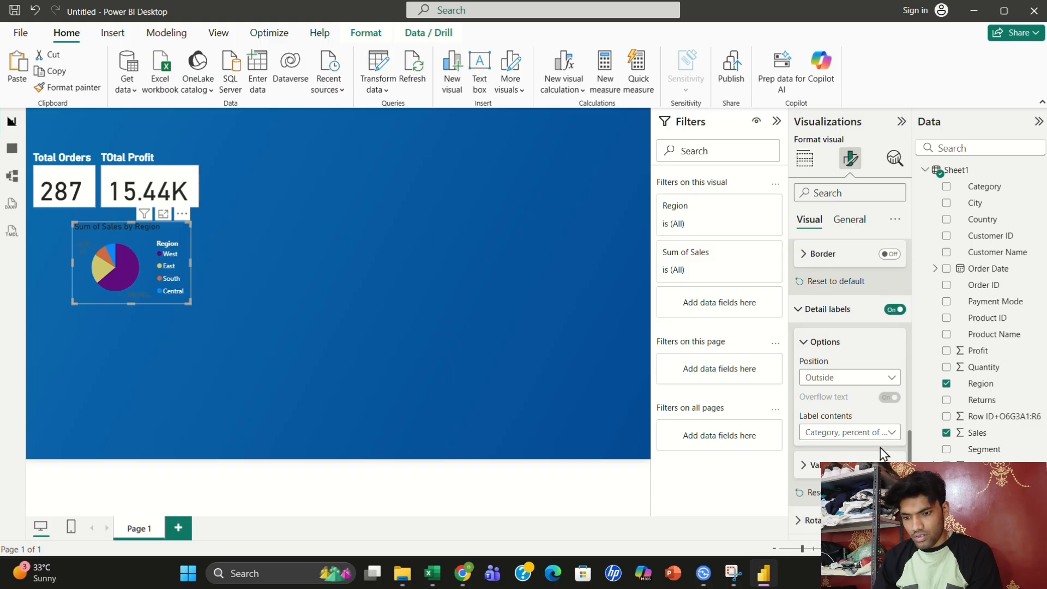
pyautogui.click(883, 433)
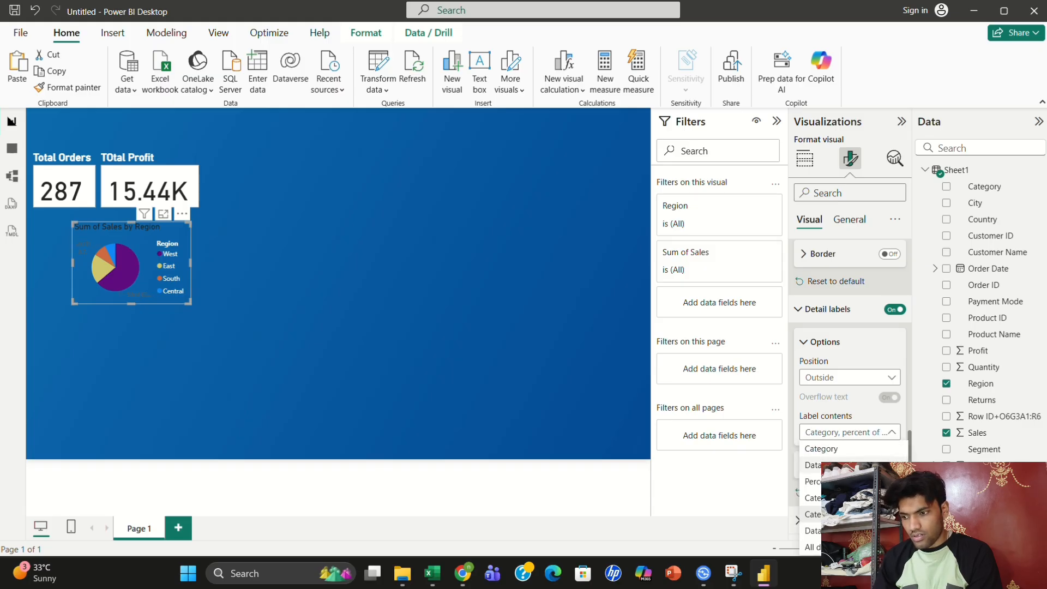
pyautogui.click(851, 465)
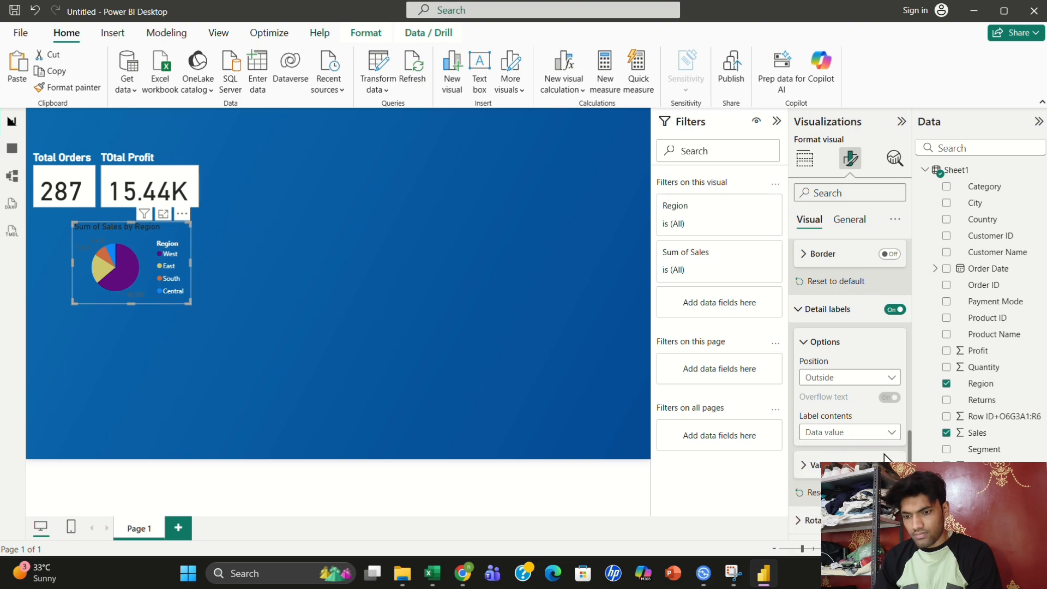
pyautogui.scroll(5, 899, 365)
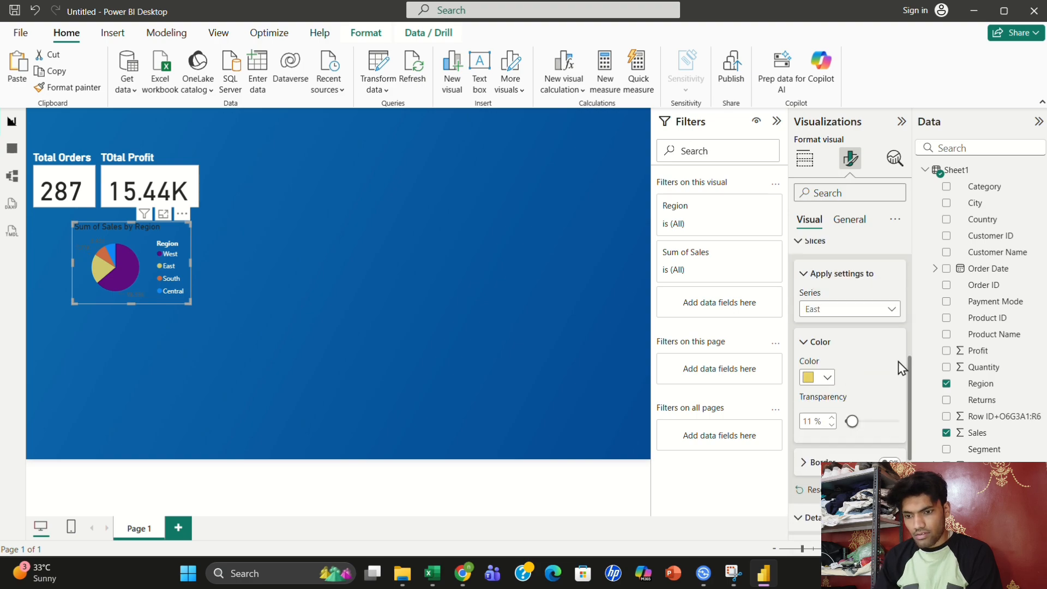
pyautogui.scroll(5, 898, 341)
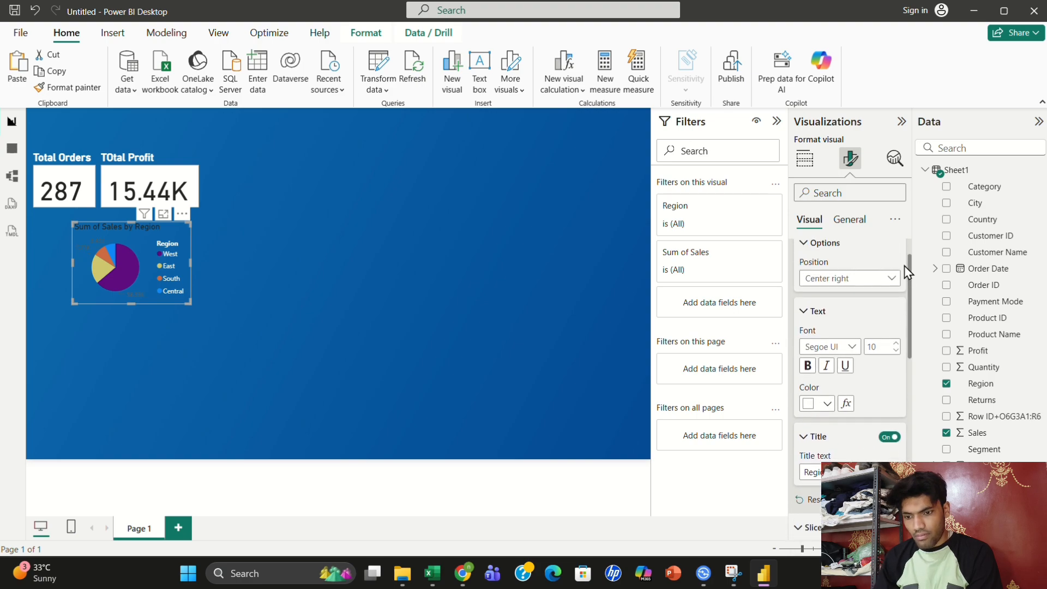
pyautogui.click(868, 321)
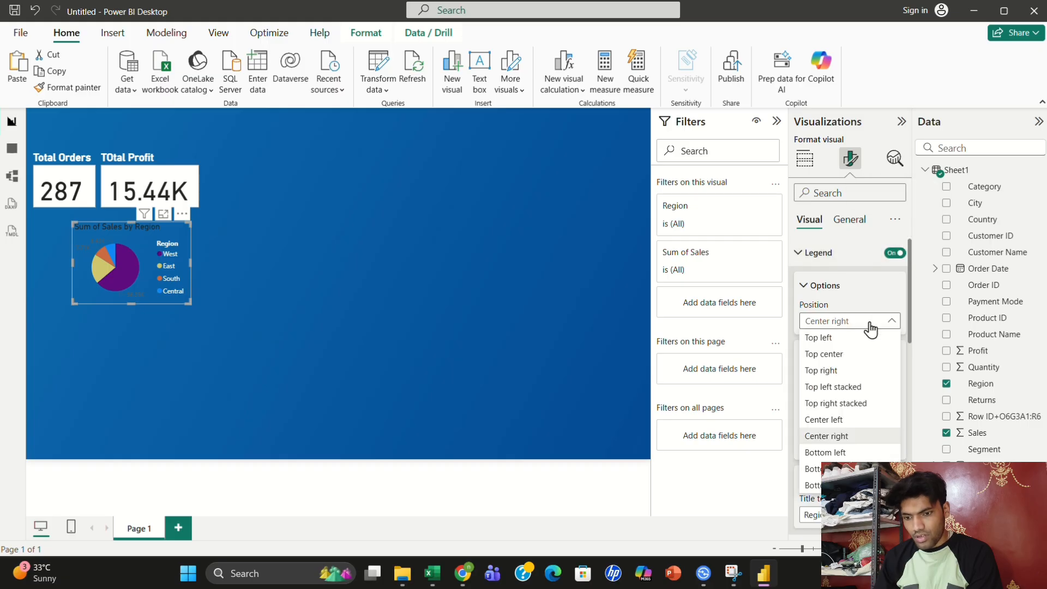
pyautogui.click(869, 323)
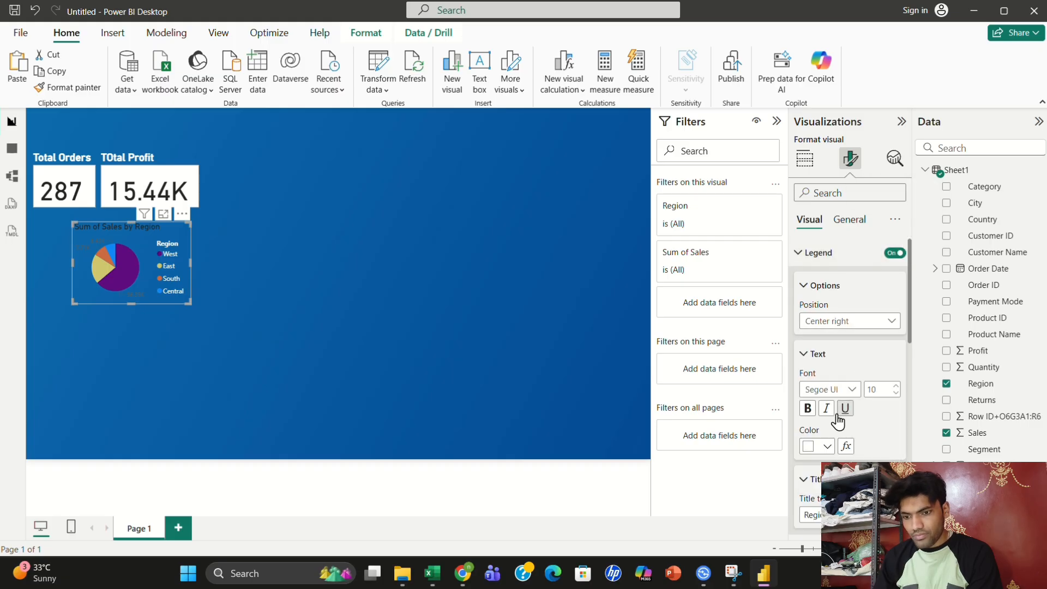
pyautogui.click(809, 447)
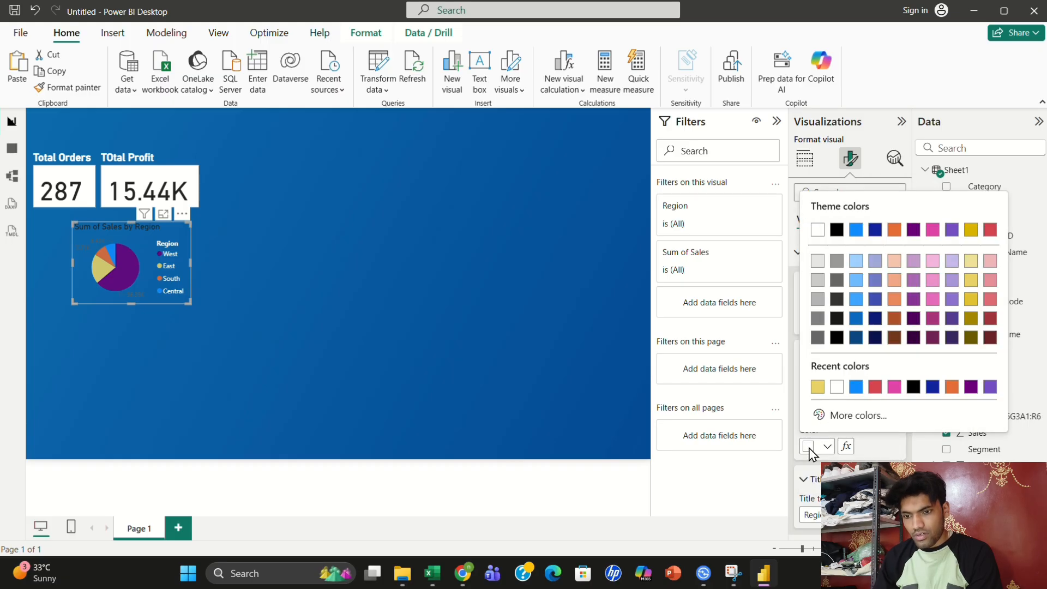
pyautogui.click(809, 447)
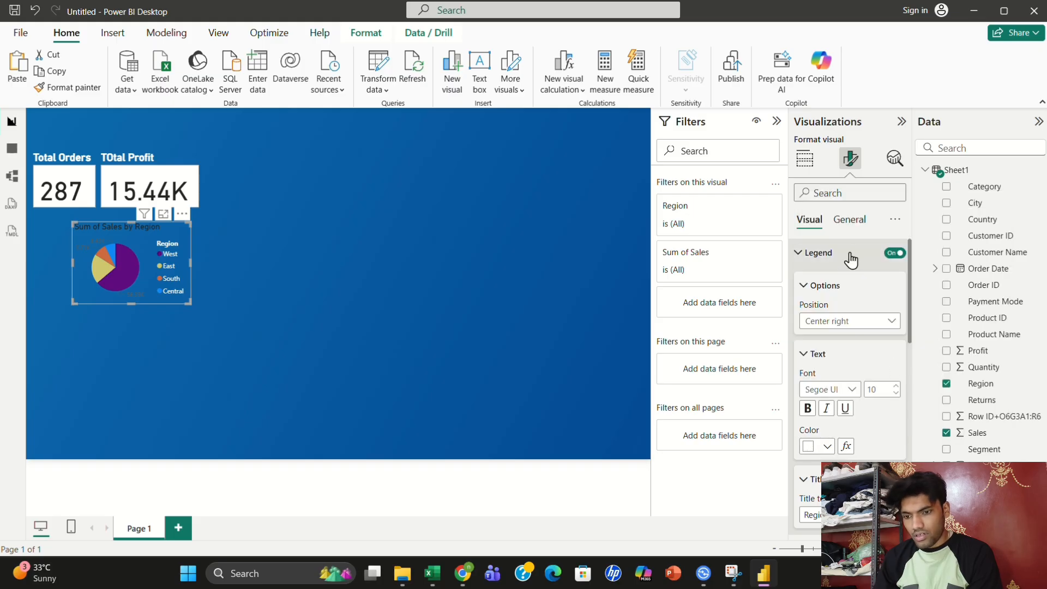
# Set the pie chart's title text color to white, then enlarge the chart and align it beneath the Total Orders card
pyautogui.click(848, 221)
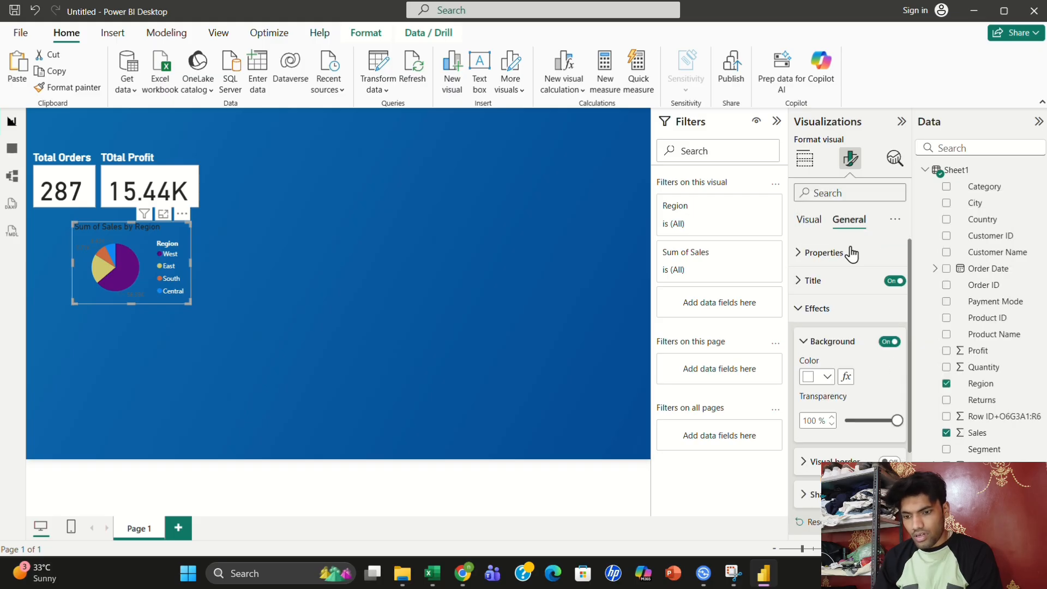
pyautogui.click(821, 289)
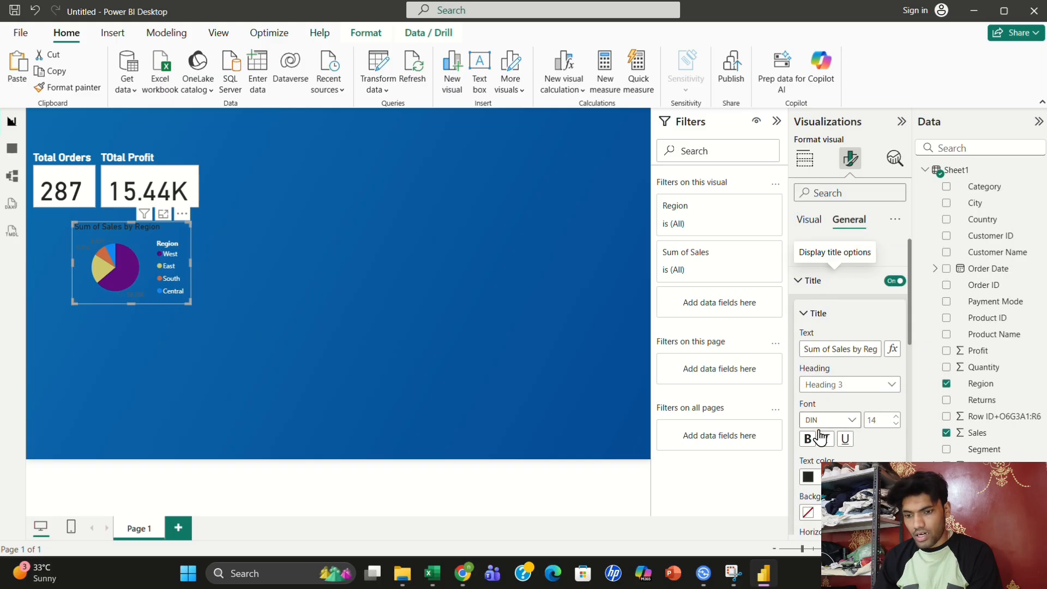
pyautogui.click(808, 477)
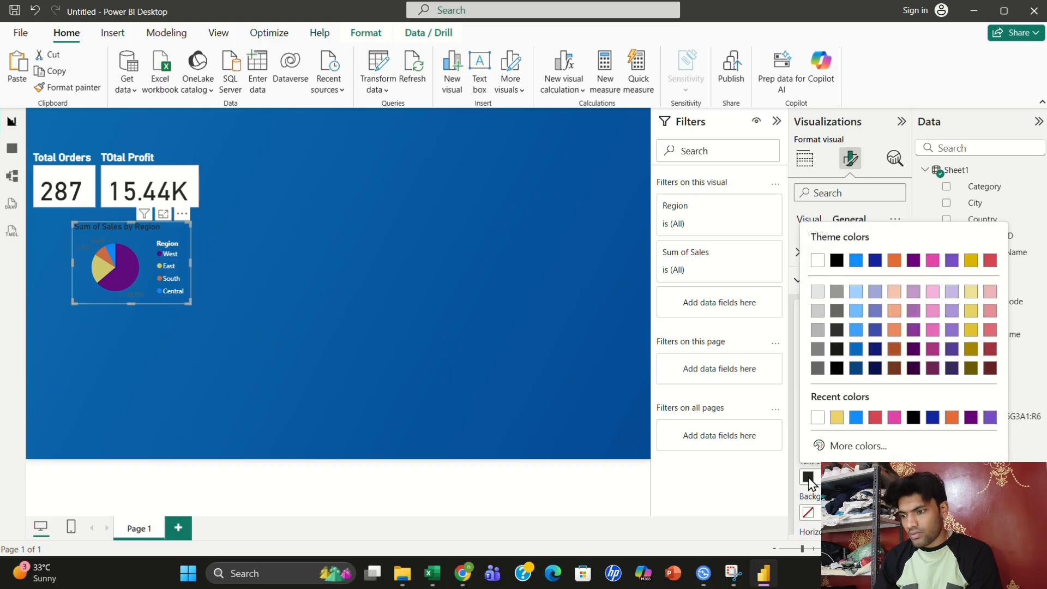
pyautogui.click(818, 262)
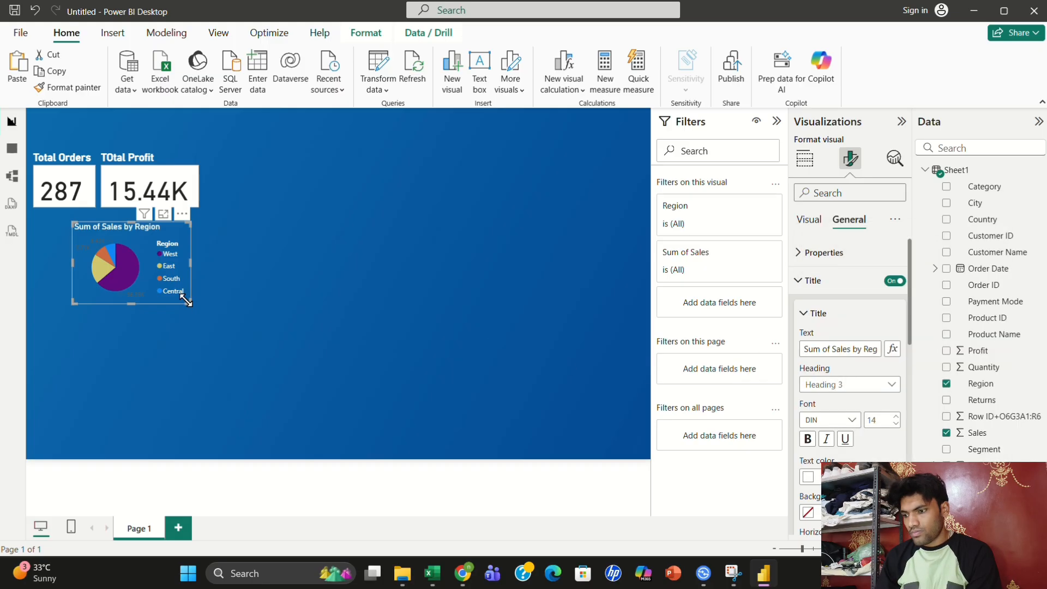
pyautogui.moveTo(187, 301)
pyautogui.mouseDown()
pyautogui.moveTo(202, 306)
pyautogui.moveTo(132, 273)
pyautogui.moveTo(185, 300)
pyautogui.moveTo(172, 311)
pyautogui.mouseUp()
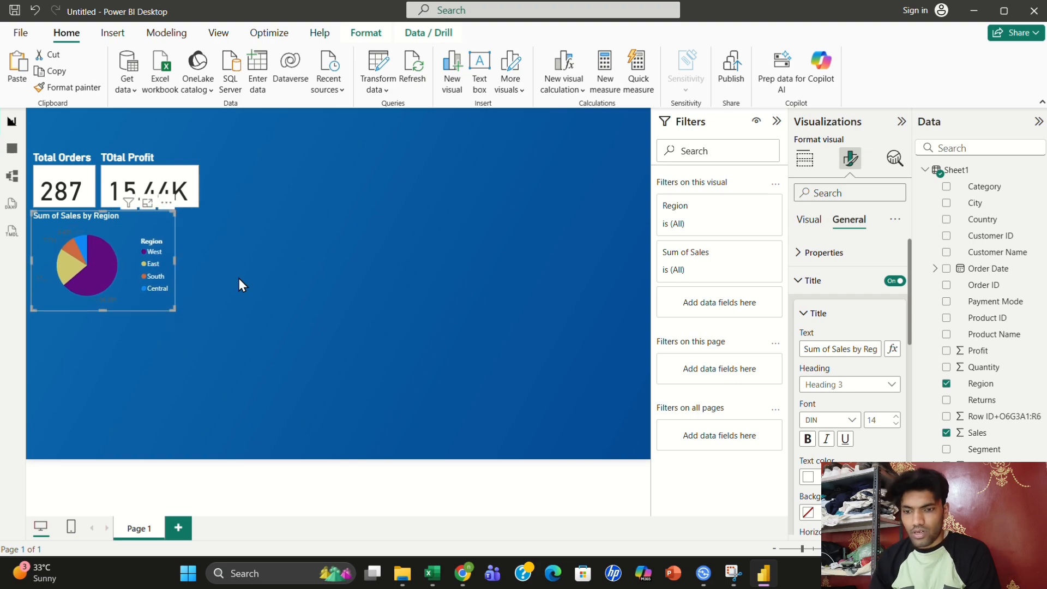
# Insert a donut chart in the middle of the page with Category as the legend and Count of City as the values
pyautogui.click(267, 271)
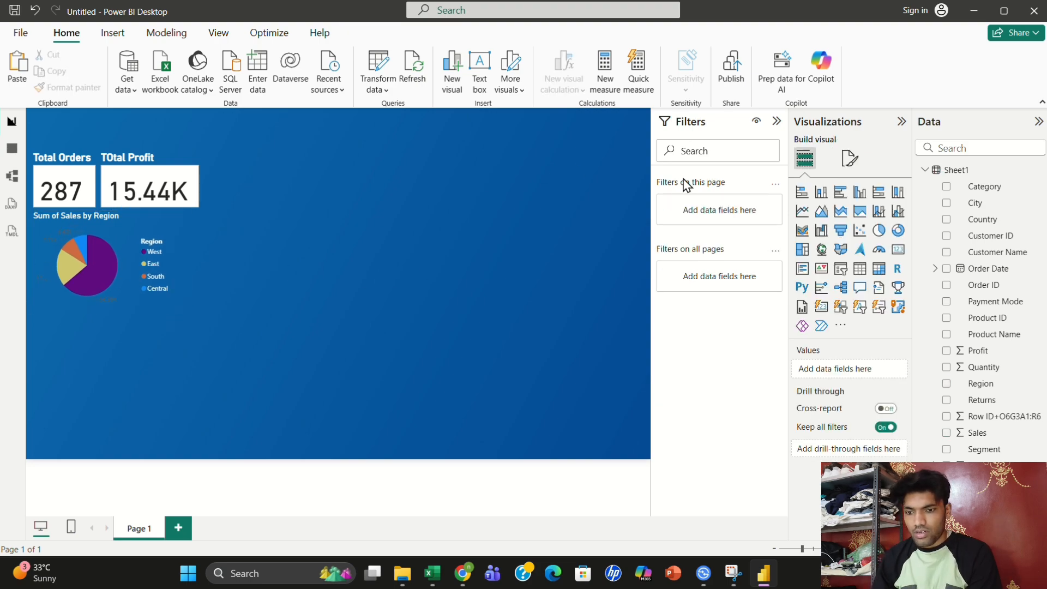
pyautogui.click(898, 238)
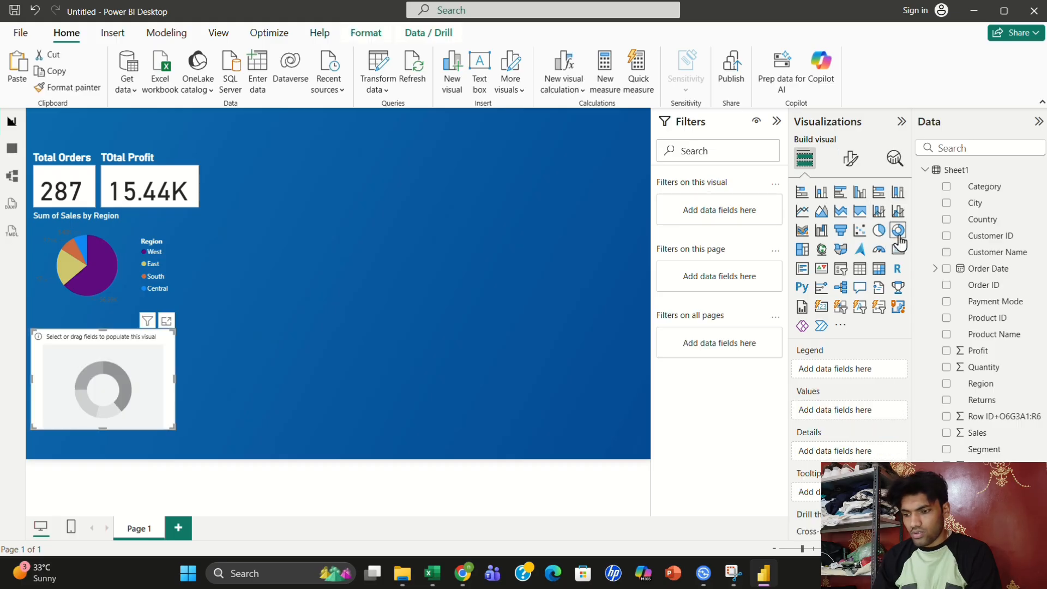
pyautogui.moveTo(112, 360); pyautogui.dragTo(342, 304)
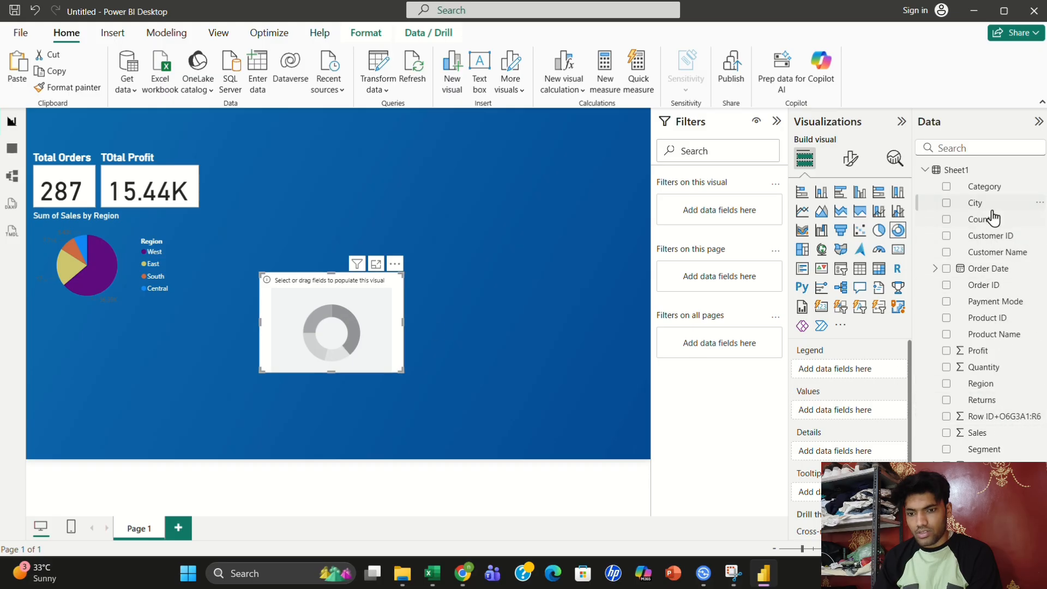
pyautogui.moveTo(984, 187); pyautogui.dragTo(859, 371)
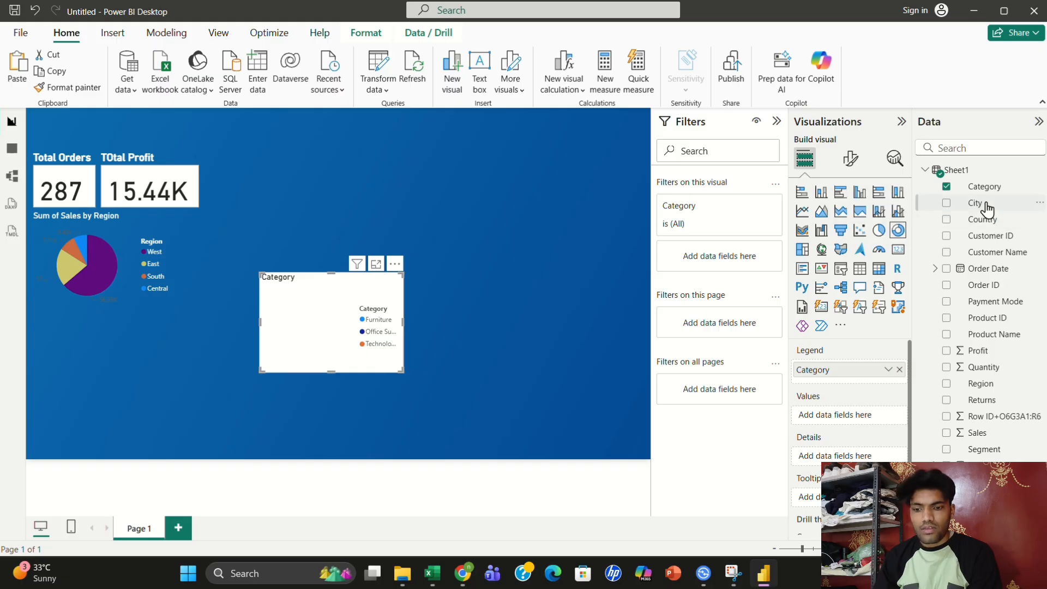
pyautogui.moveTo(984, 204); pyautogui.dragTo(852, 420)
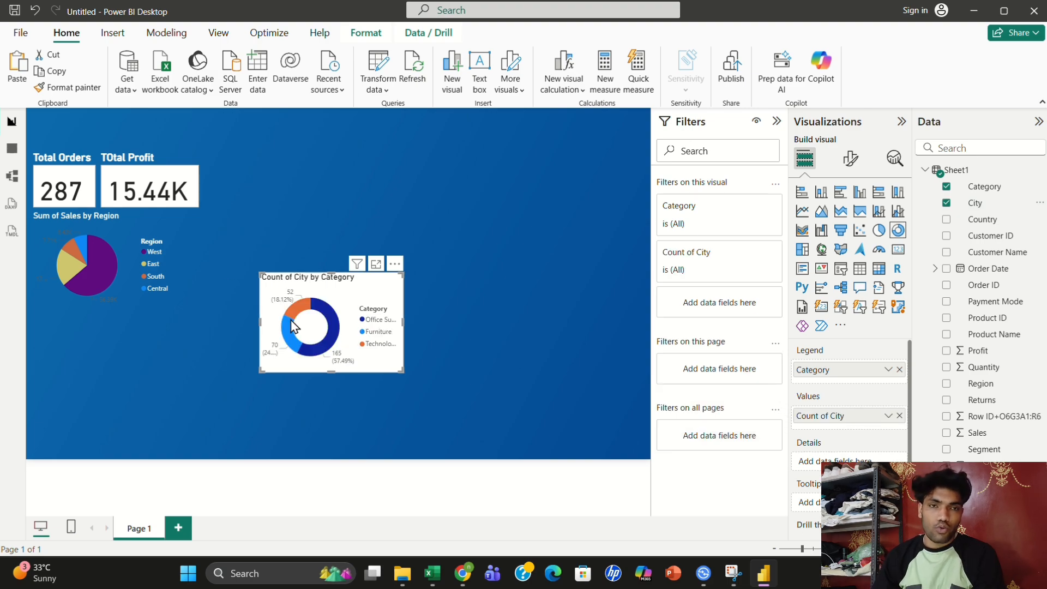
pyautogui.moveTo(293, 326)
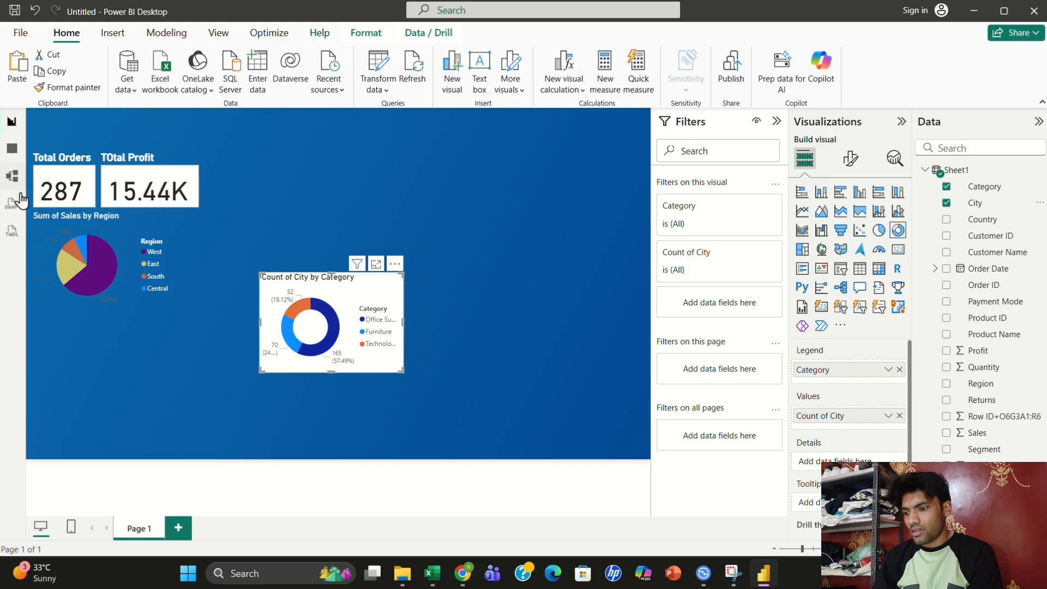
# Copy the pie chart's formatting onto the Count of City by Category donut chart with Format Painter
pyautogui.click(109, 252)
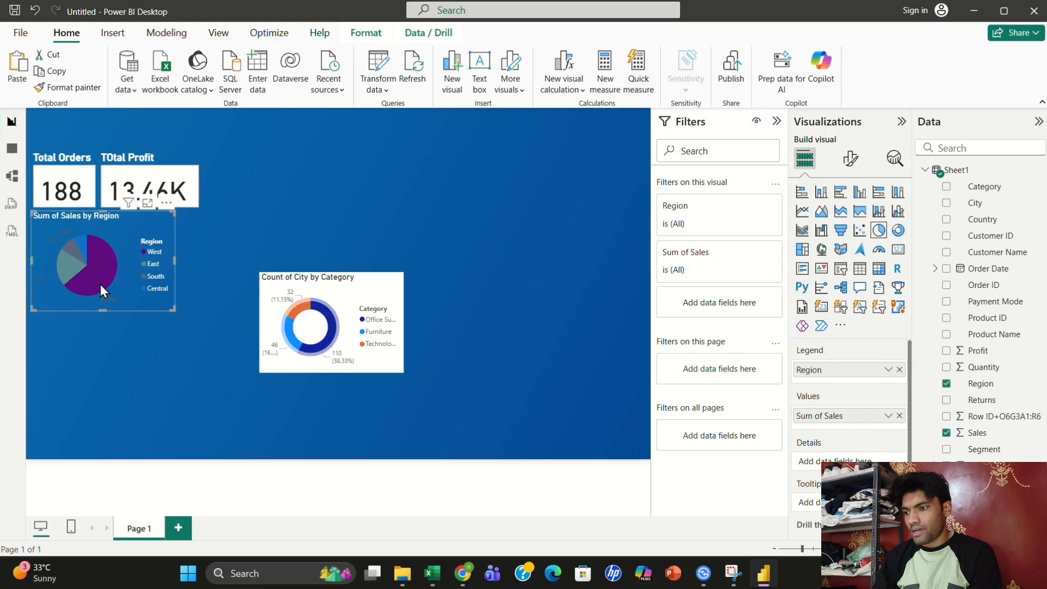
pyautogui.click(63, 89)
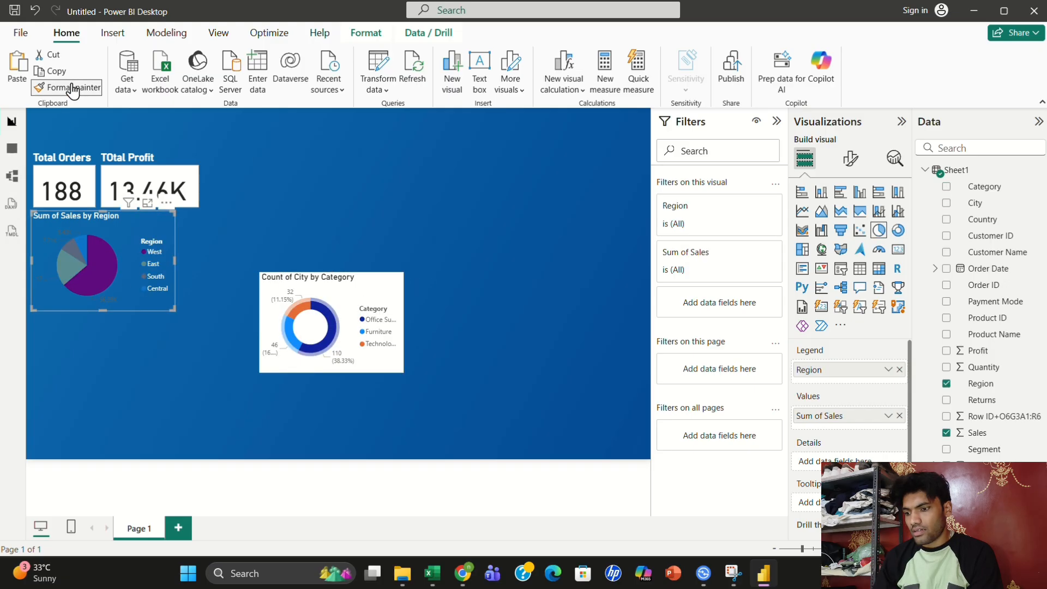
pyautogui.click(325, 289)
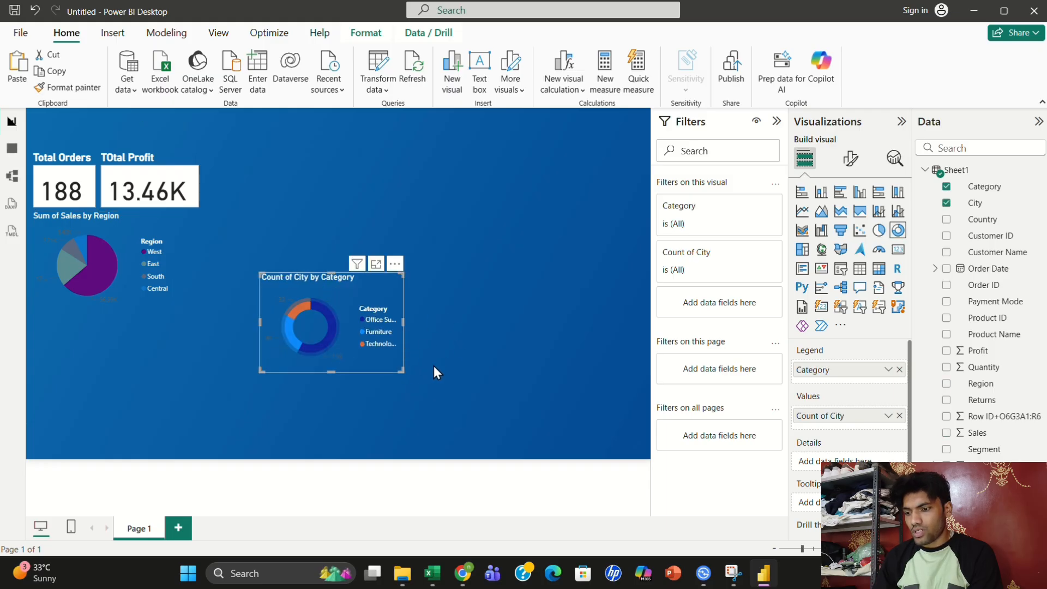
pyautogui.click(459, 329)
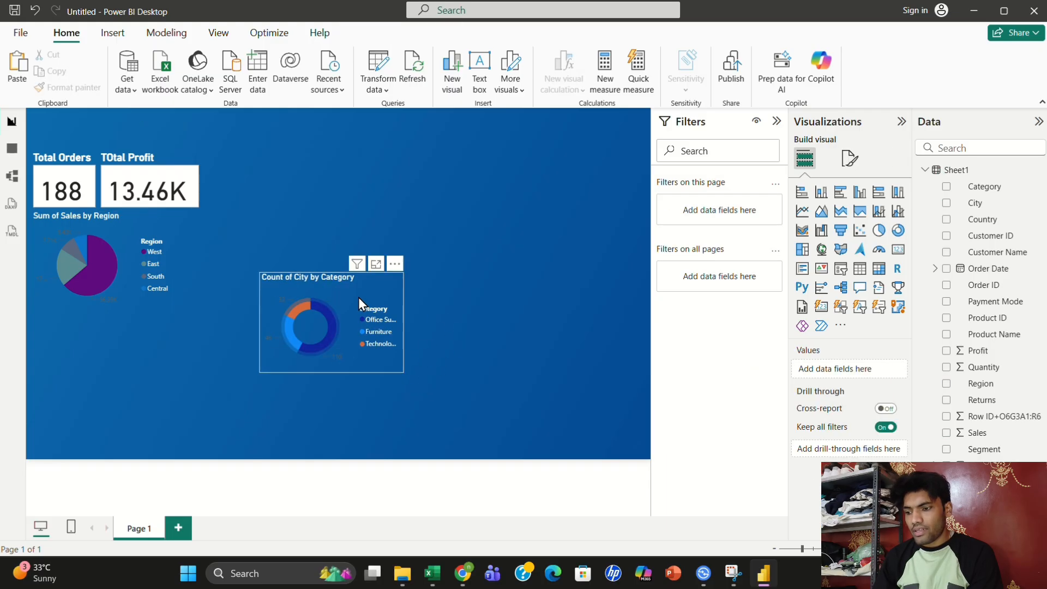
# Move the donut chart to the lower-left corner of the report page and make it slightly taller
pyautogui.moveTo(358, 296); pyautogui.dragTo(152, 349)
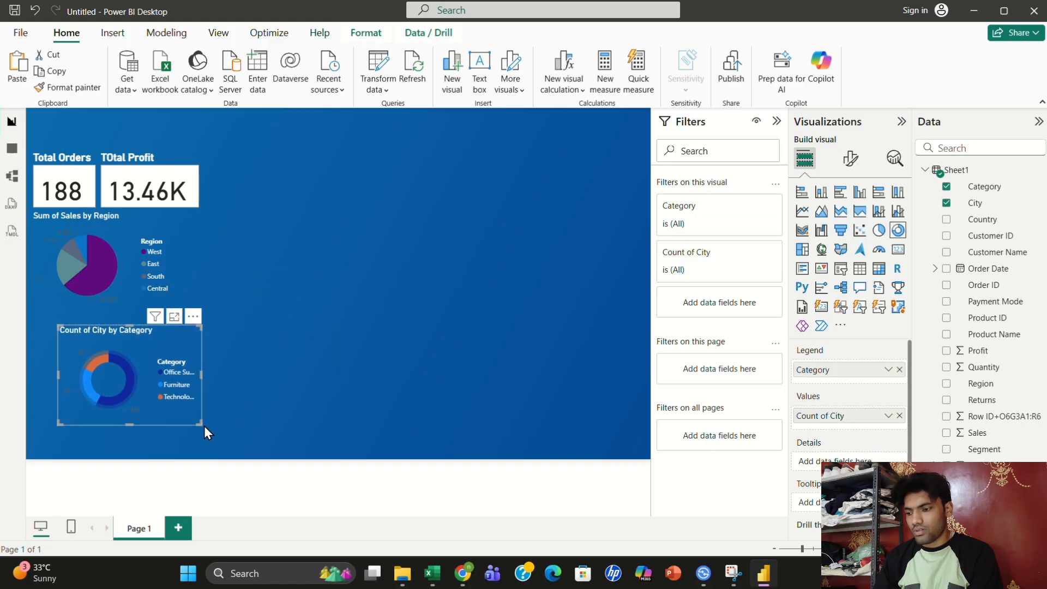
pyautogui.moveTo(200, 424)
pyautogui.mouseDown()
pyautogui.moveTo(212, 428)
pyautogui.moveTo(197, 426)
pyautogui.mouseUp()
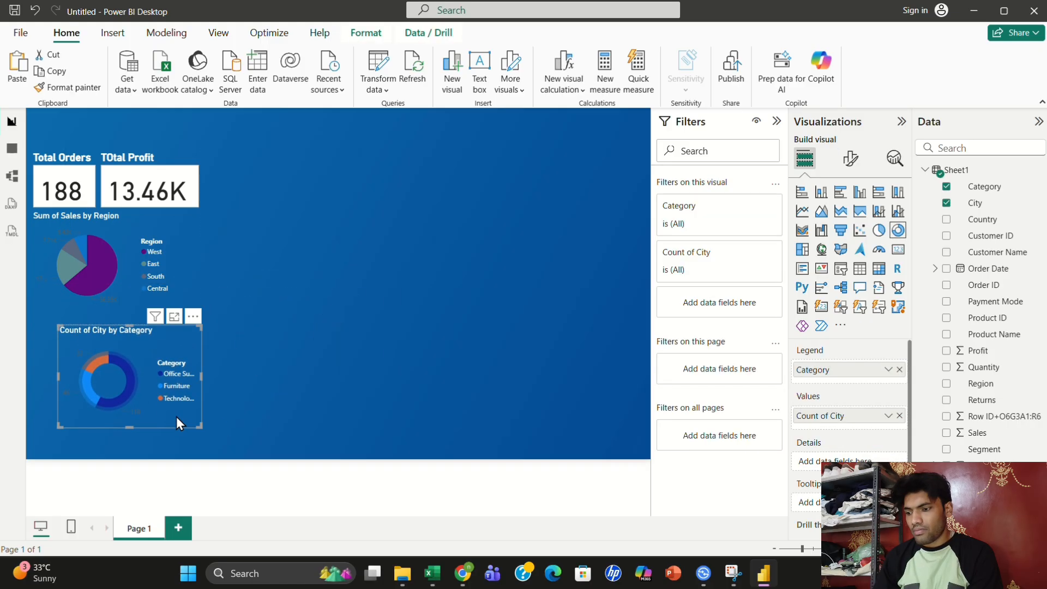
pyautogui.moveTo(143, 387); pyautogui.dragTo(124, 376)
pyautogui.moveTo(182, 415); pyautogui.dragTo(184, 430)
pyautogui.moveTo(126, 388); pyautogui.dragTo(114, 414)
pyautogui.click(243, 358)
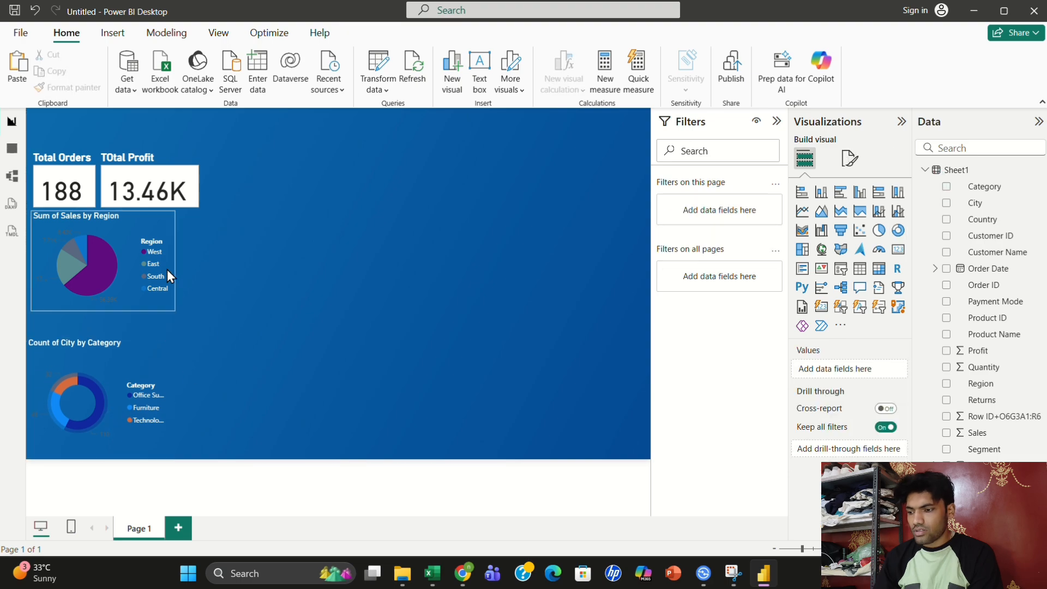
# Place the Sum of Sales by Region pie chart directly beside the donut chart and enlarge it down to the page's lower edge
pyautogui.moveTo(143, 262); pyautogui.dragTo(301, 410)
pyautogui.click(374, 345)
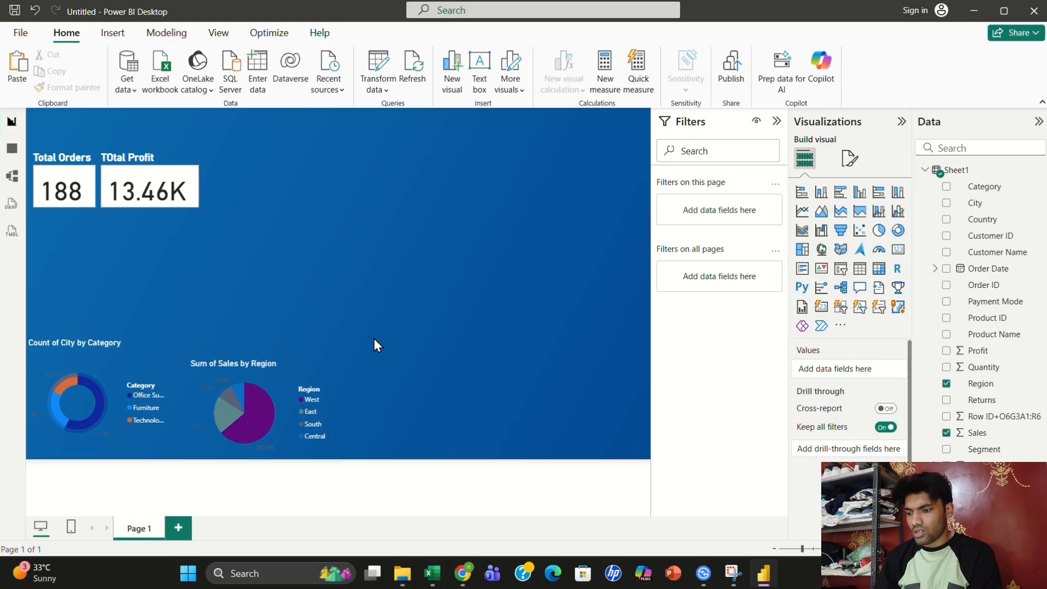
pyautogui.moveTo(304, 348)
pyautogui.mouseDown()
pyautogui.moveTo(303, 336)
pyautogui.moveTo(303, 348)
pyautogui.mouseUp()
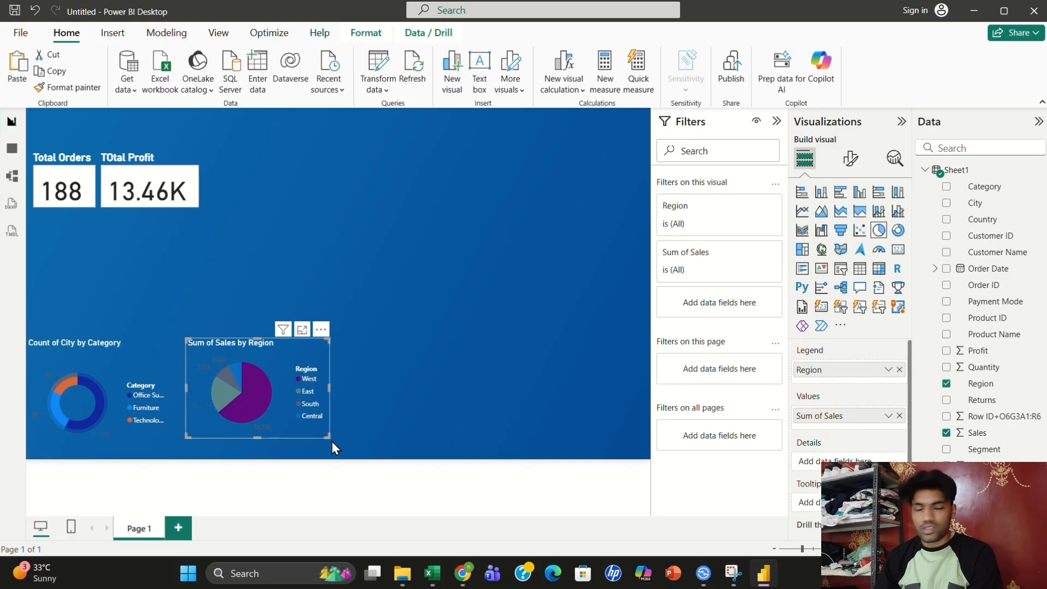
pyautogui.moveTo(328, 437); pyautogui.dragTo(340, 462)
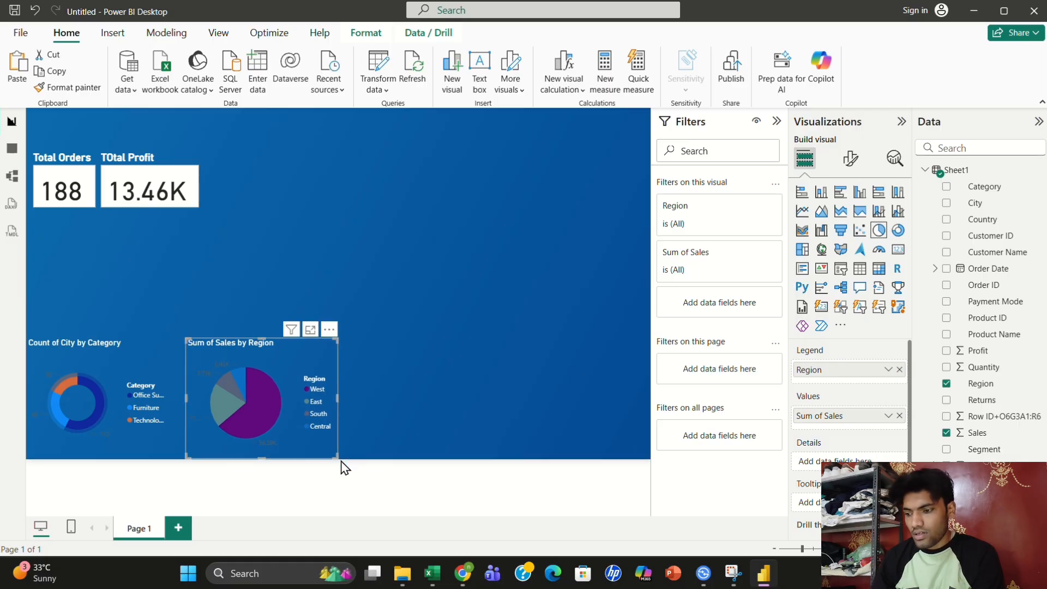
pyautogui.click(397, 359)
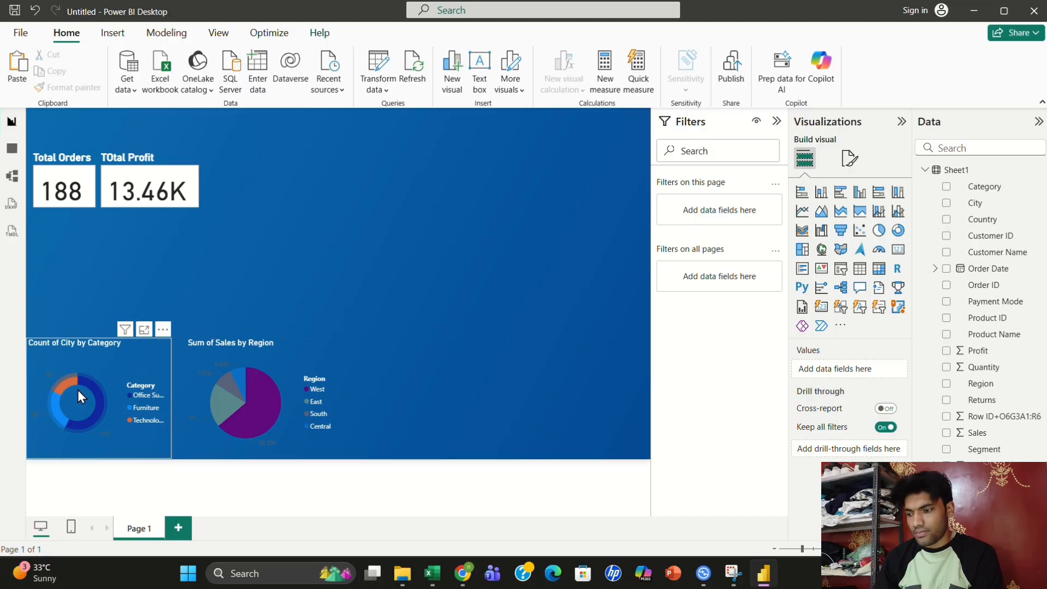
# Set the contents of the donut chart's detail labels to Category
pyautogui.click(97, 387)
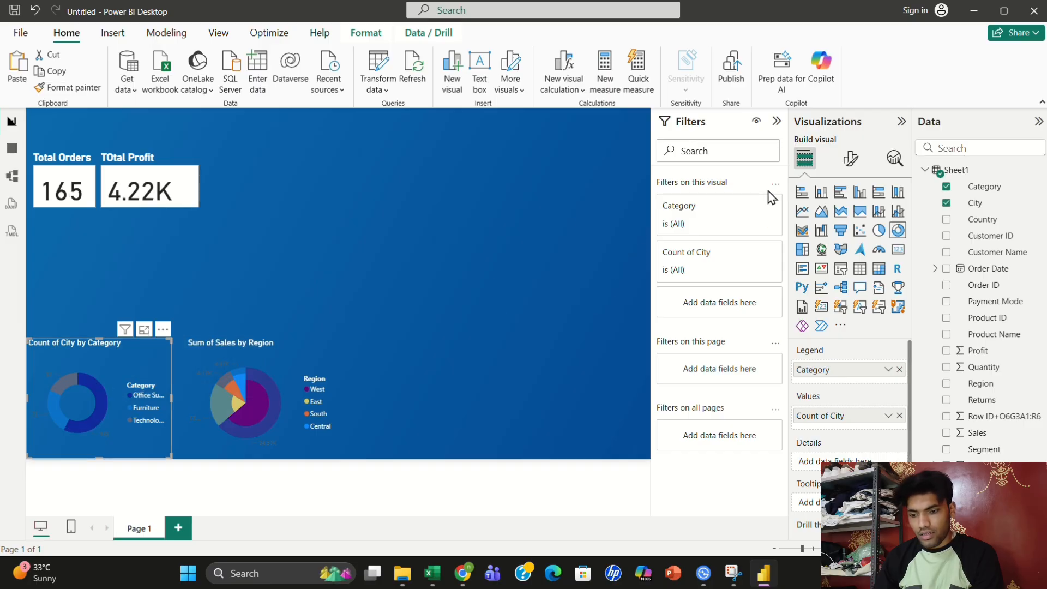
pyautogui.click(857, 165)
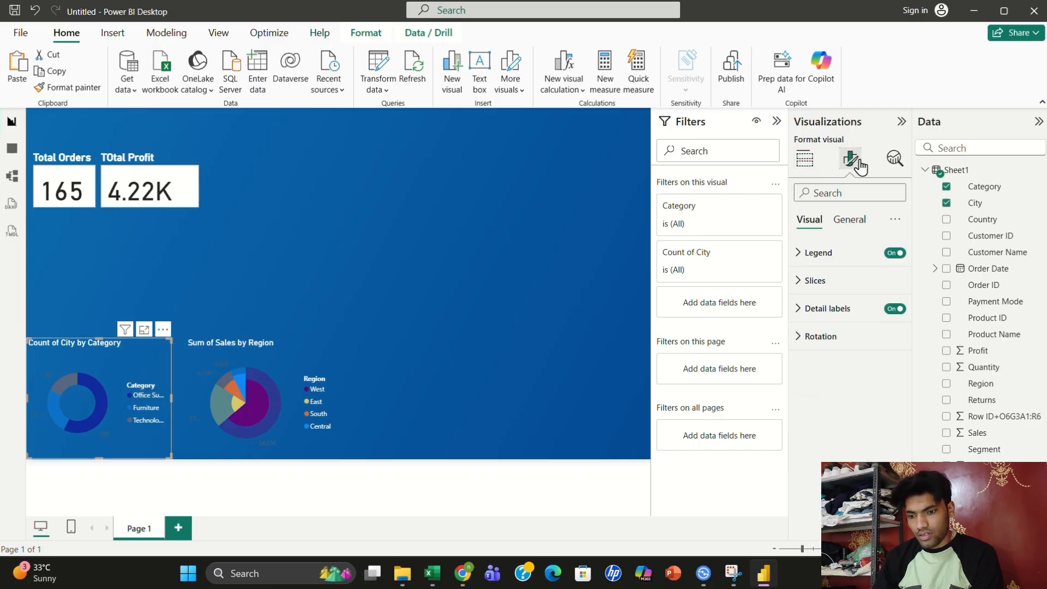
pyautogui.click(822, 285)
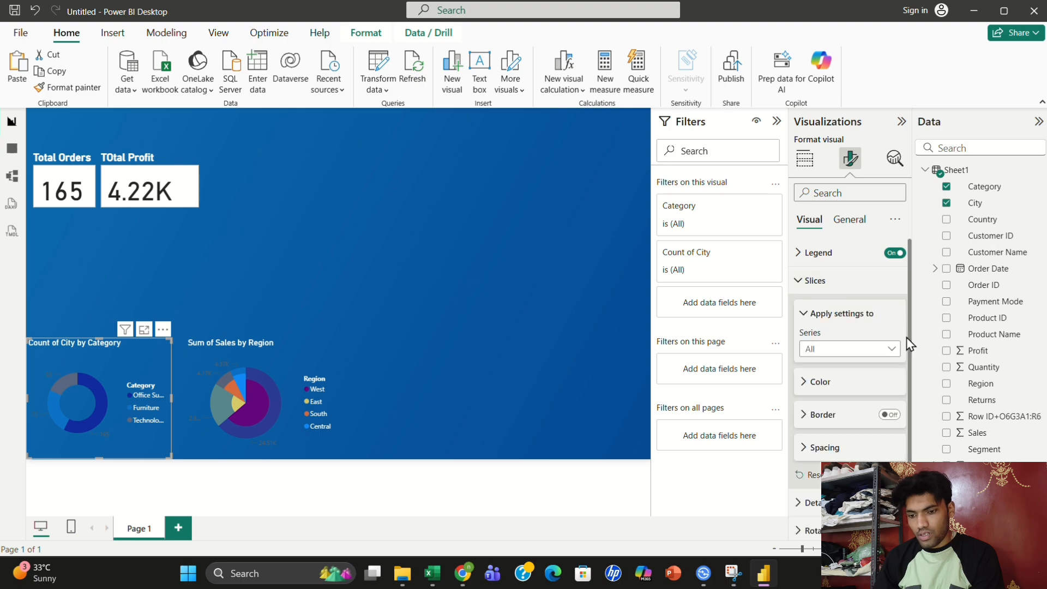
pyautogui.scroll(-1, 907, 339)
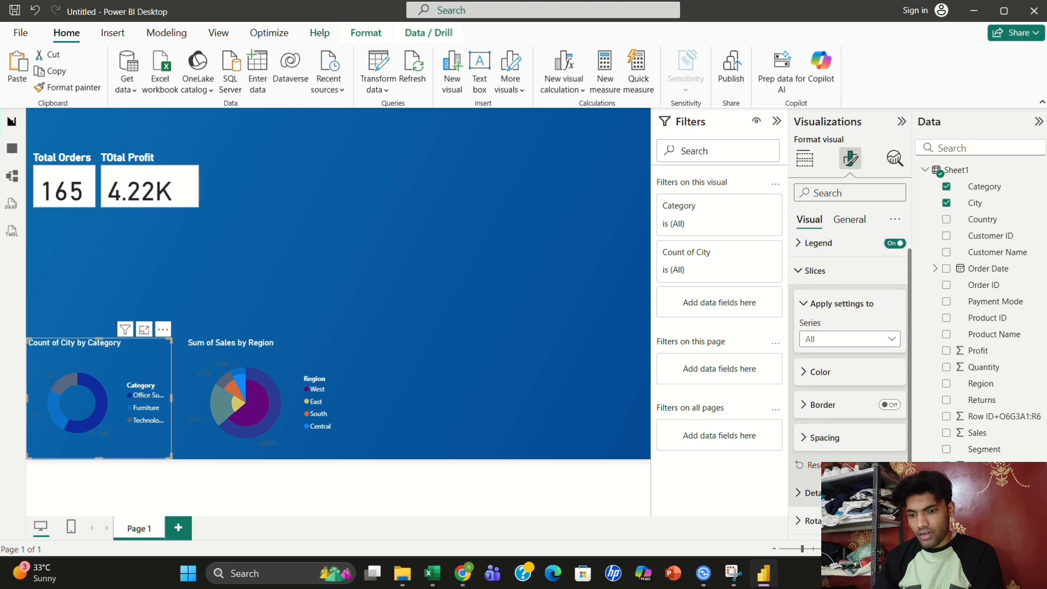
pyautogui.click(829, 493)
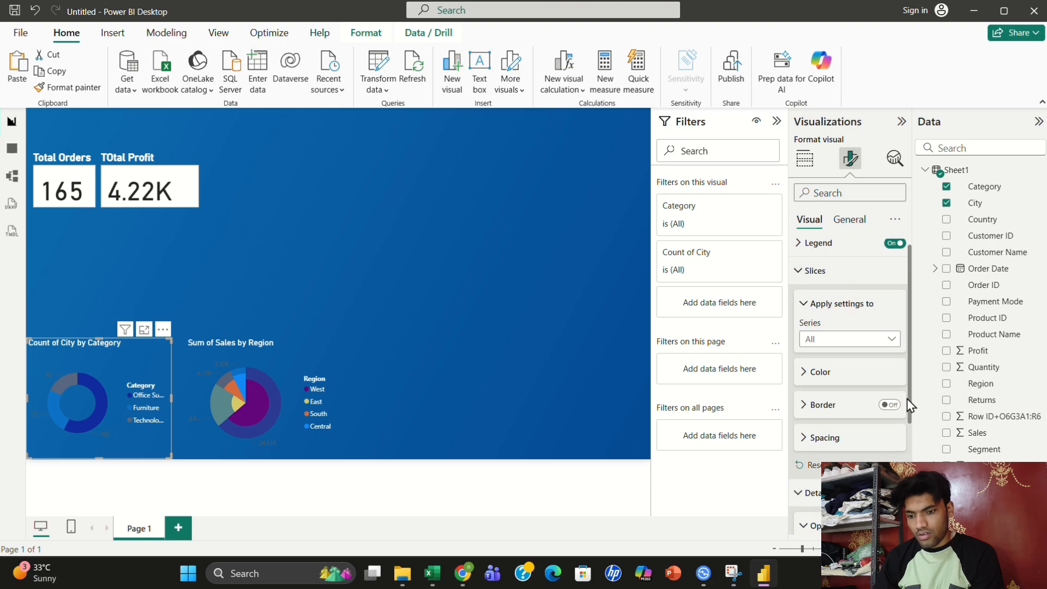
pyautogui.moveTo(909, 416); pyautogui.dragTo(909, 526)
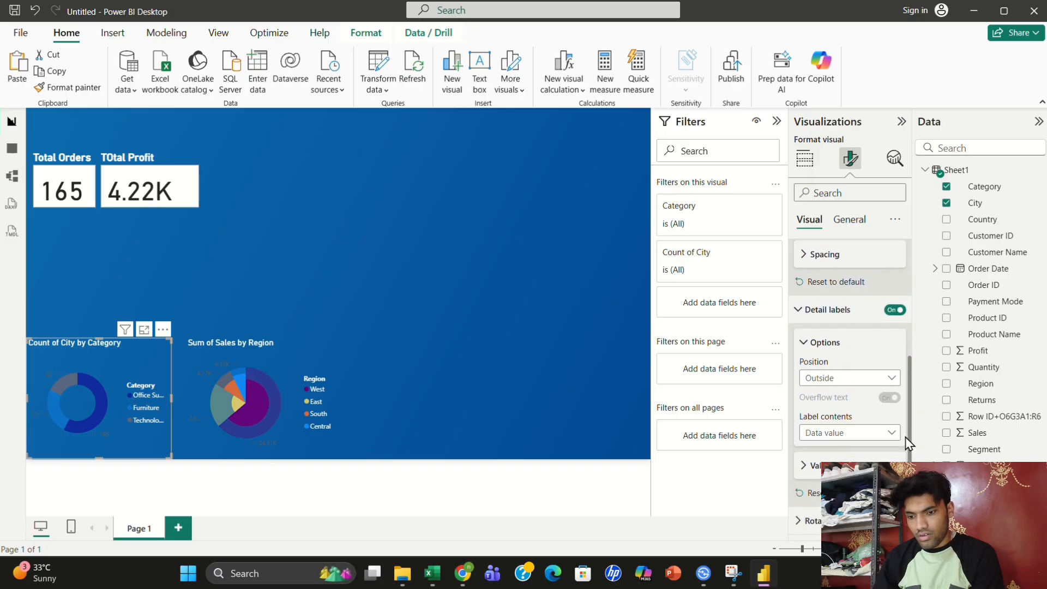
pyautogui.click(887, 433)
pyautogui.click(887, 433)
pyautogui.click(884, 433)
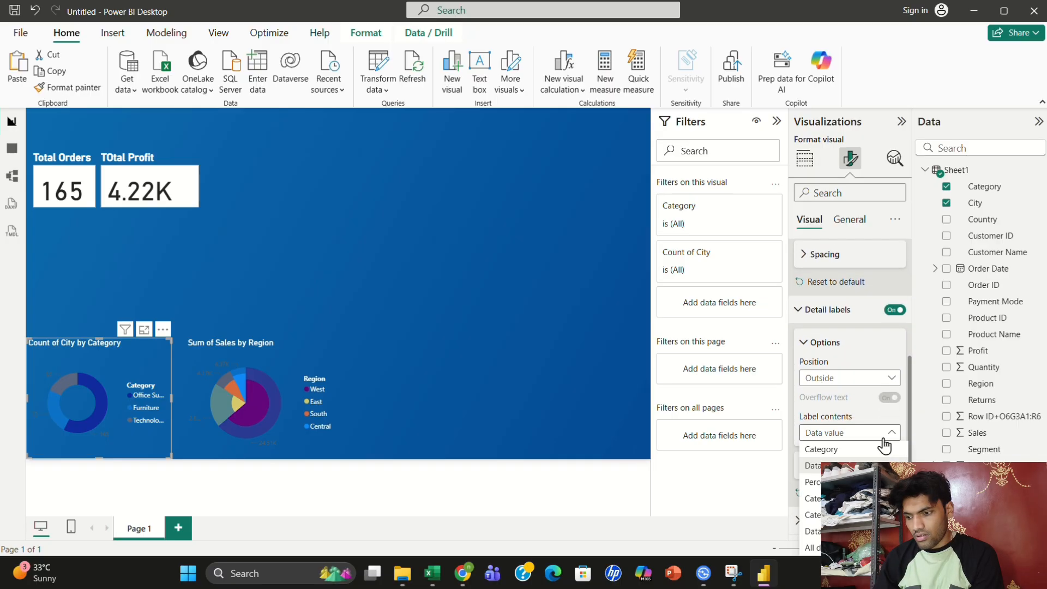
pyautogui.click(862, 453)
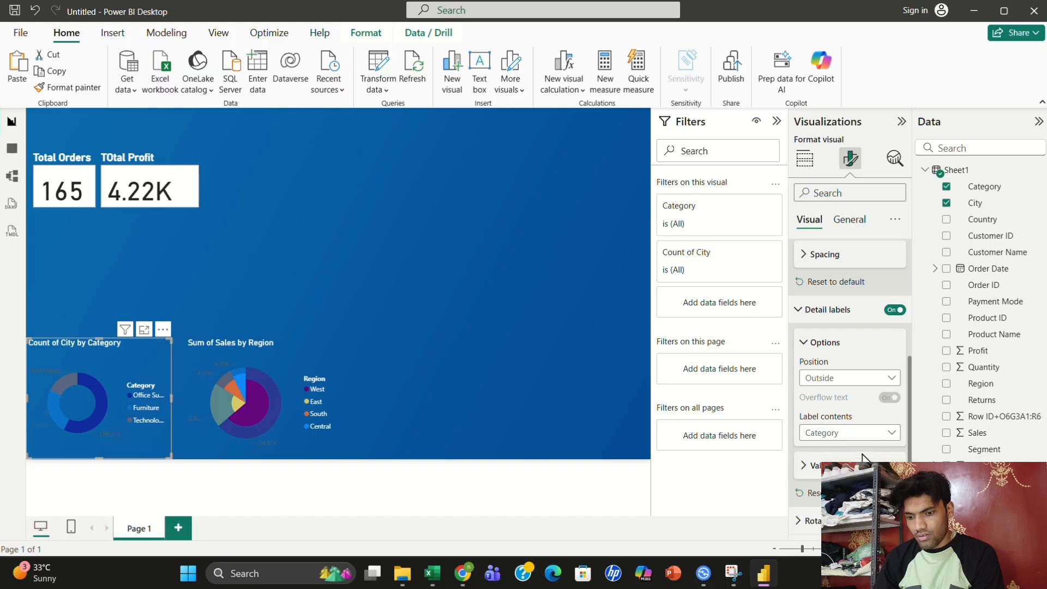
# Try red for the donut chart's detail label values, then set their color to white (#FFFFFF)
pyautogui.click(839, 467)
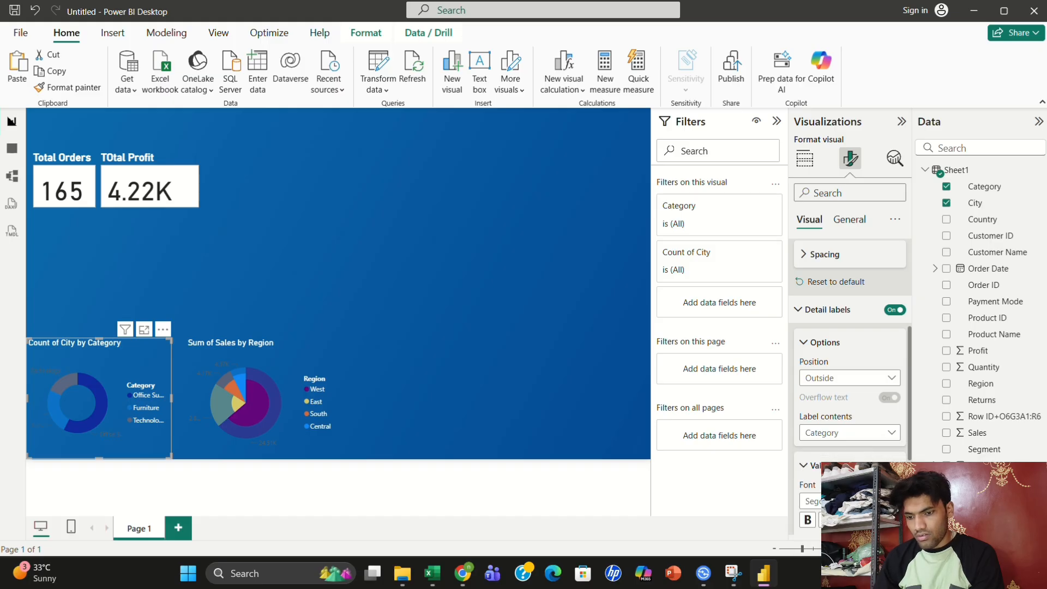
pyautogui.moveTo(909, 427); pyautogui.dragTo(909, 502)
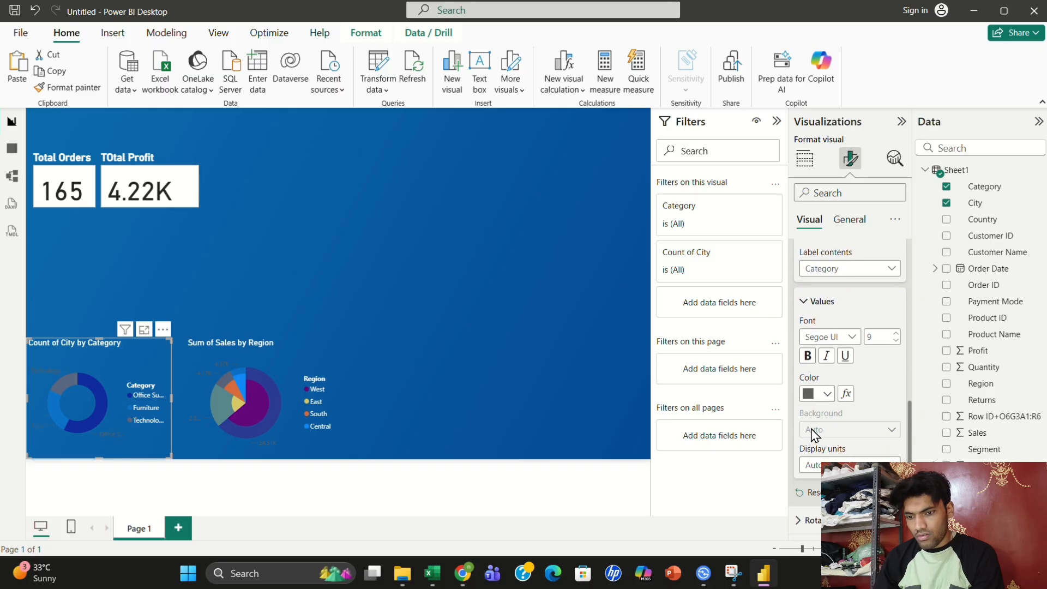
pyautogui.click(810, 394)
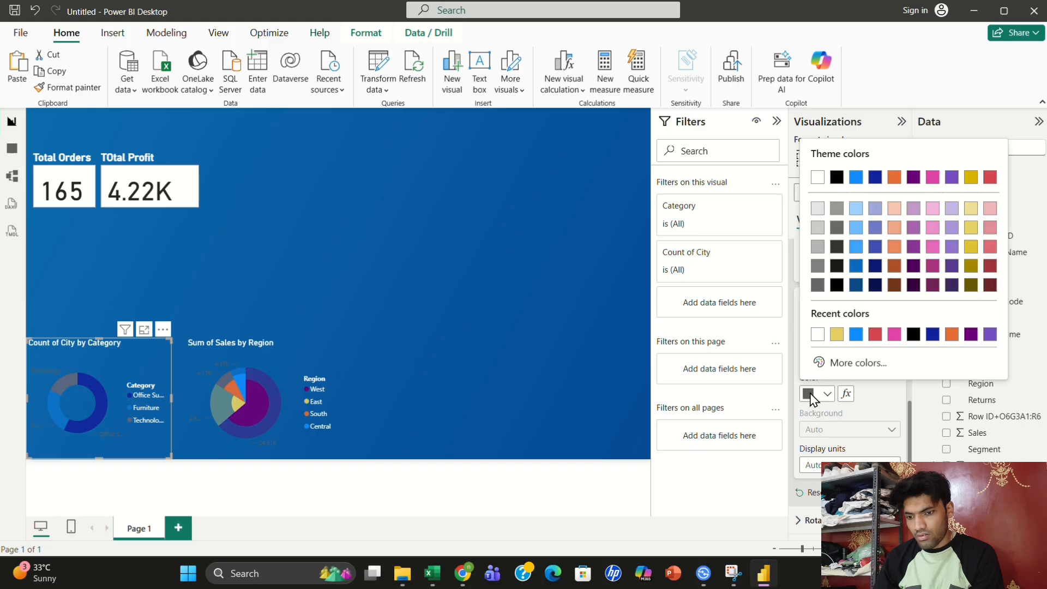
pyautogui.click(875, 333)
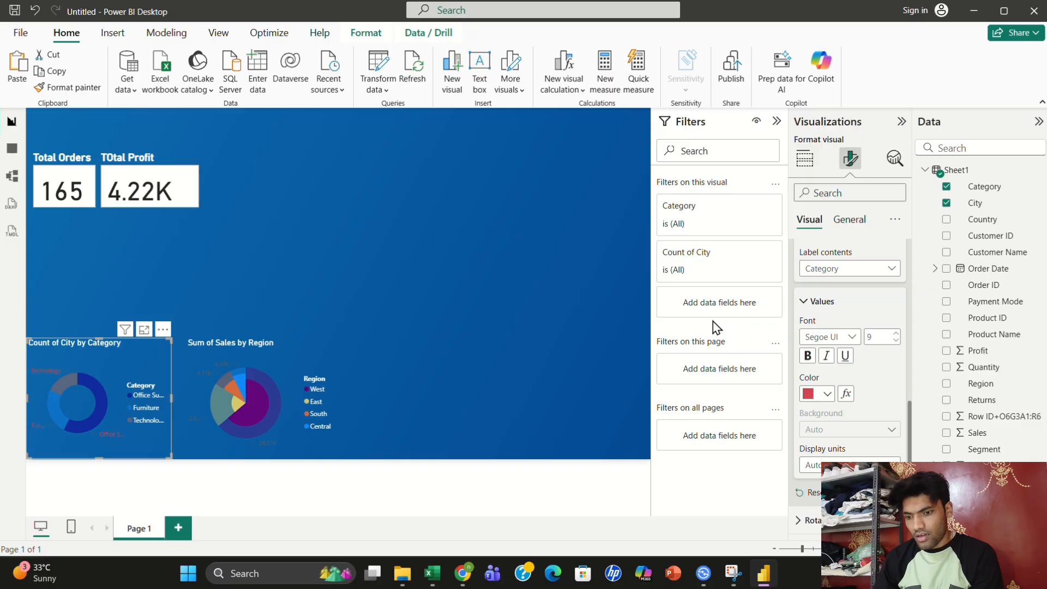
pyautogui.click(809, 395)
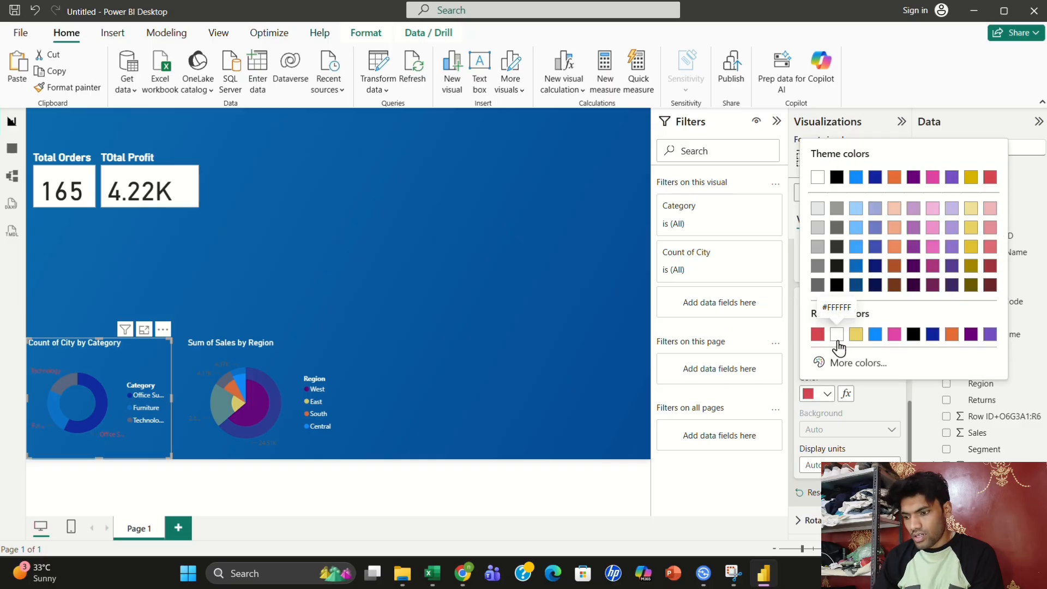
pyautogui.click(837, 334)
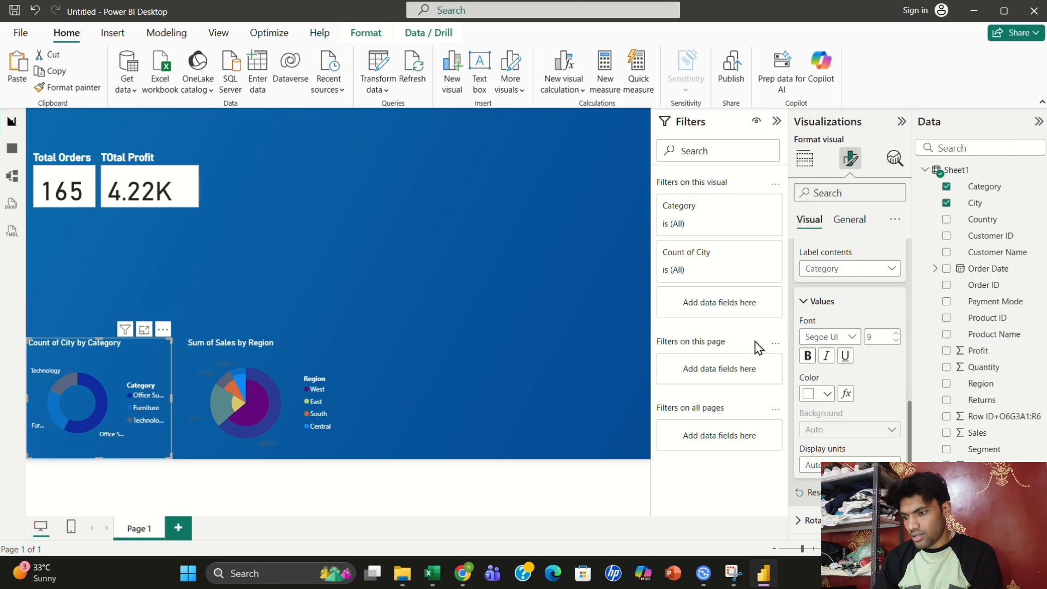
pyautogui.click(485, 330)
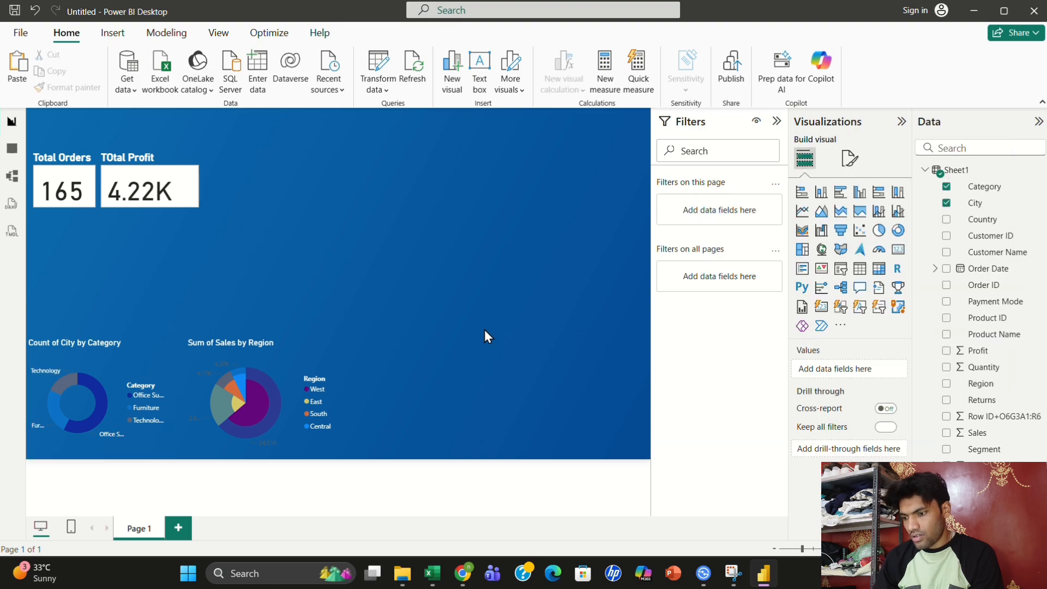
# Copy the donut chart's formatting onto the Sum of Sales by Region pie chart with Format Painter
pyautogui.click(244, 394)
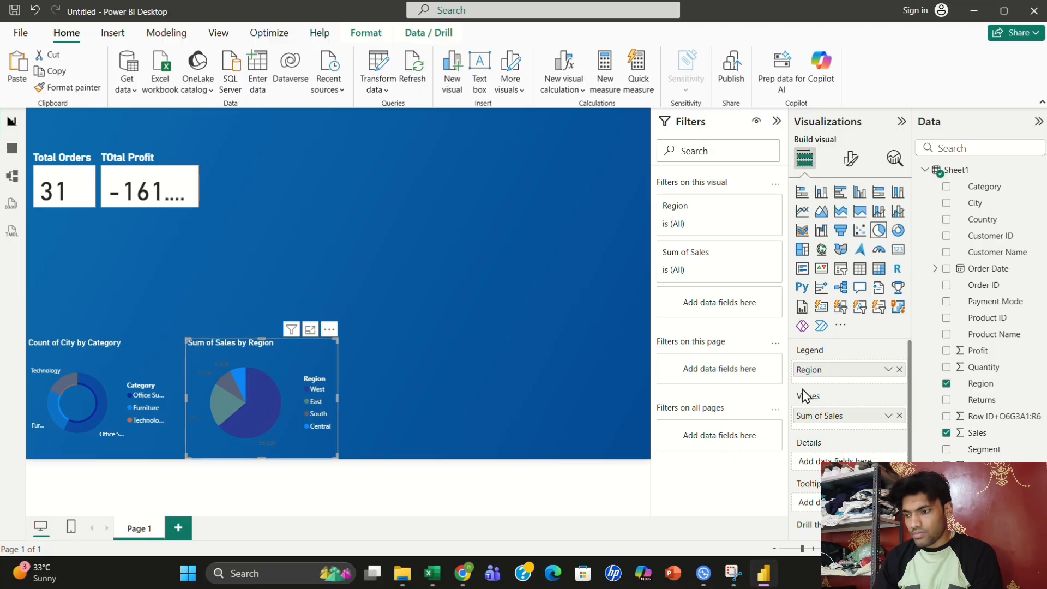
pyautogui.click(147, 360)
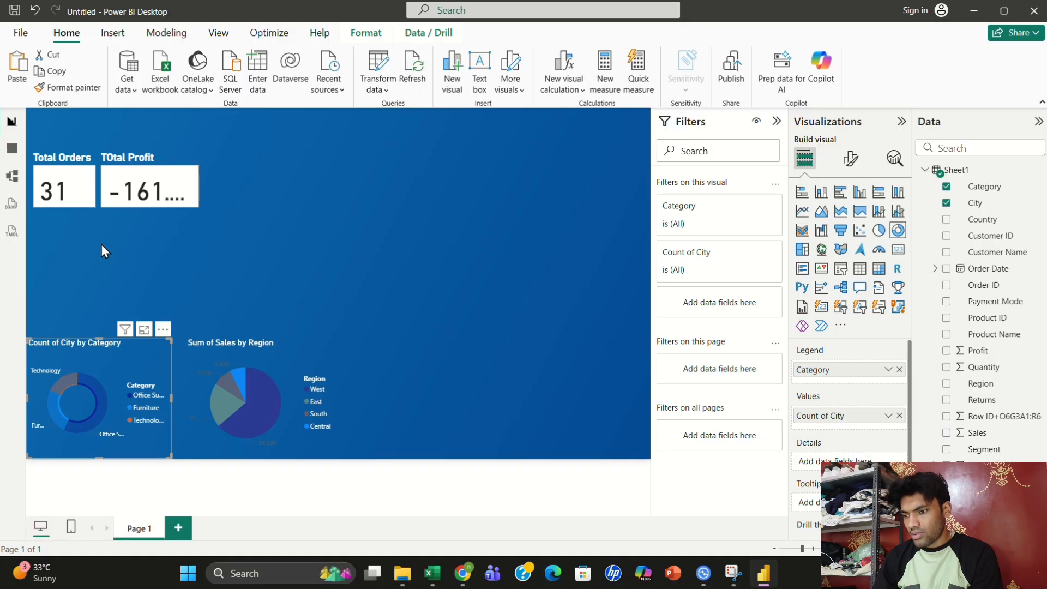
pyautogui.click(79, 90)
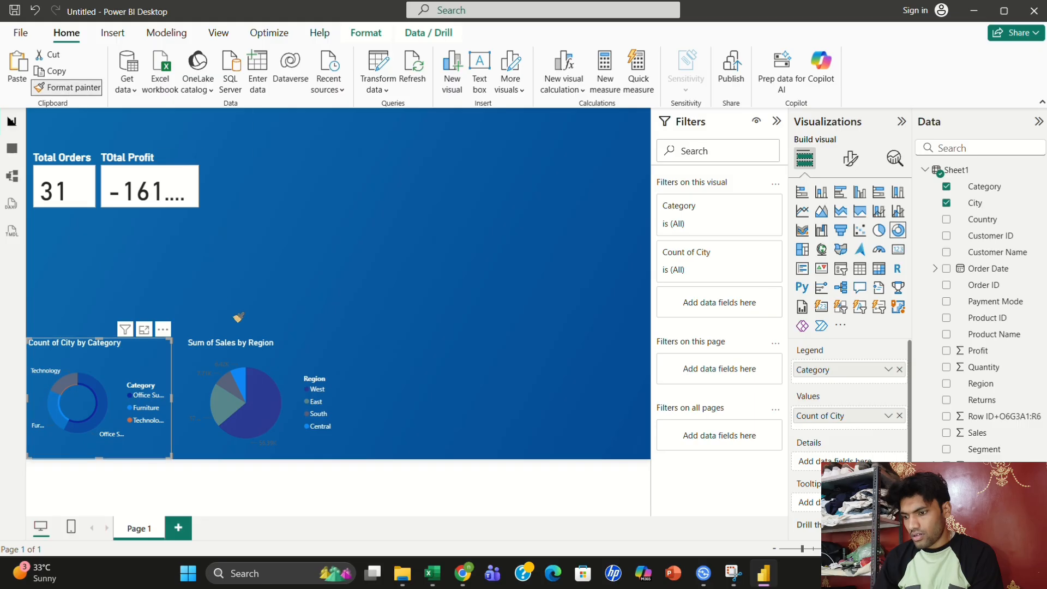
pyautogui.click(236, 353)
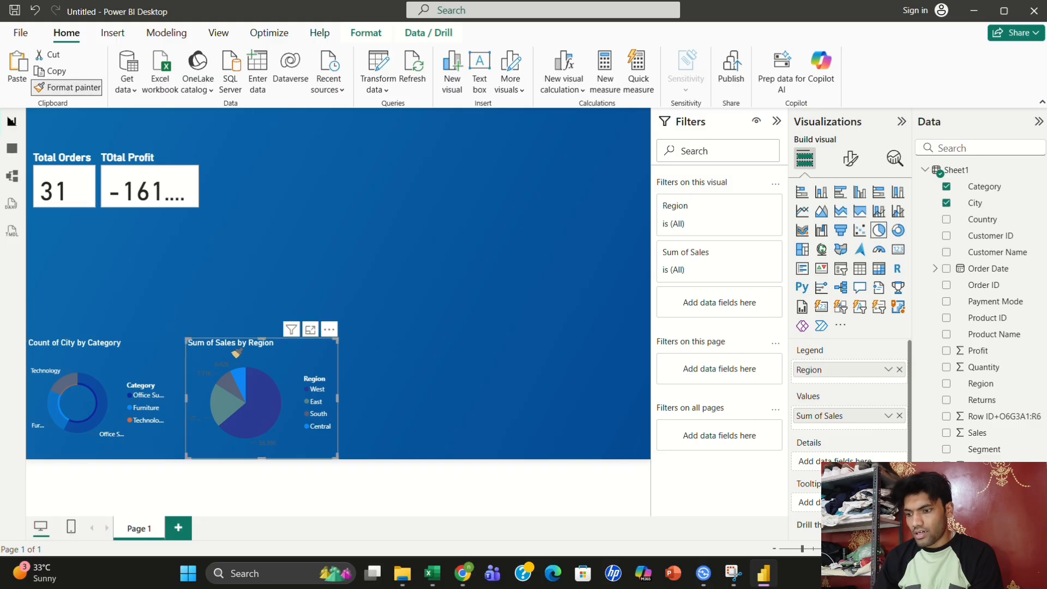
pyautogui.click(414, 359)
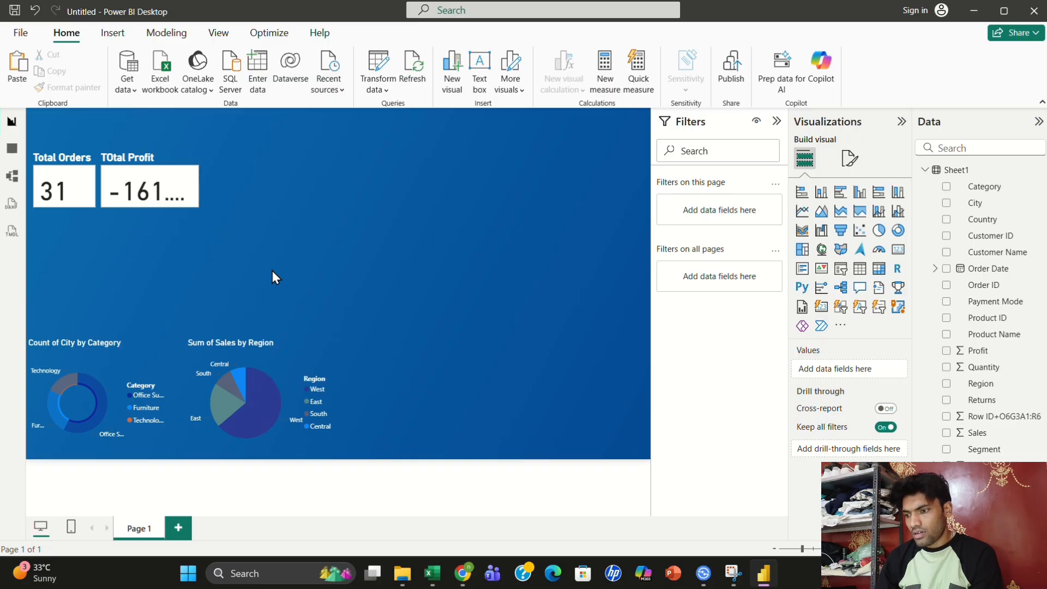
pyautogui.click(172, 201)
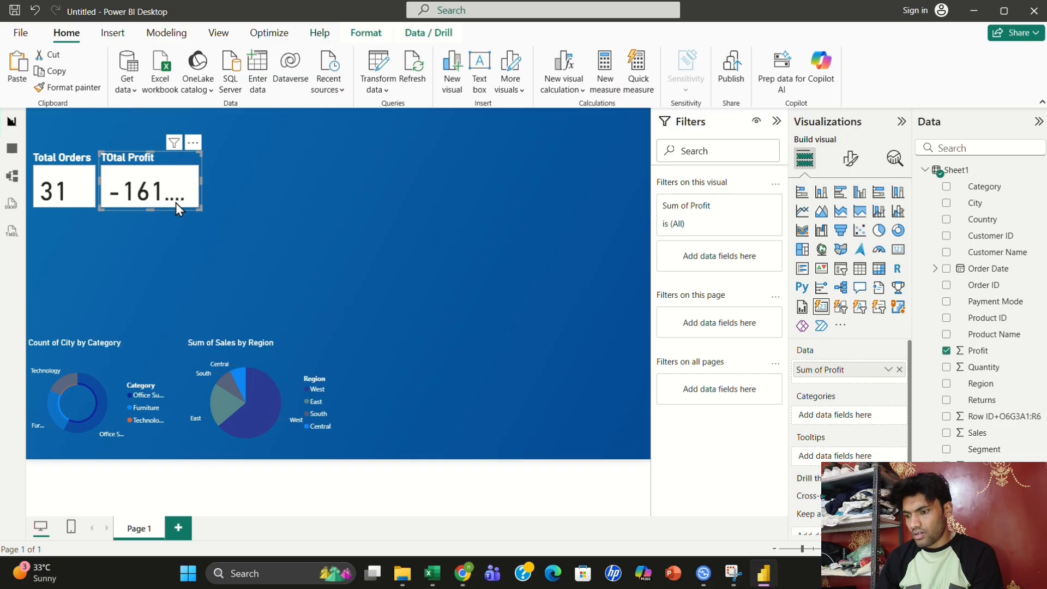
pyautogui.click(294, 264)
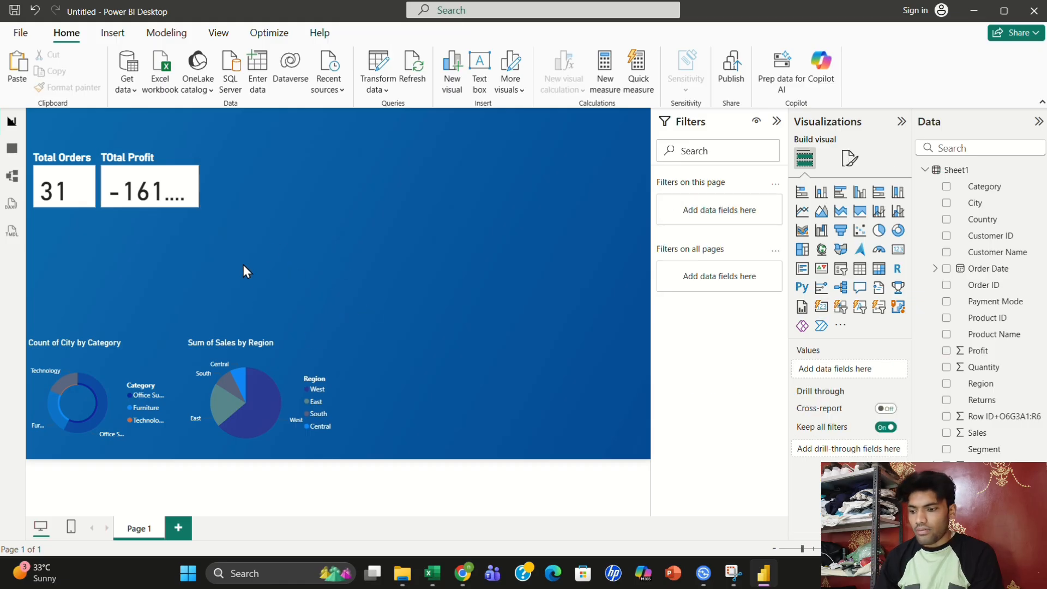
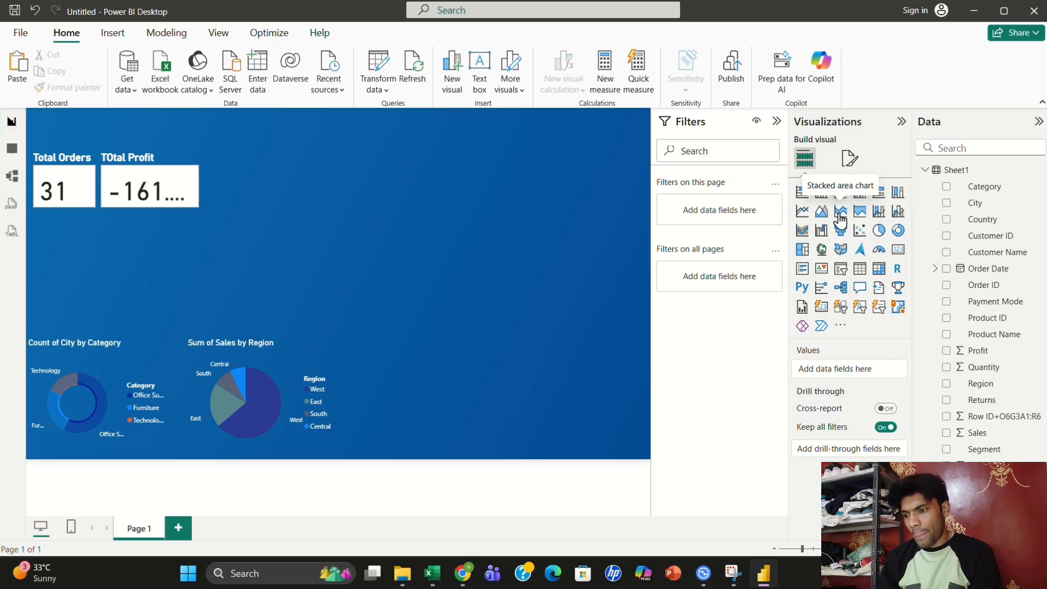
# Insert a stacked area chart in the empty area above the pie chart and try Order ID on its X-axis
pyautogui.click(840, 213)
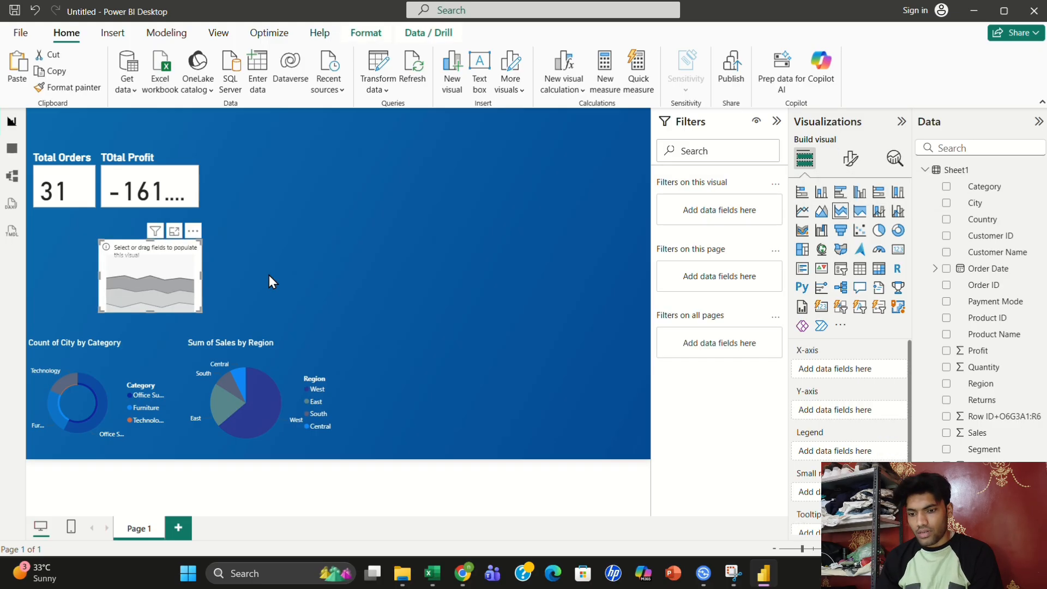
pyautogui.moveTo(135, 279); pyautogui.dragTo(304, 250)
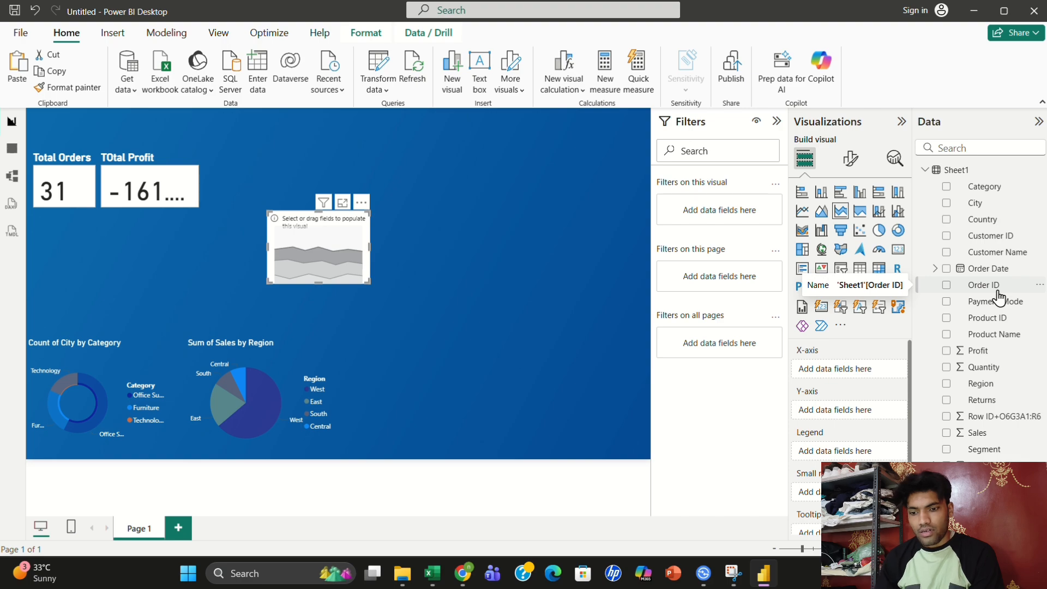
pyautogui.moveTo(998, 292); pyautogui.dragTo(872, 374)
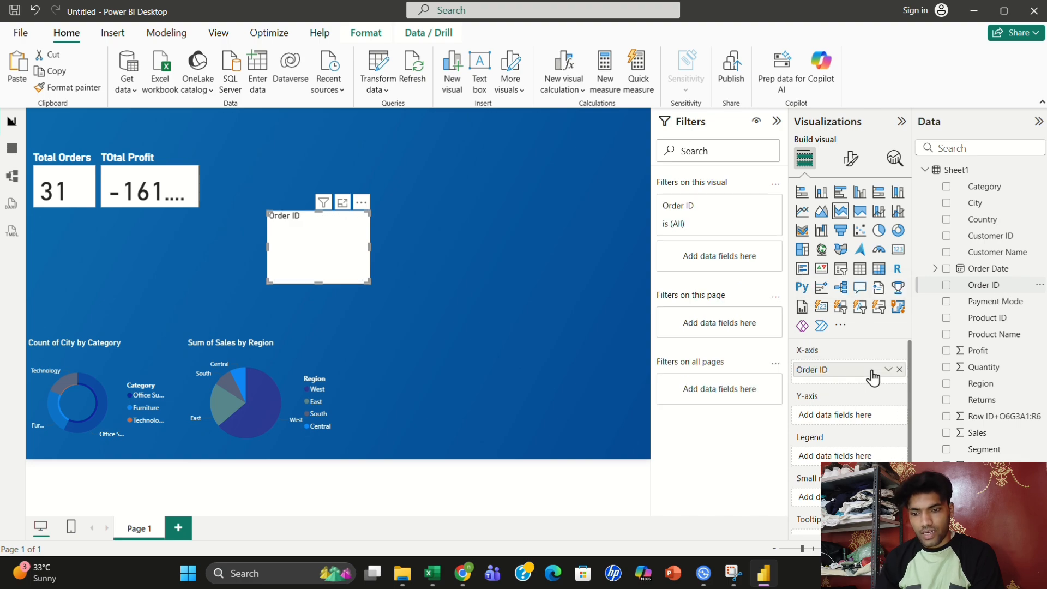
pyautogui.click(900, 370)
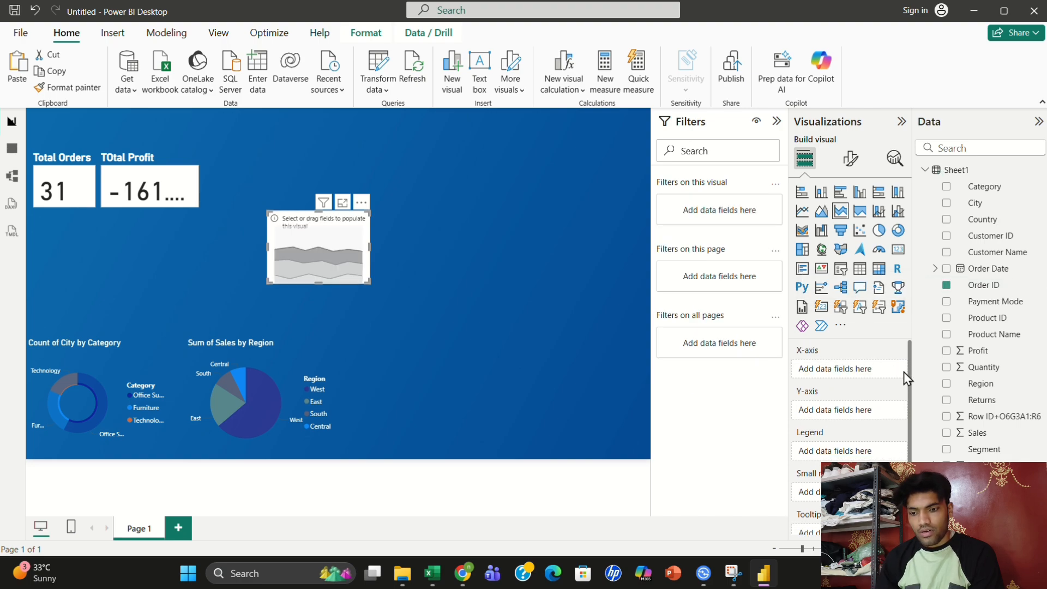
# Plot Sales on the Y-axis against Order Date on the X-axis of the empty area chart, keeping only the Year level
pyautogui.moveTo(1003, 270); pyautogui.dragTo(876, 370)
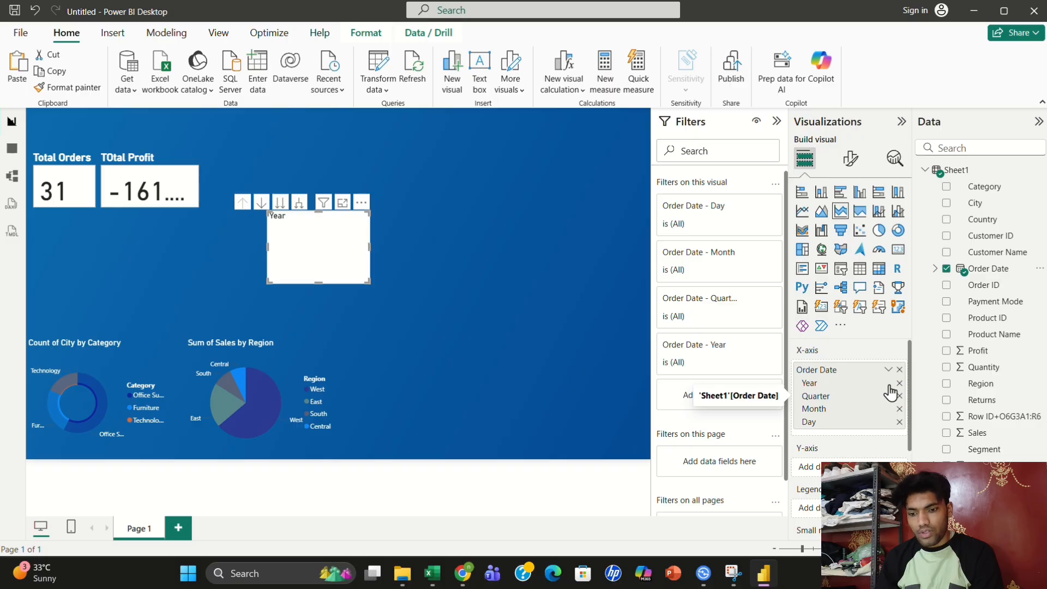
pyautogui.click(899, 423)
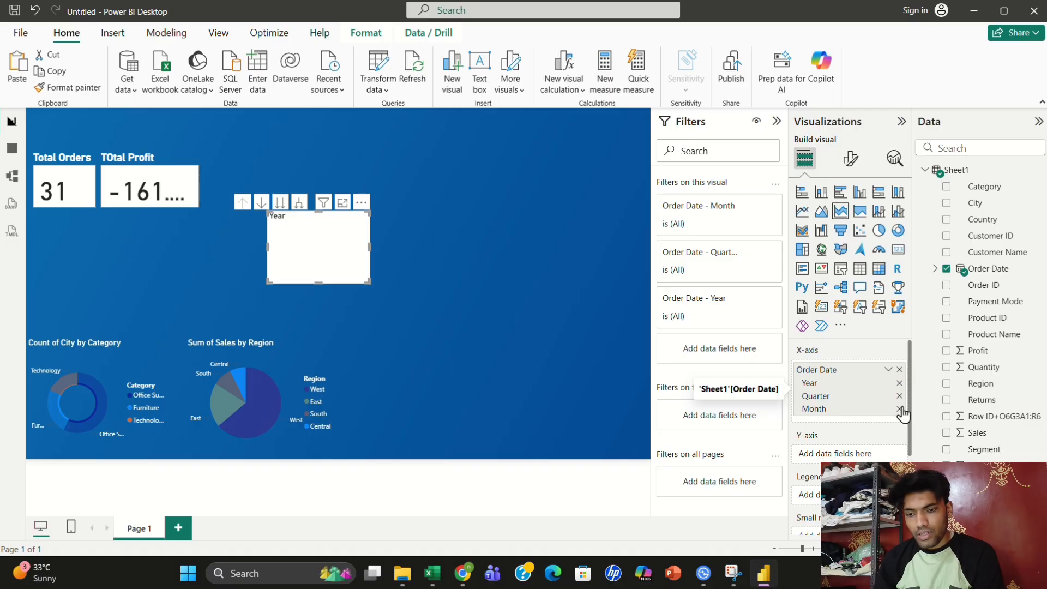
pyautogui.click(899, 409)
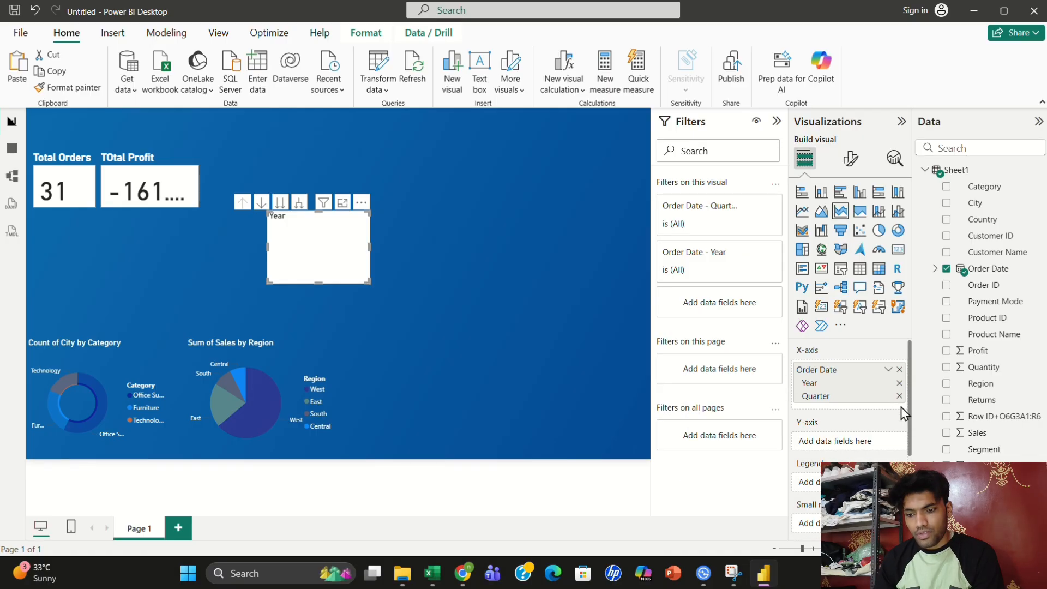
pyautogui.click(899, 395)
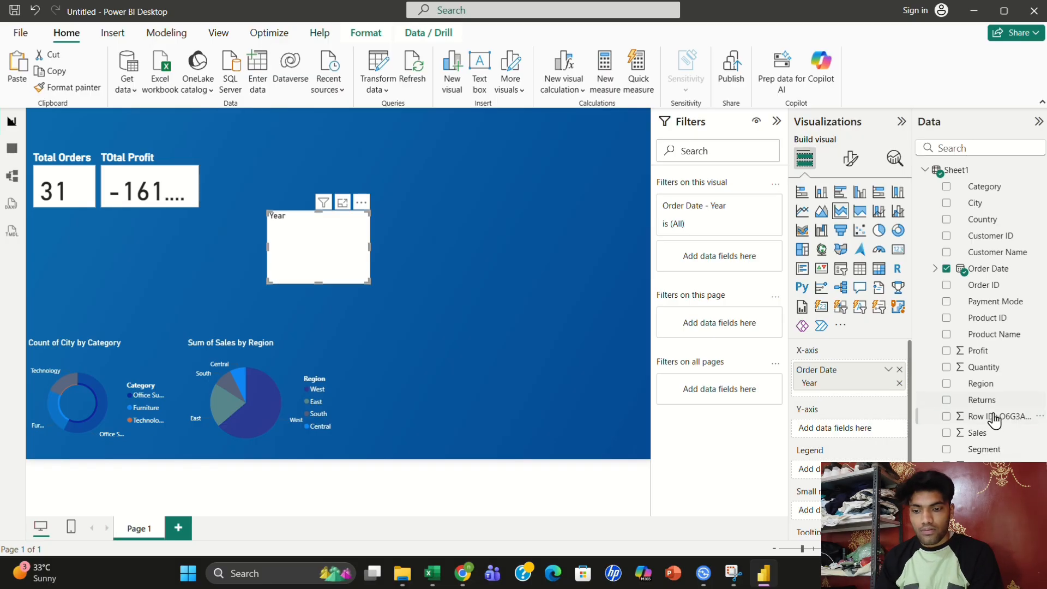
pyautogui.moveTo(990, 432); pyautogui.dragTo(840, 434)
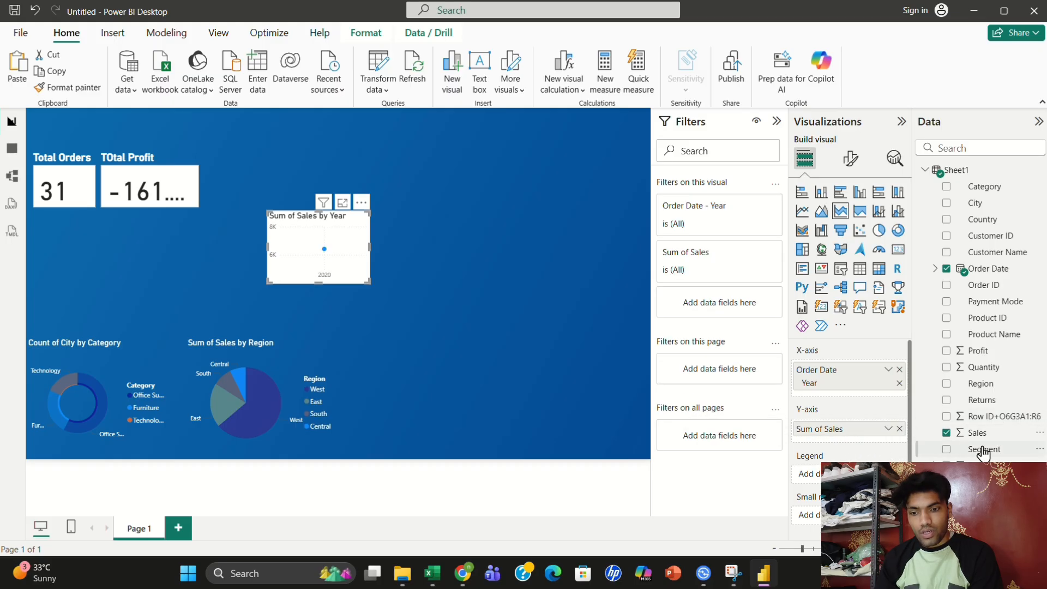
# Add Order Date to the area chart's legend as a Date Hierarchy and widen the chart
pyautogui.moveTo(978, 269); pyautogui.dragTo(806, 471)
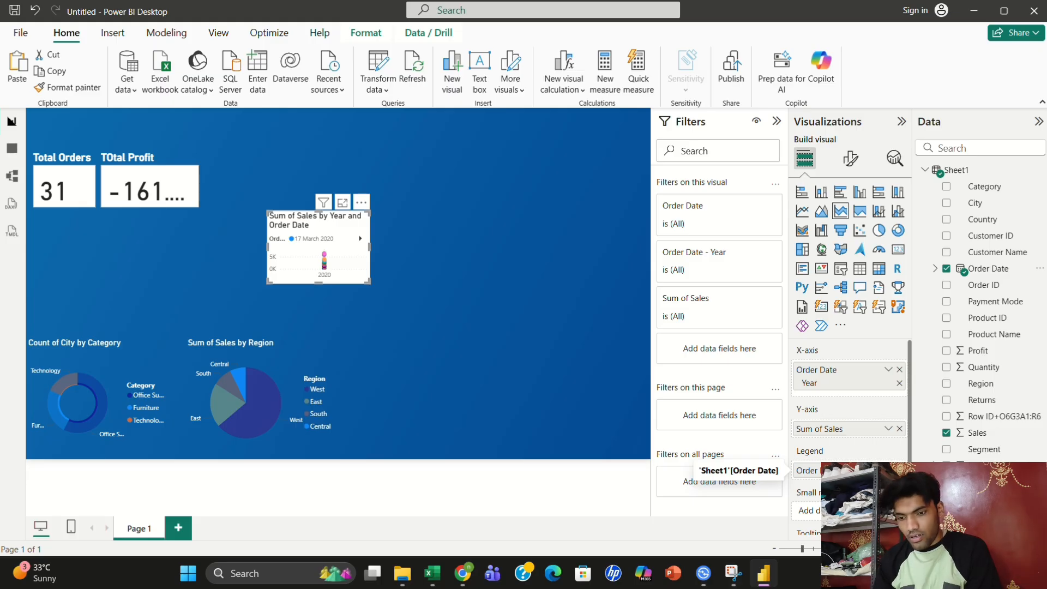
pyautogui.click(888, 470)
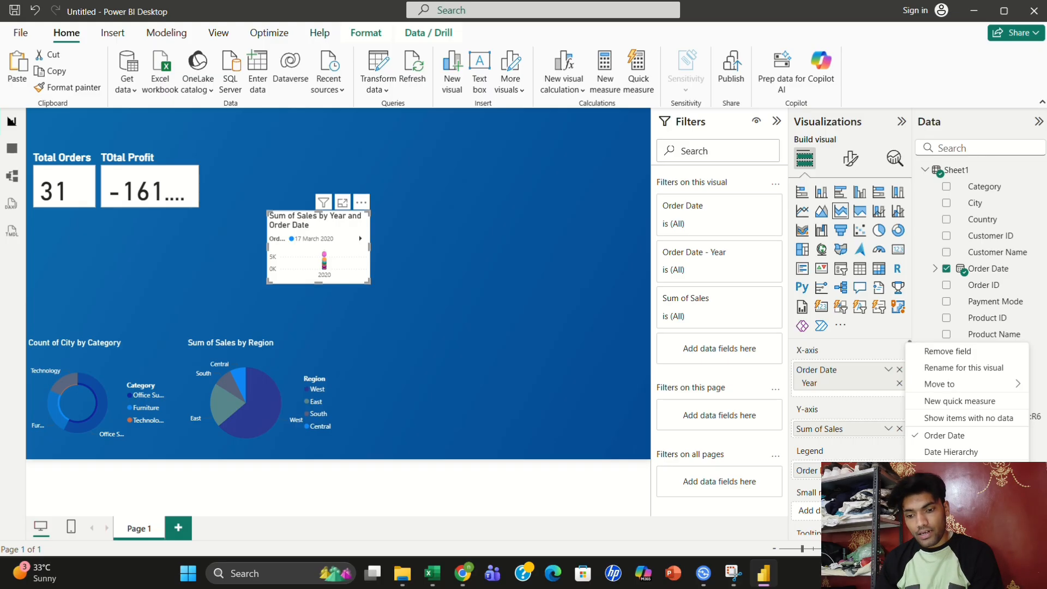
pyautogui.click(960, 452)
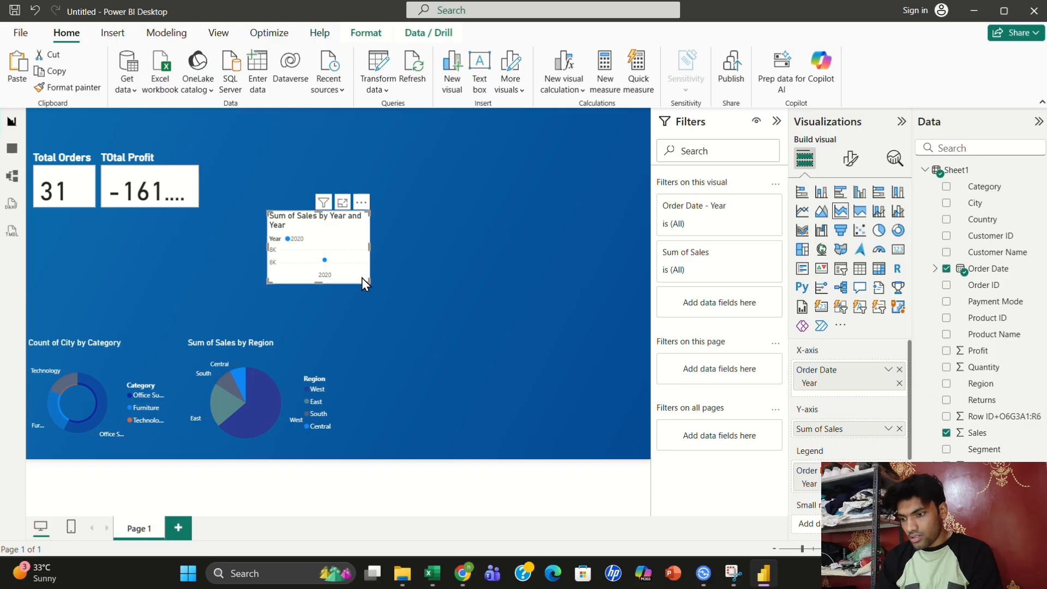
pyautogui.moveTo(364, 280); pyautogui.dragTo(432, 276)
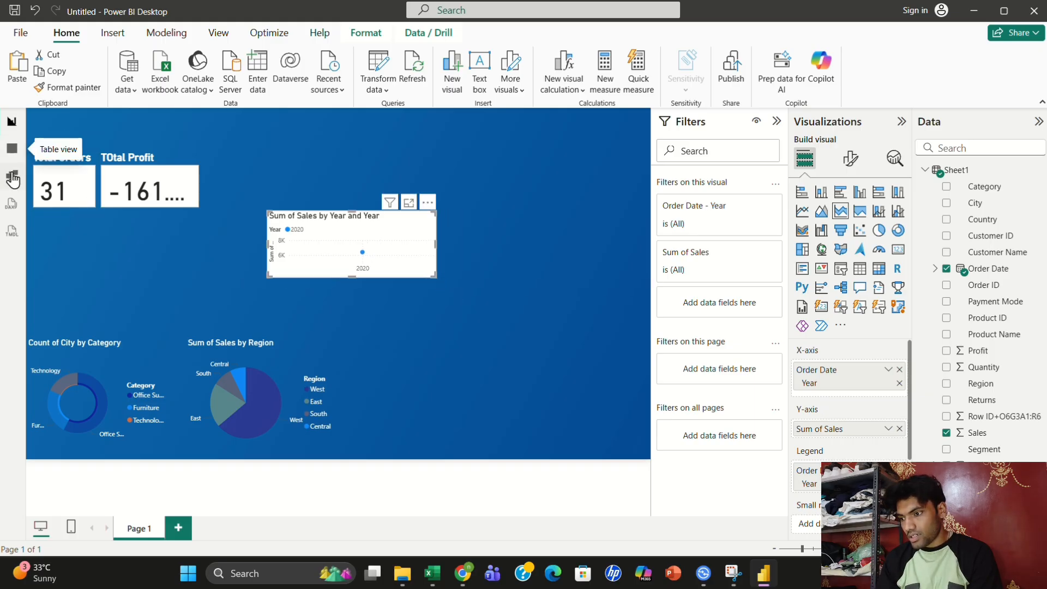
# Examine the range of Ship Date values in the data table, then return to the report page
pyautogui.click(12, 151)
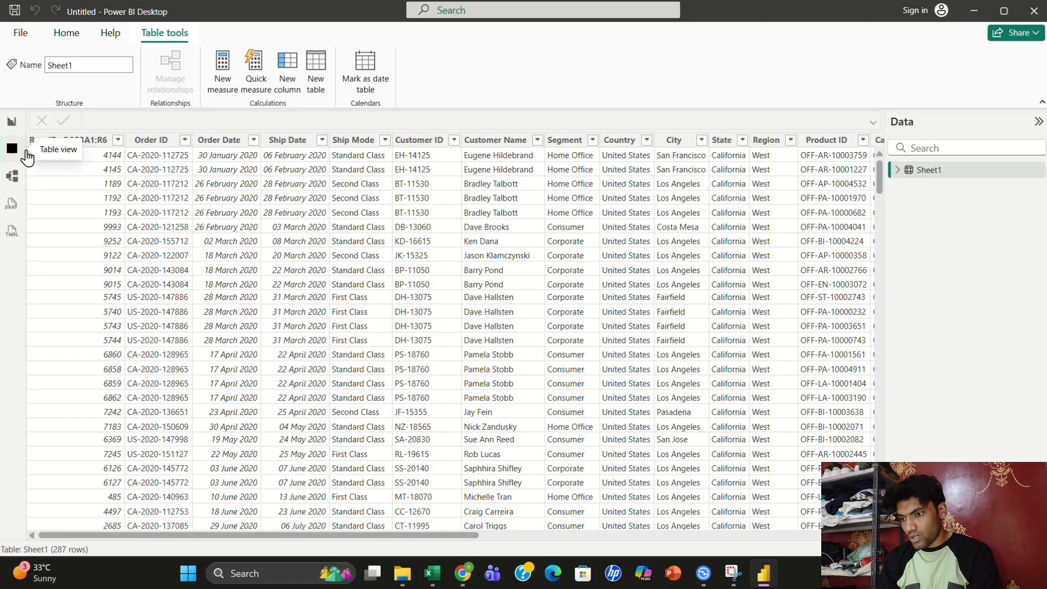
pyautogui.click(322, 141)
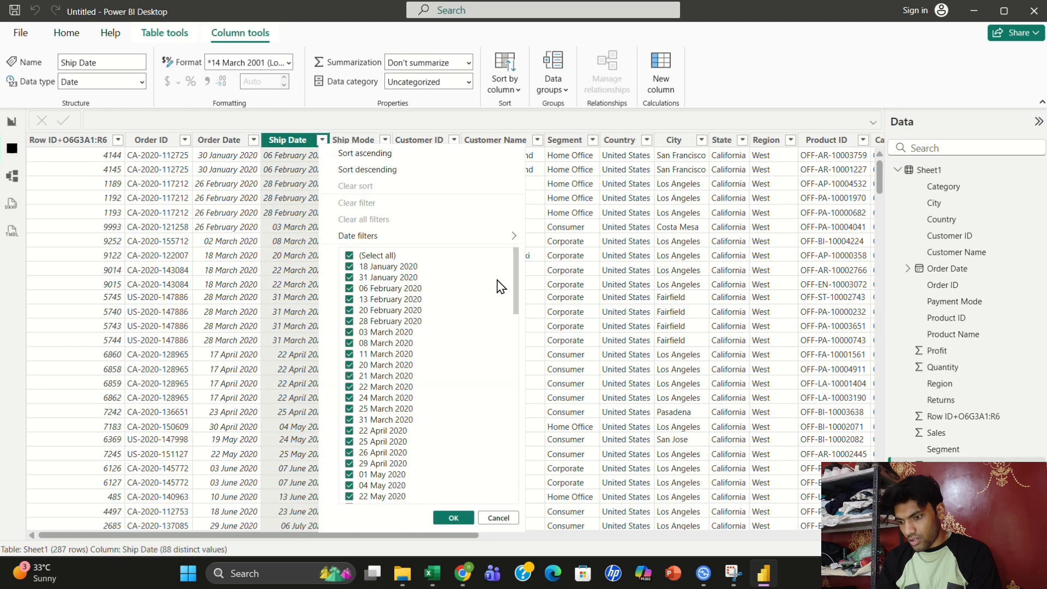
pyautogui.moveTo(516, 295); pyautogui.dragTo(492, 541)
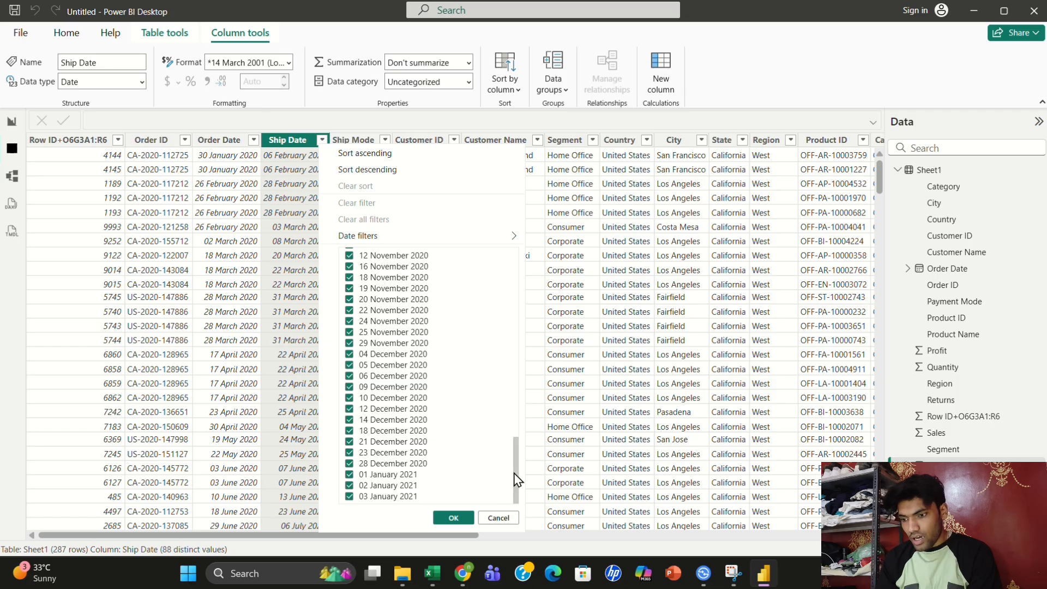
pyautogui.moveTo(516, 479); pyautogui.dragTo(519, 276)
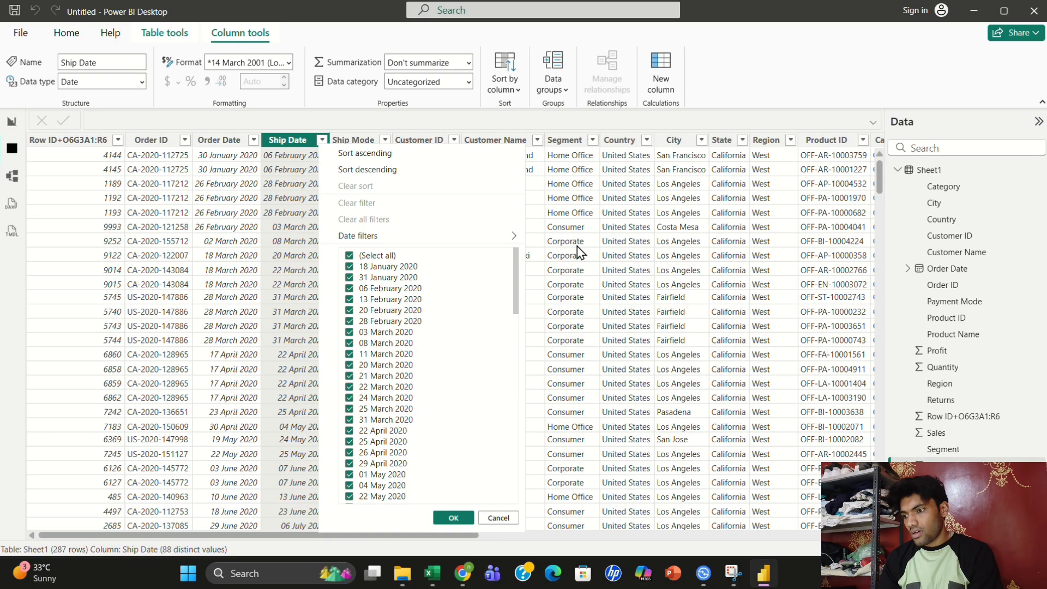
pyautogui.click(9, 123)
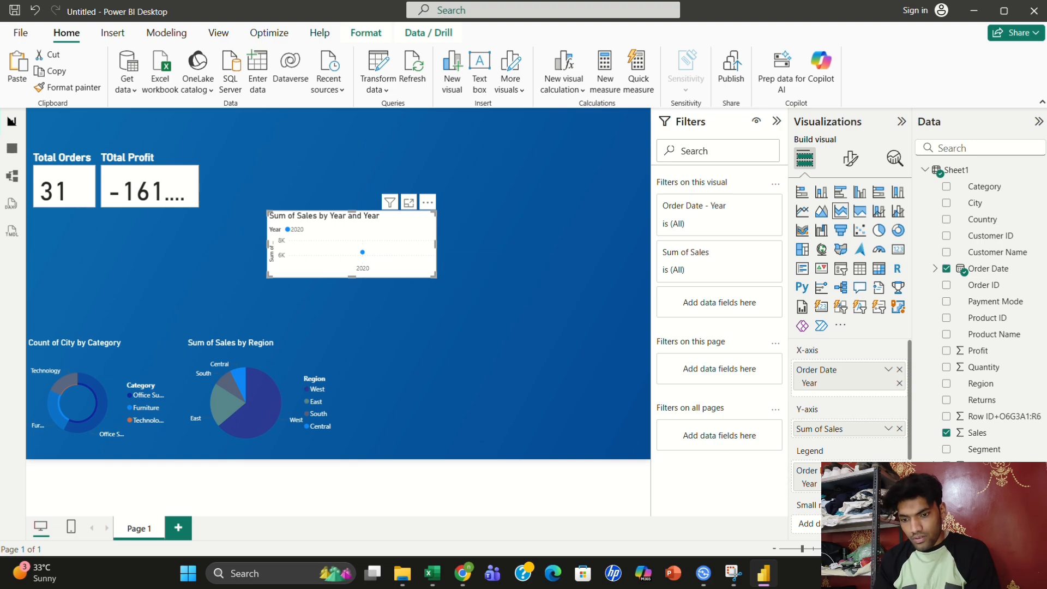
pyautogui.click(888, 470)
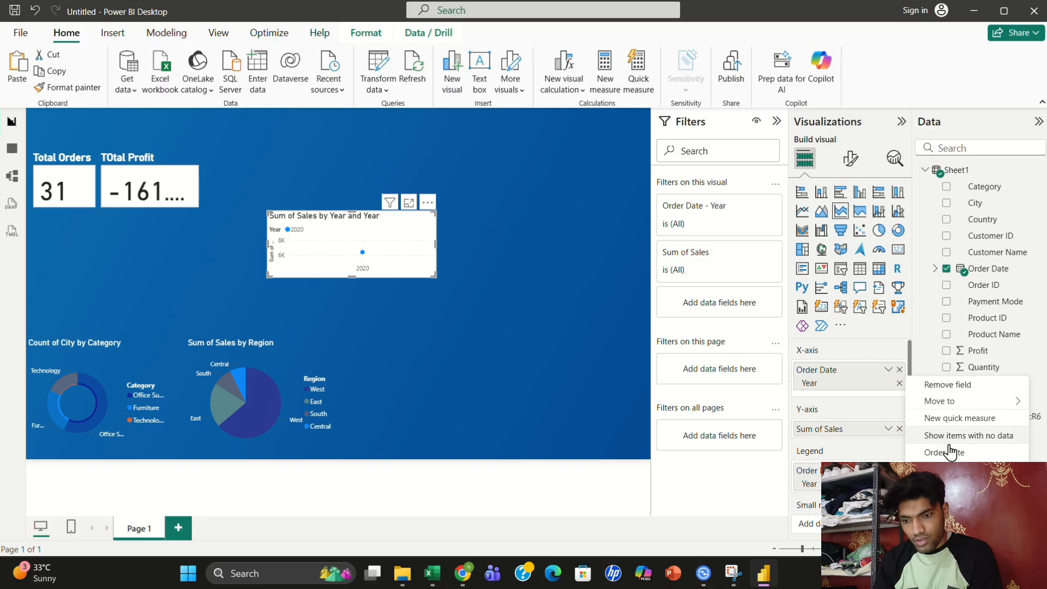
pyautogui.moveTo(955, 401)
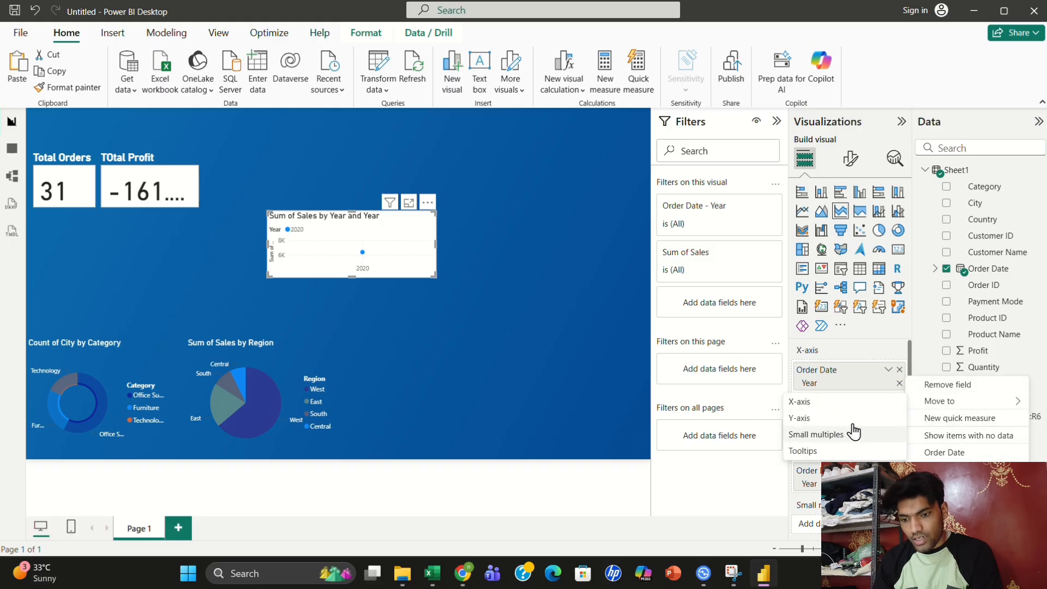
pyautogui.click(891, 470)
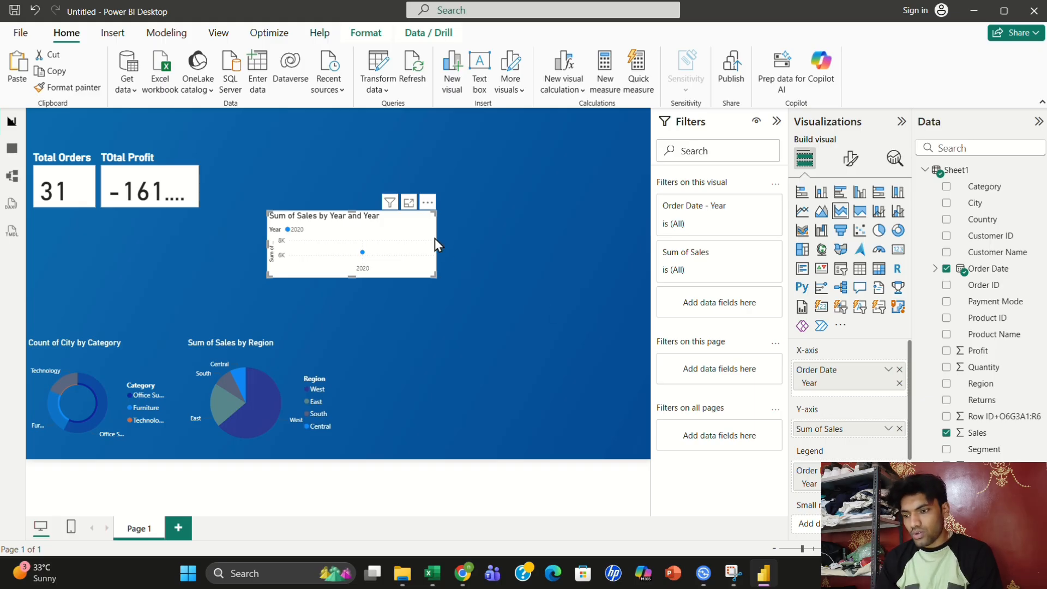
# Filter the Ship Date column of the data table to 01, 02 and 03 January 2021
pyautogui.click(11, 149)
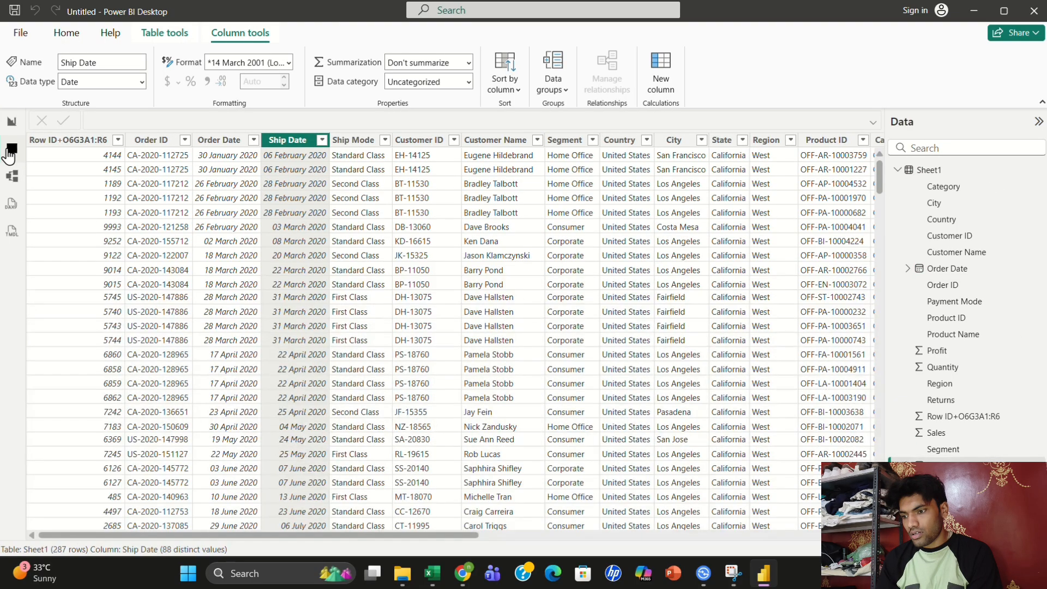
pyautogui.click(323, 140)
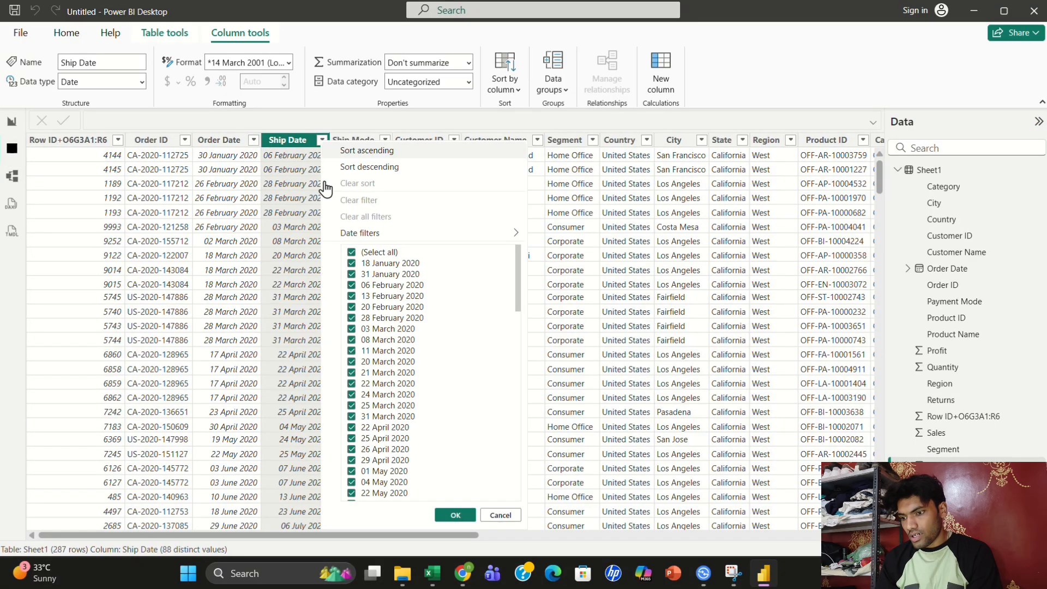
pyautogui.click(352, 257)
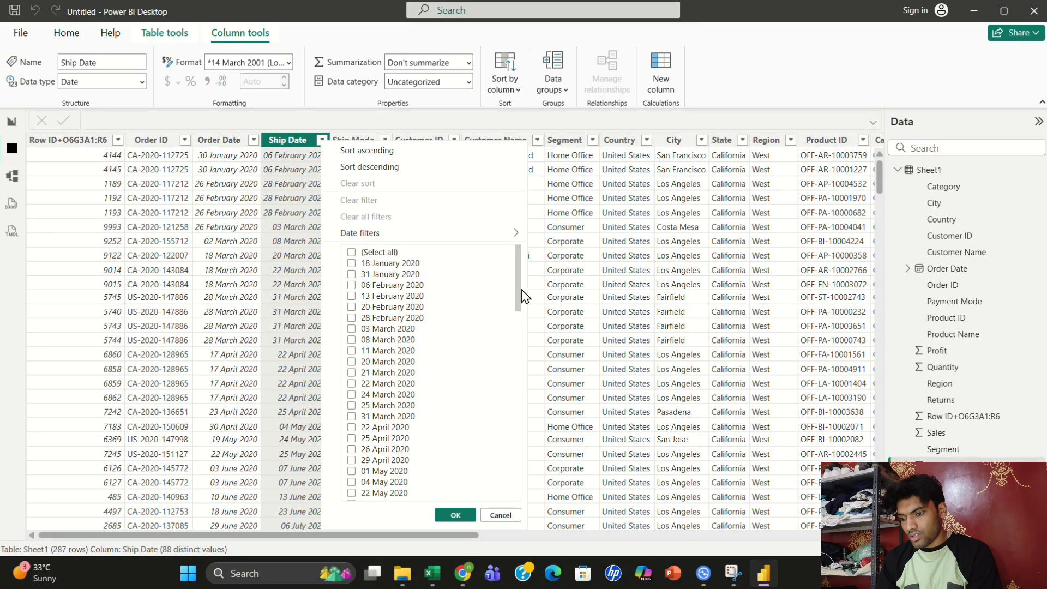
pyautogui.moveTo(519, 285); pyautogui.dragTo(435, 544)
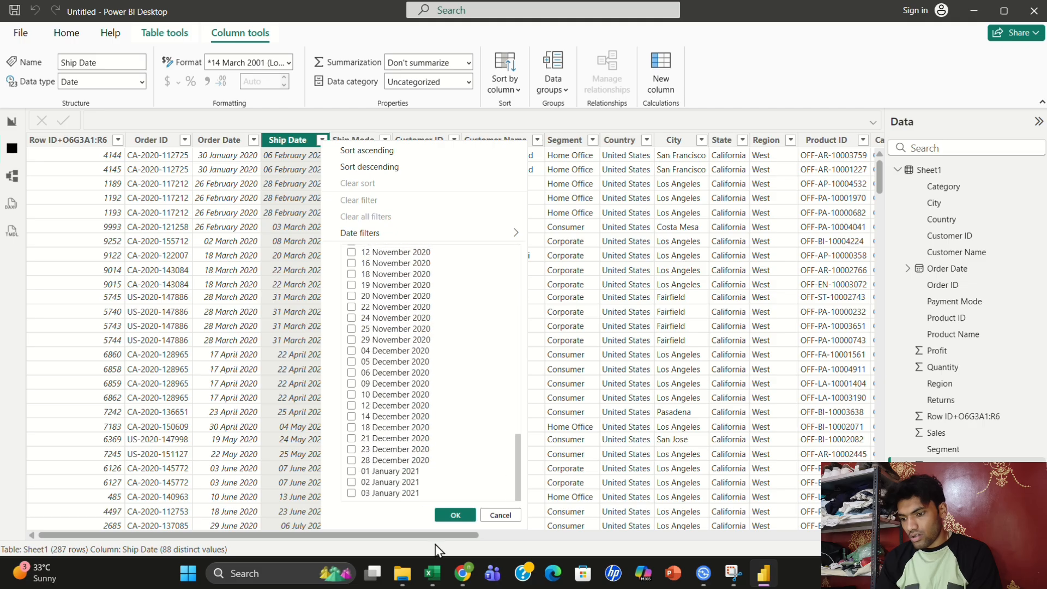
pyautogui.click(352, 471)
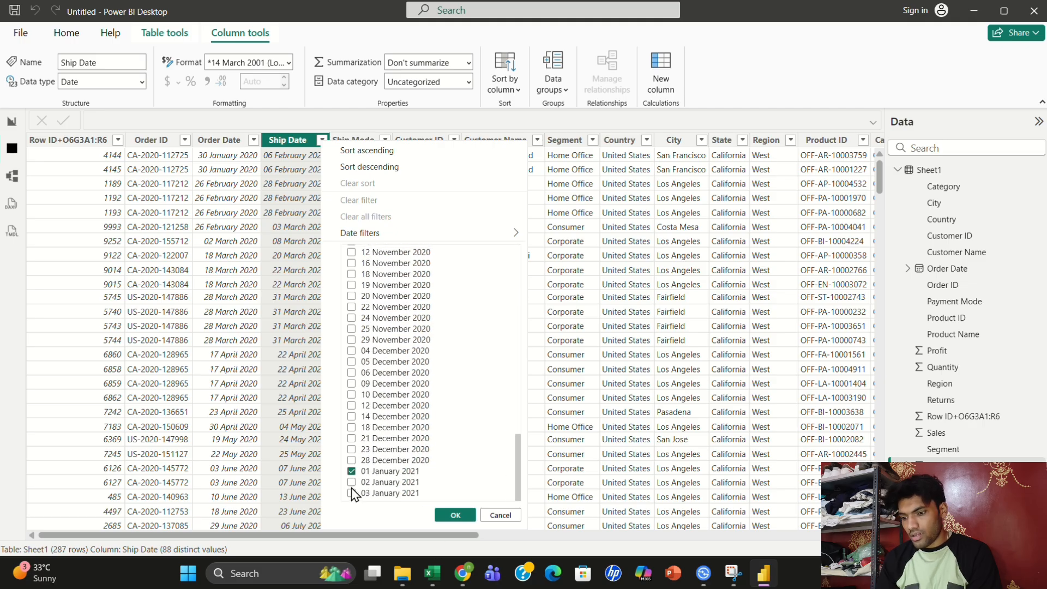
pyautogui.click(351, 482)
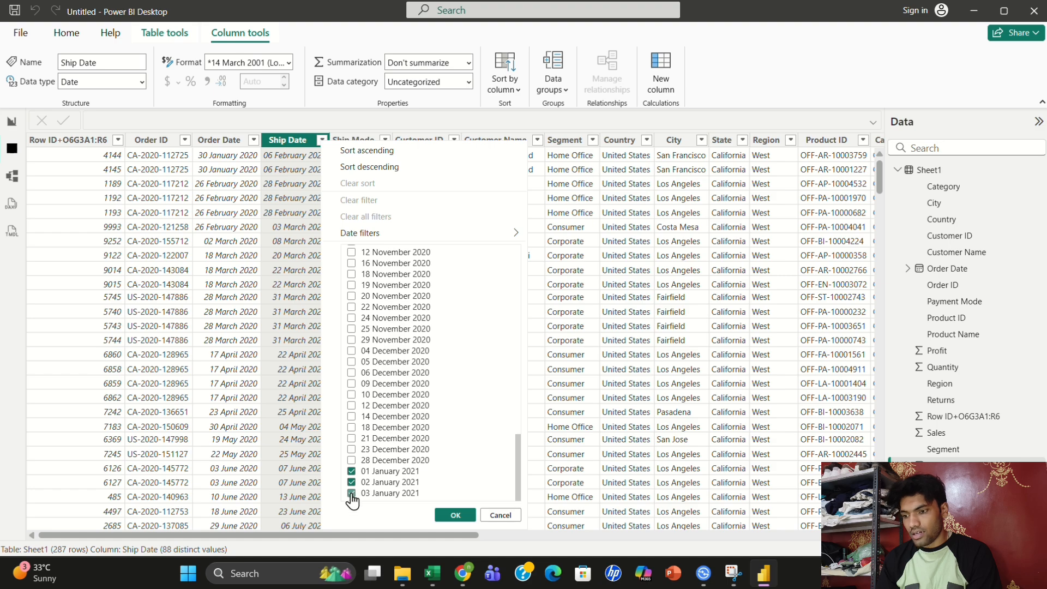
pyautogui.click(456, 515)
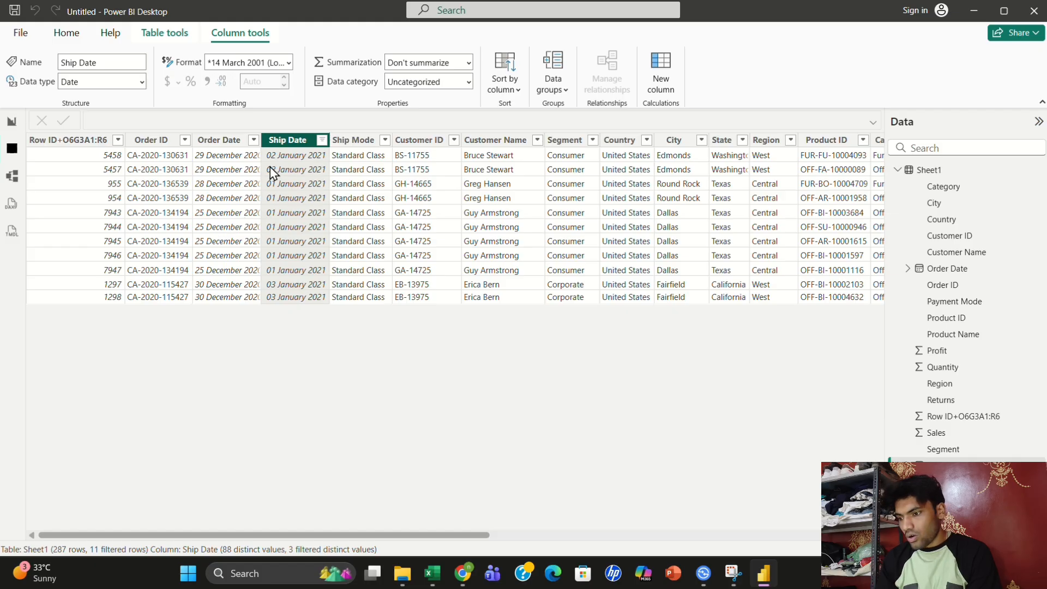
# Check which Order Date values belong to the filtered rows, then return to the report page
pyautogui.click(255, 141)
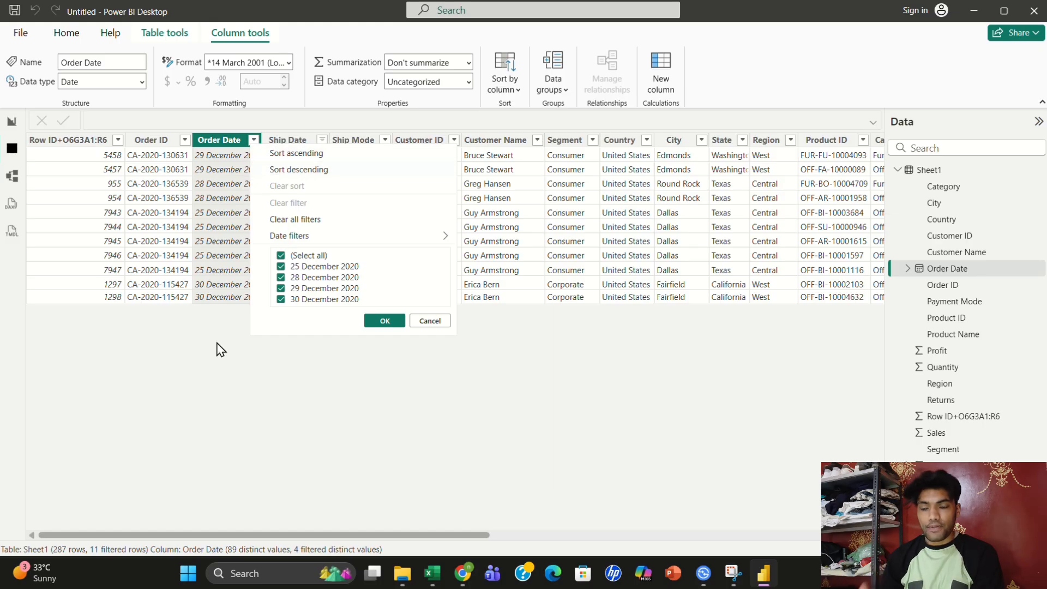
pyautogui.click(221, 368)
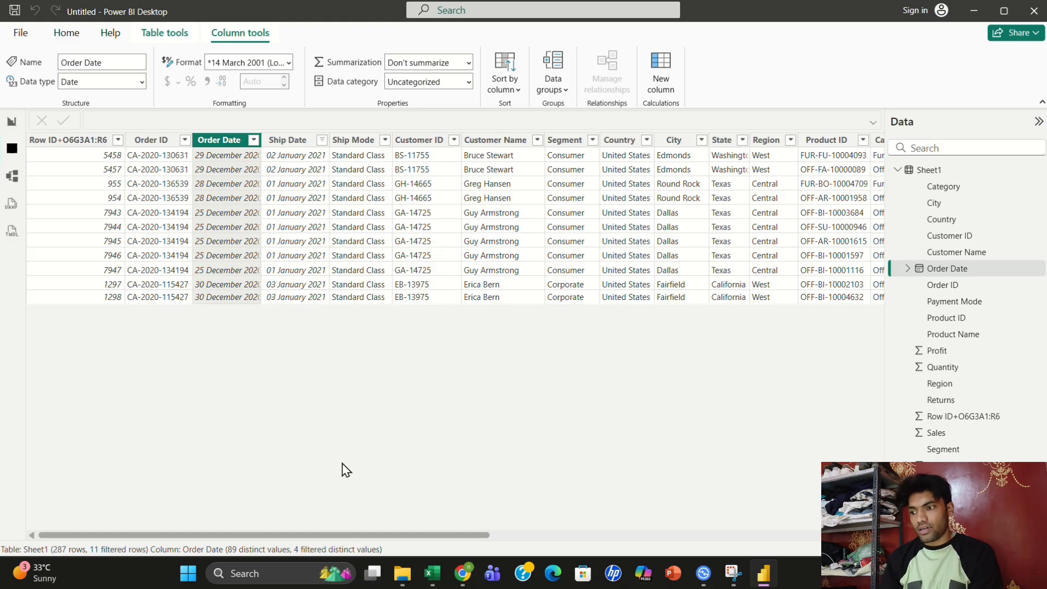
pyautogui.click(12, 124)
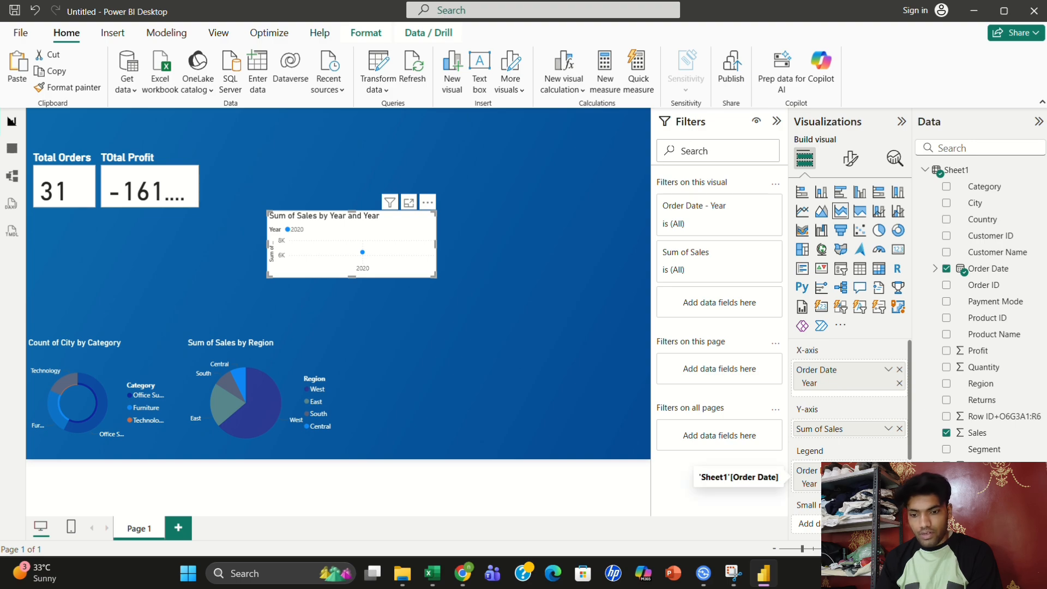
# Replace Order Date in the area chart's legend with Ship Date, set as a Date Hierarchy
pyautogui.click(899, 471)
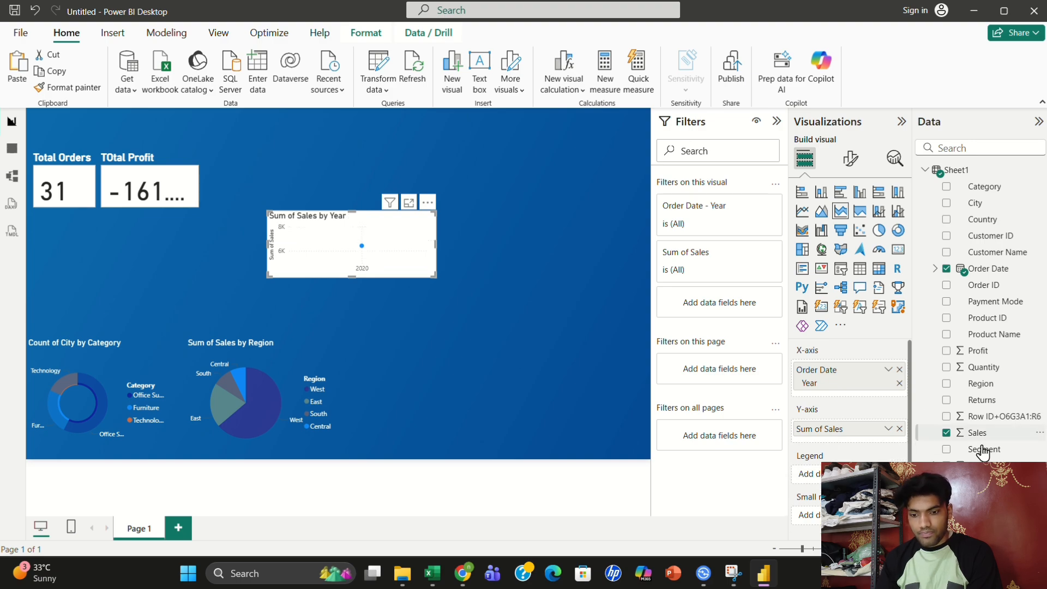
pyautogui.moveTo(982, 465); pyautogui.dragTo(807, 470)
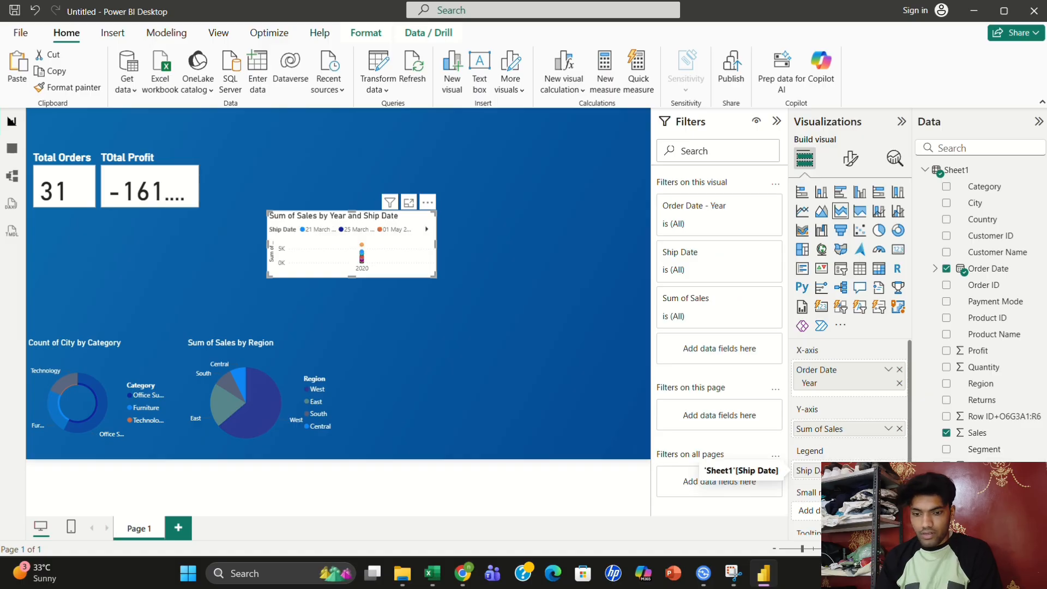
pyautogui.click(888, 470)
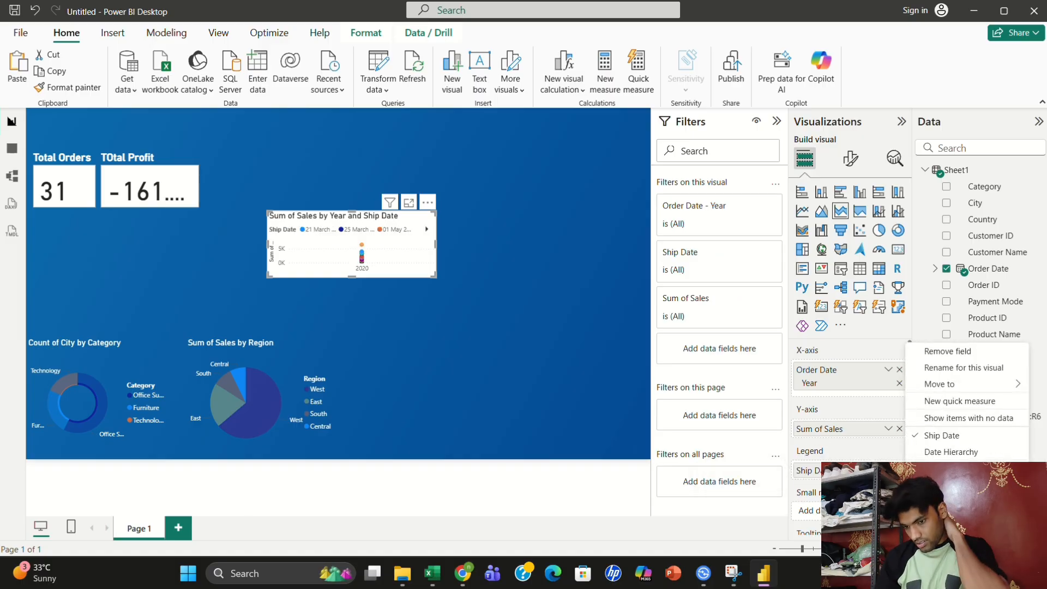
pyautogui.click(932, 452)
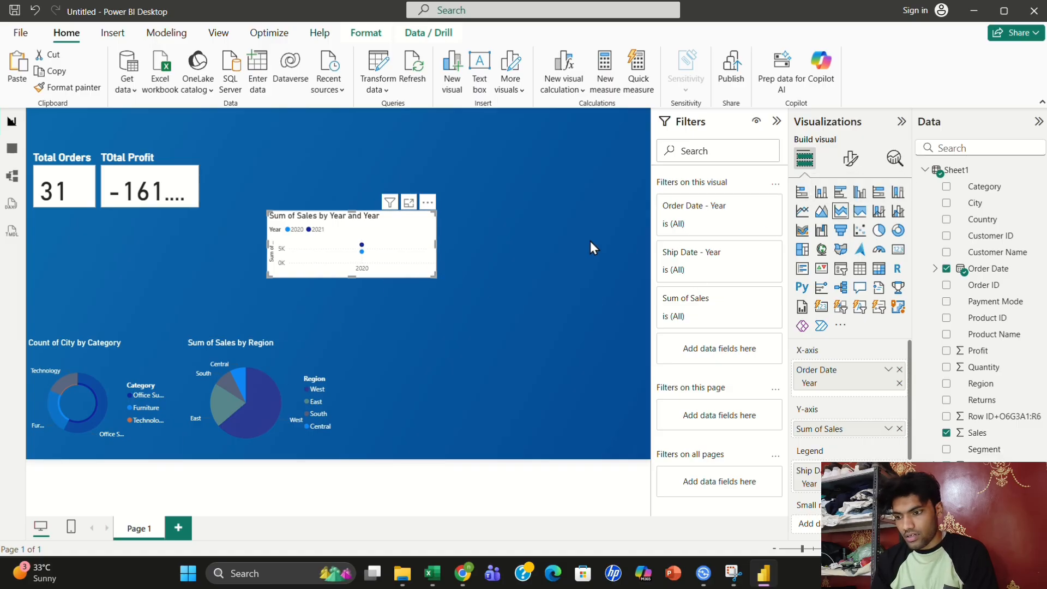
# Try the sales visual as 100% stacked area, line and stacked column, and line and clustered column charts, ending with a line chart
pyautogui.click(861, 216)
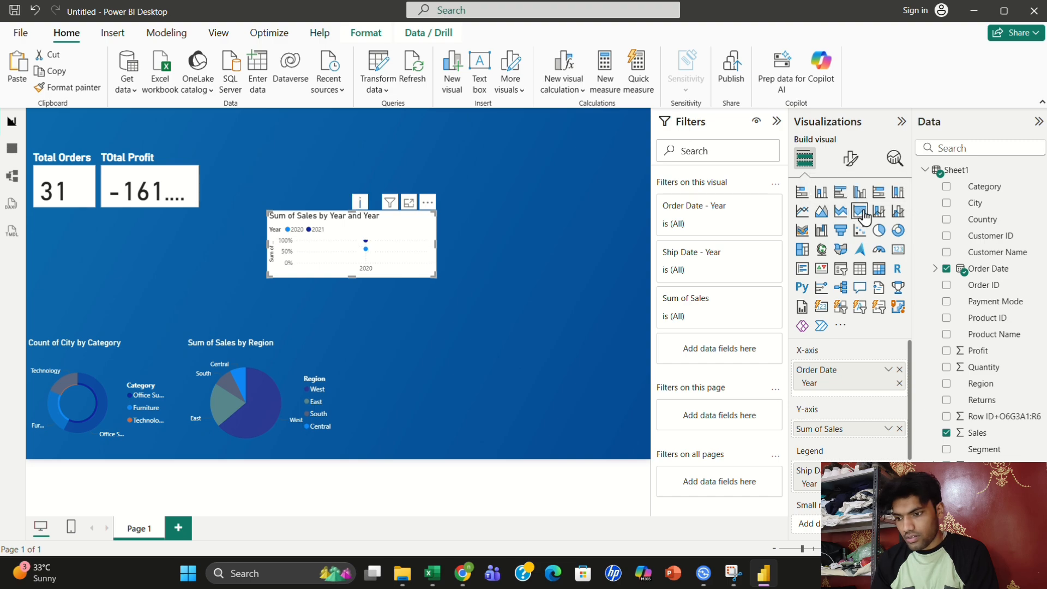
pyautogui.click(880, 217)
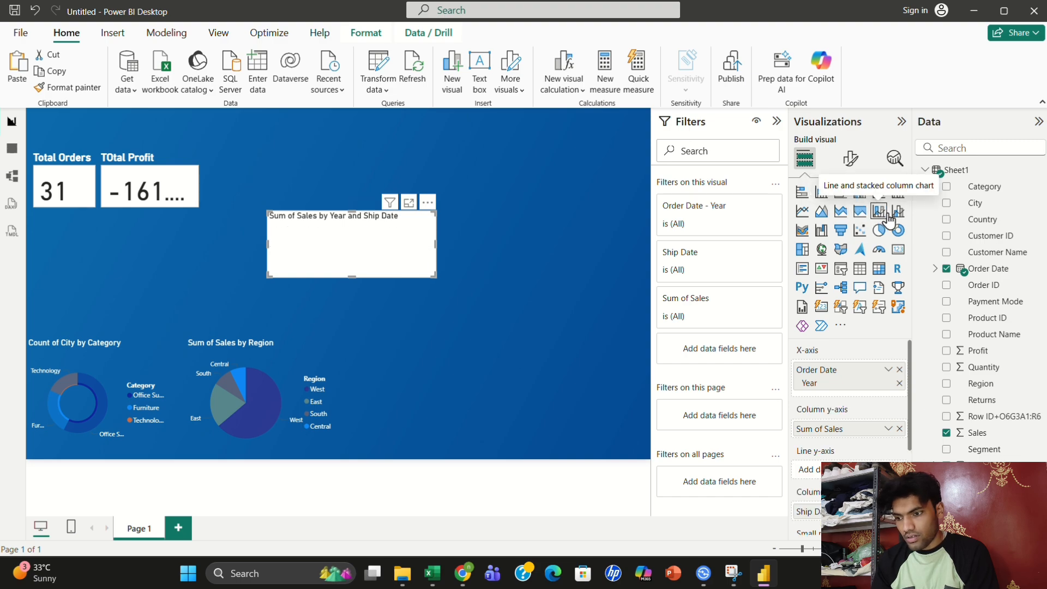
pyautogui.click(898, 213)
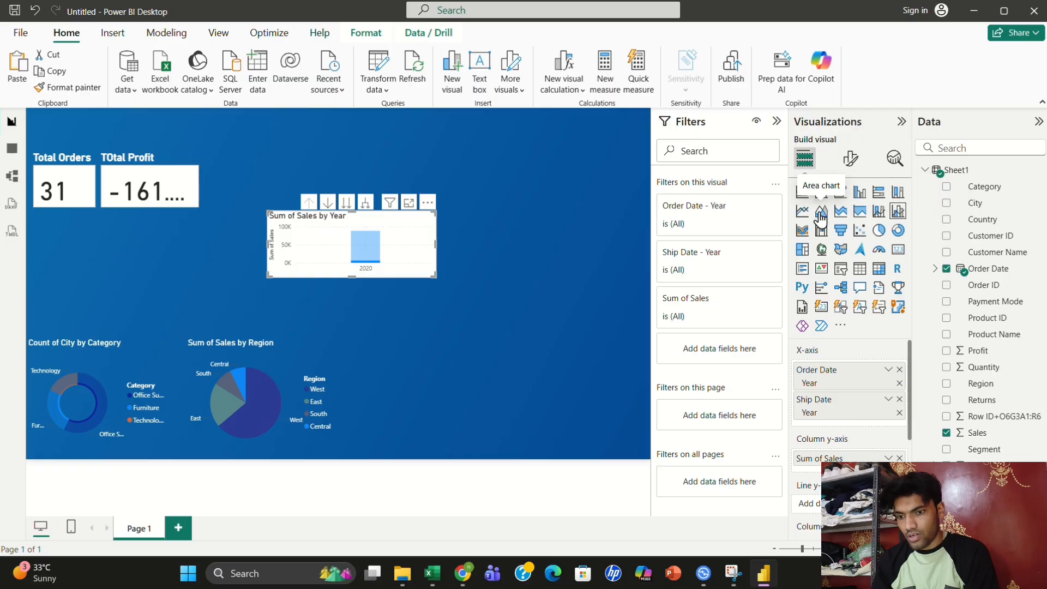
pyautogui.click(804, 213)
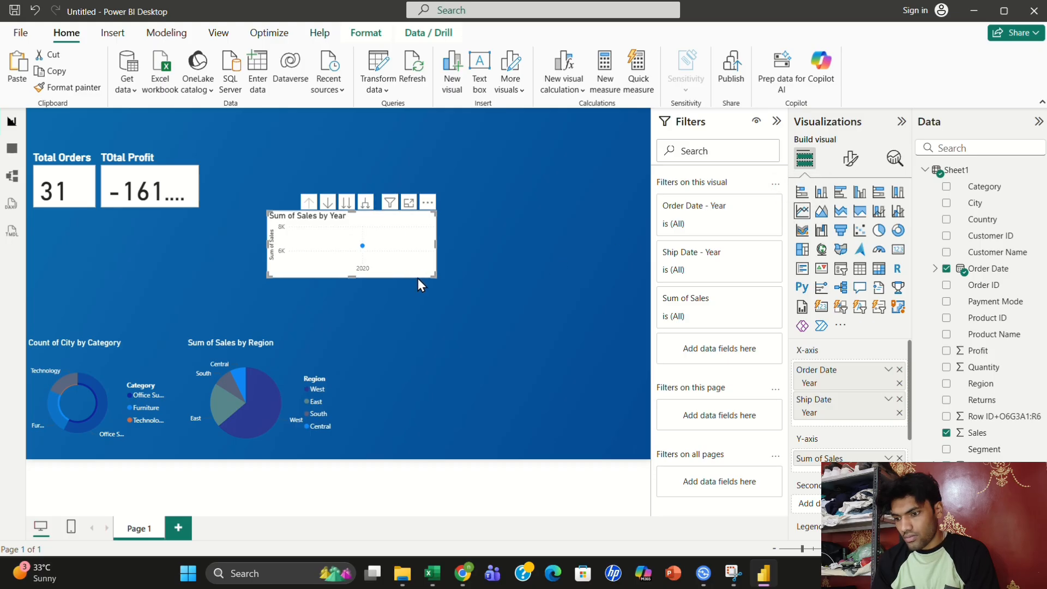
# Enlarge the sales line chart and move Ship Date from the x-axis to the secondary y-axis
pyautogui.moveTo(432, 276); pyautogui.dragTo(516, 294)
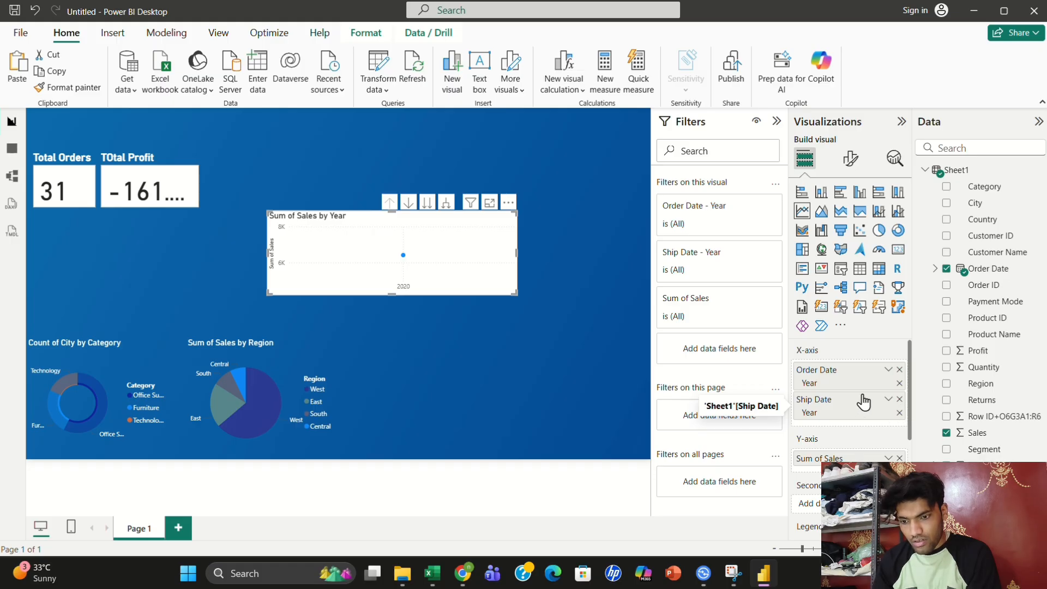
pyautogui.moveTo(839, 408); pyautogui.dragTo(807, 503)
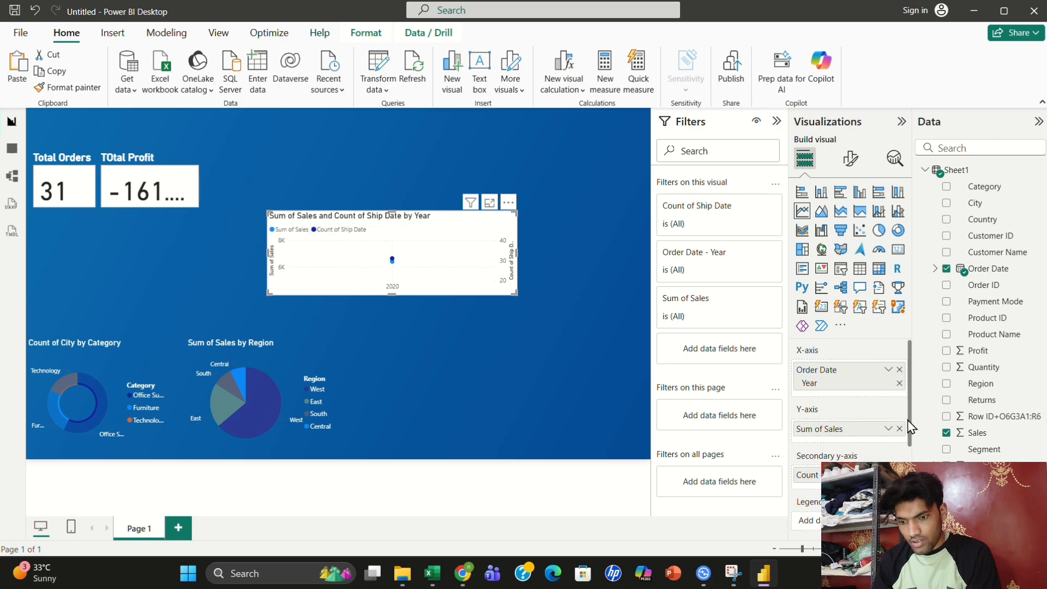
pyautogui.scroll(-2, 908, 419)
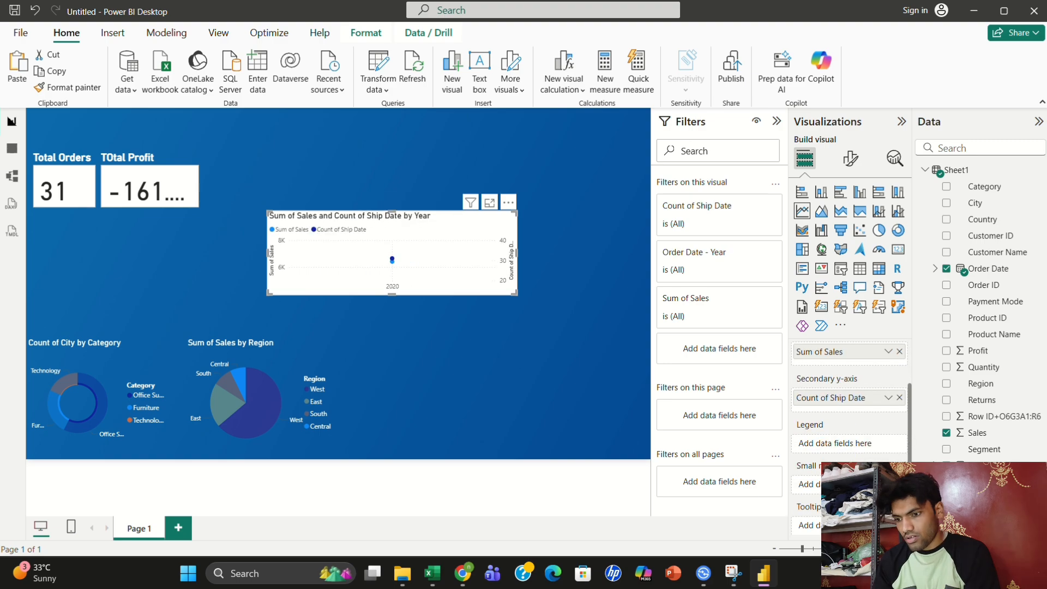
pyautogui.scroll(-2, 851, 409)
pyautogui.scroll(4, 846, 347)
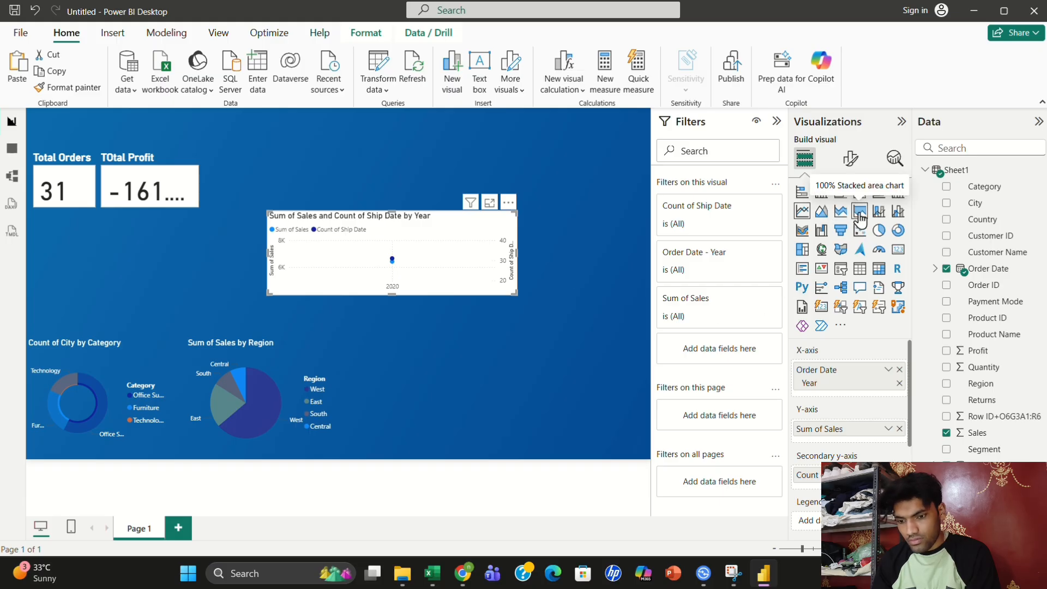
# Convert the visual to a stacked area chart and replace the Ship Date count with a Ship Date legend set as Date Hierarchy
pyautogui.click(840, 211)
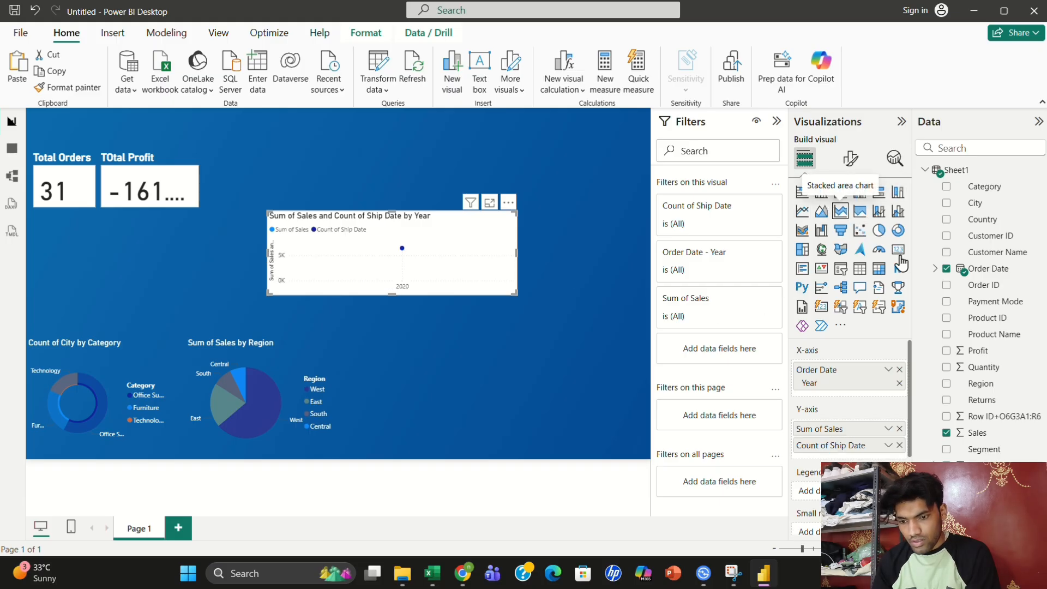
pyautogui.click(899, 445)
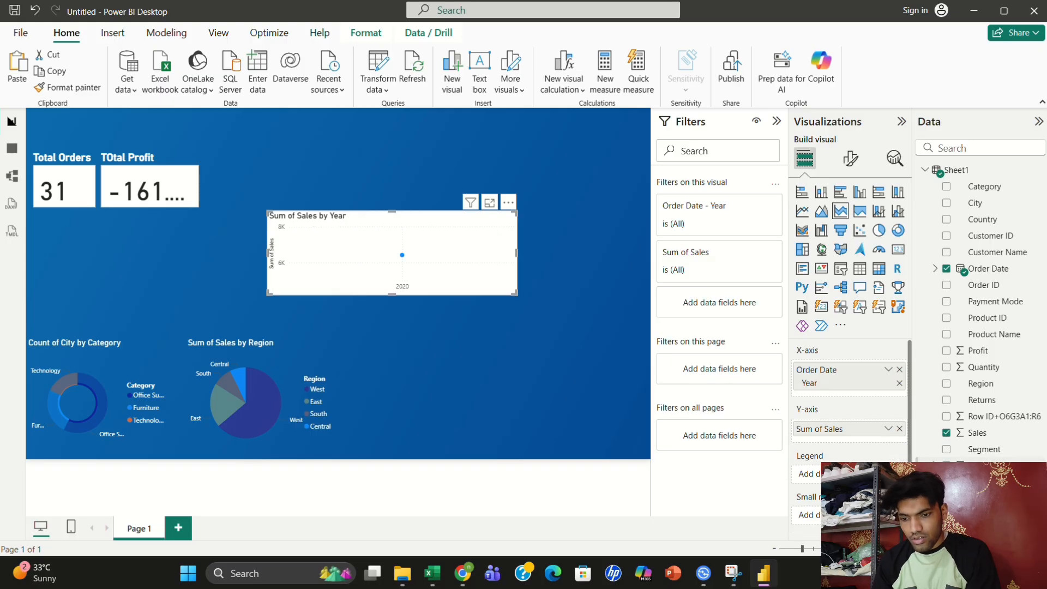
pyautogui.moveTo(984, 466); pyautogui.dragTo(848, 473)
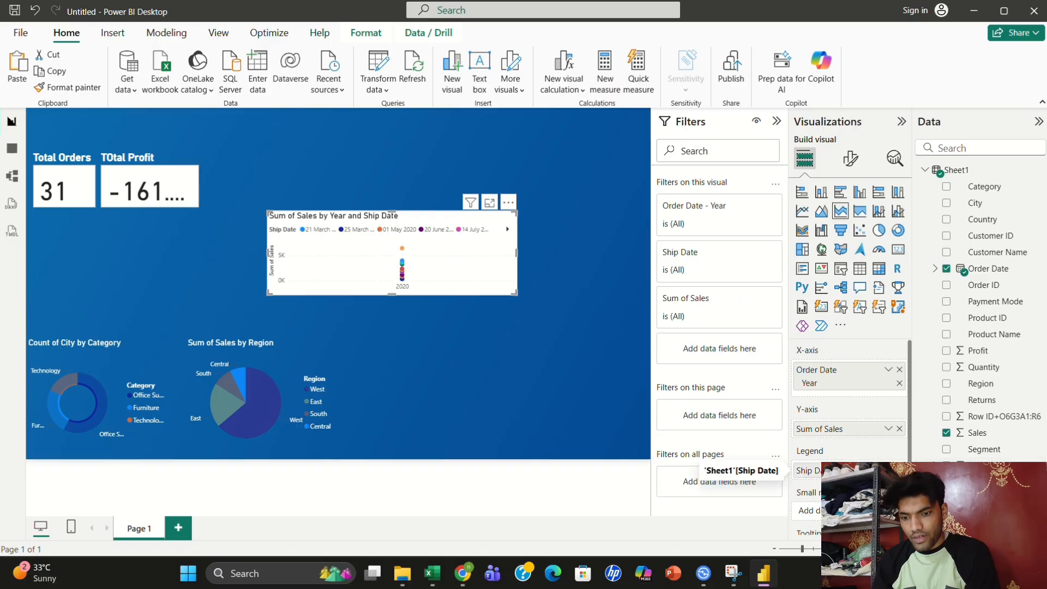
pyautogui.click(888, 470)
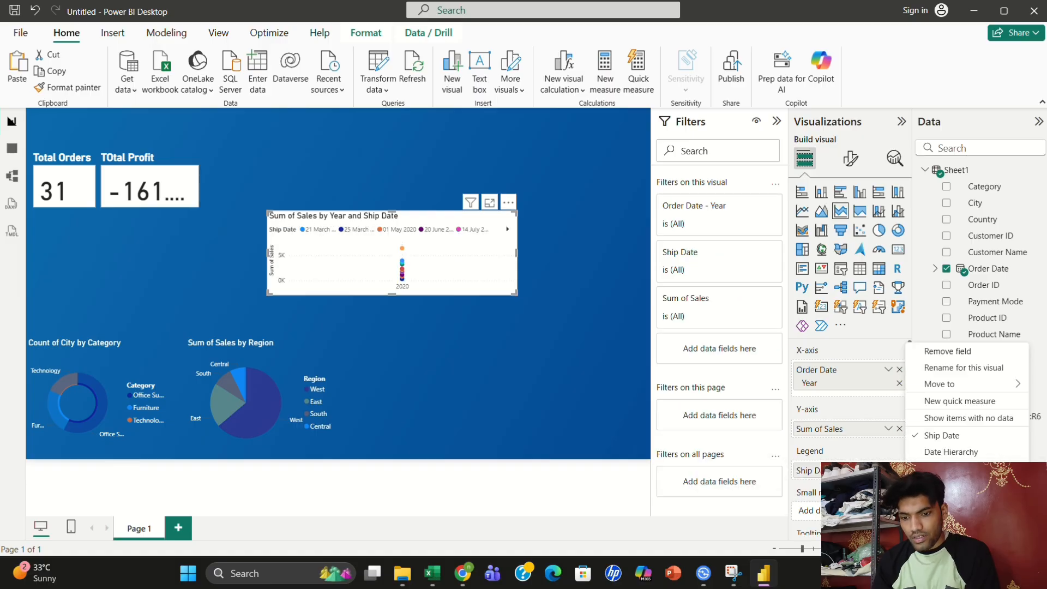
pyautogui.click(952, 452)
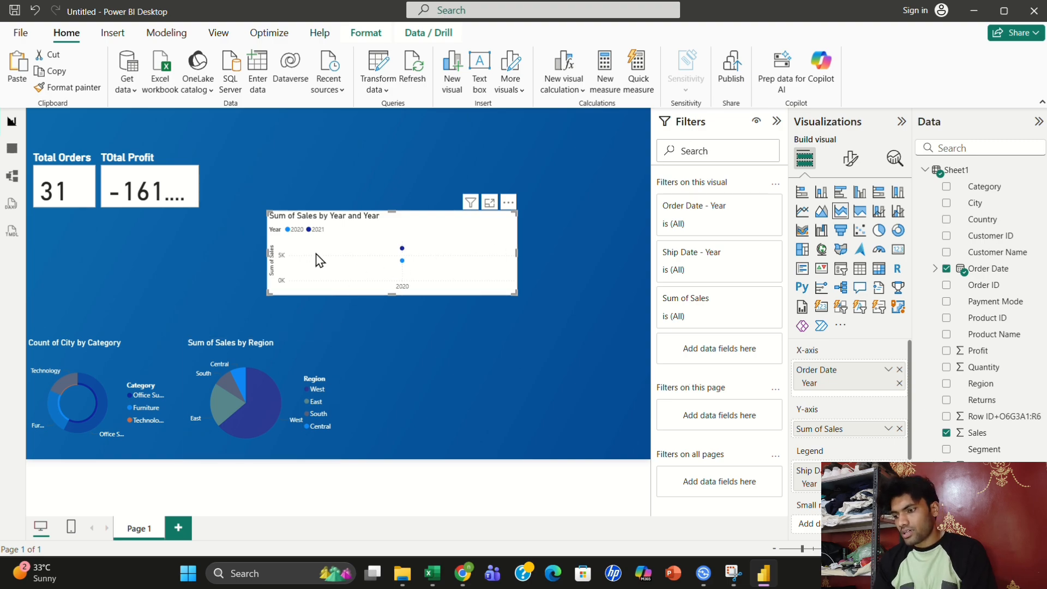
# Copy the Sum of Sales by Region pie chart's formatting to the stacked area chart, and reposition and widen the area chart
pyautogui.click(278, 384)
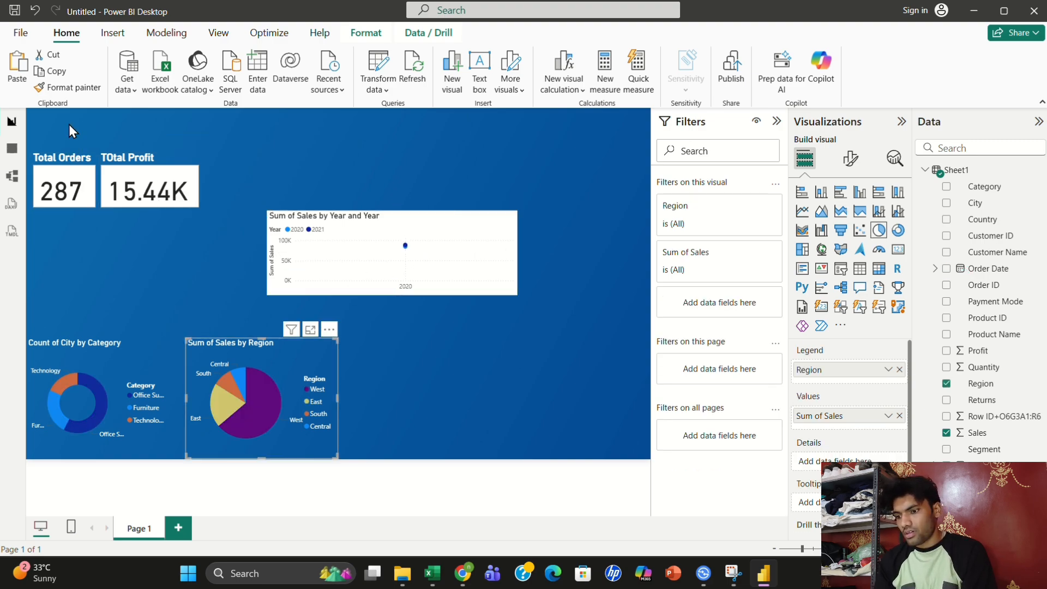
pyautogui.click(61, 88)
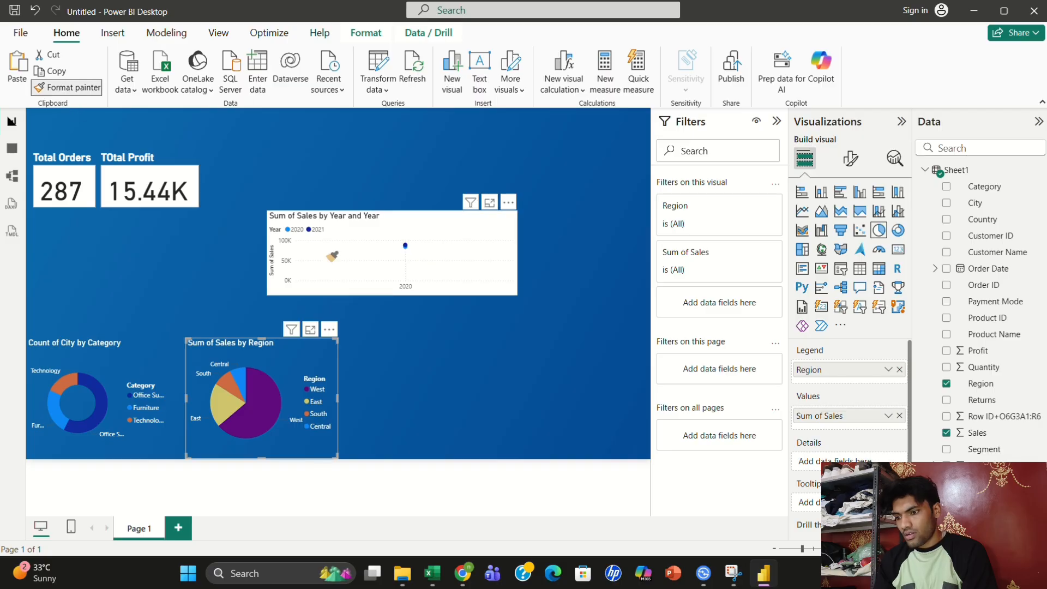
pyautogui.click(351, 258)
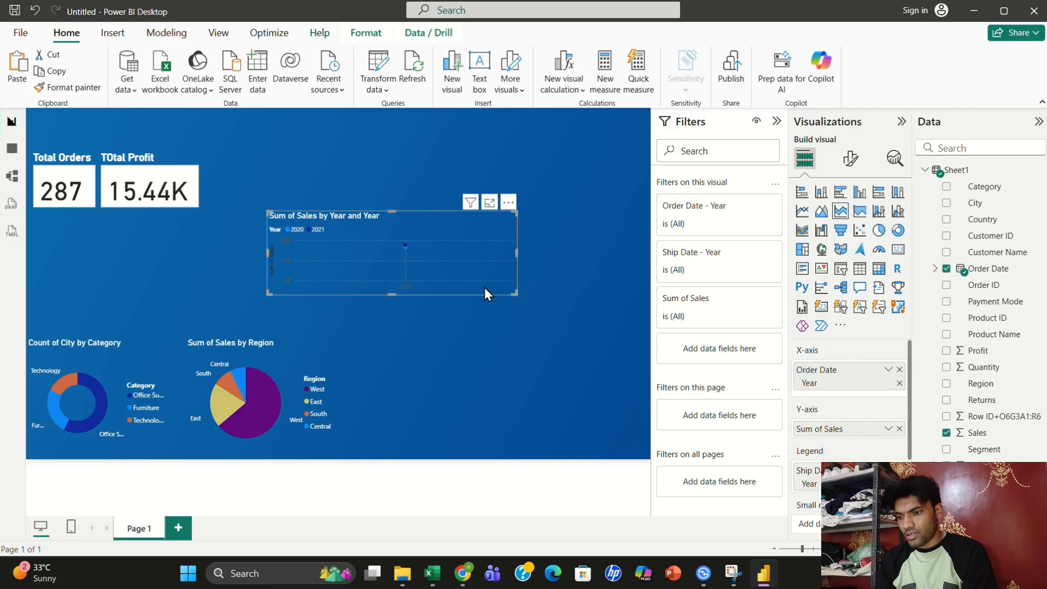
pyautogui.moveTo(512, 292); pyautogui.dragTo(470, 266)
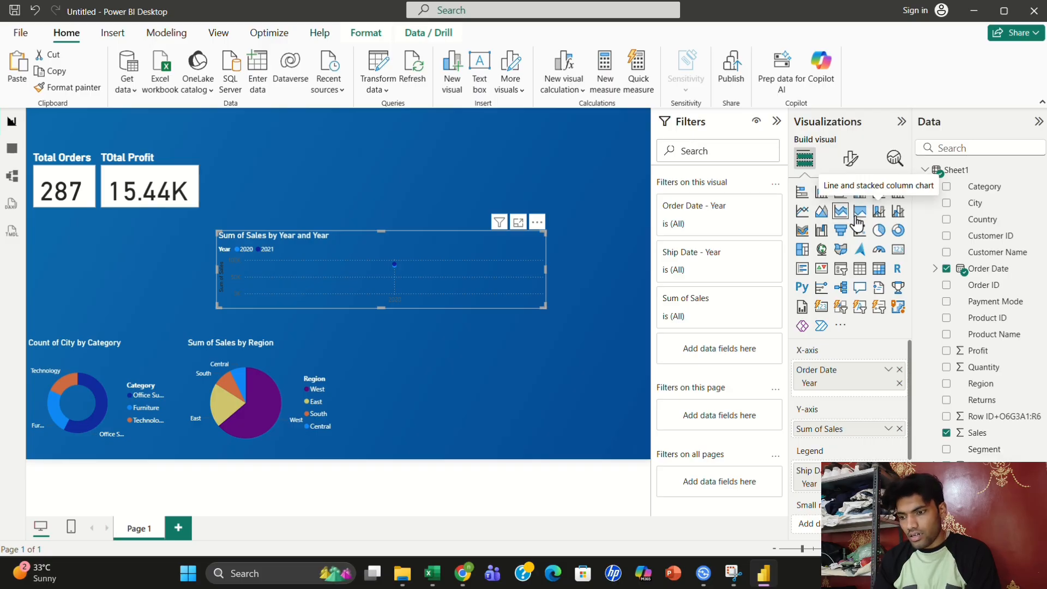
# Try the sales visual as a line and stacked column chart, ending with the stacked area chart
pyautogui.click(878, 213)
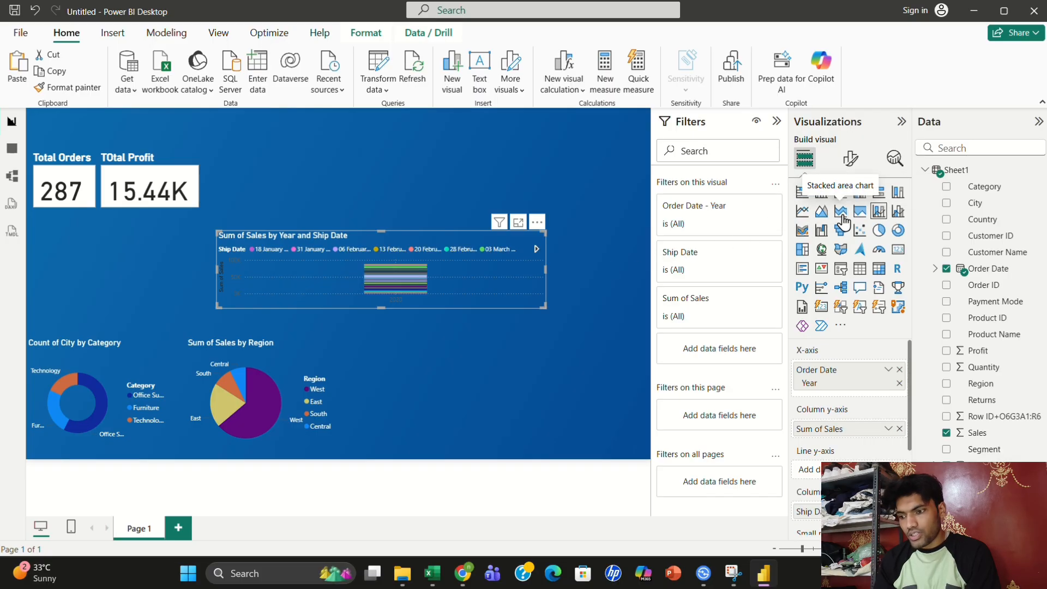
pyautogui.click(843, 221)
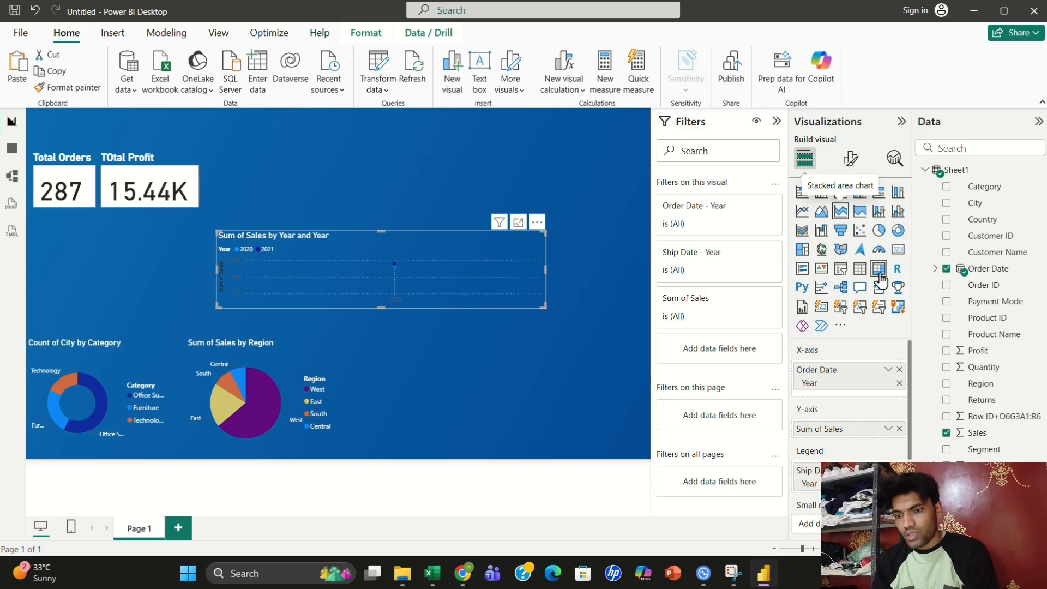
# Turn on Show for all series in the stacked area chart's Lines formatting
pyautogui.click(850, 159)
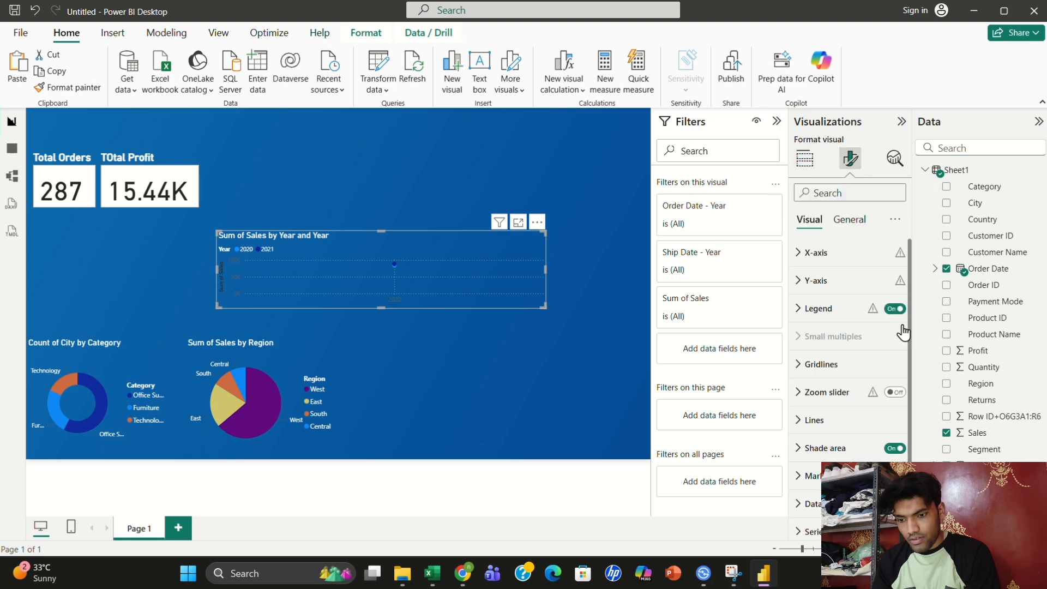
pyautogui.scroll(-1, 850, 376)
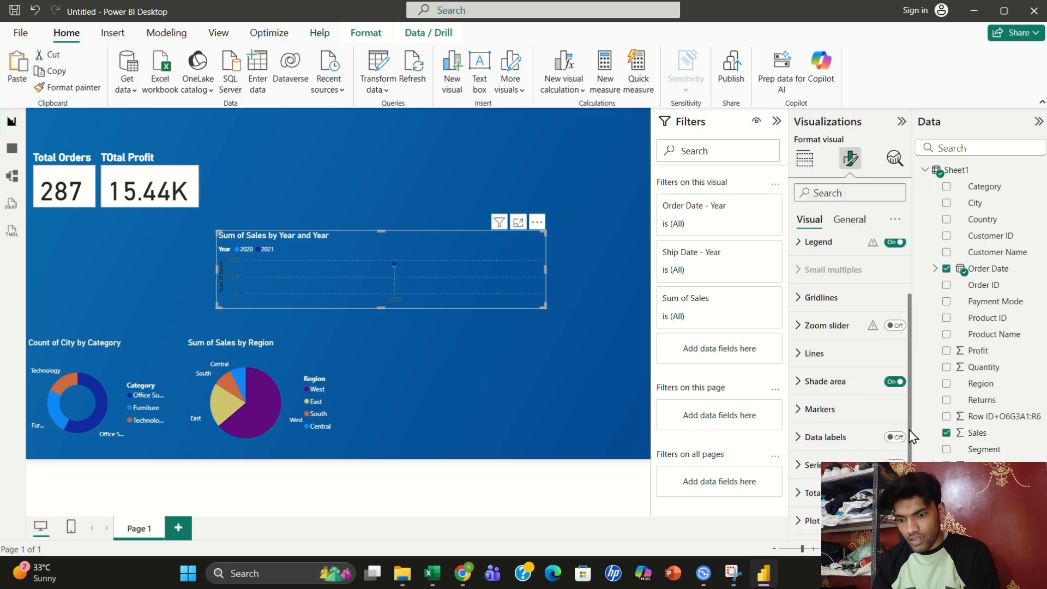
pyautogui.click(821, 357)
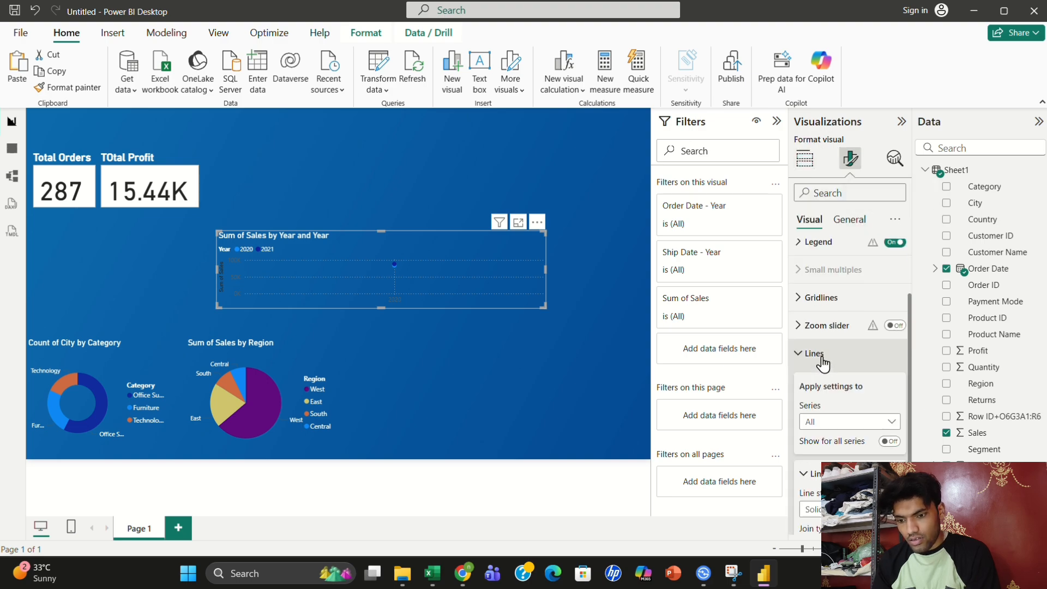
pyautogui.click(879, 422)
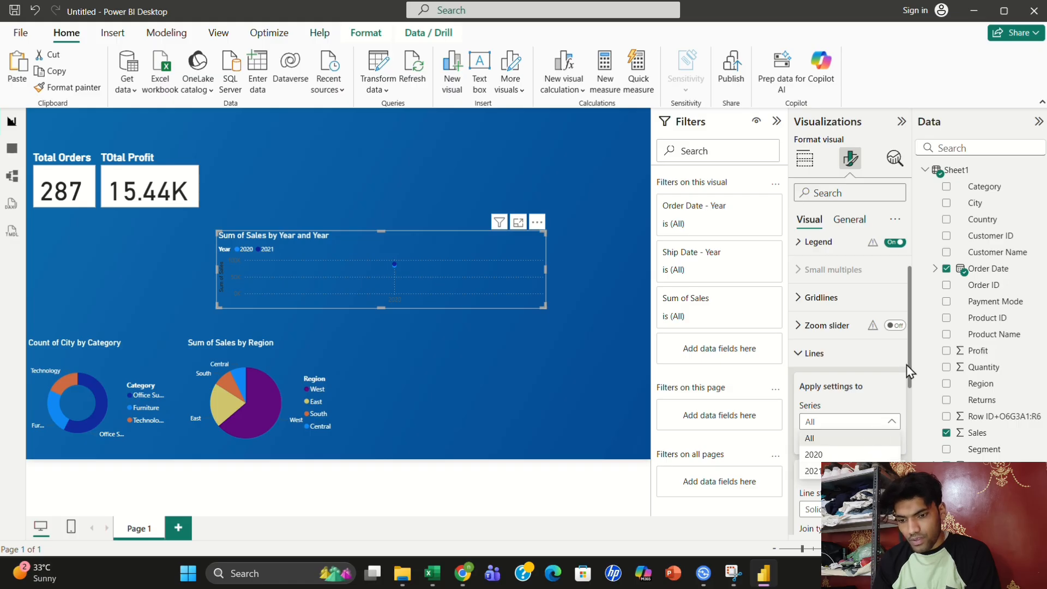
pyautogui.click(912, 420)
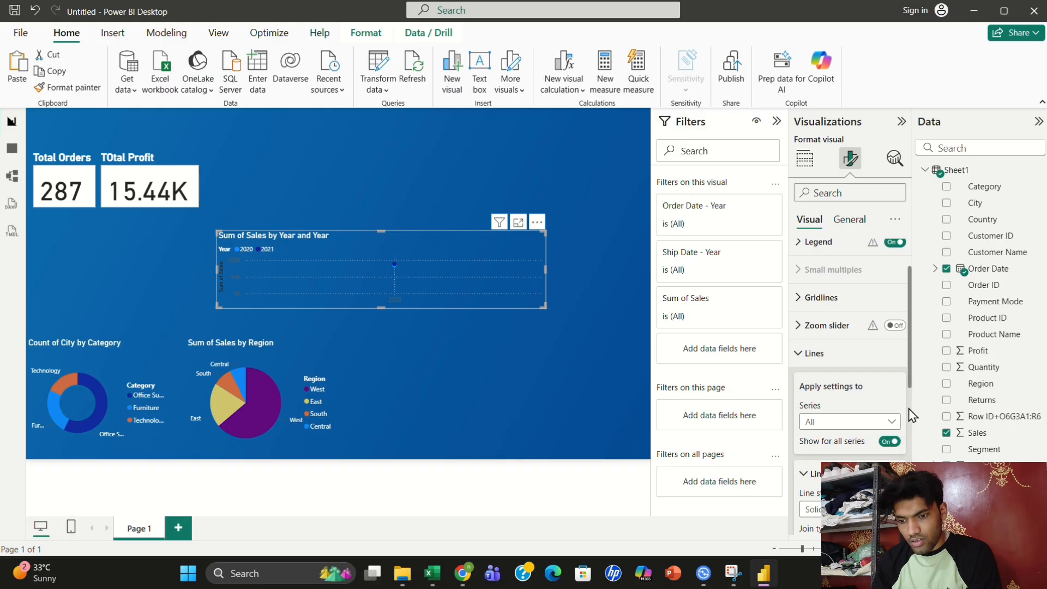
# Try the Miter line join, ending with join type Bevel, and set the area chart's line interpolation type to Smooth
pyautogui.scroll(-3, 911, 416)
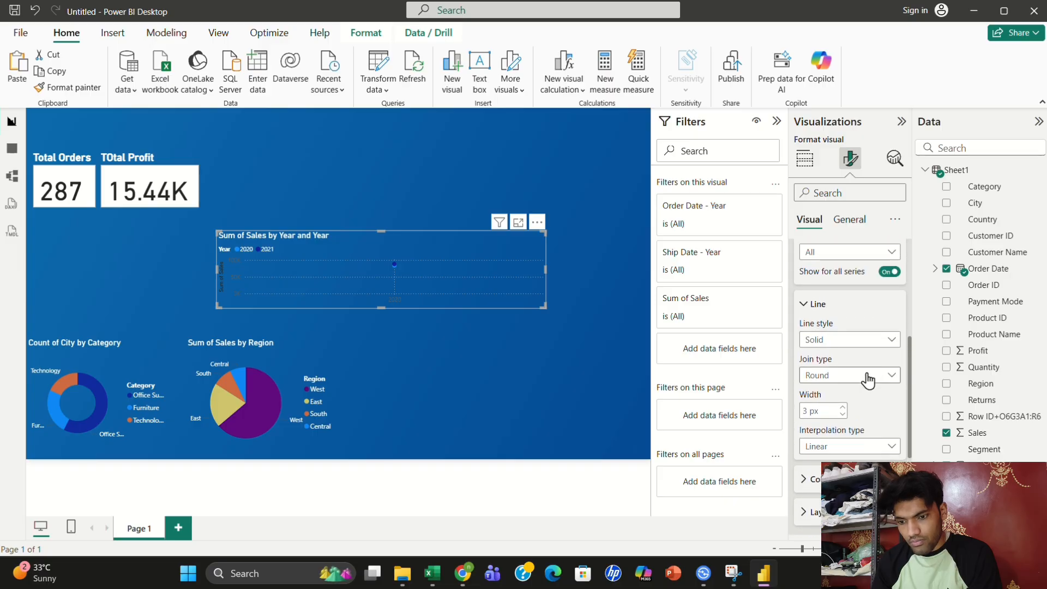
pyautogui.click(868, 380)
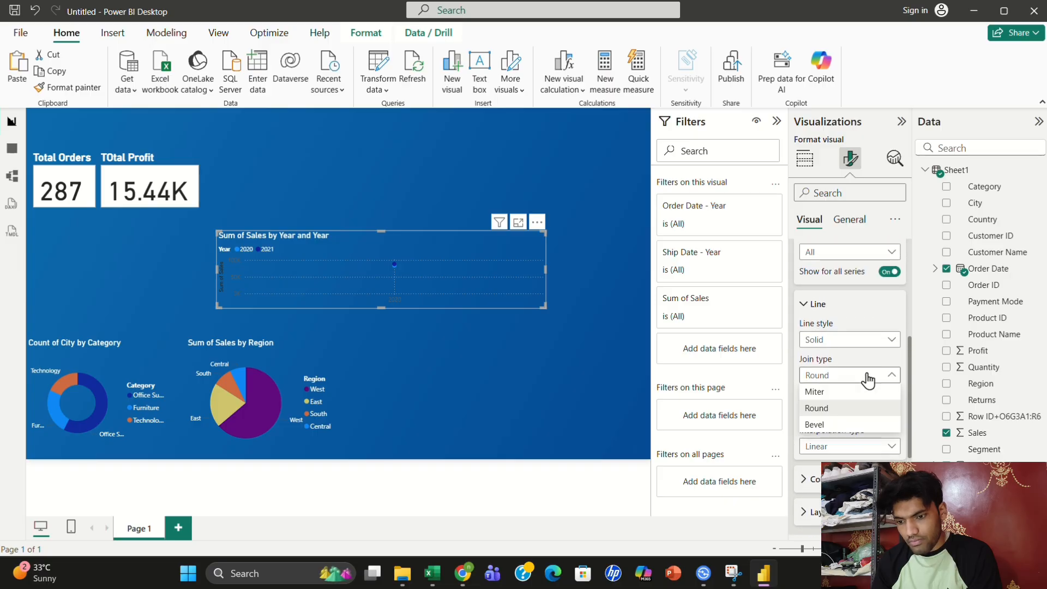
pyautogui.click(824, 393)
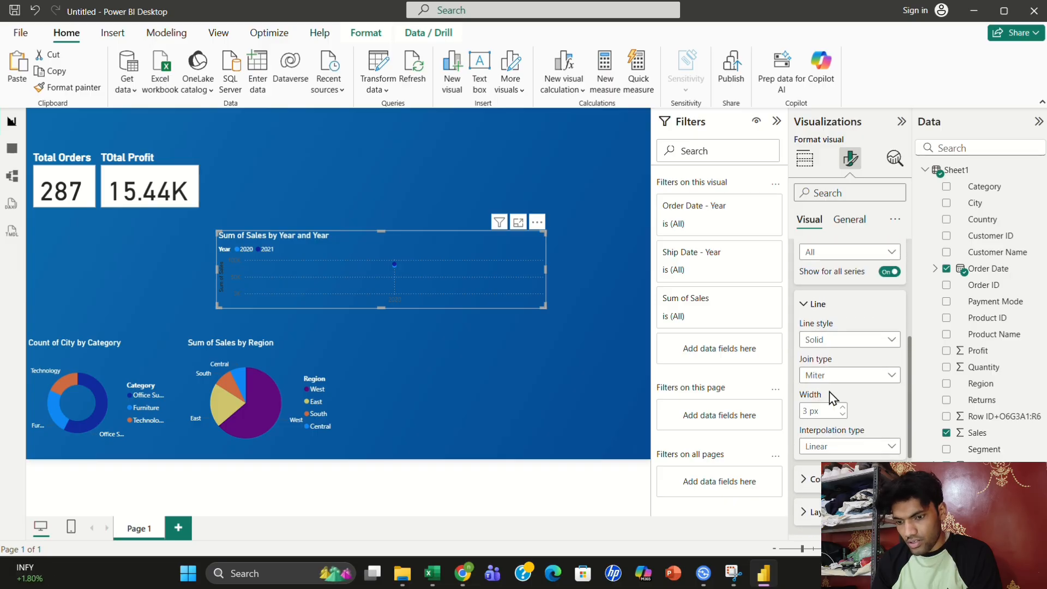
pyautogui.click(865, 377)
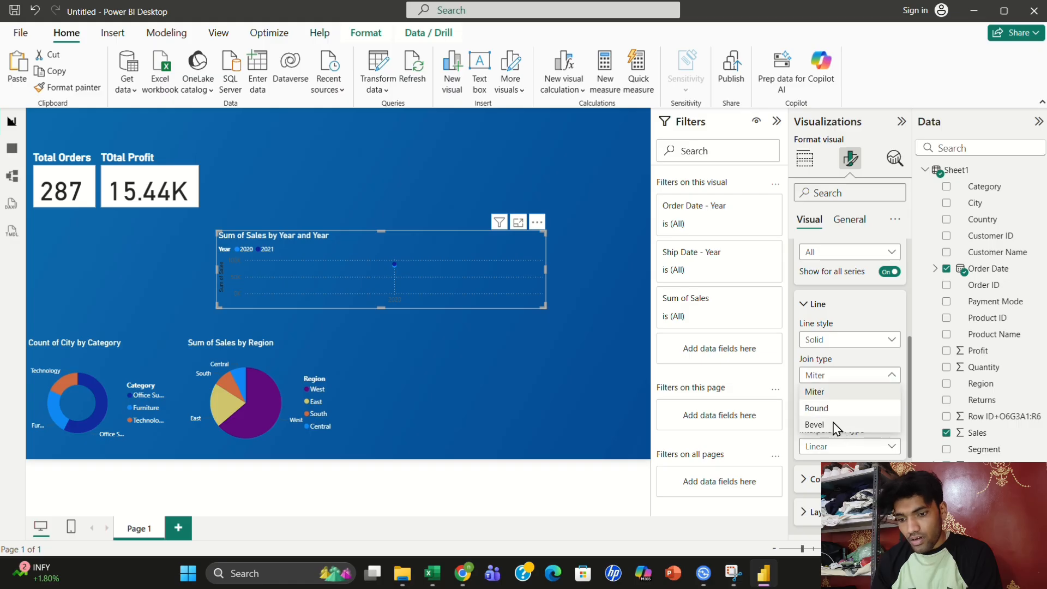
pyautogui.click(834, 424)
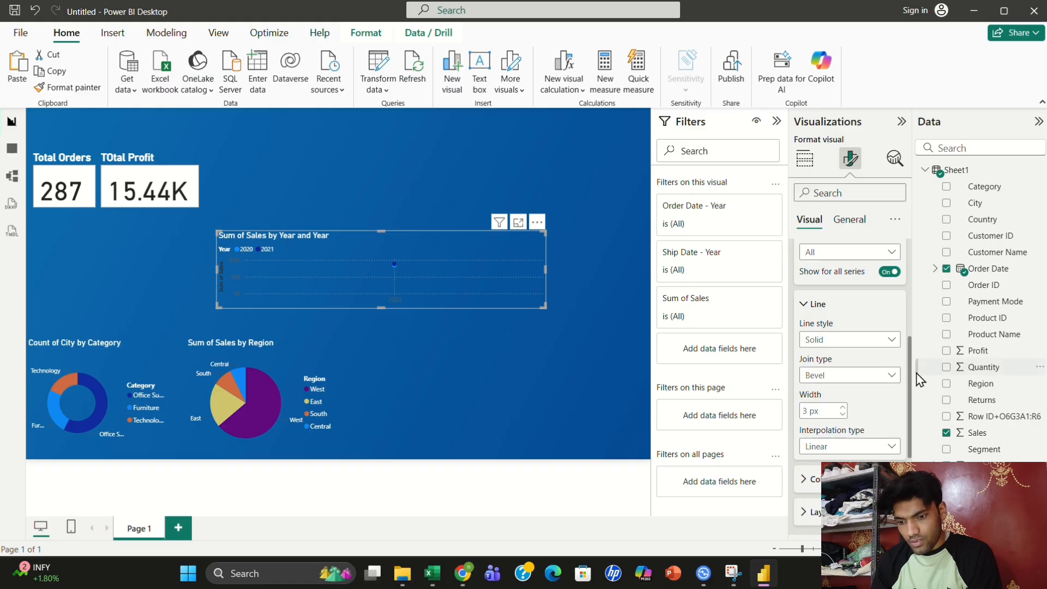
pyautogui.click(867, 451)
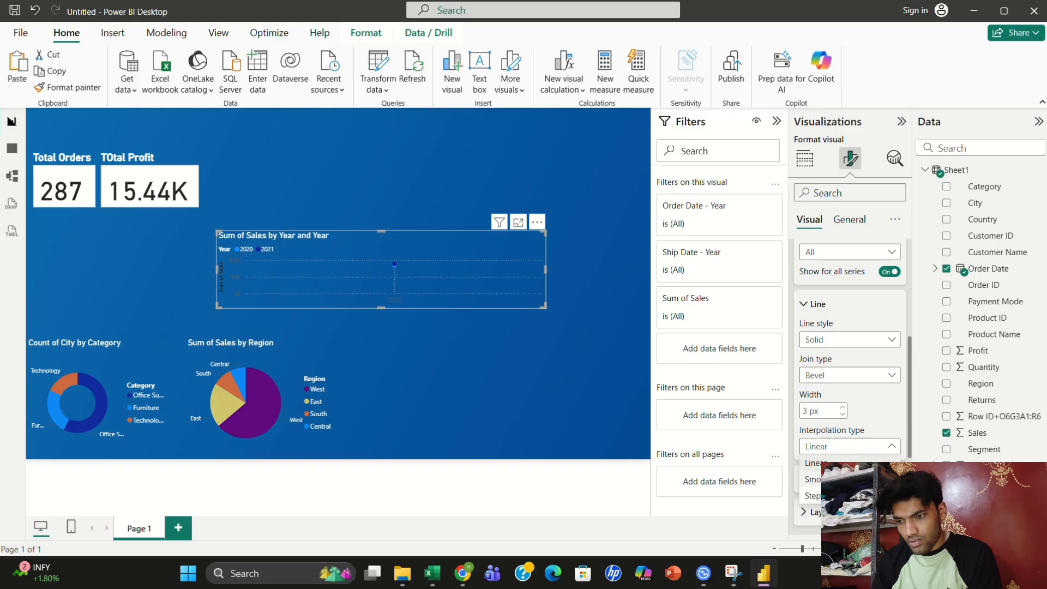
pyautogui.click(812, 479)
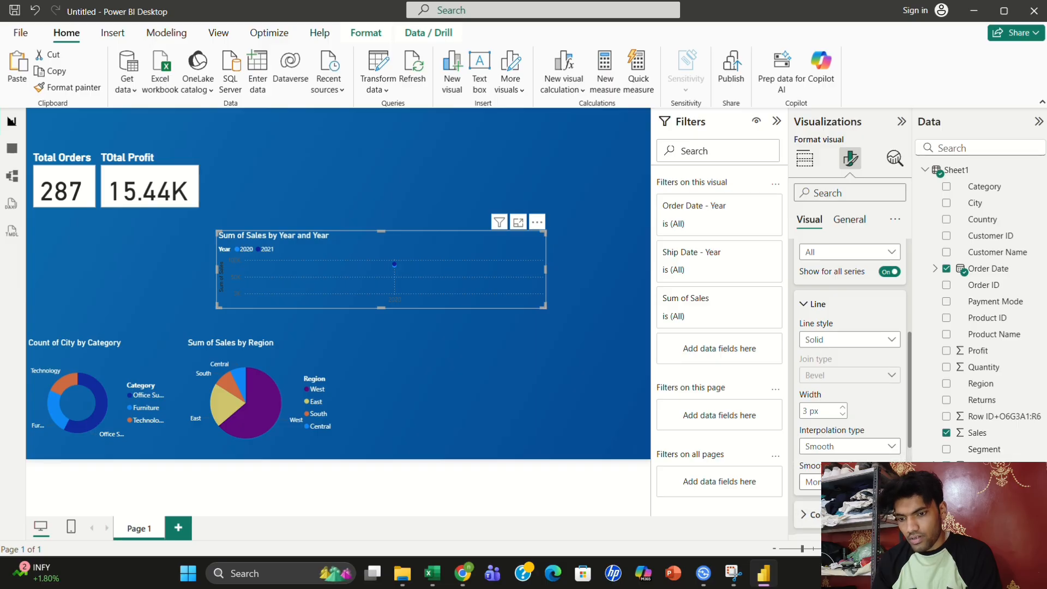
# Look through the area chart's Y-axis, X-axis and General formatting settings
pyautogui.moveTo(908, 342); pyautogui.dragTo(909, 294)
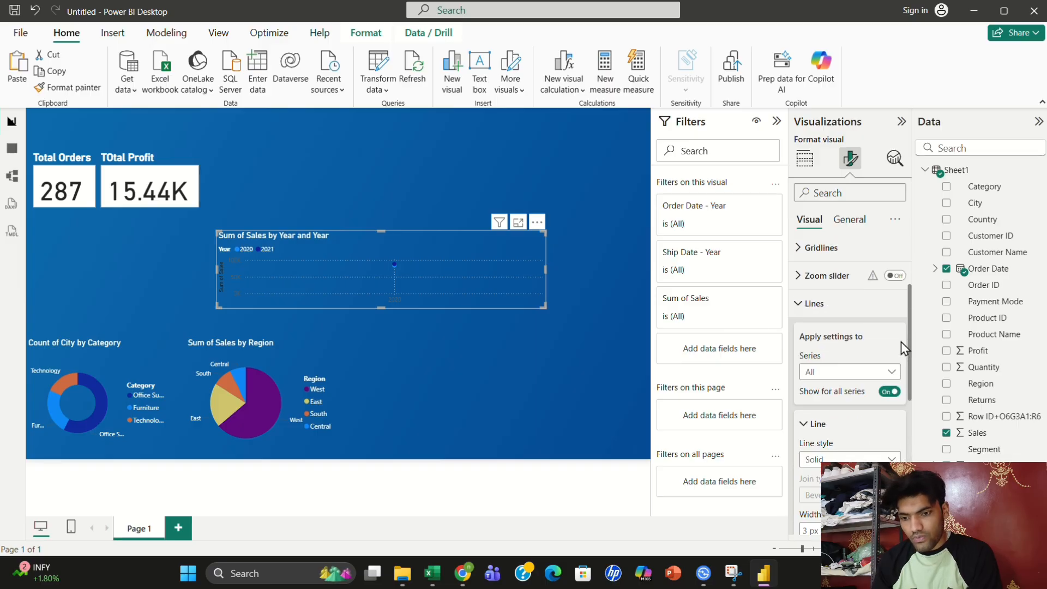
pyautogui.moveTo(911, 330); pyautogui.dragTo(915, 272)
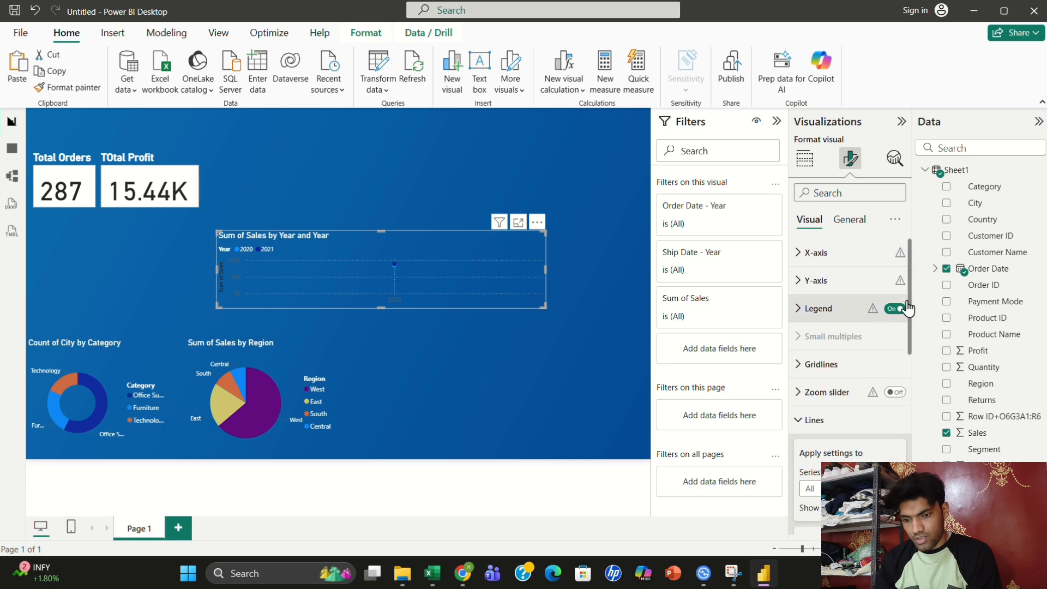
pyautogui.click(843, 290)
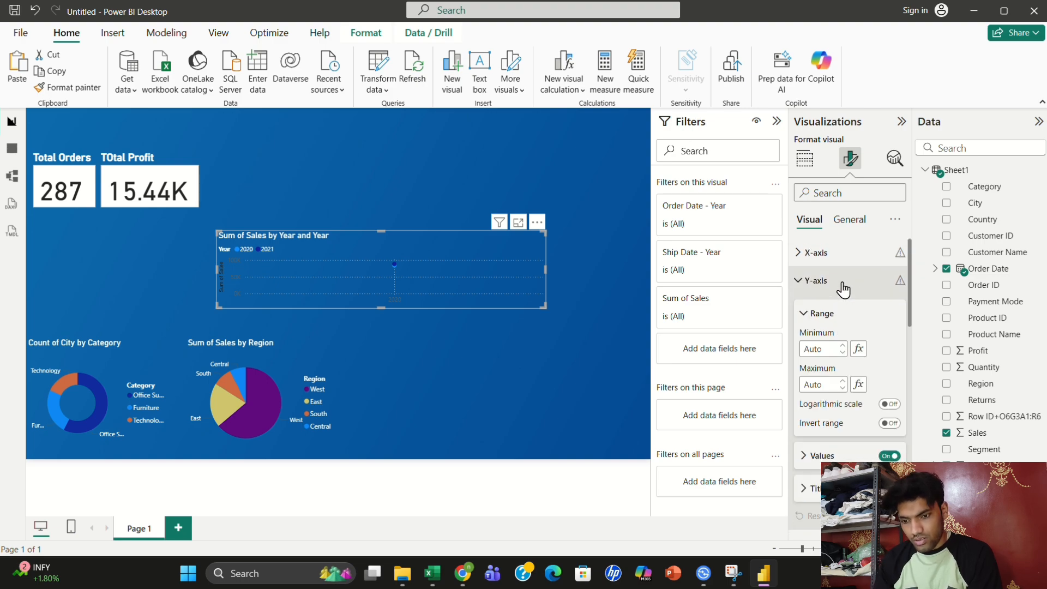
pyautogui.click(839, 253)
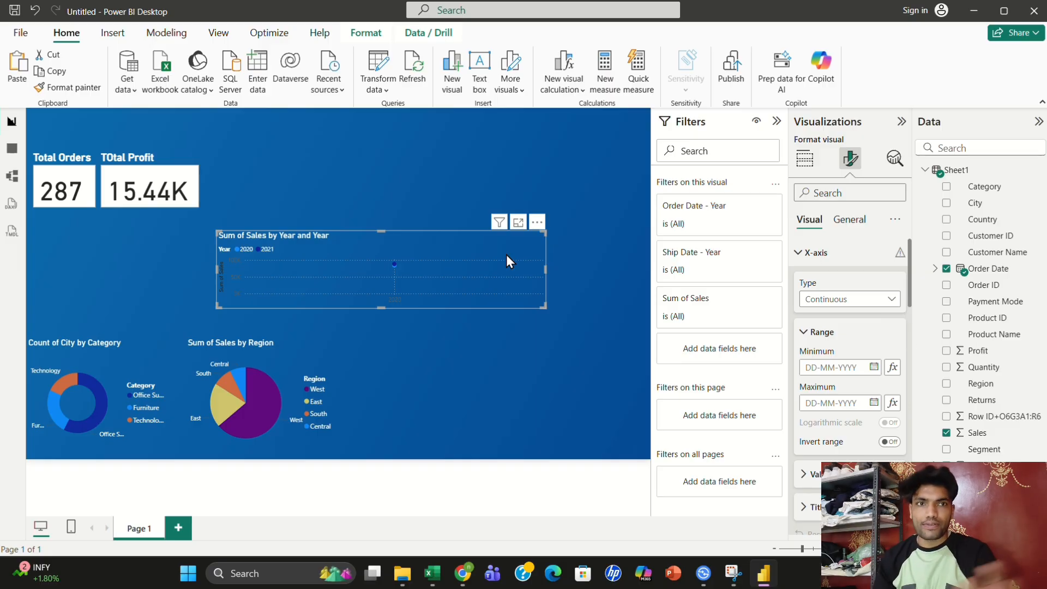
pyautogui.click(453, 18)
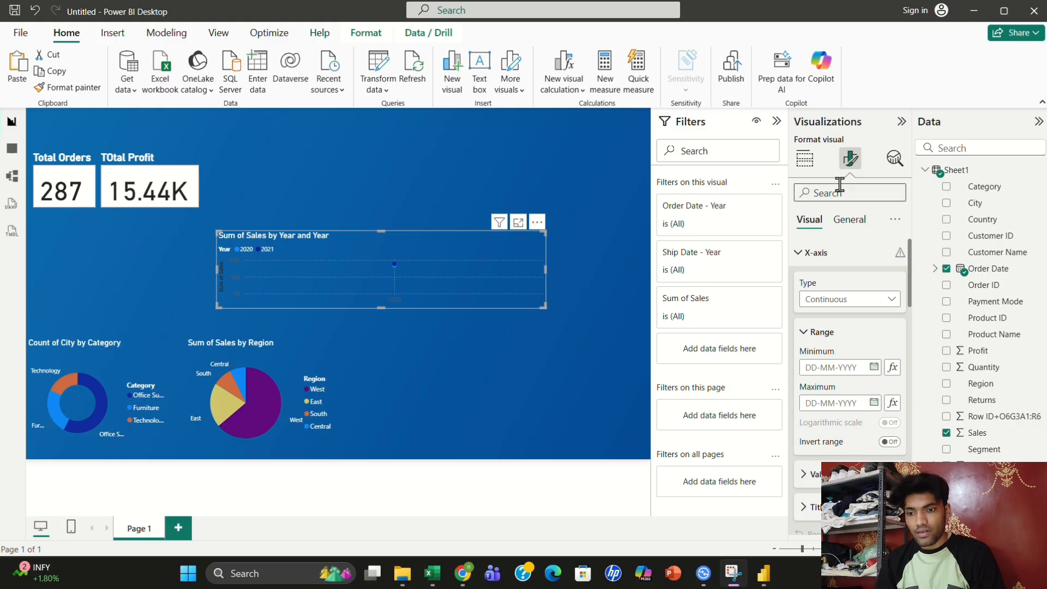
pyautogui.click(855, 226)
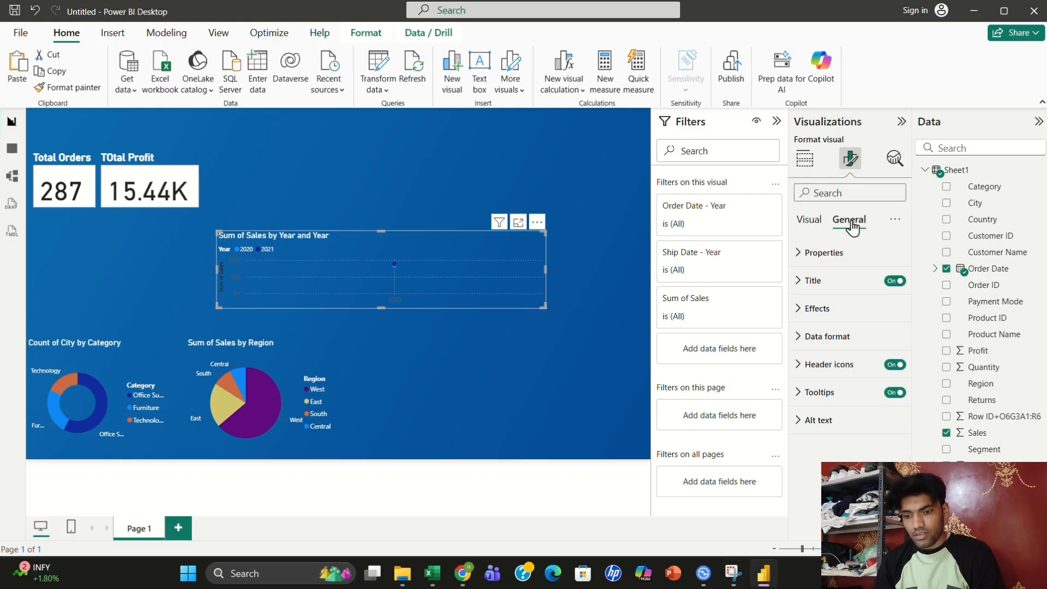
# Switch the area chart's X-axis Order Date to the date hierarchy and remove its Year, Quarter and Day levels, keeping Month
pyautogui.click(805, 158)
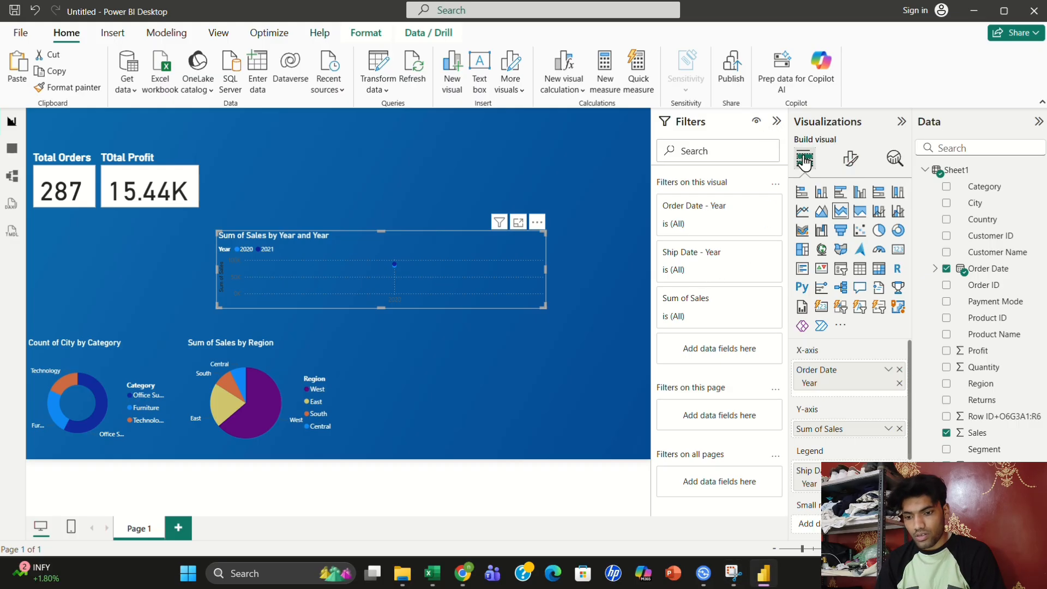
pyautogui.click(889, 371)
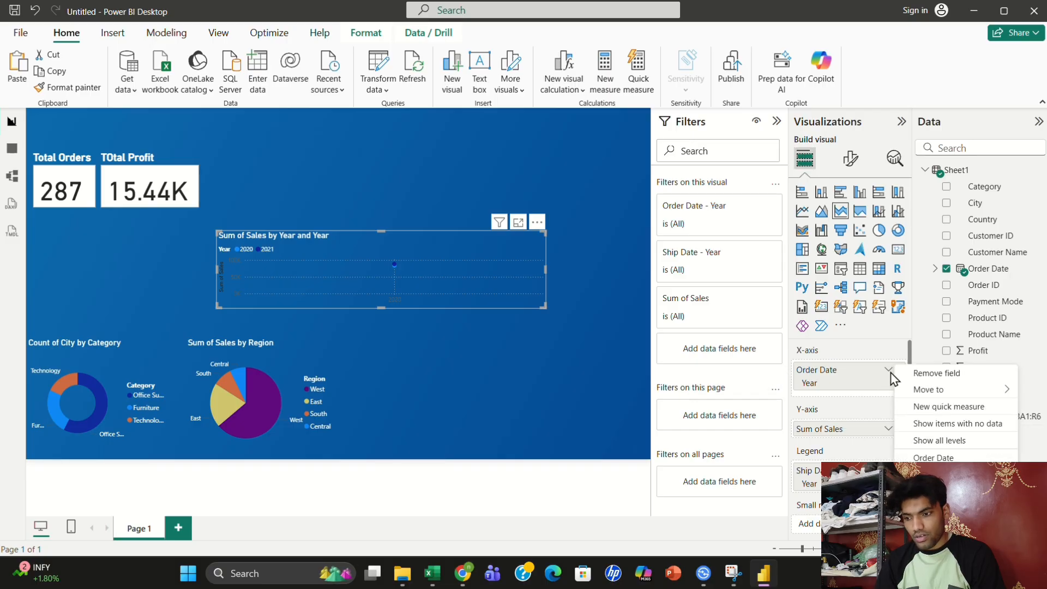
pyautogui.click(926, 457)
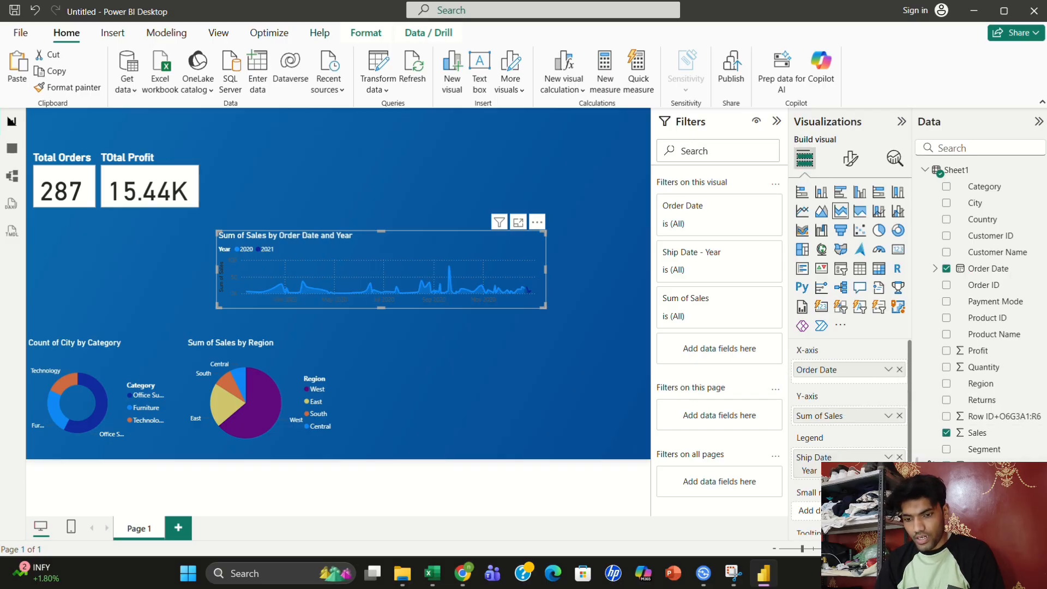
pyautogui.rightClick(864, 373)
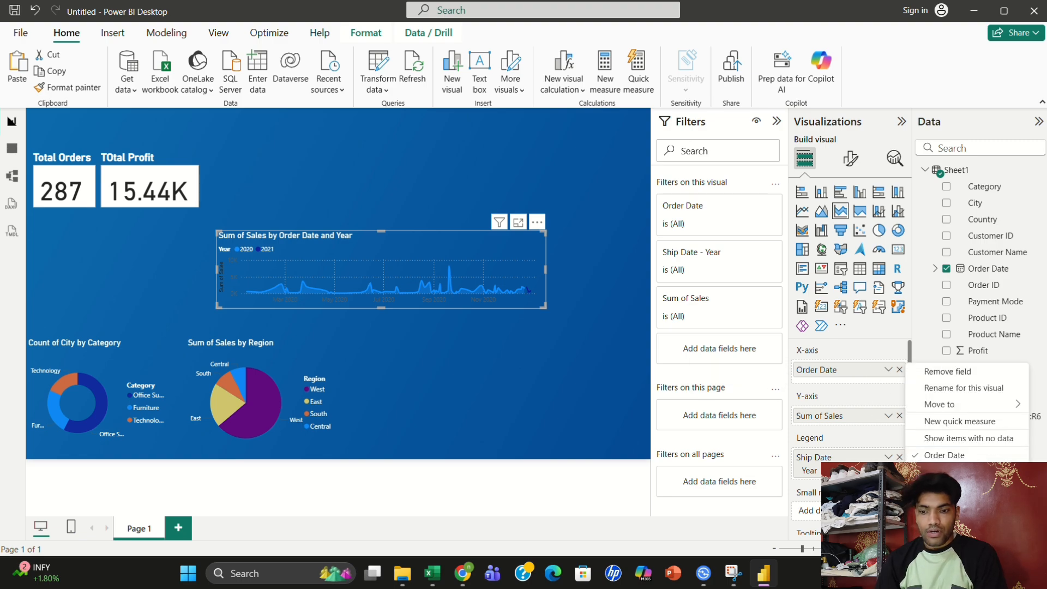
pyautogui.click(948, 472)
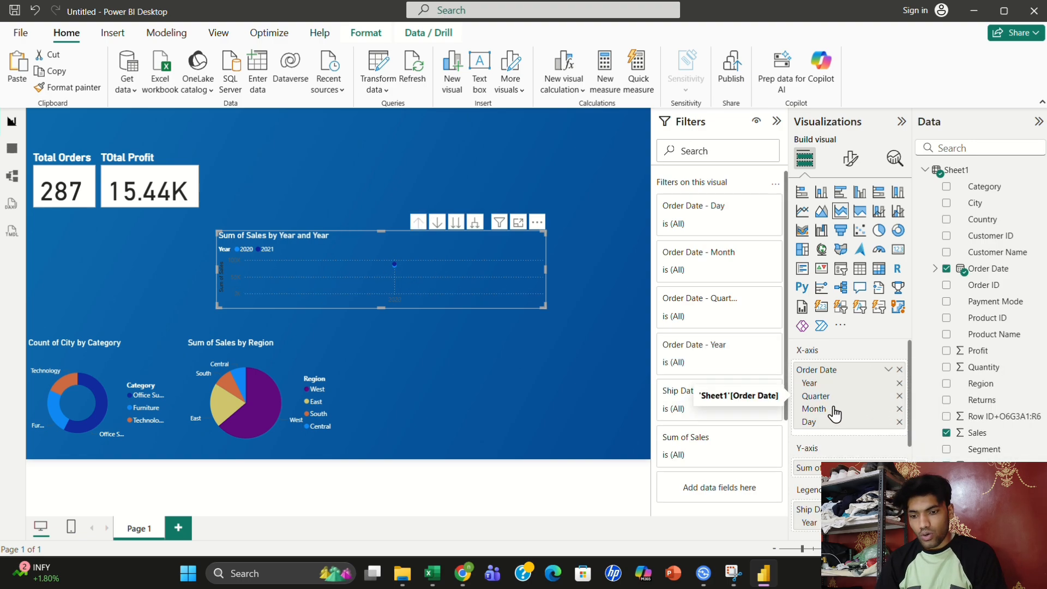
pyautogui.click(899, 383)
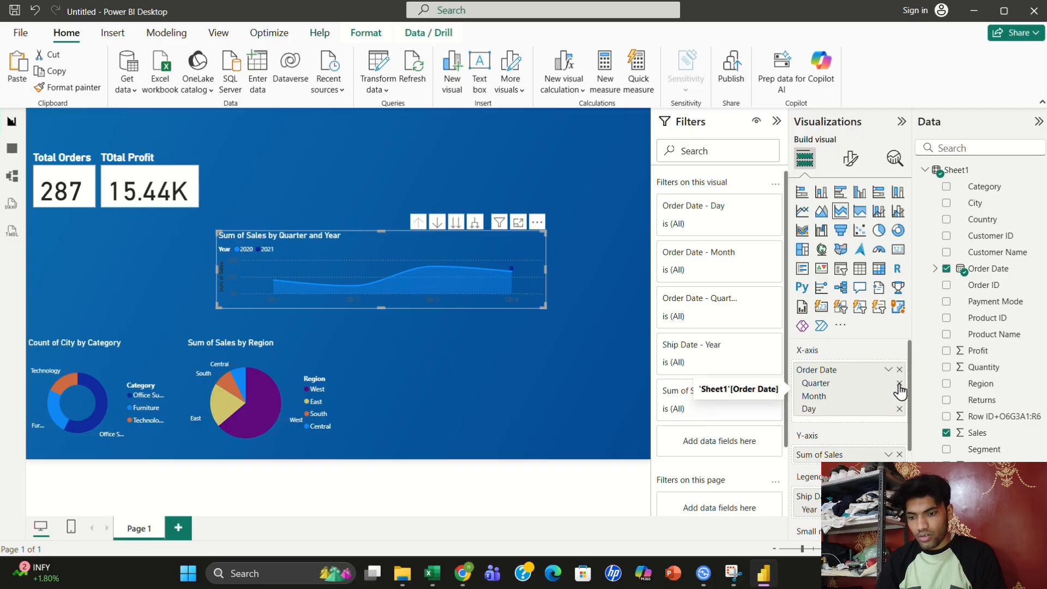
pyautogui.click(899, 384)
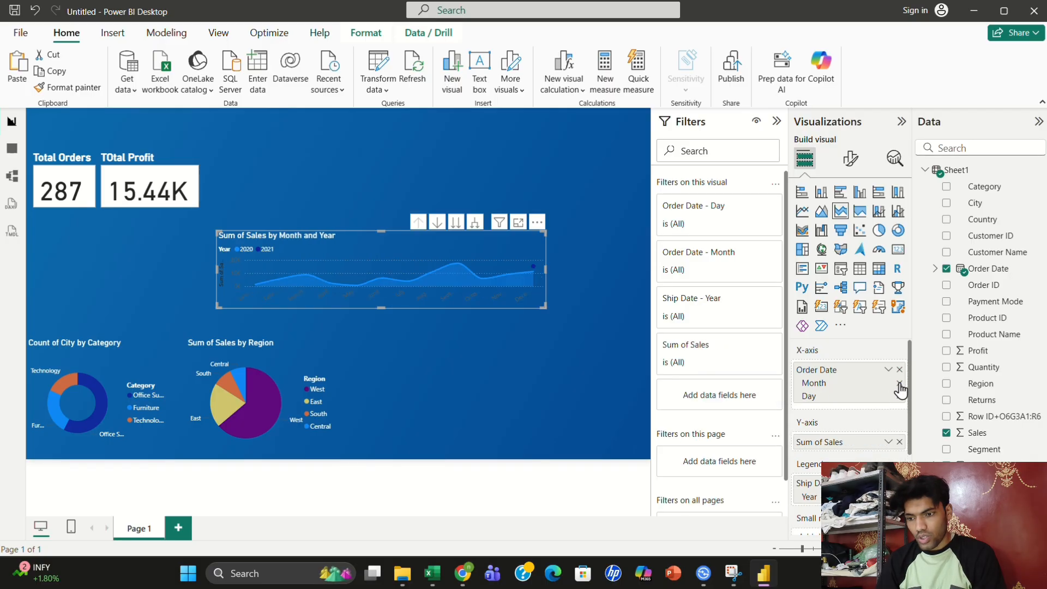
pyautogui.click(899, 396)
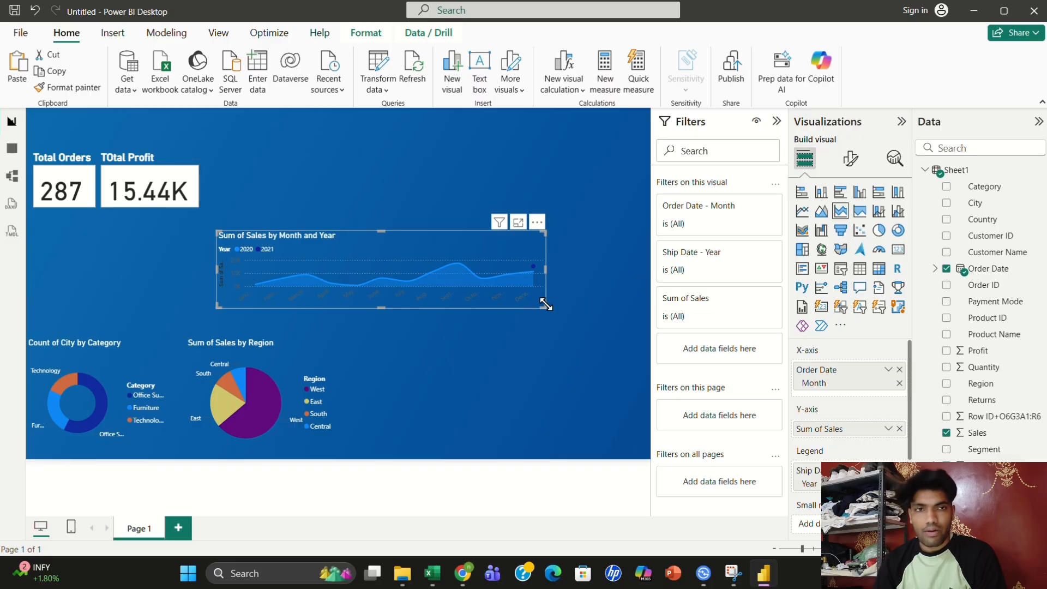
# Enlarge the monthly sales area chart and move it beneath the Total Orders and Total Profit cards
pyautogui.moveTo(539, 305); pyautogui.dragTo(429, 310)
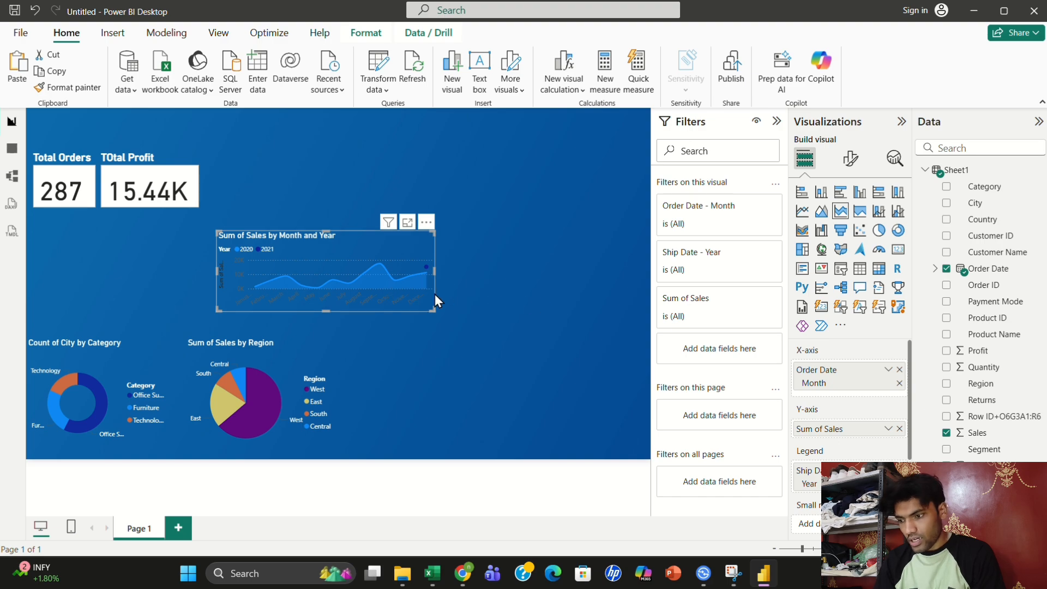
pyautogui.moveTo(431, 311); pyautogui.dragTo(582, 375)
pyautogui.moveTo(517, 304); pyautogui.dragTo(381, 280)
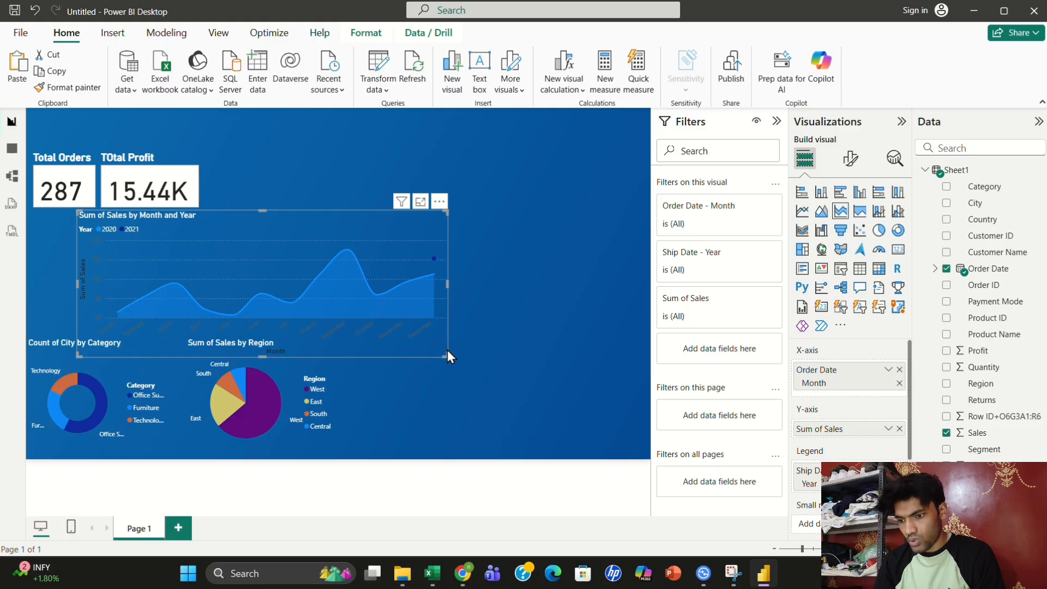
pyautogui.moveTo(442, 355); pyautogui.dragTo(491, 387)
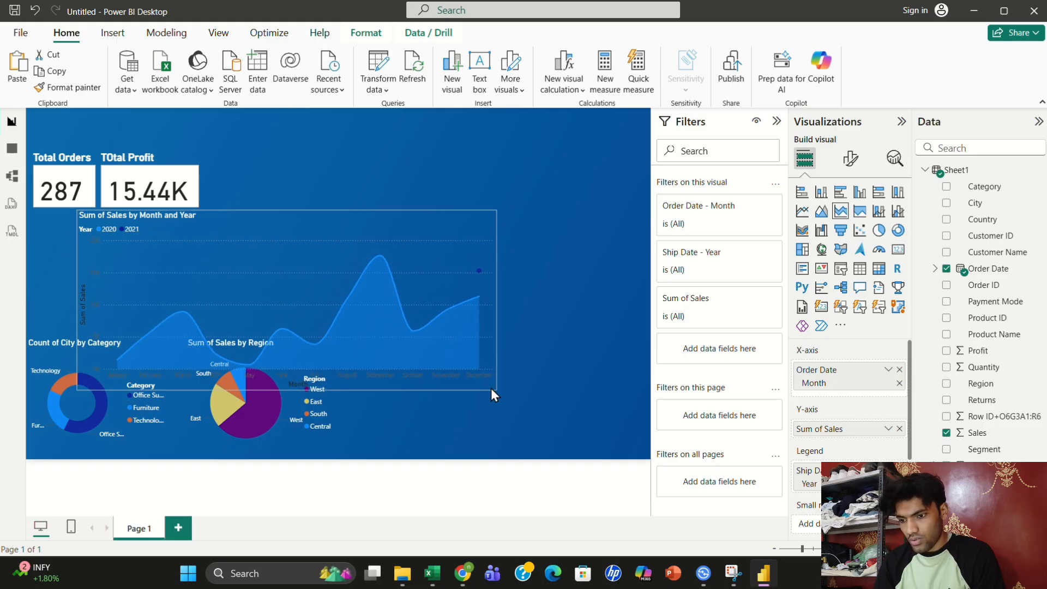
pyautogui.moveTo(479, 281)
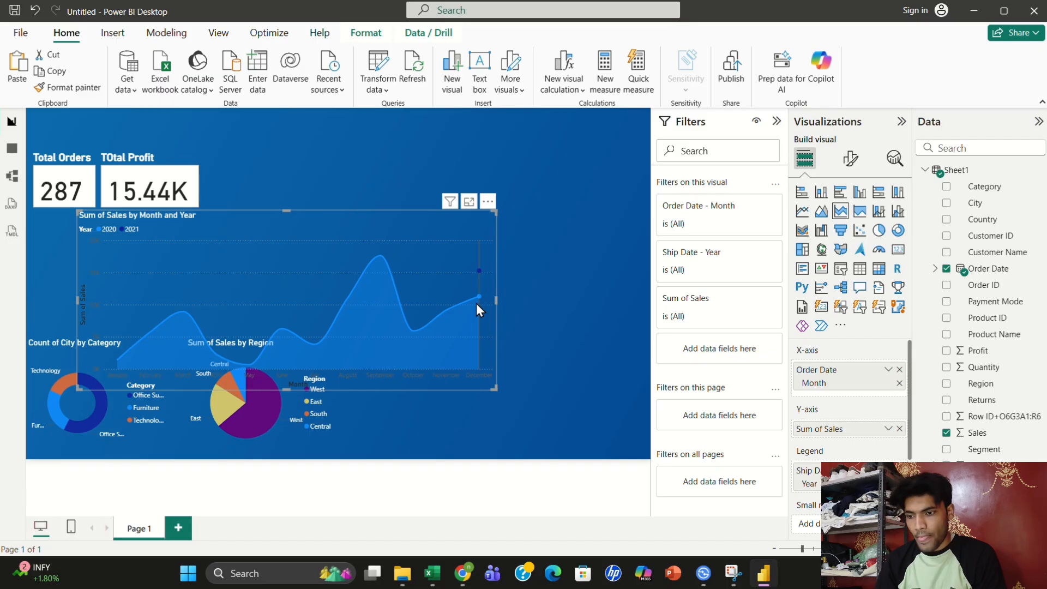
pyautogui.moveTo(480, 297)
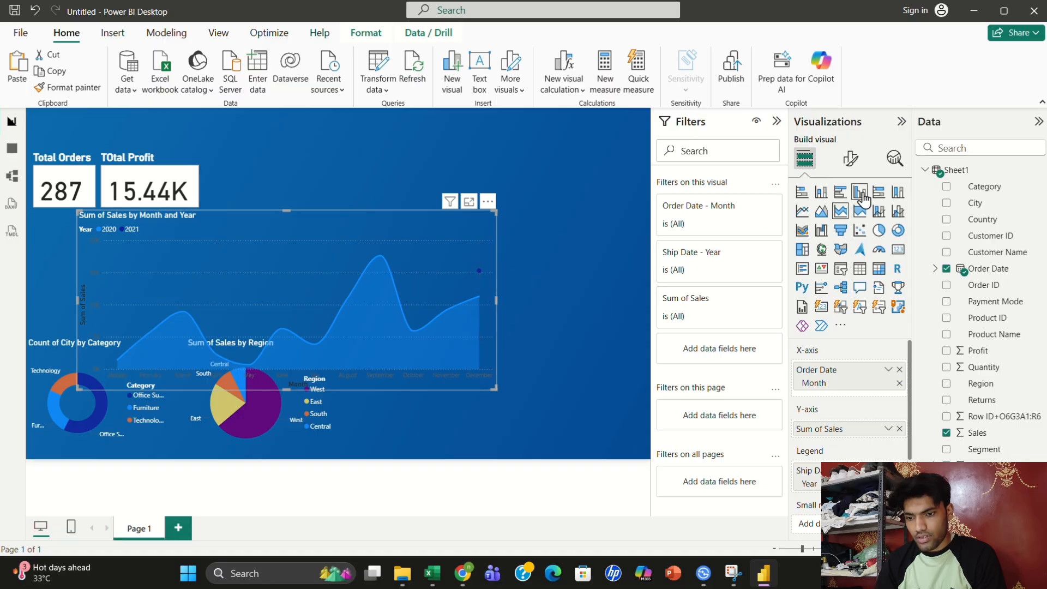
# Turn on the area chart's zoom slider and make the chart wider and shorter to clear the donut and pie charts below
pyautogui.click(851, 163)
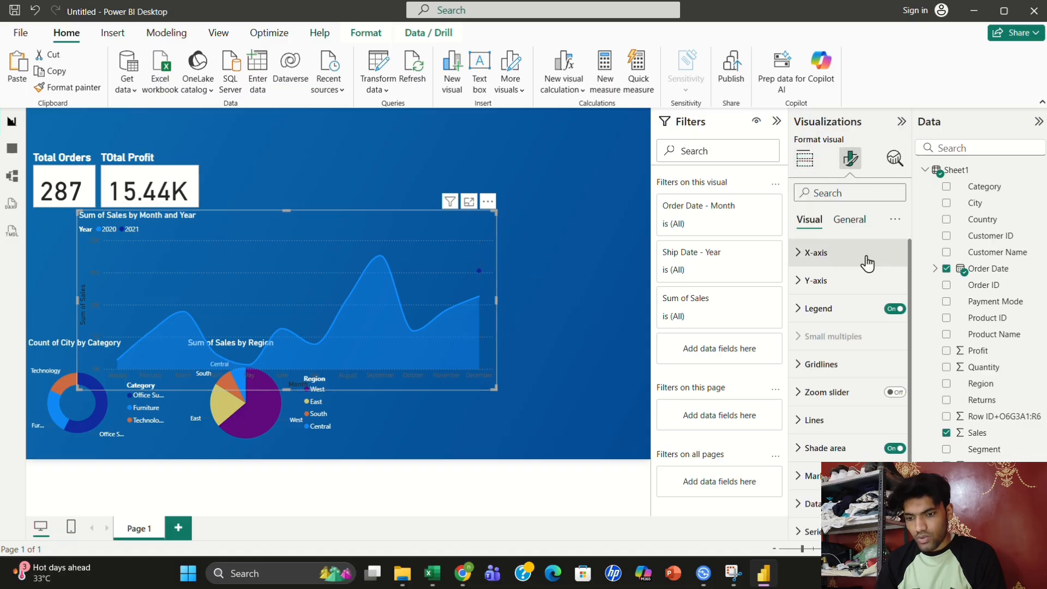
pyautogui.click(823, 281)
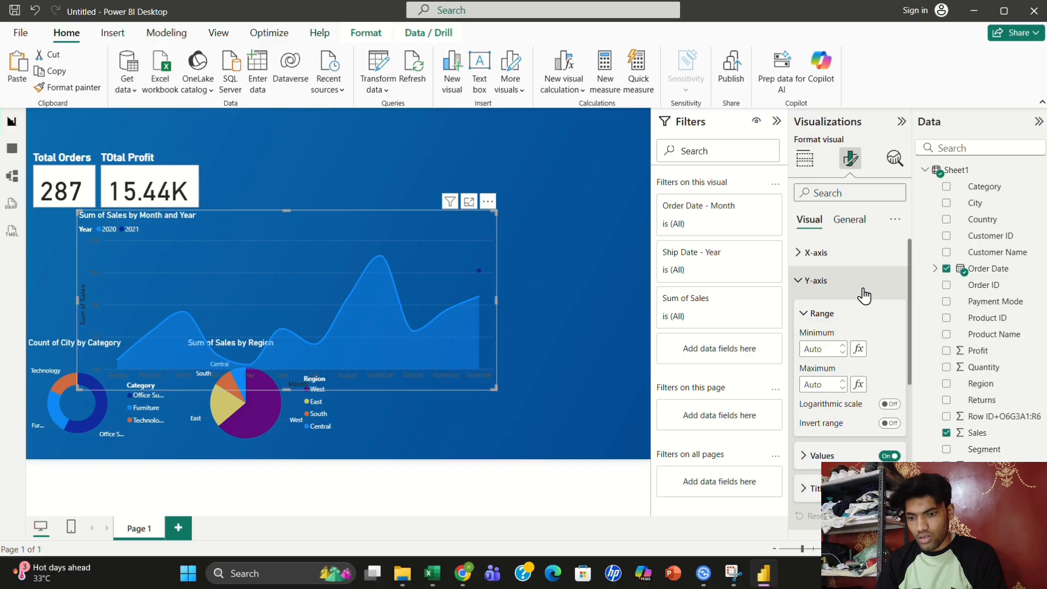
pyautogui.scroll(-5, 908, 308)
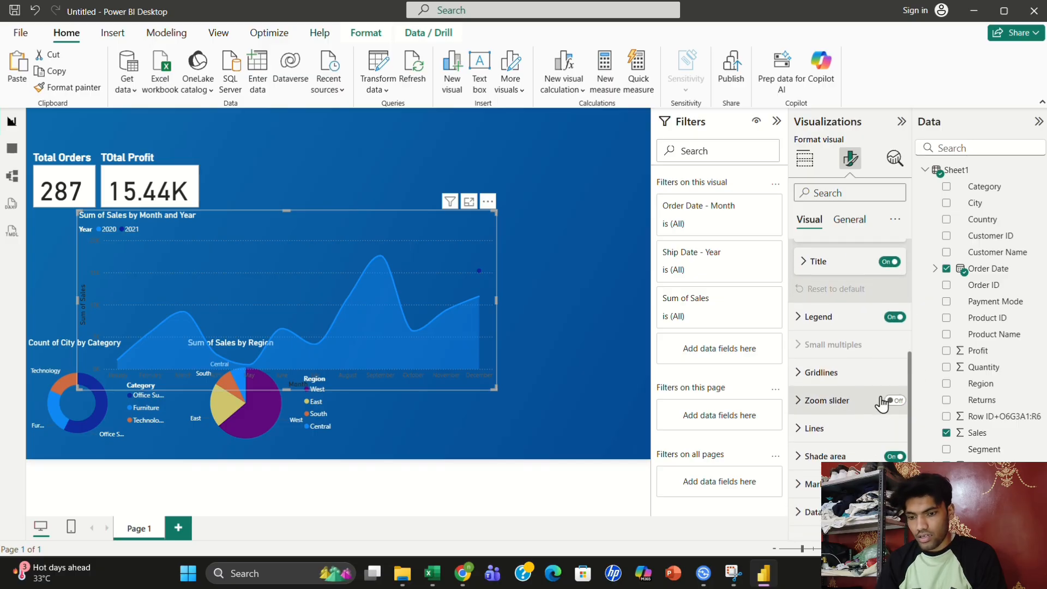
pyautogui.click(895, 402)
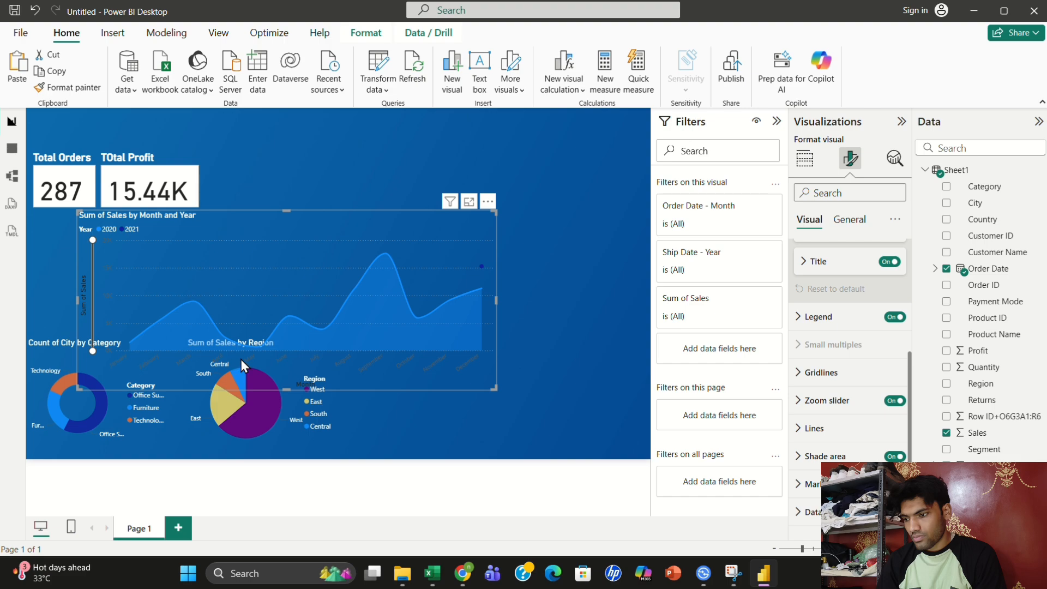
pyautogui.moveTo(494, 388); pyautogui.dragTo(544, 320)
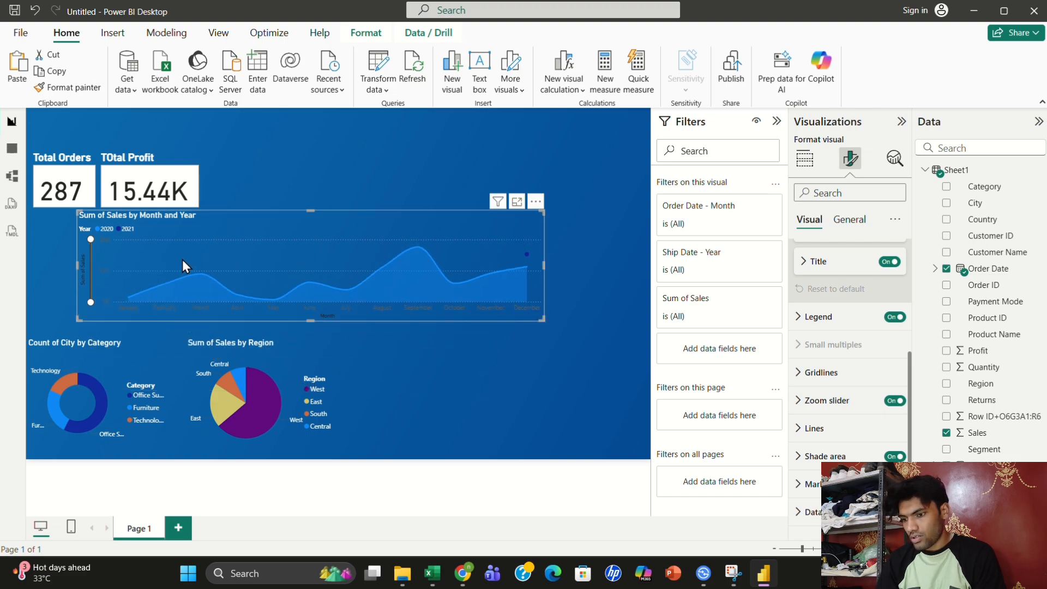
# Try both ends of the area chart's vertical zoom slider, returning it to the full range
pyautogui.moveTo(90, 297)
pyautogui.mouseDown()
pyautogui.moveTo(91, 276)
pyautogui.moveTo(90, 302)
pyautogui.mouseUp()
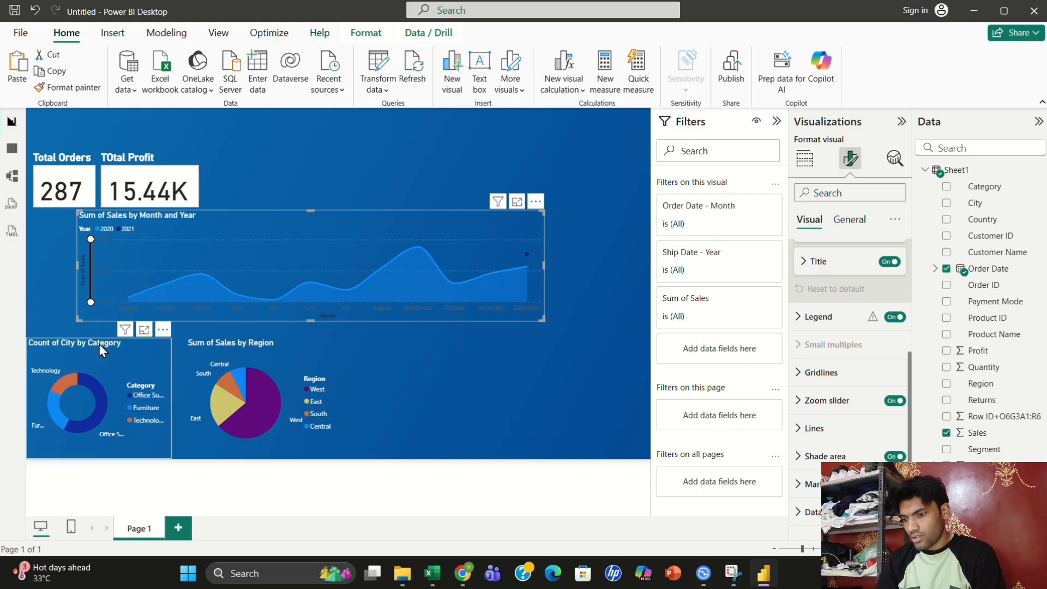
pyautogui.moveTo(91, 239); pyautogui.dragTo(90, 240)
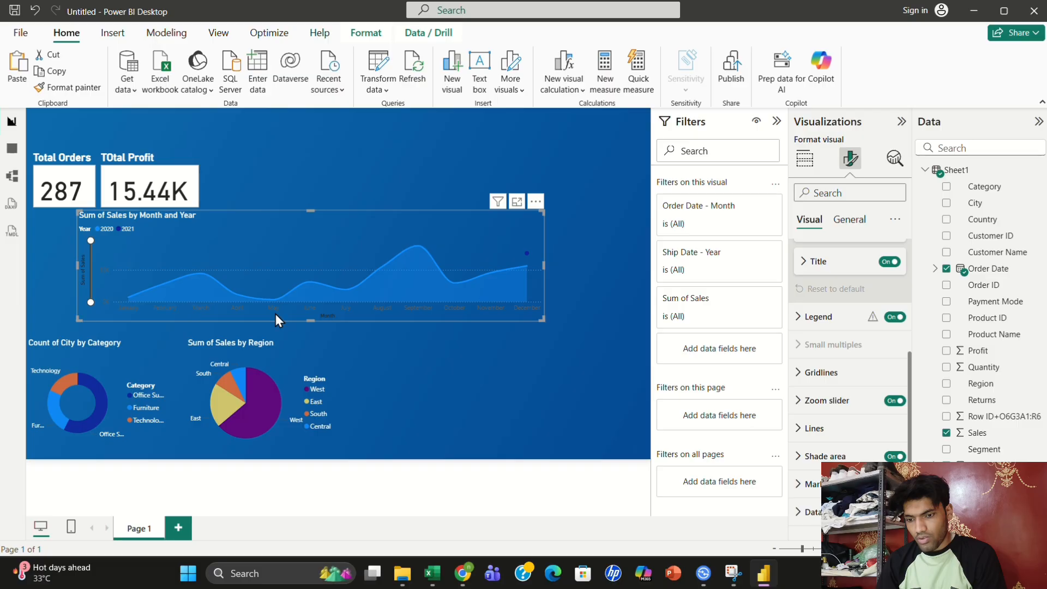
pyautogui.click(829, 433)
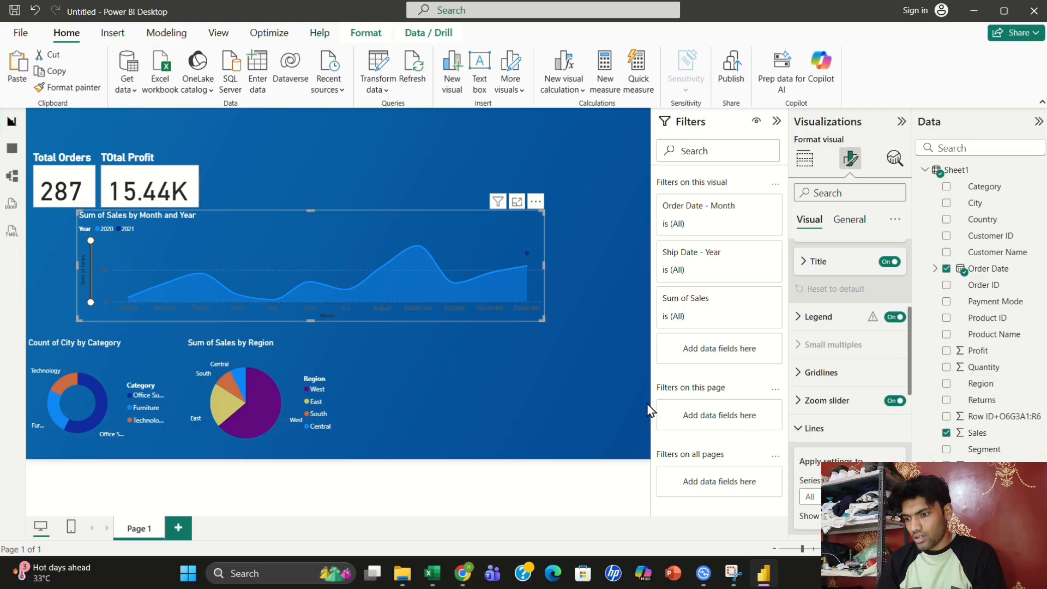
pyautogui.moveTo(89, 241)
pyautogui.mouseDown()
pyautogui.moveTo(91, 289)
pyautogui.moveTo(91, 236)
pyautogui.mouseUp()
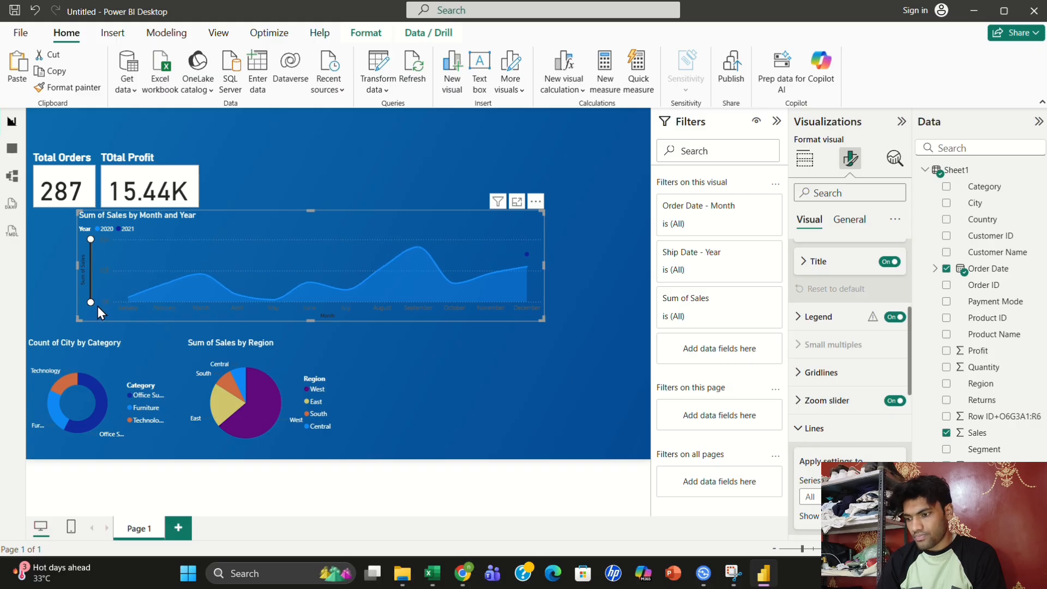
pyautogui.moveTo(89, 301); pyautogui.dragTo(113, 309)
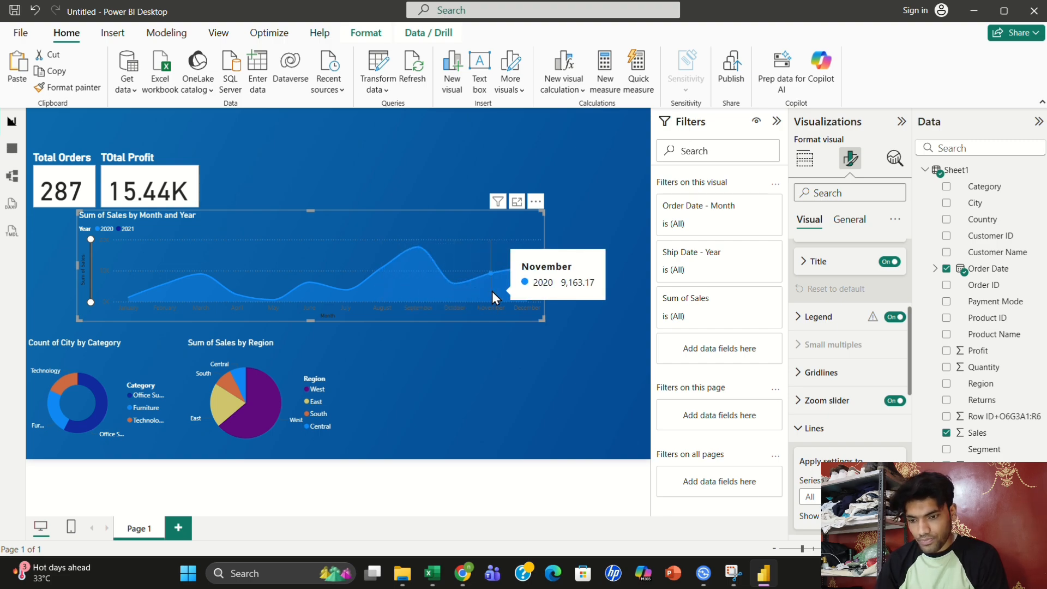
# Turn off the area chart's horizontal gridlines and its zoom slider
pyautogui.click(834, 375)
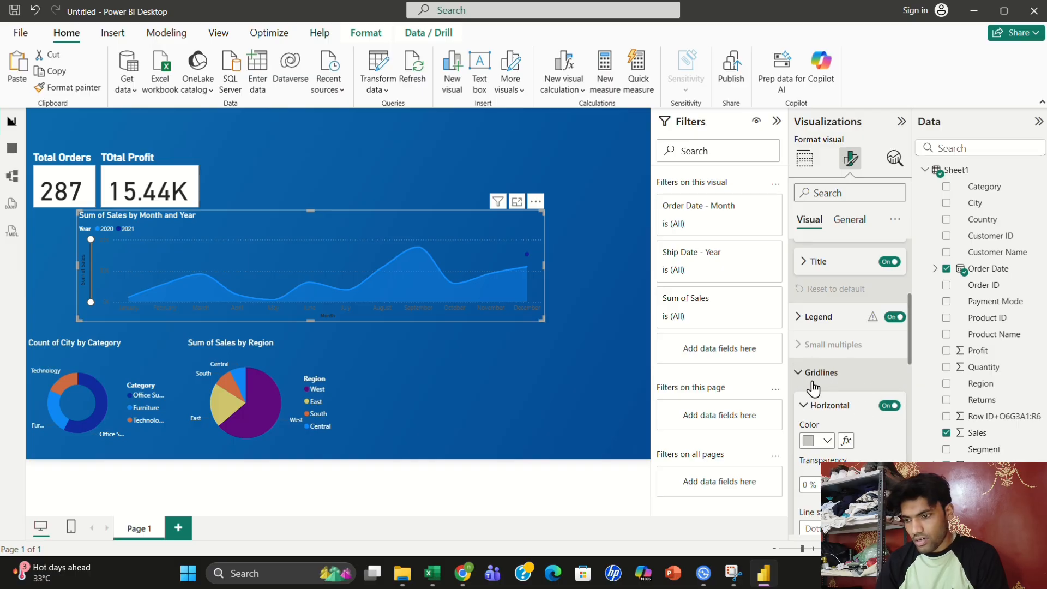
pyautogui.click(889, 406)
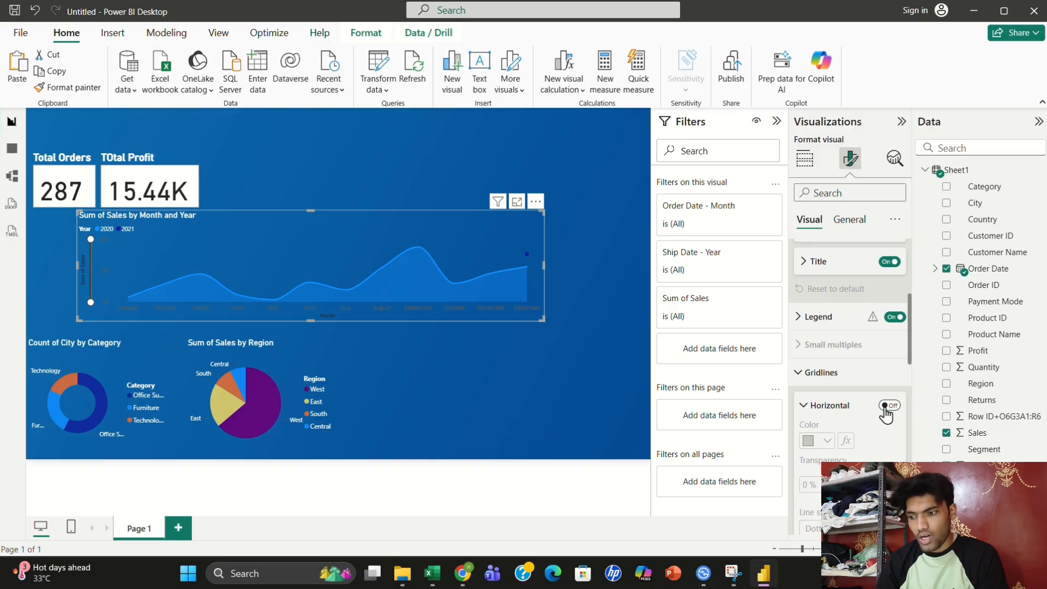
pyautogui.click(889, 406)
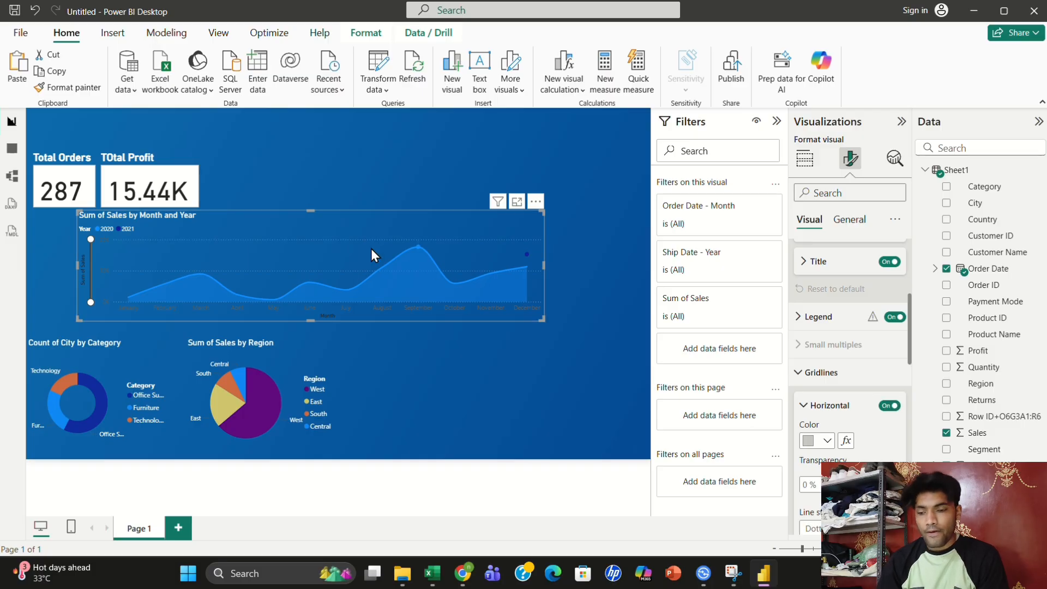
pyautogui.moveTo(287, 244)
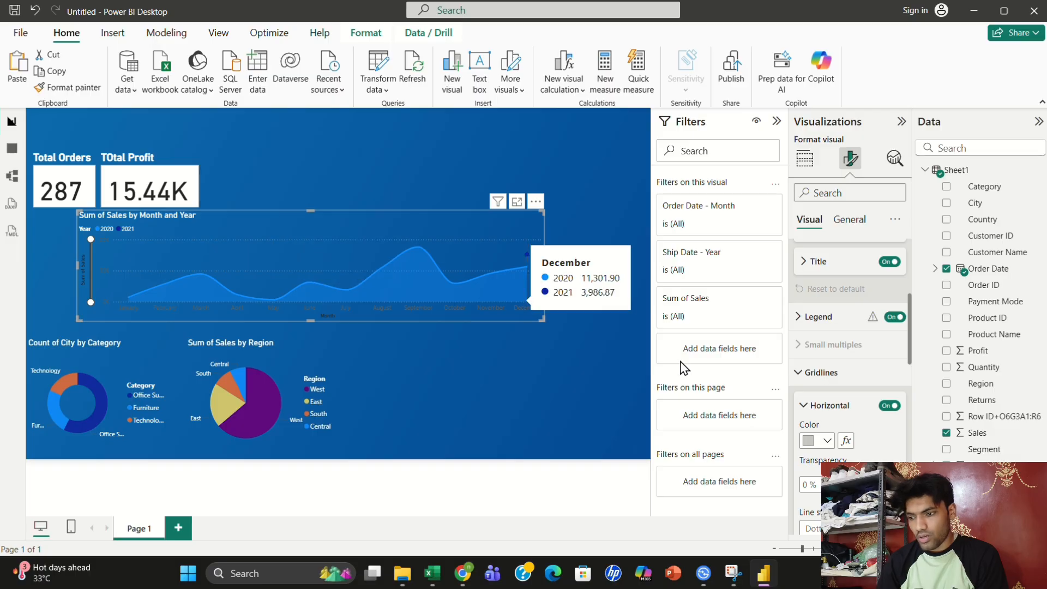
pyautogui.click(886, 408)
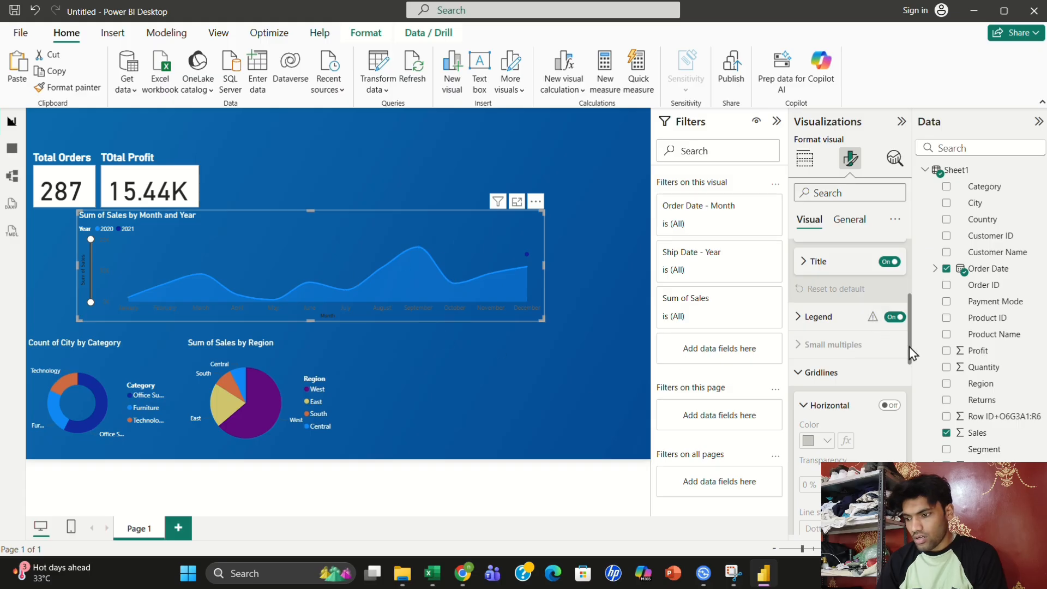
pyautogui.scroll(-5, 909, 353)
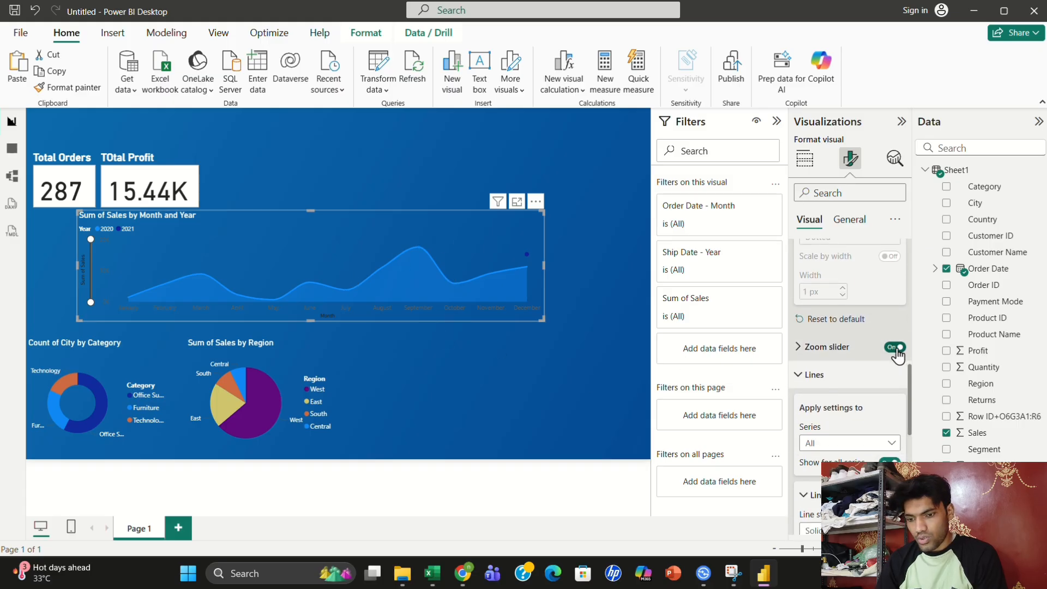
pyautogui.click(895, 347)
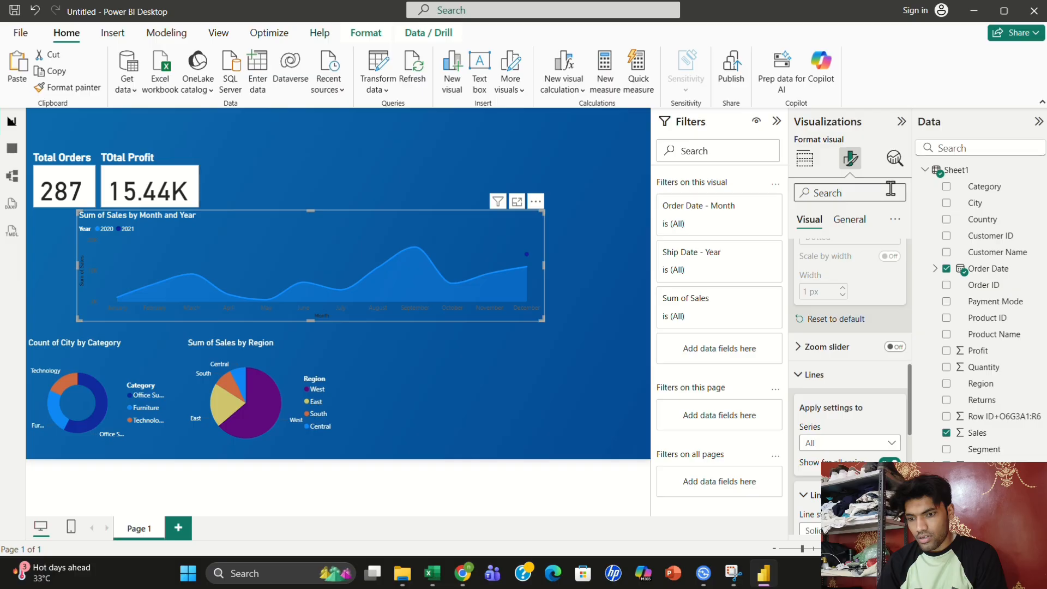
# Set the color of the area chart's X-axis values to white
pyautogui.scroll(4, 910, 257)
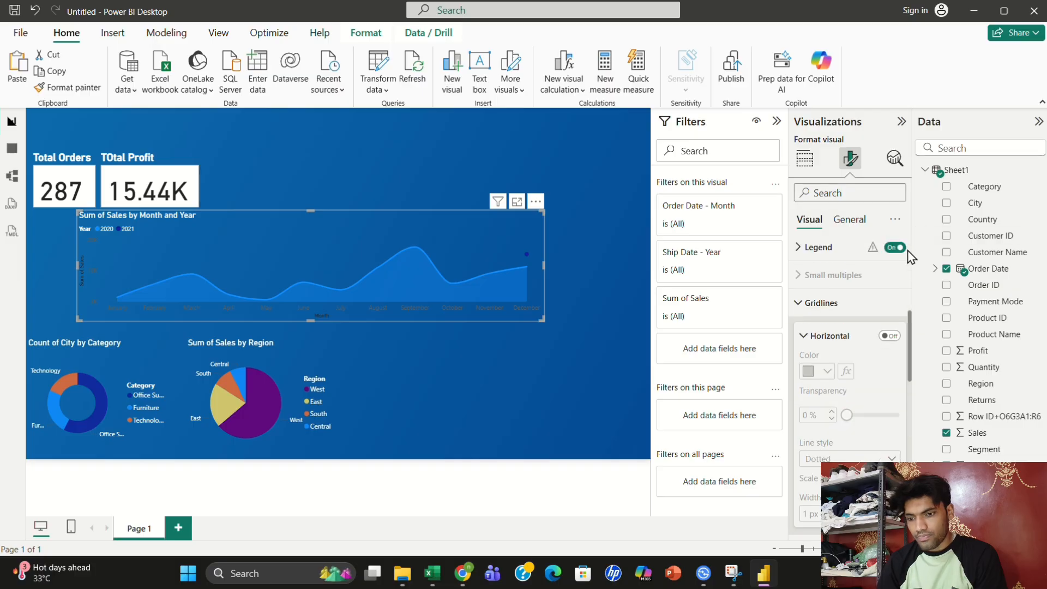
pyautogui.scroll(4, 909, 256)
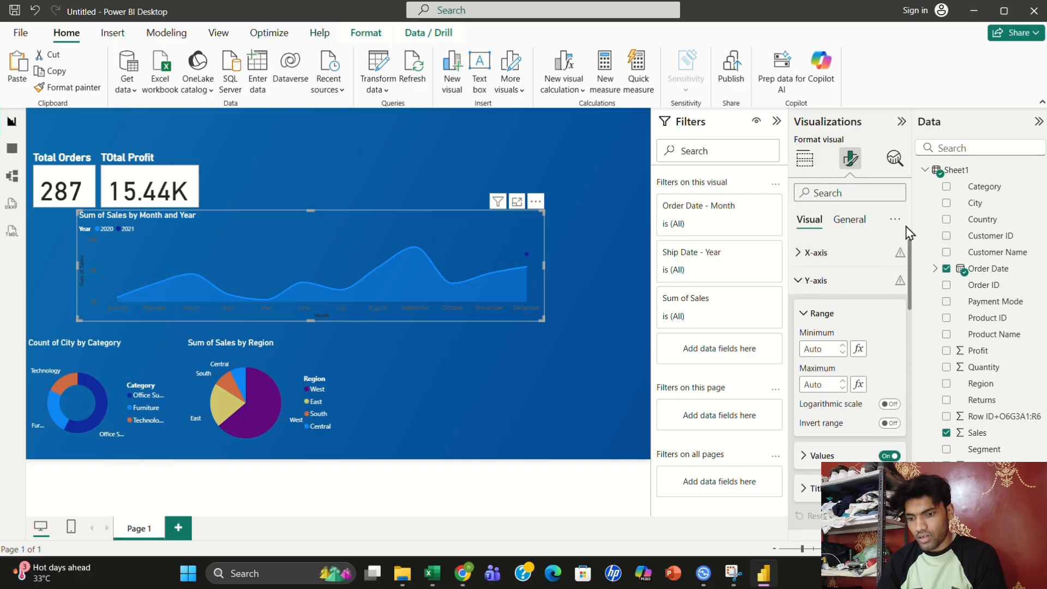
pyautogui.click(854, 254)
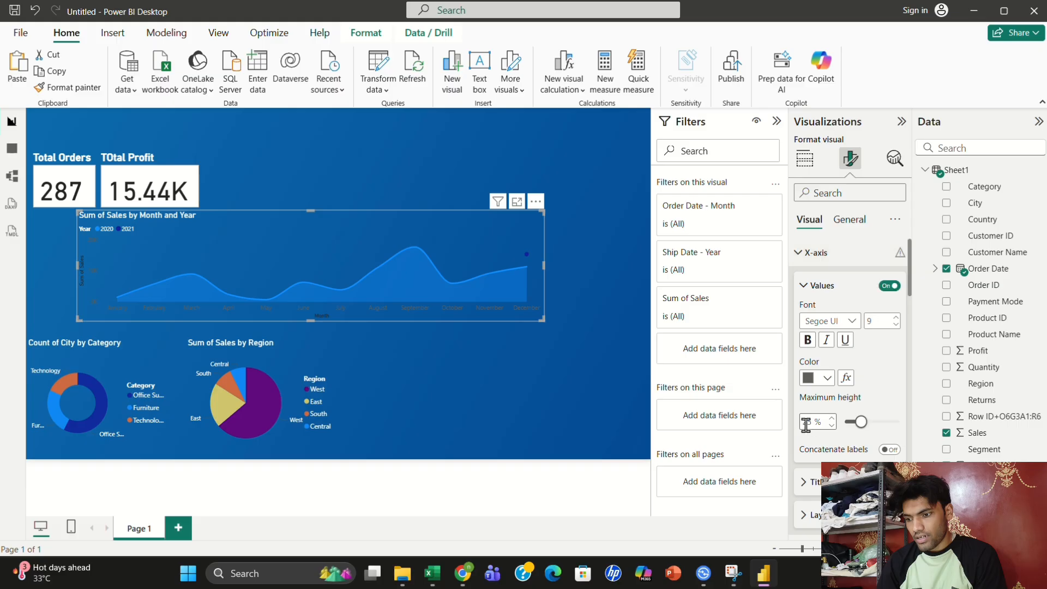
pyautogui.click(805, 379)
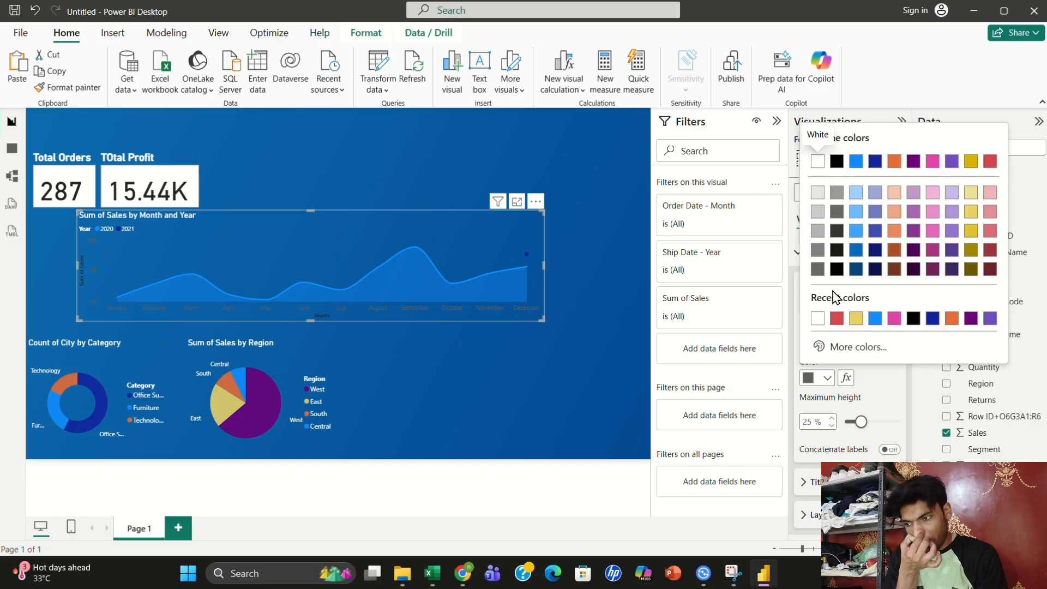
pyautogui.click(813, 317)
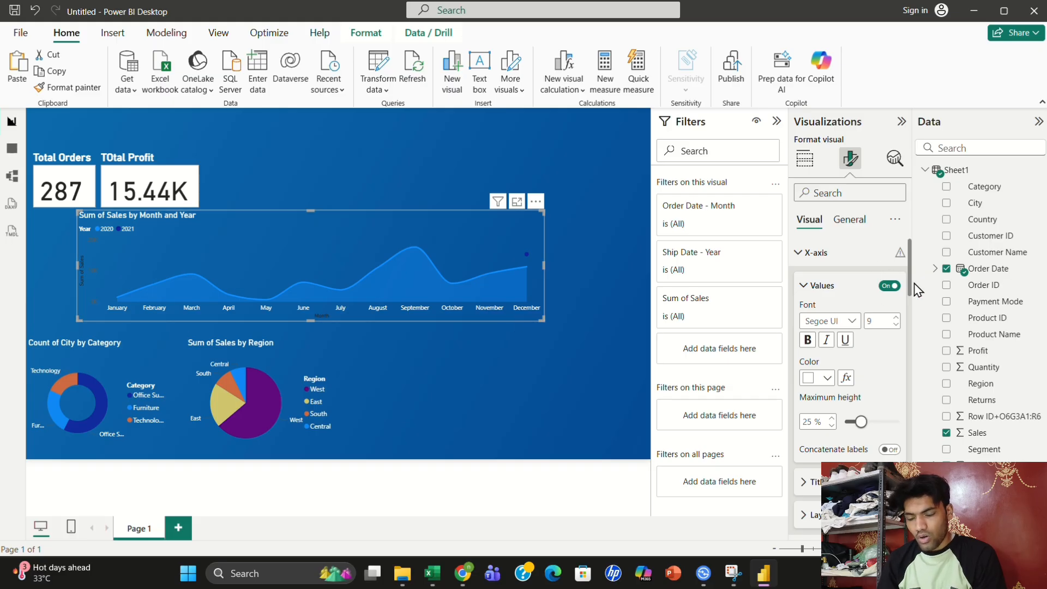
# Try the area chart without its legend, ending with the legend turned back on
pyautogui.scroll(-5, 908, 322)
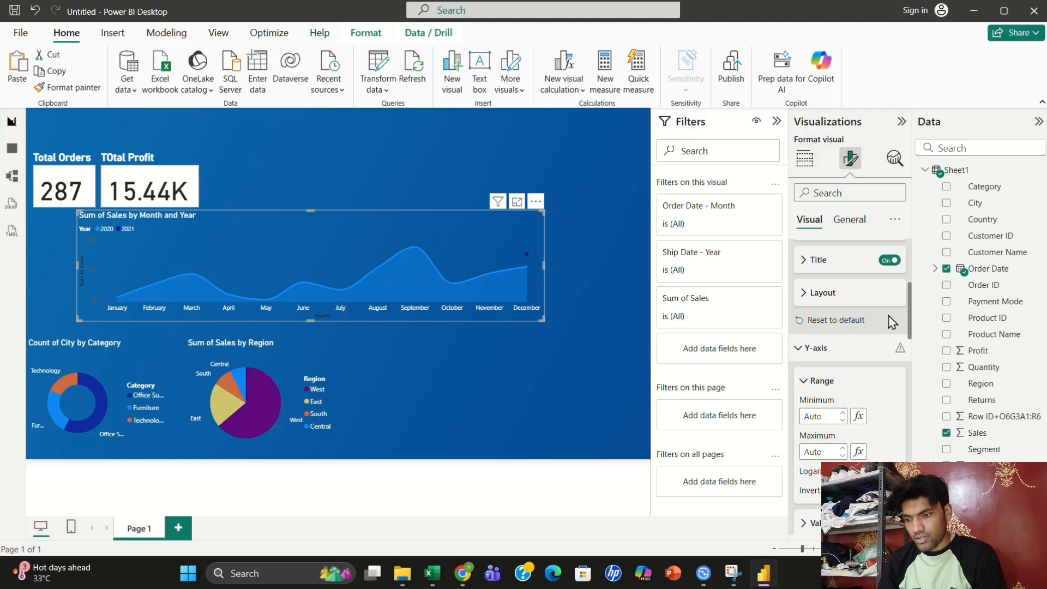
pyautogui.click(834, 349)
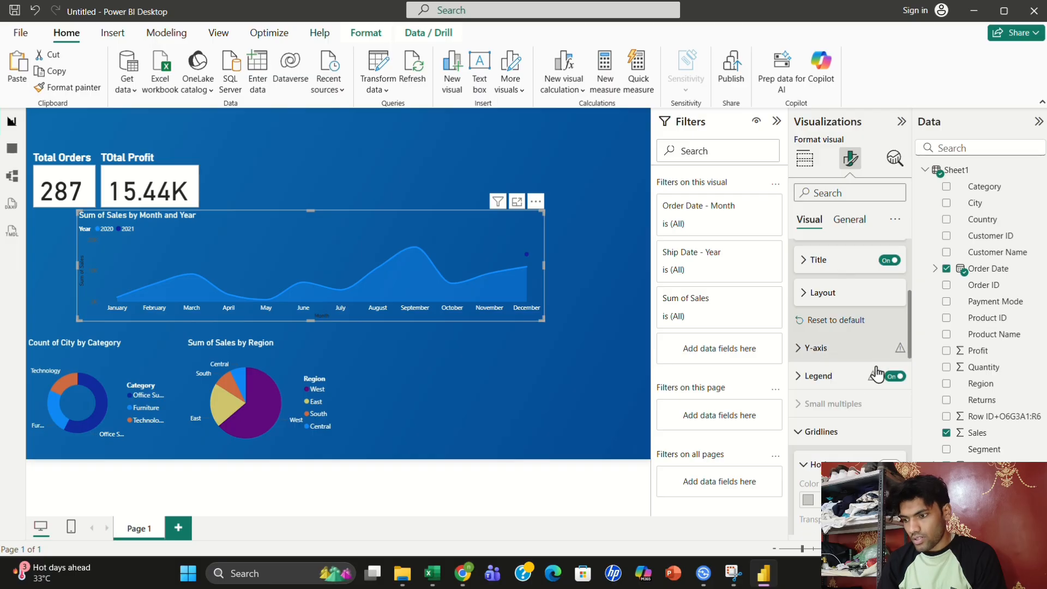
pyautogui.click(895, 377)
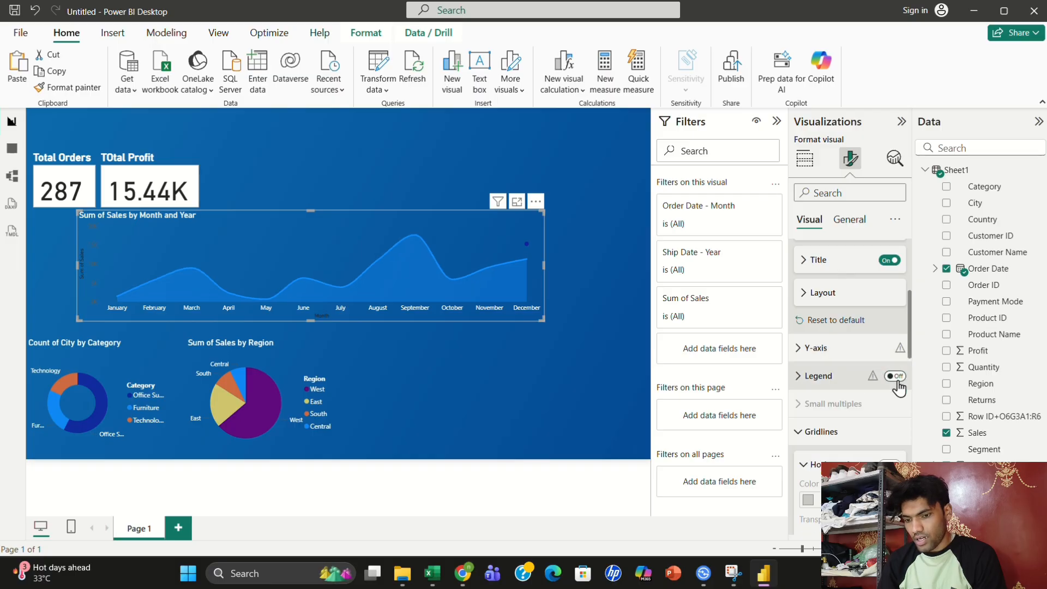
pyautogui.click(895, 376)
pyautogui.click(895, 376)
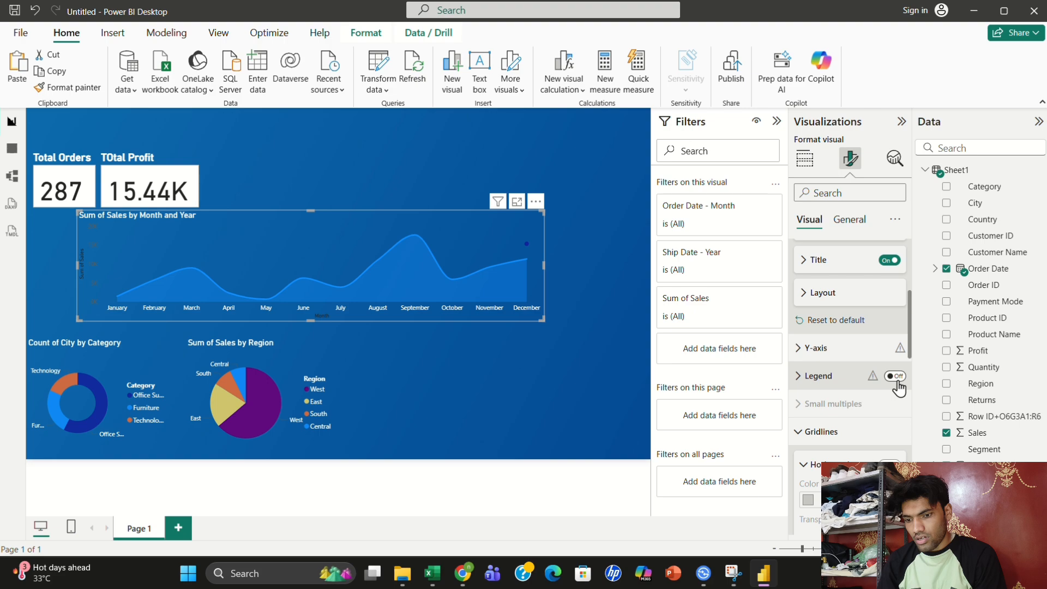
pyautogui.click(895, 377)
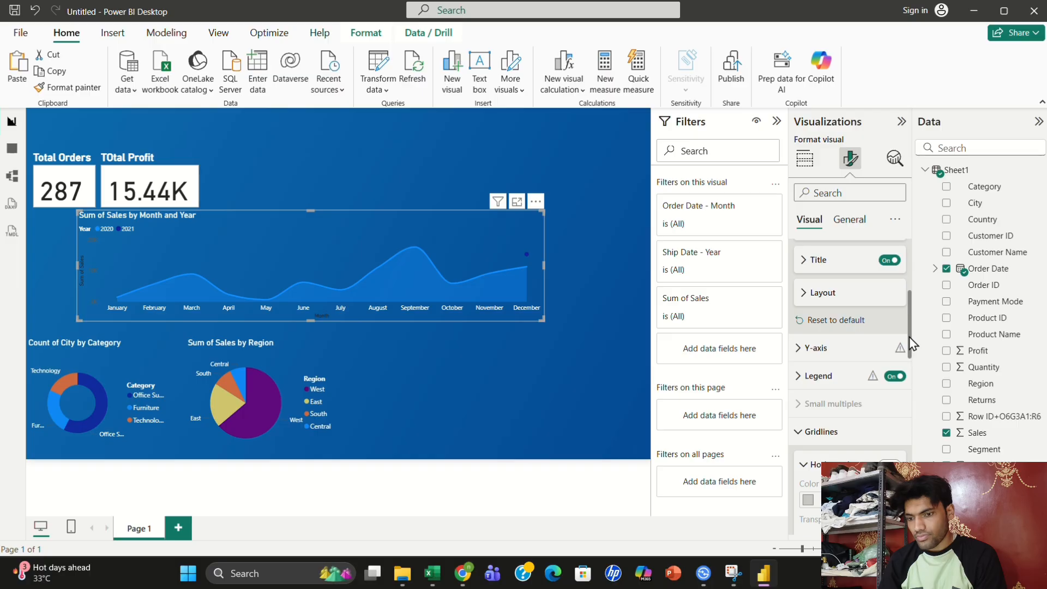
# Turn on the area chart's background effect and try hiding its title, keeping the title on
pyautogui.moveTo(909, 341); pyautogui.dragTo(908, 422)
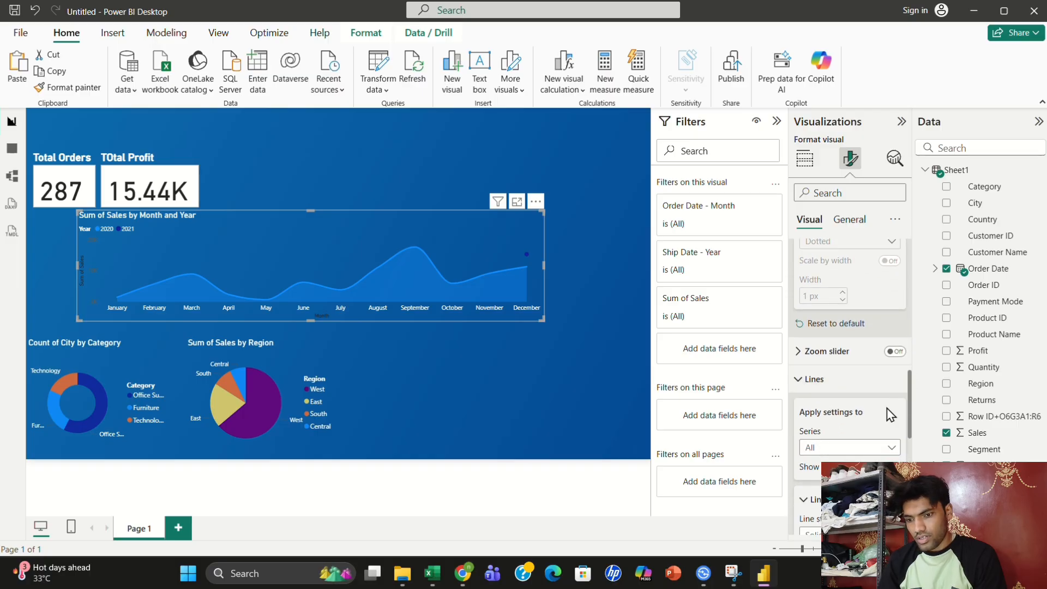
pyautogui.click(851, 225)
pyautogui.click(843, 308)
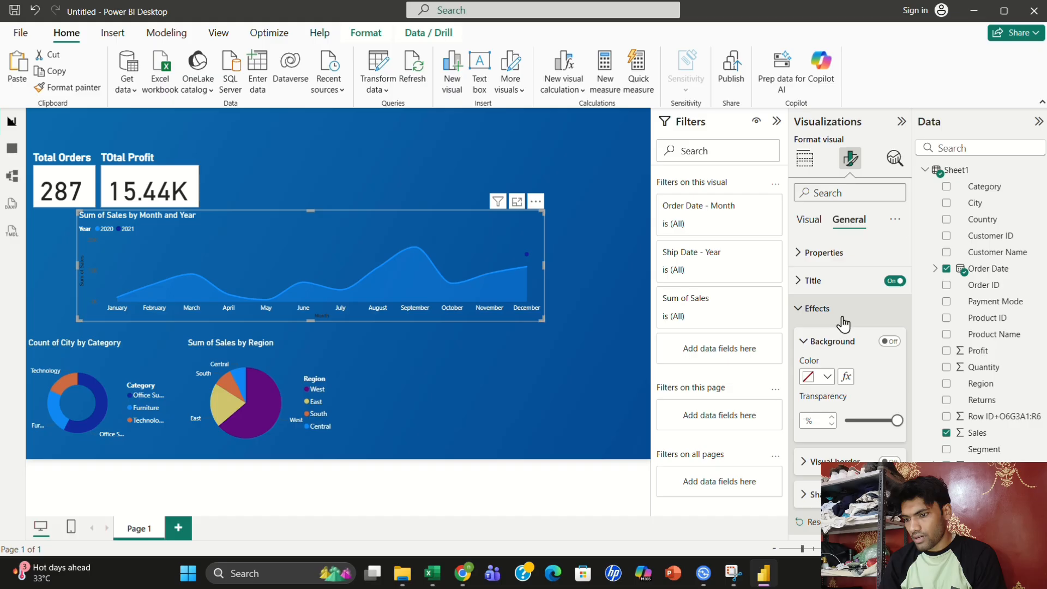
pyautogui.click(889, 341)
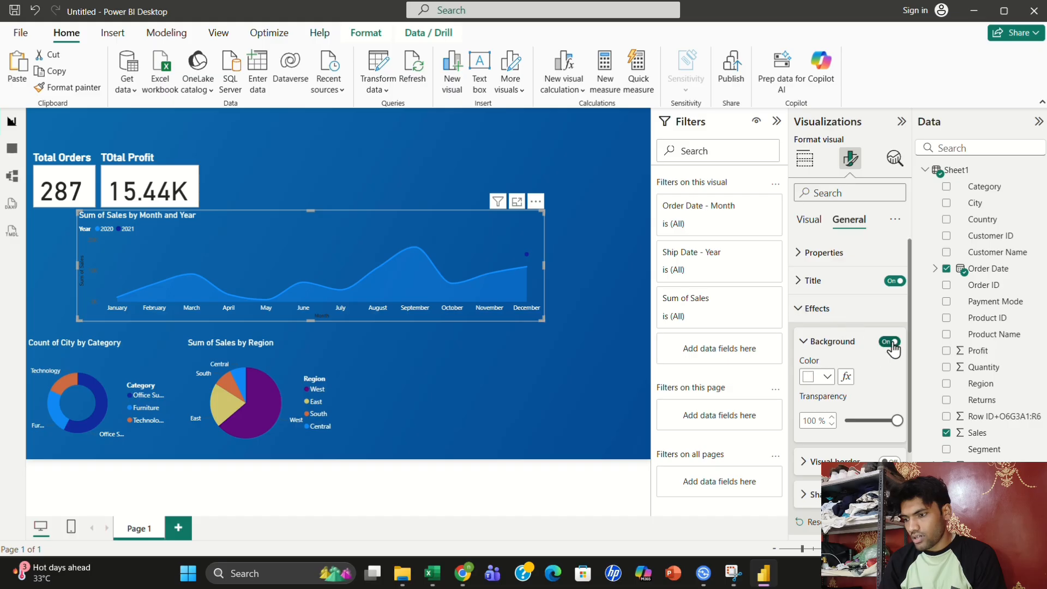
pyautogui.click(893, 282)
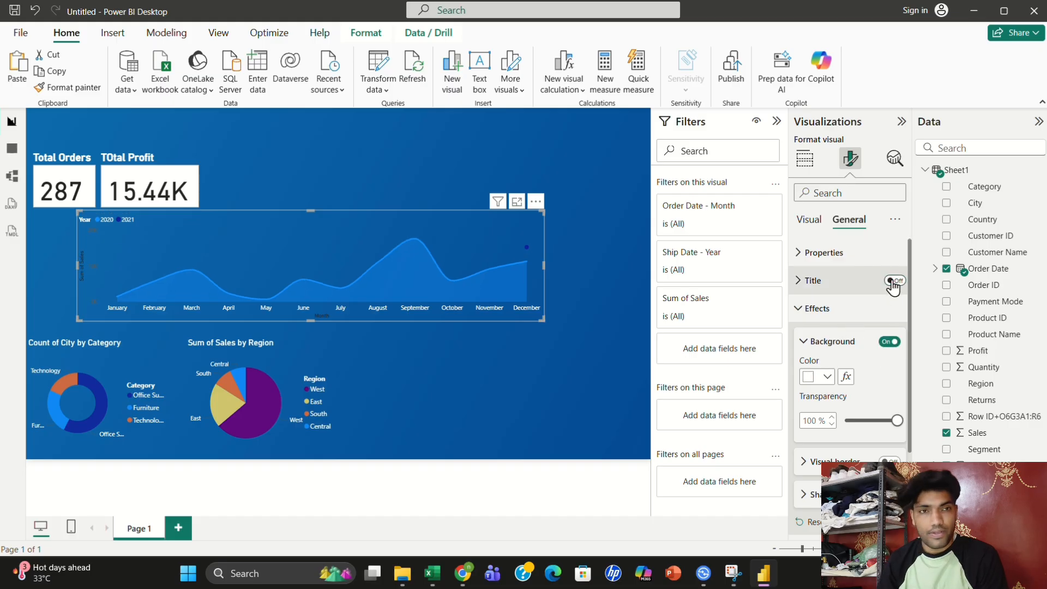
pyautogui.click(892, 281)
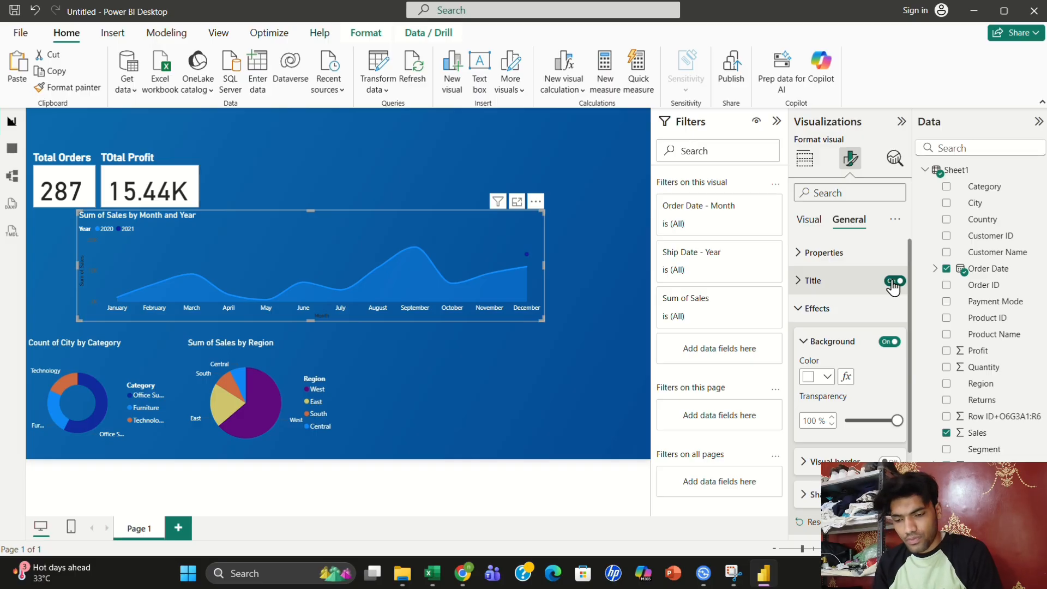
pyautogui.scroll(-2, 894, 338)
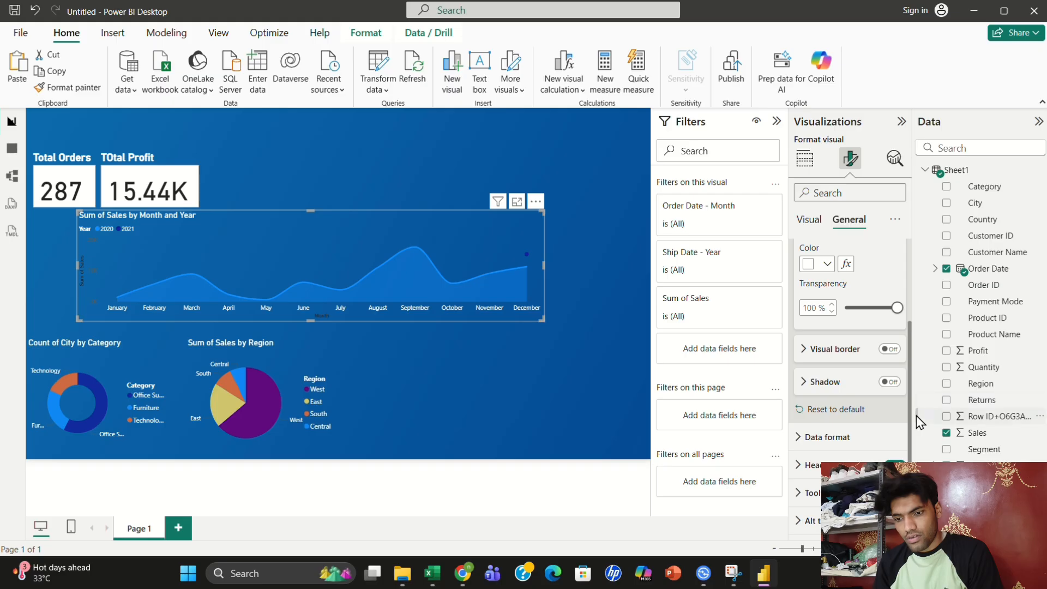
pyautogui.moveTo(917, 395)
pyautogui.mouseDown()
pyautogui.moveTo(918, 365)
pyautogui.moveTo(926, 386)
pyautogui.mouseUp()
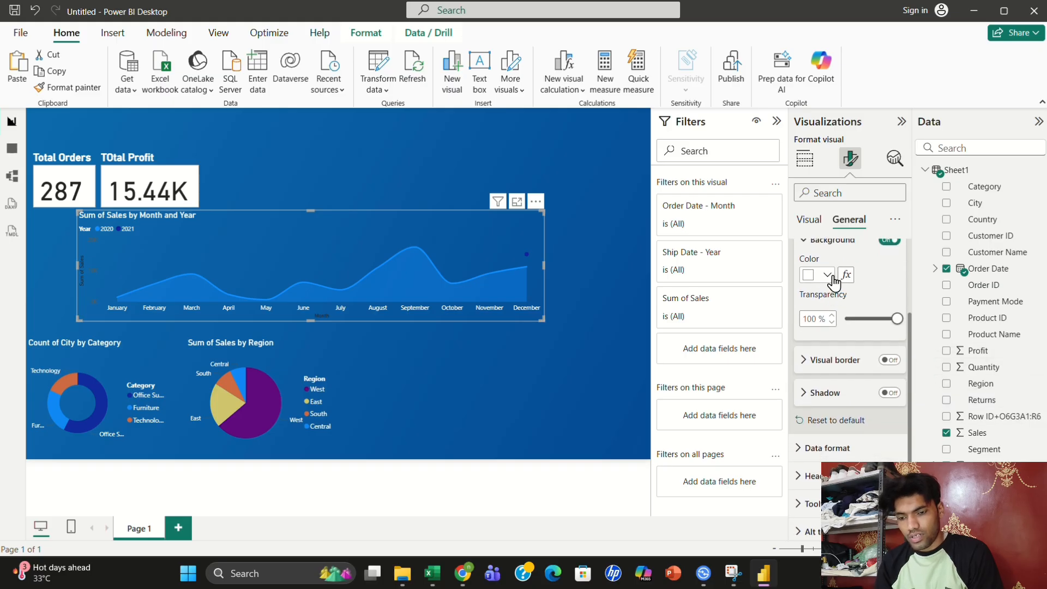
pyautogui.click(827, 276)
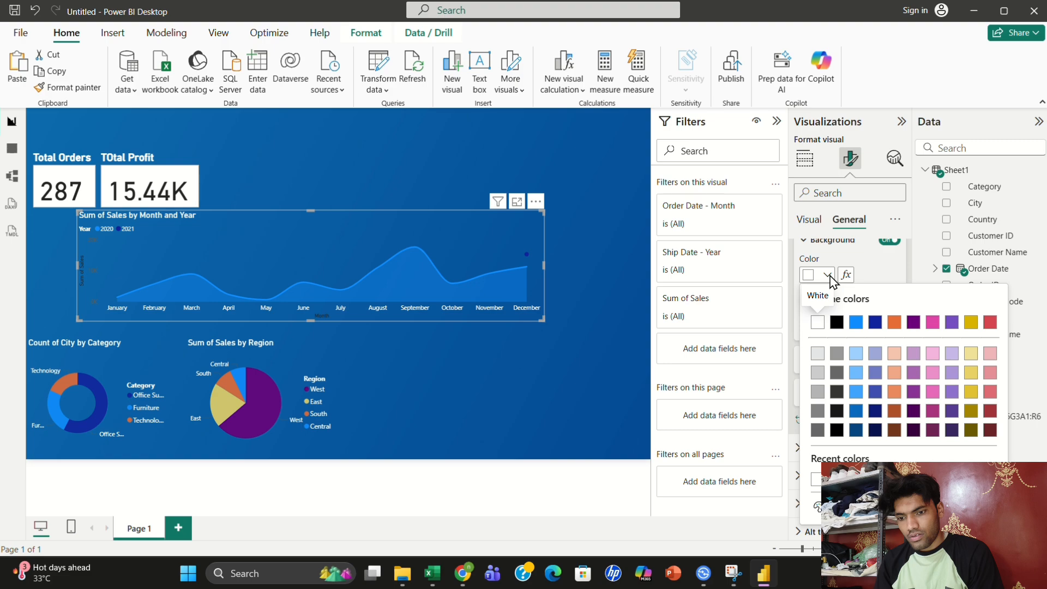
pyautogui.click(830, 277)
pyautogui.scroll(2, 914, 325)
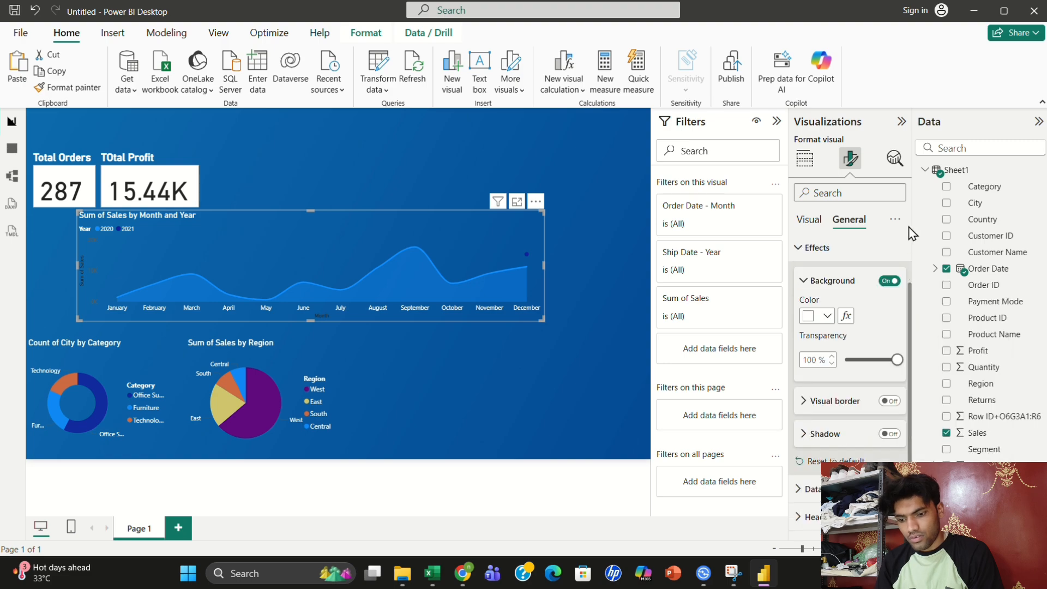
pyautogui.scroll(3, 912, 234)
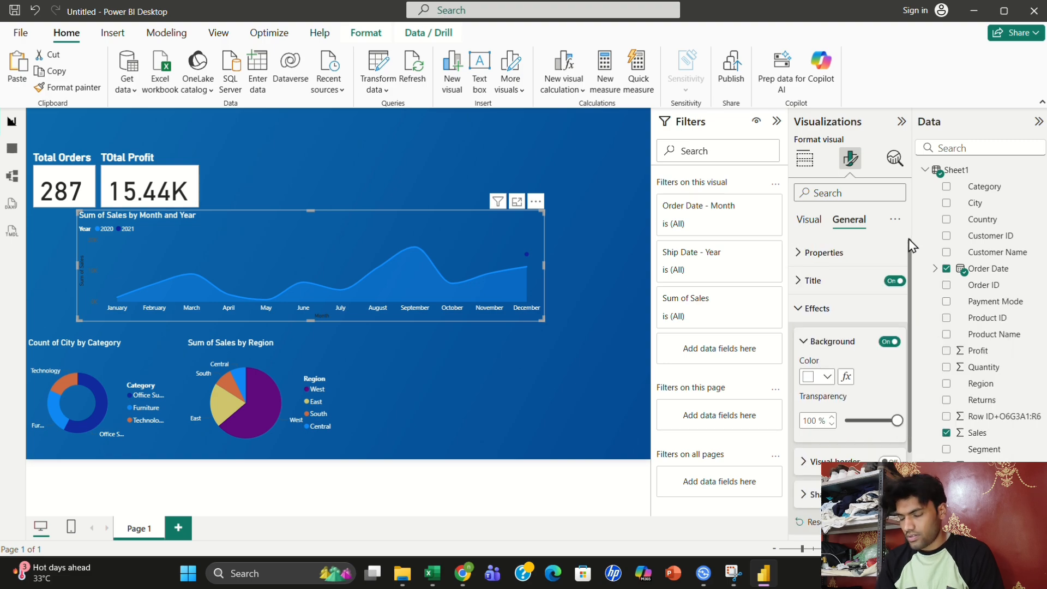
pyautogui.scroll(-5, 909, 246)
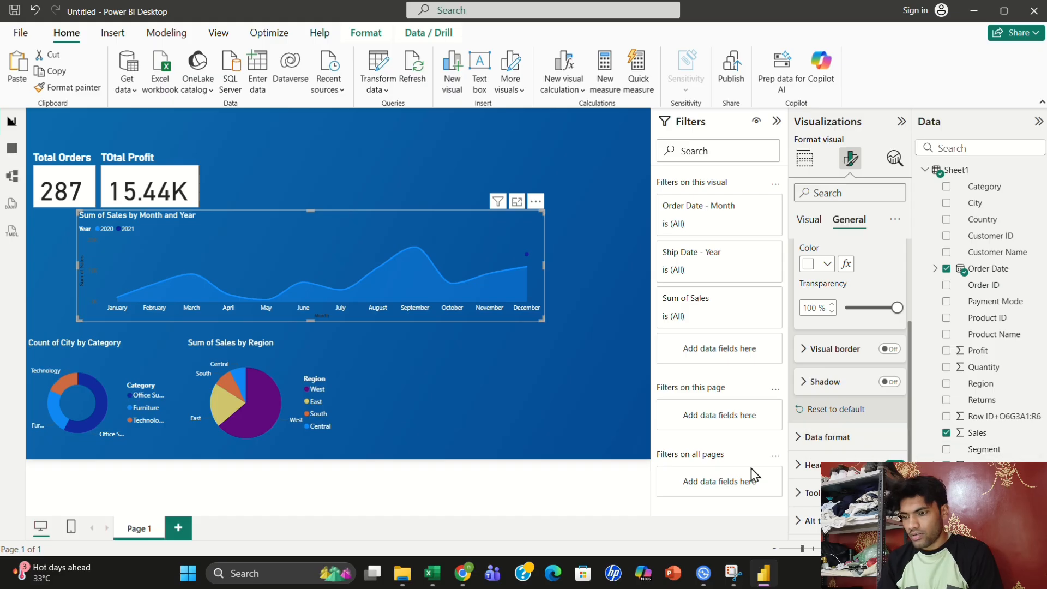
# Narrow the area chart to about half the page width and align it with the page's left edge, between the cards and the lower charts
pyautogui.click(538, 320)
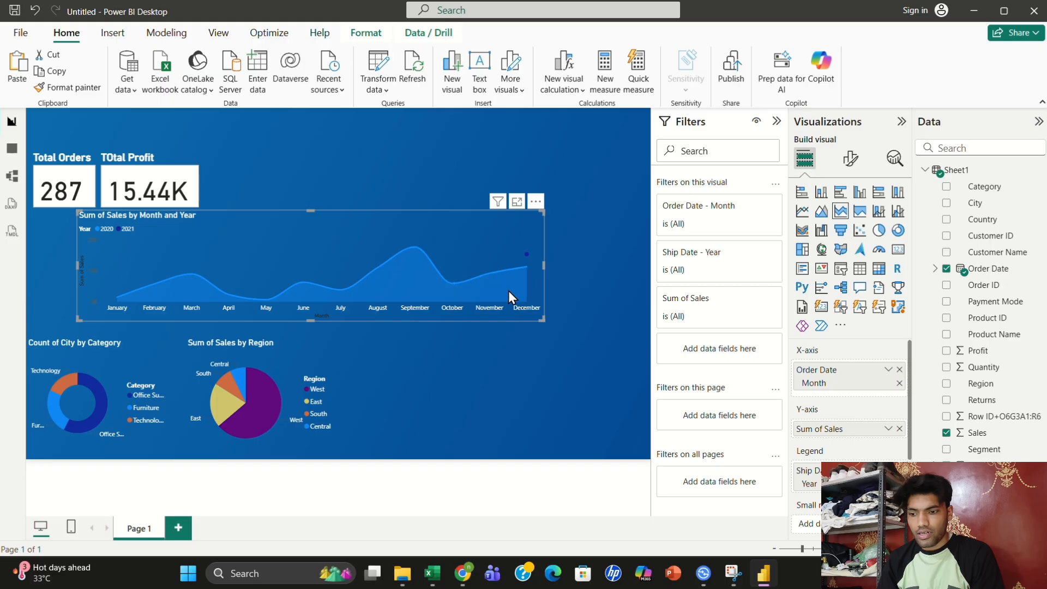
pyautogui.click(543, 322)
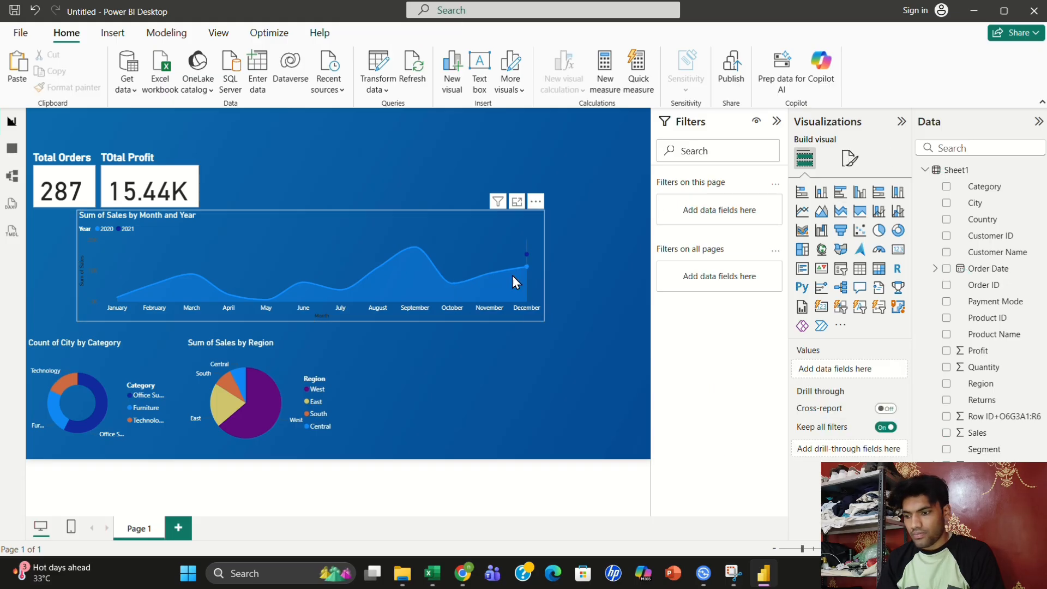
pyautogui.click(542, 316)
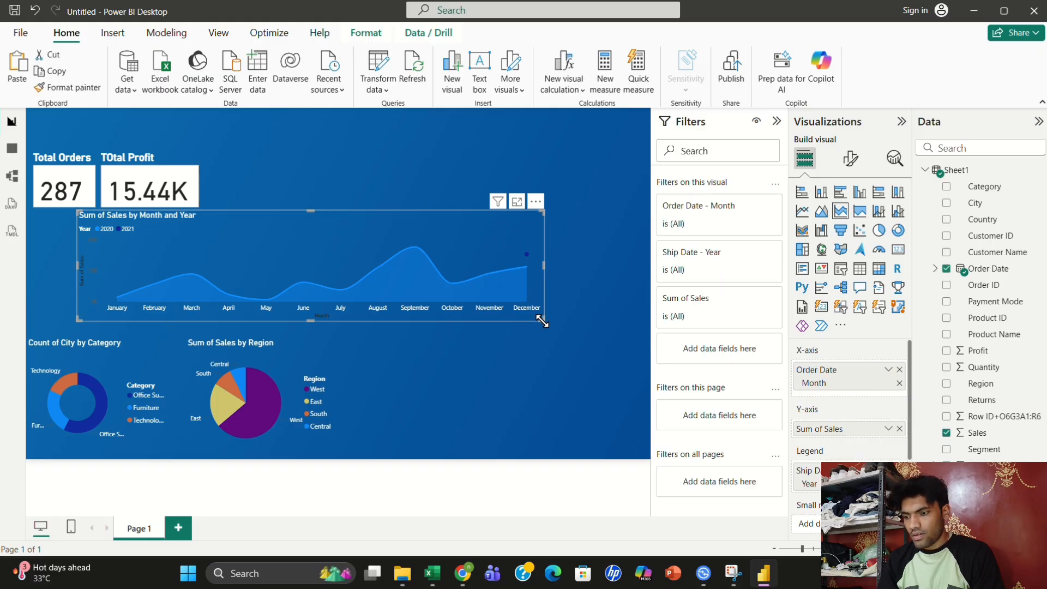
pyautogui.moveTo(544, 321); pyautogui.dragTo(353, 328)
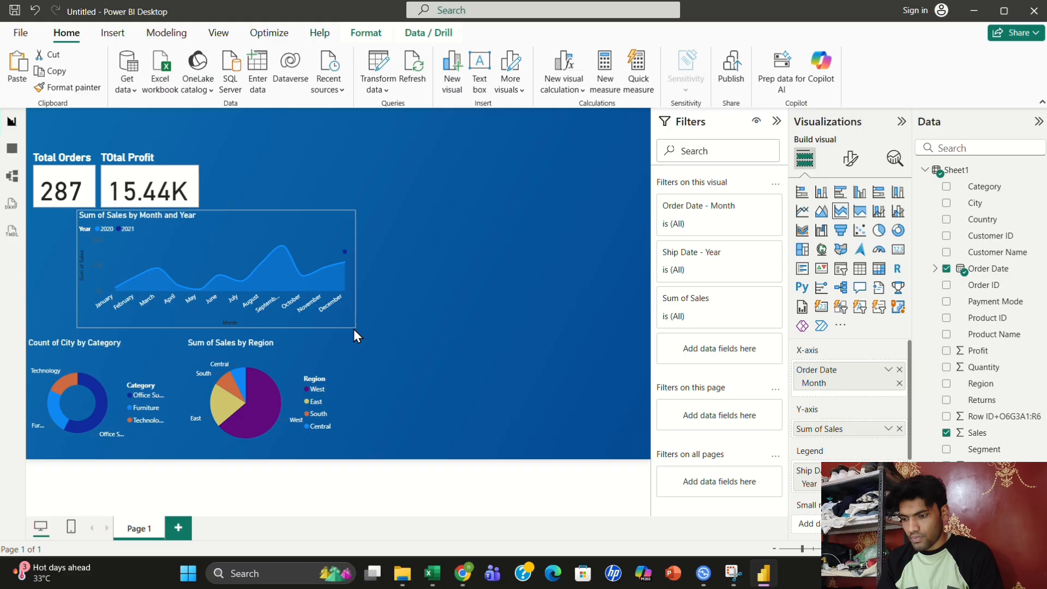
pyautogui.moveTo(284, 283); pyautogui.dragTo(234, 284)
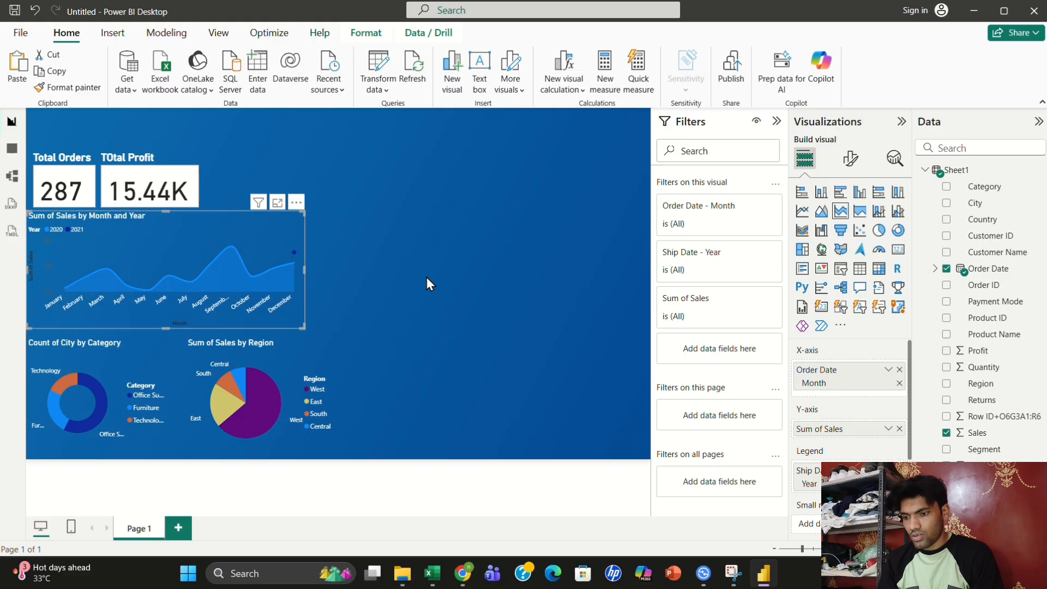
# Duplicate the area chart, place the copy beside the original, and replace Sum of Sales with Profit on the copy's Y-axis
pyautogui.moveTo(275, 275); pyautogui.dragTo(518, 274)
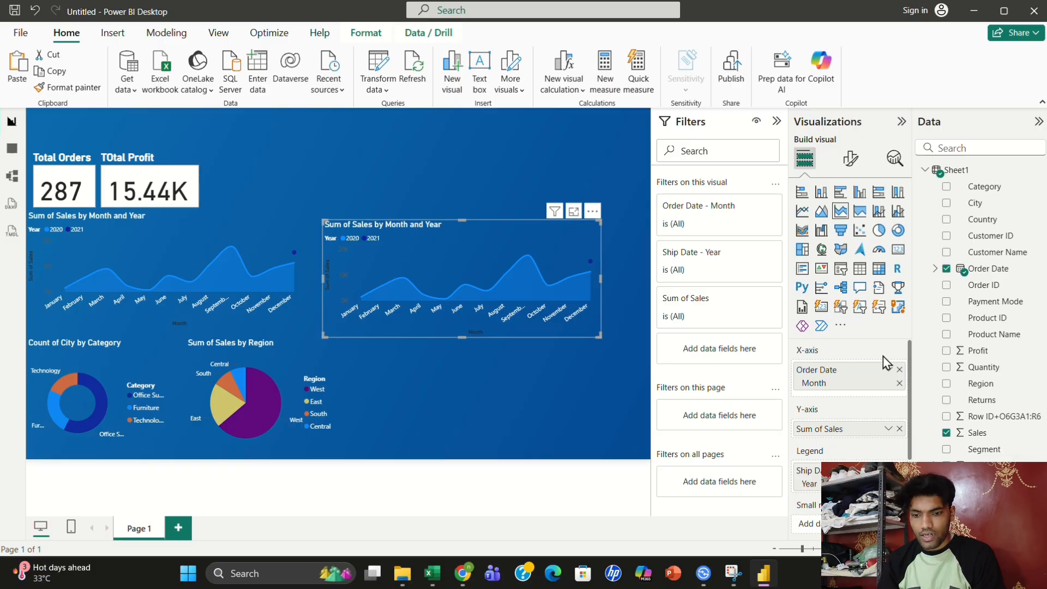
pyautogui.moveTo(903, 429); pyautogui.dragTo(736, 424)
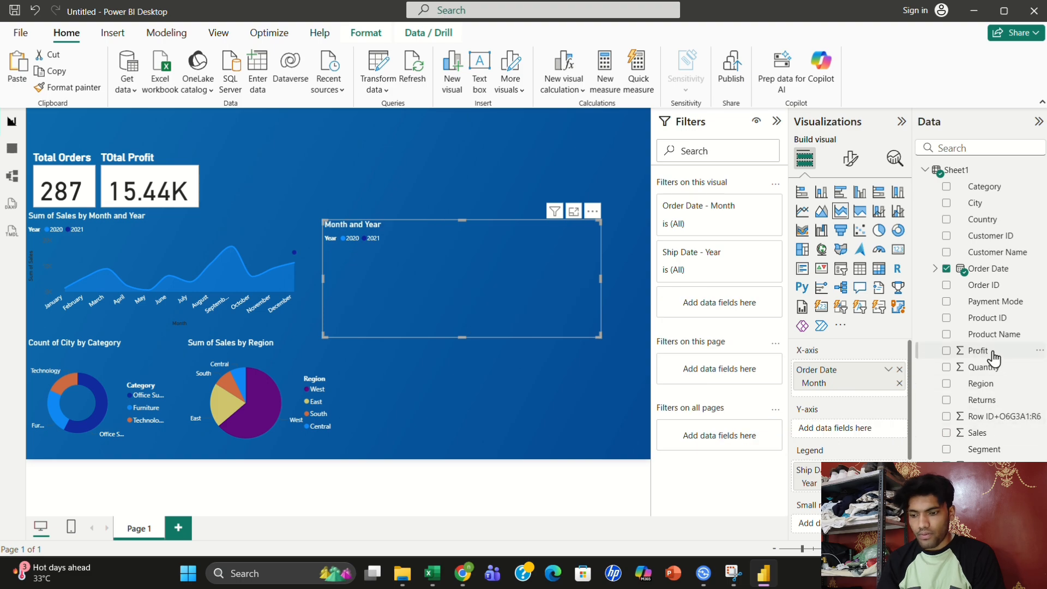
pyautogui.moveTo(987, 351); pyautogui.dragTo(859, 434)
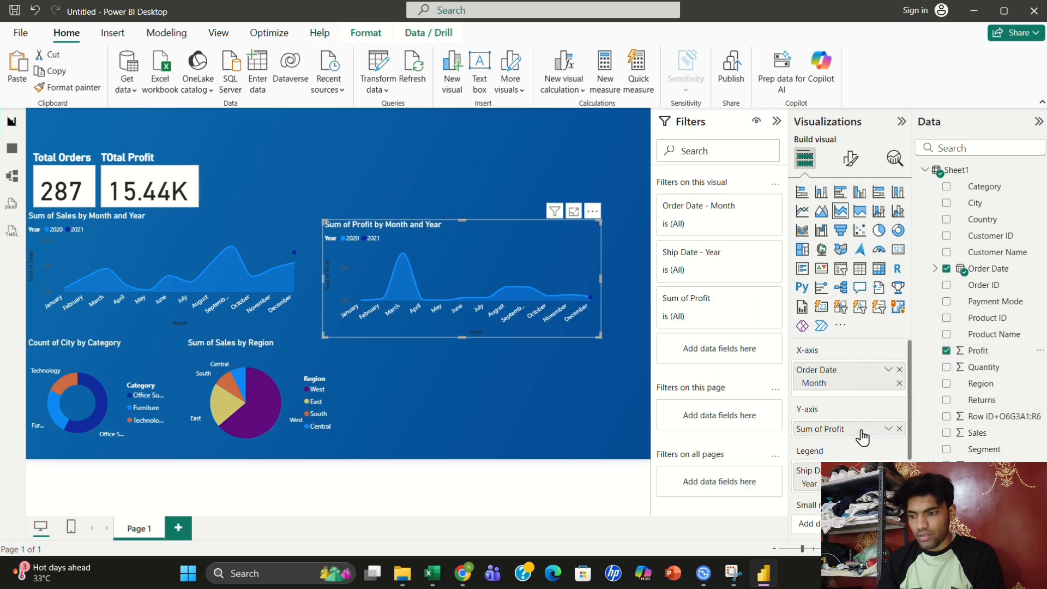
# Turn off the profit area chart's X-axis values and copy its formatting to the sales area chart with Format painter
pyautogui.moveTo(580, 298)
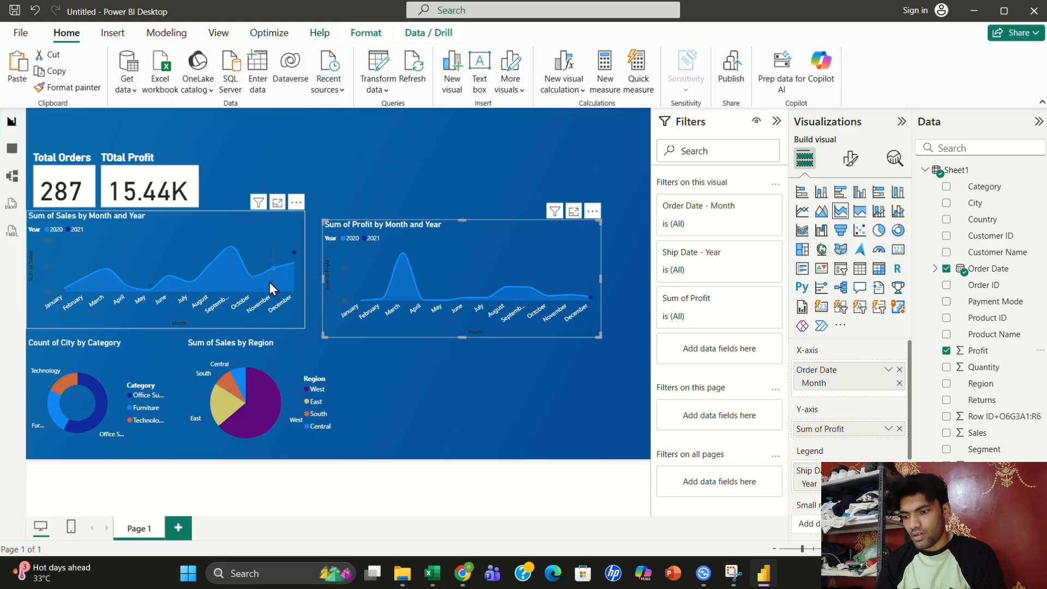
pyautogui.moveTo(270, 284)
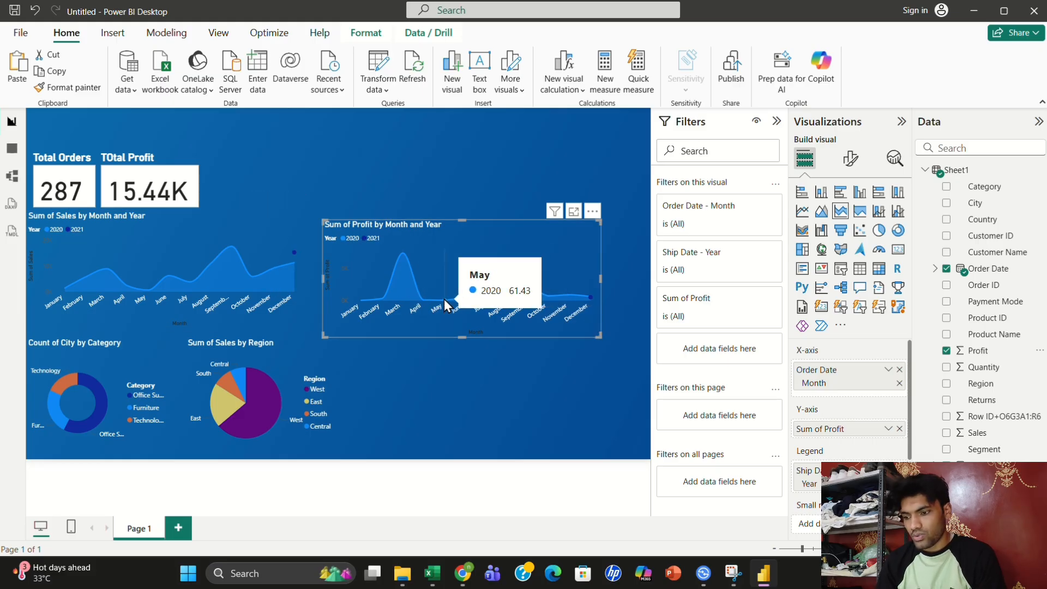
pyautogui.moveTo(460, 295)
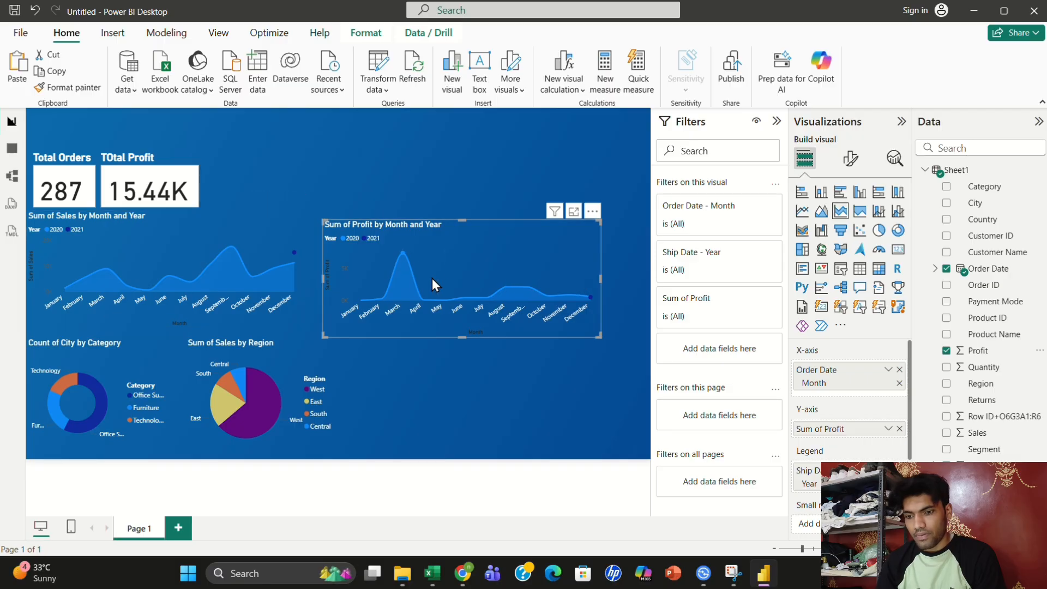
pyautogui.click(850, 159)
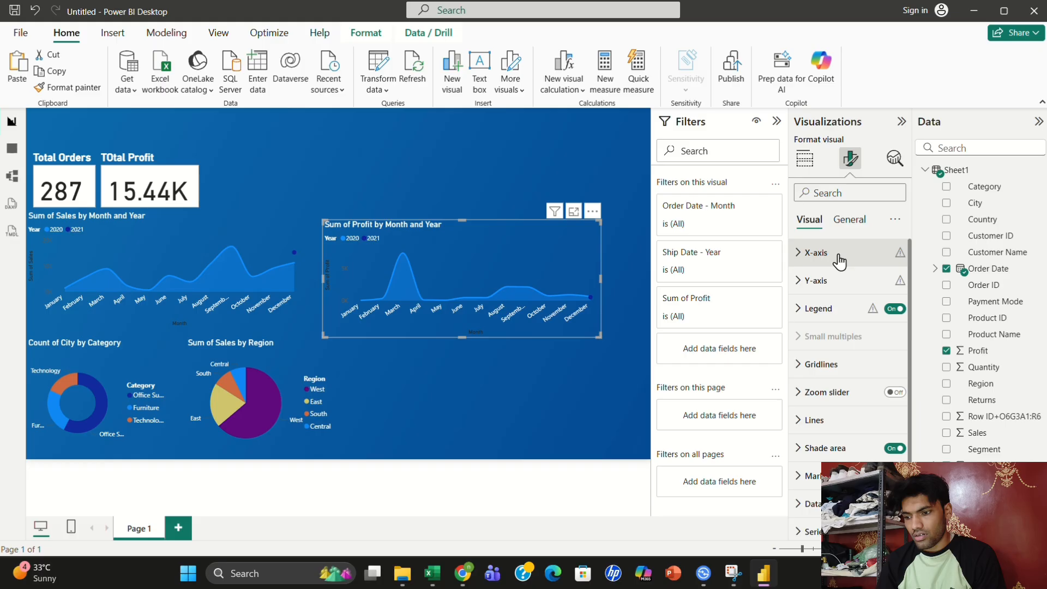
pyautogui.click(839, 253)
pyautogui.click(889, 287)
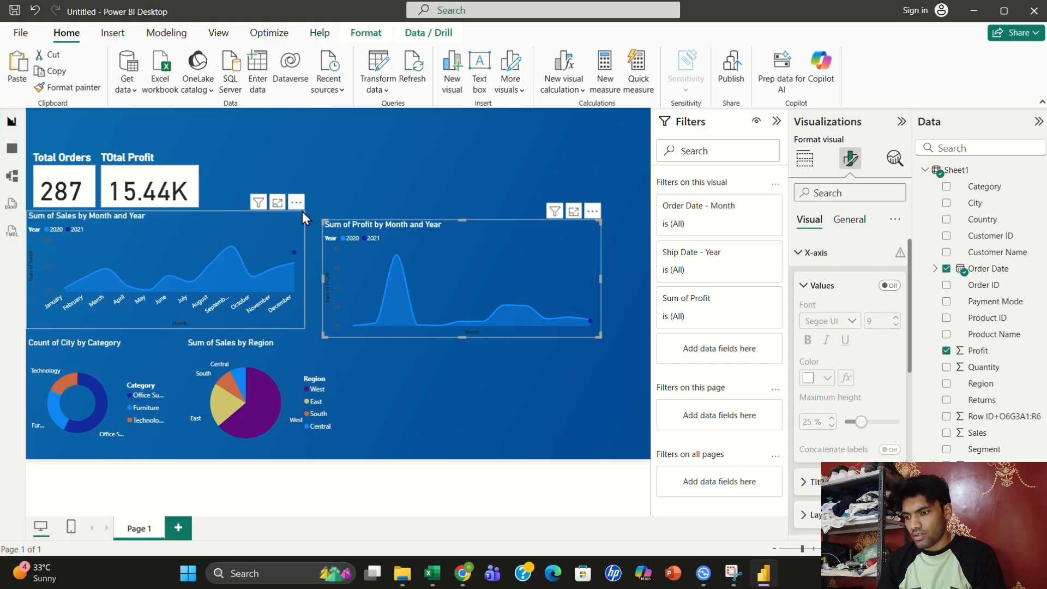
pyautogui.click(67, 87)
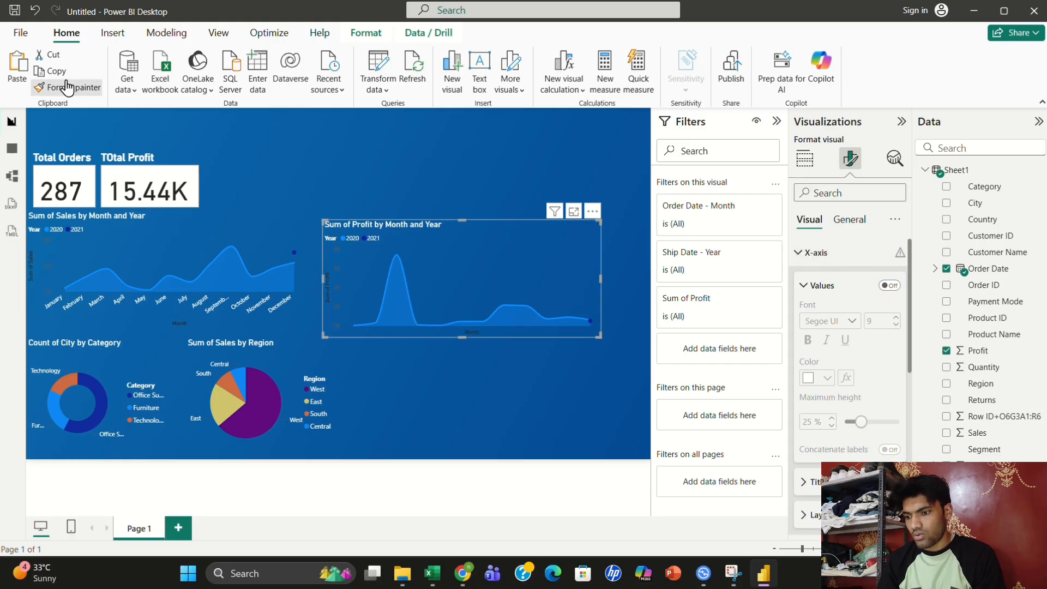
pyautogui.click(163, 243)
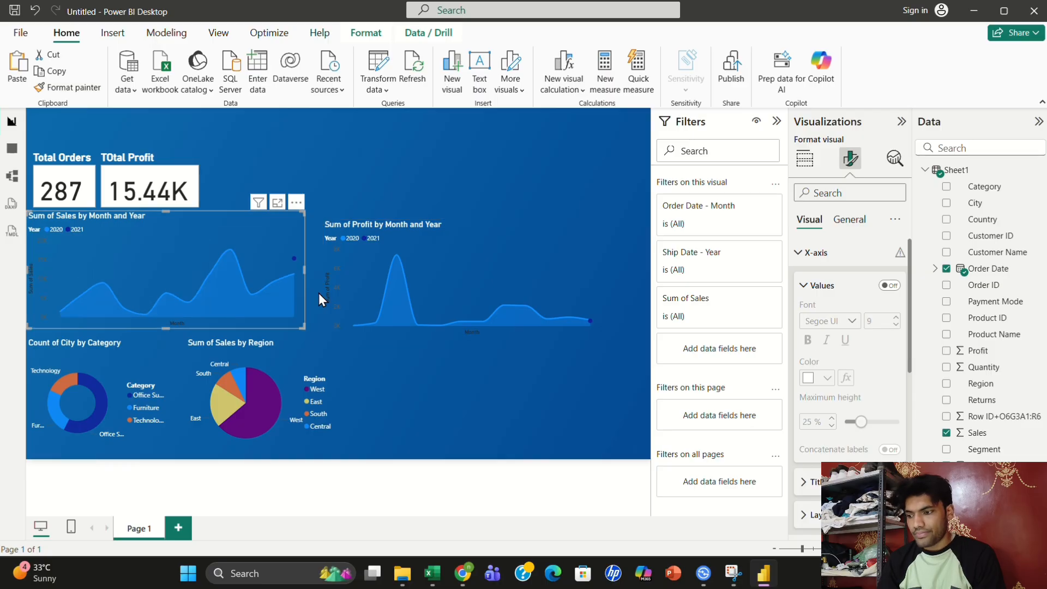
# Stack the two area charts along the report page's right edge, with sales in the lower corner and profit directly above it
pyautogui.click(453, 274)
pyautogui.moveTo(451, 271); pyautogui.dragTo(450, 267)
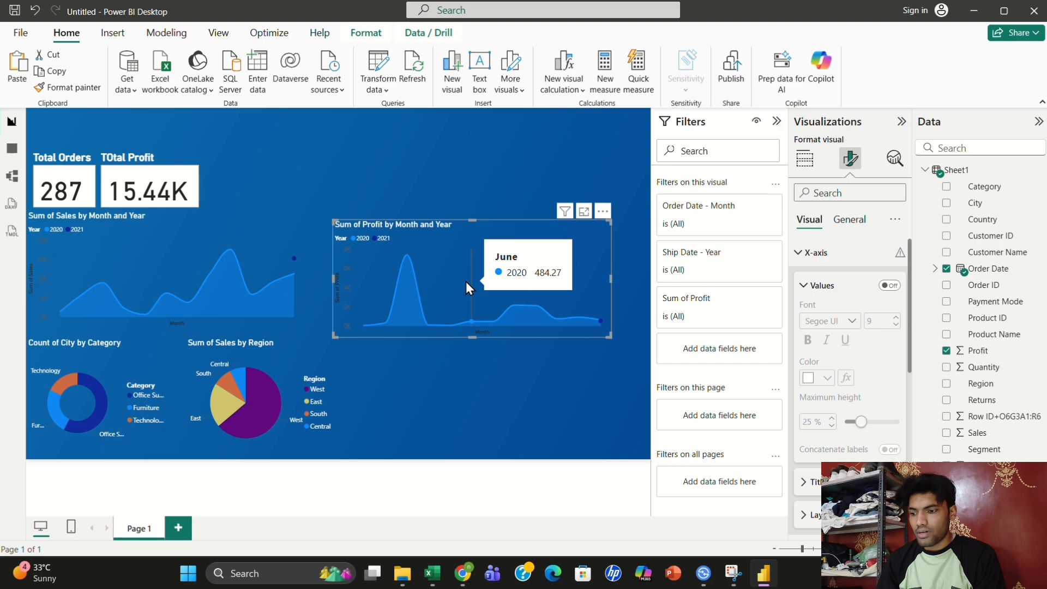
pyautogui.moveTo(532, 299); pyautogui.dragTo(575, 187)
pyautogui.moveTo(246, 297); pyautogui.dragTo(593, 430)
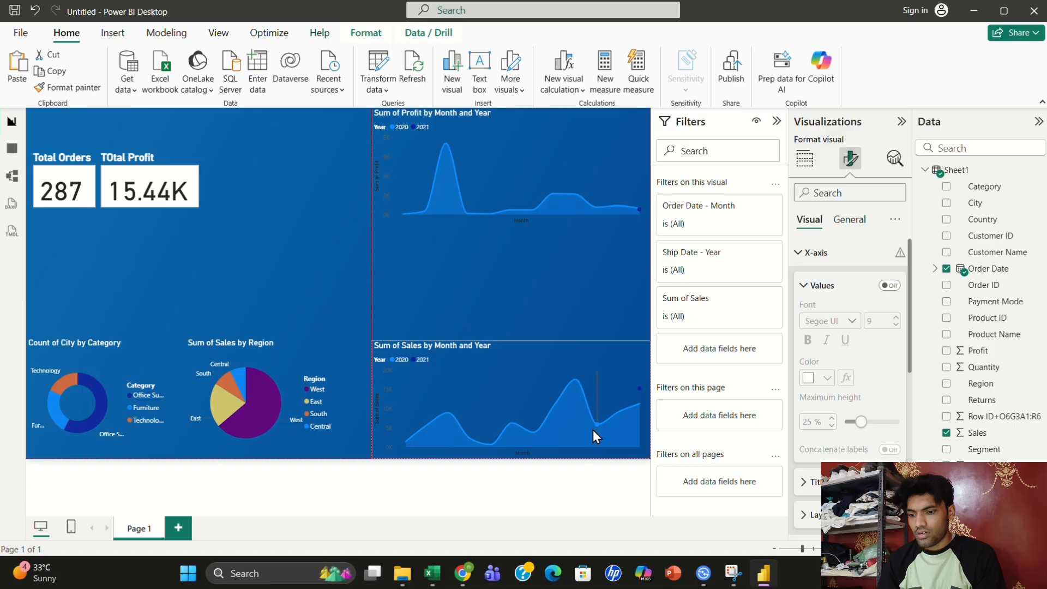
pyautogui.moveTo(550, 286); pyautogui.dragTo(550, 311)
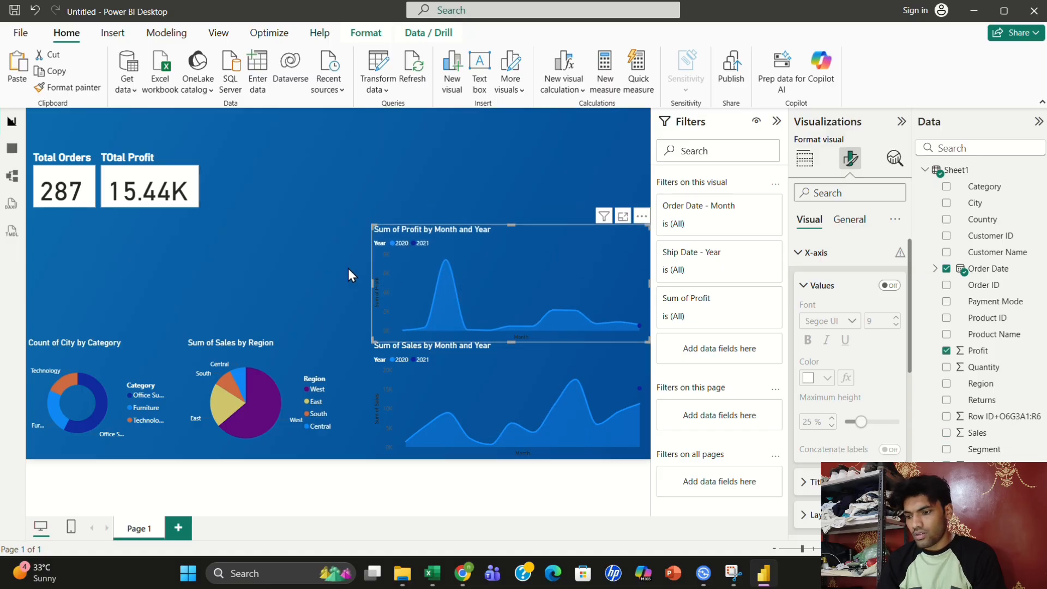
pyautogui.click(322, 266)
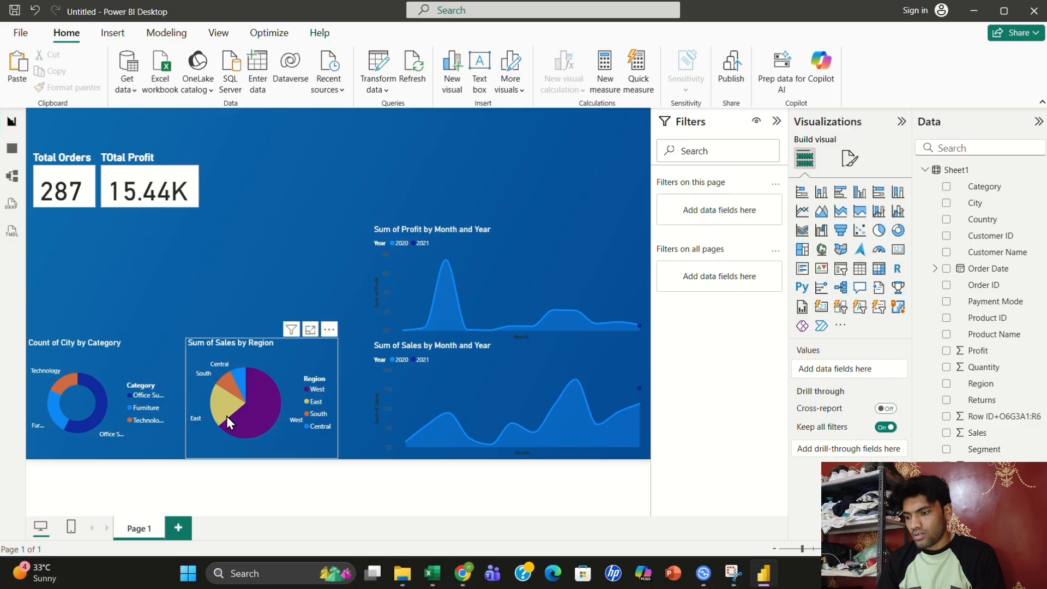
# Move the Sum of Sales by Region pie chart against the area charts and widen the donut chart to meet its edge
pyautogui.moveTo(224, 417); pyautogui.dragTo(257, 414)
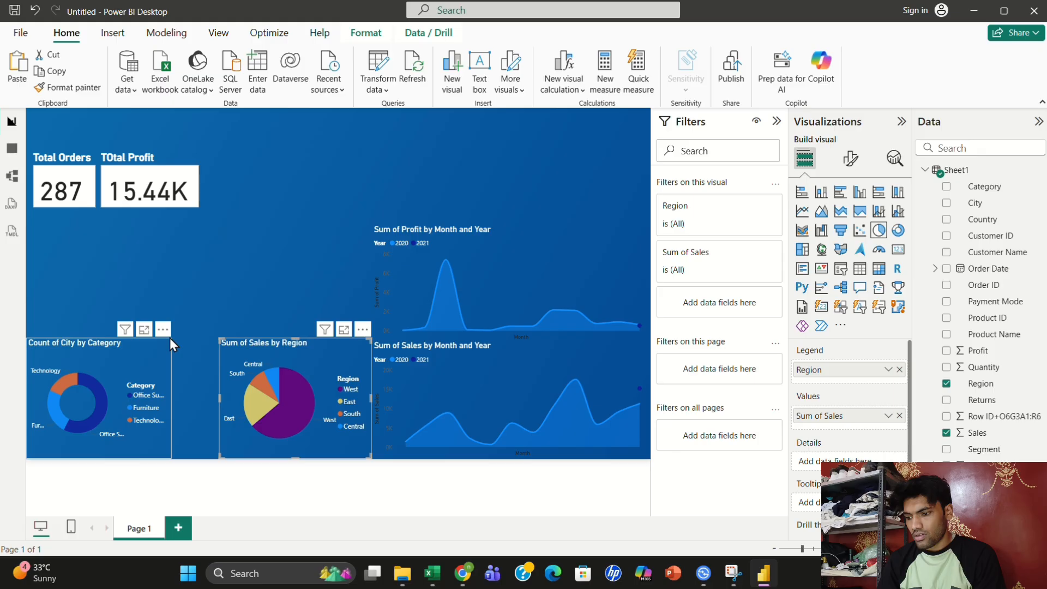
pyautogui.click(159, 357)
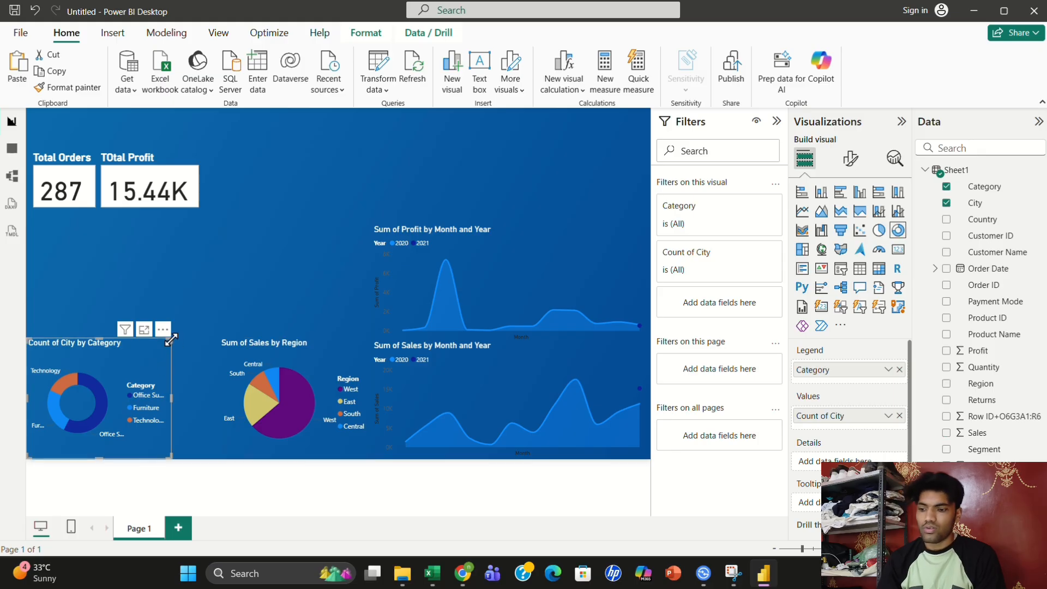
pyautogui.moveTo(171, 338); pyautogui.dragTo(215, 343)
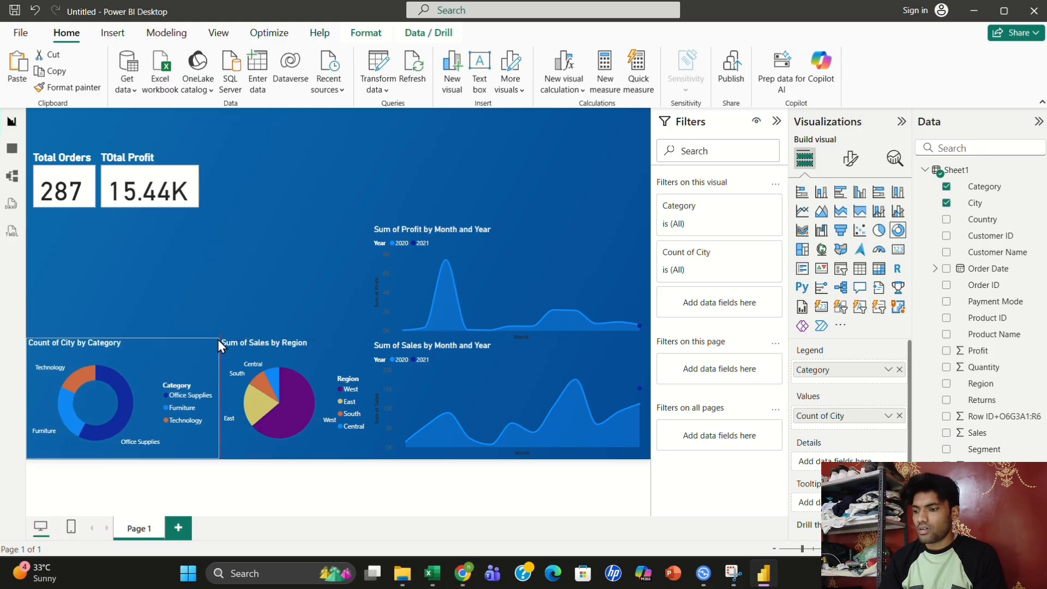
pyautogui.click(264, 304)
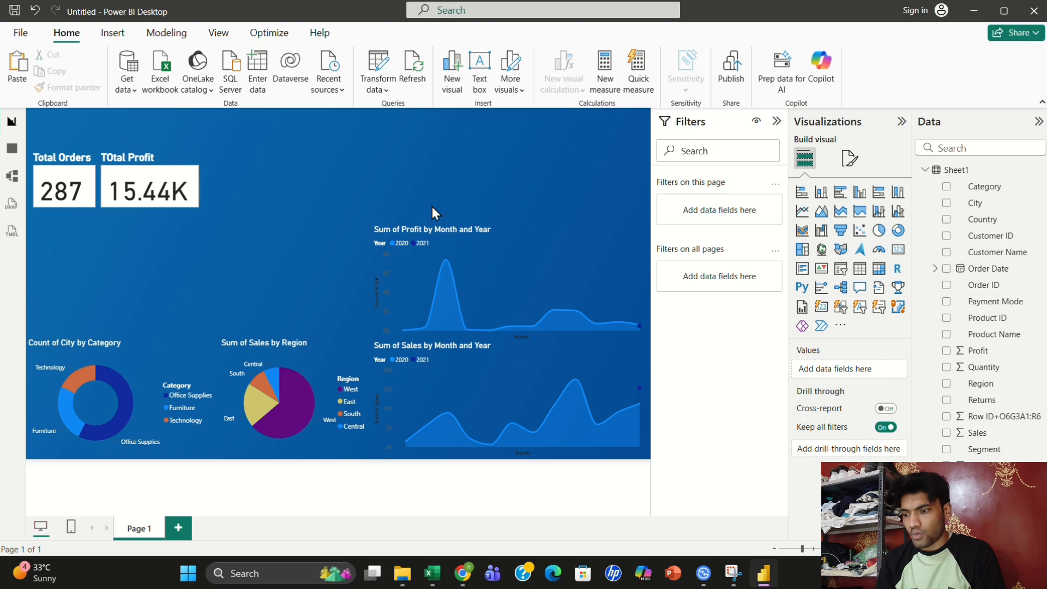
# Add a map visual above the pie chart and check the Use Map and Filled Map visuals setting in the Security options
pyautogui.click(823, 254)
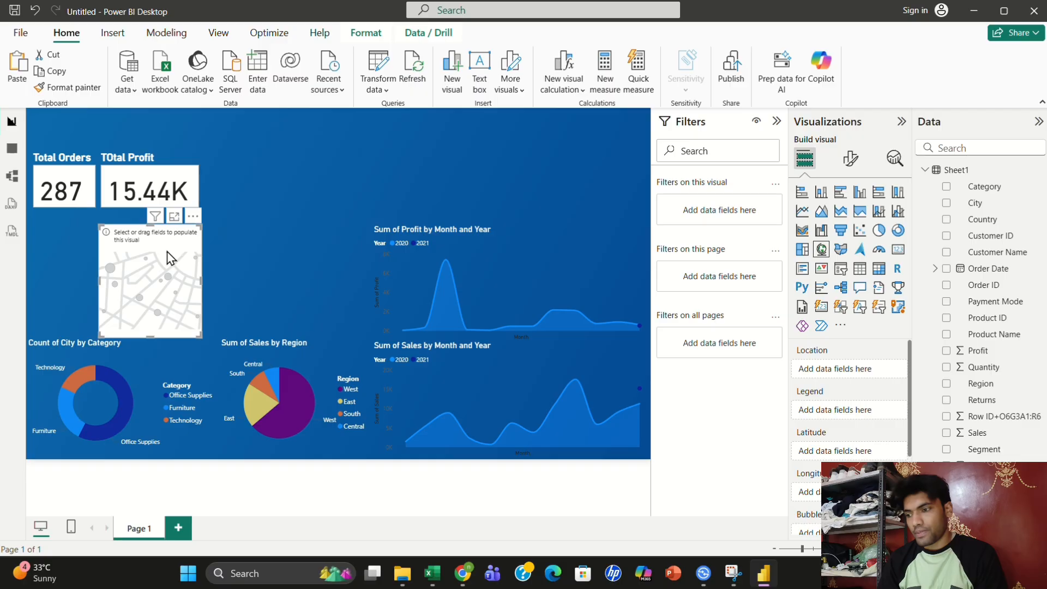
pyautogui.moveTo(167, 254); pyautogui.dragTo(301, 260)
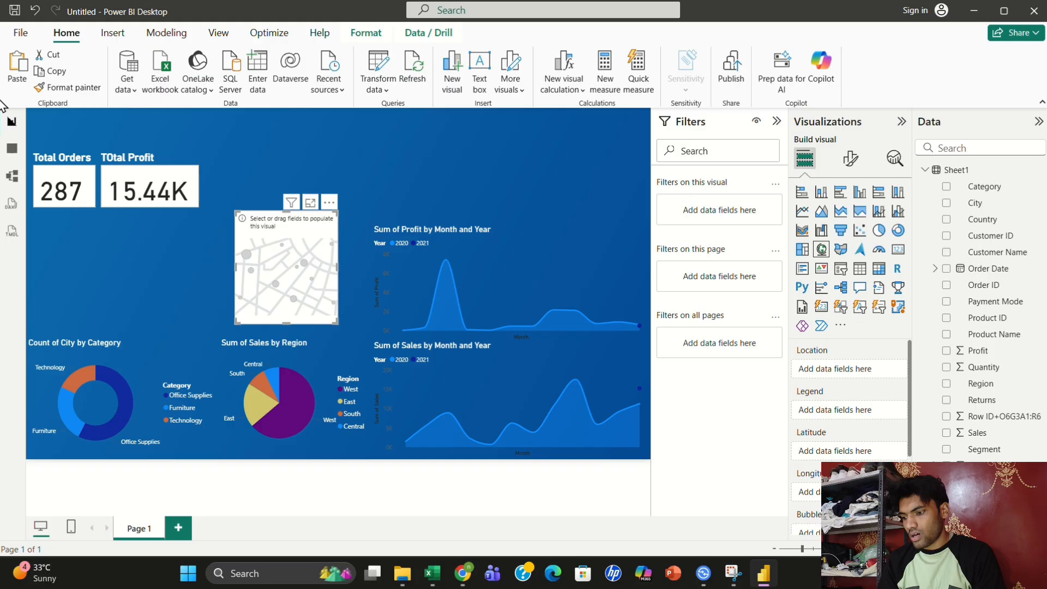
pyautogui.click(21, 34)
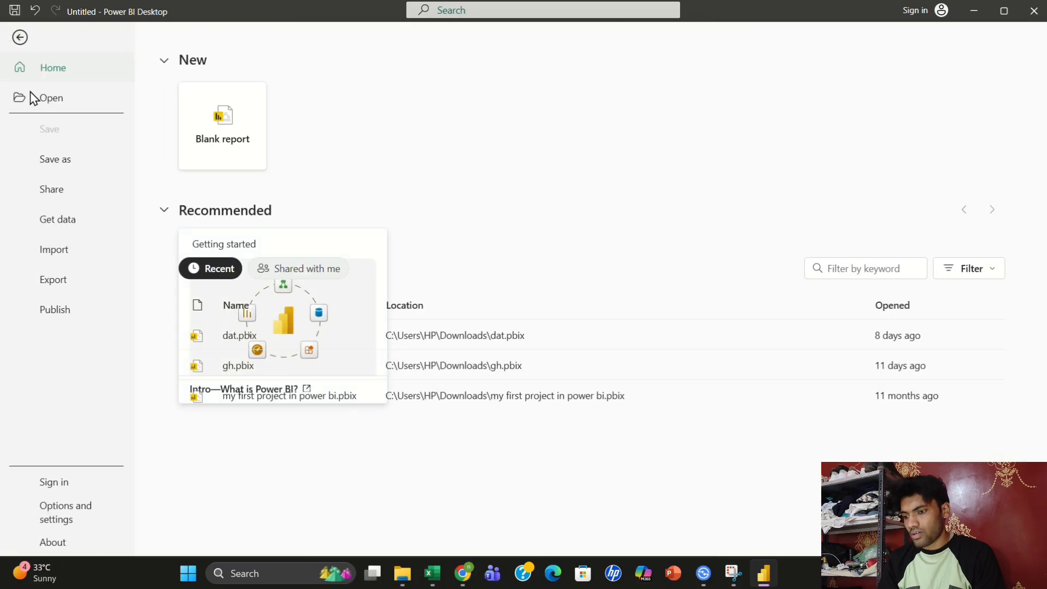
pyautogui.click(64, 521)
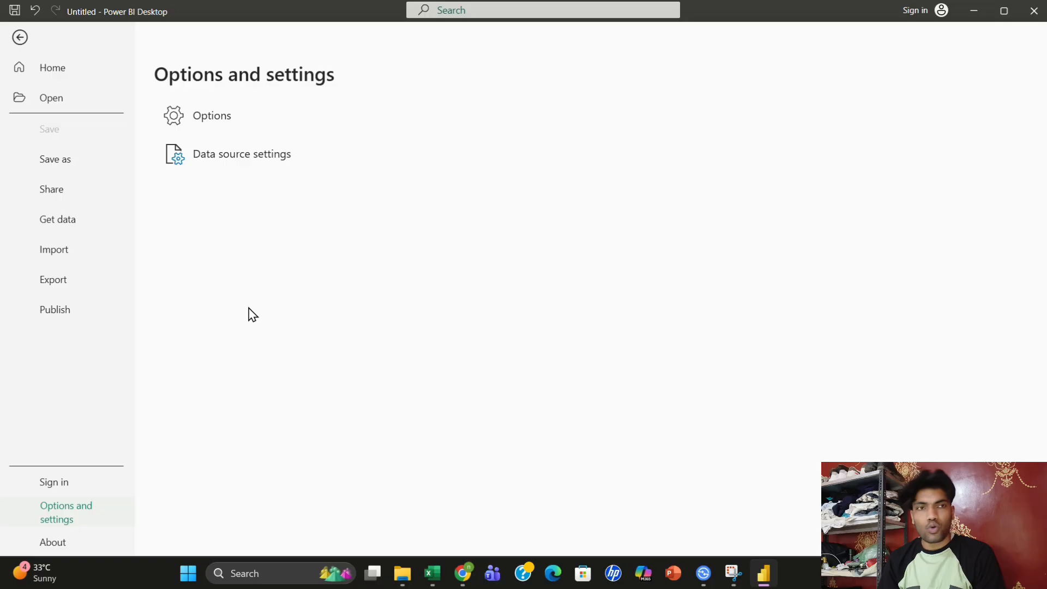
pyautogui.click(229, 128)
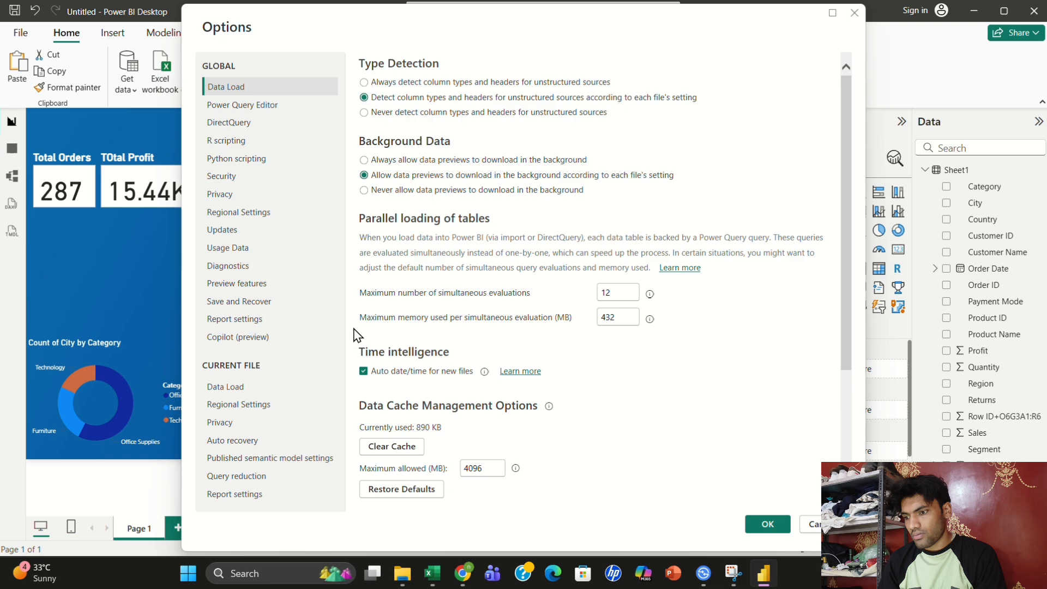
pyautogui.click(250, 185)
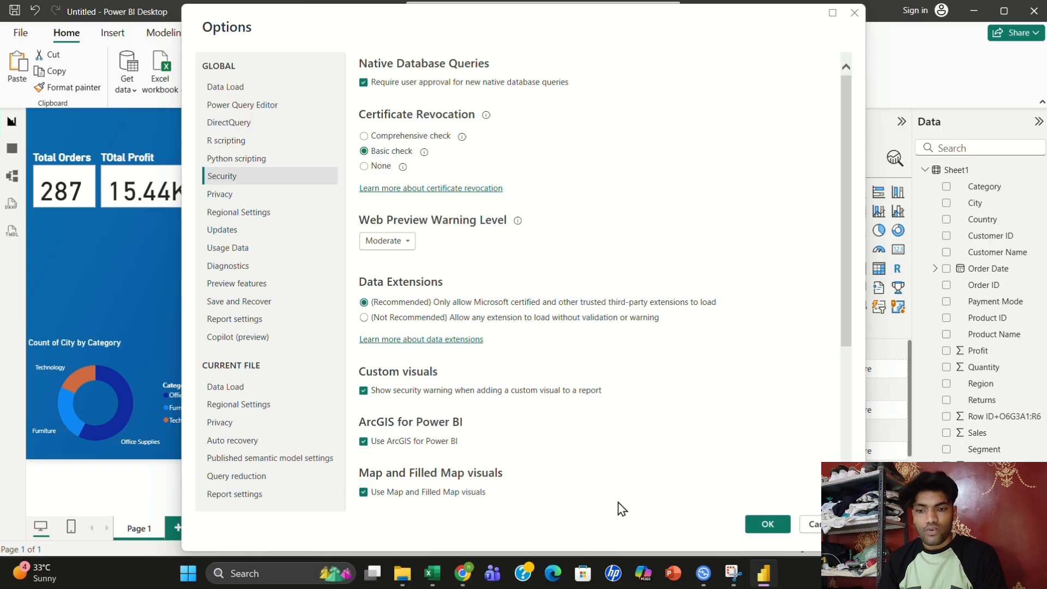
pyautogui.click(767, 526)
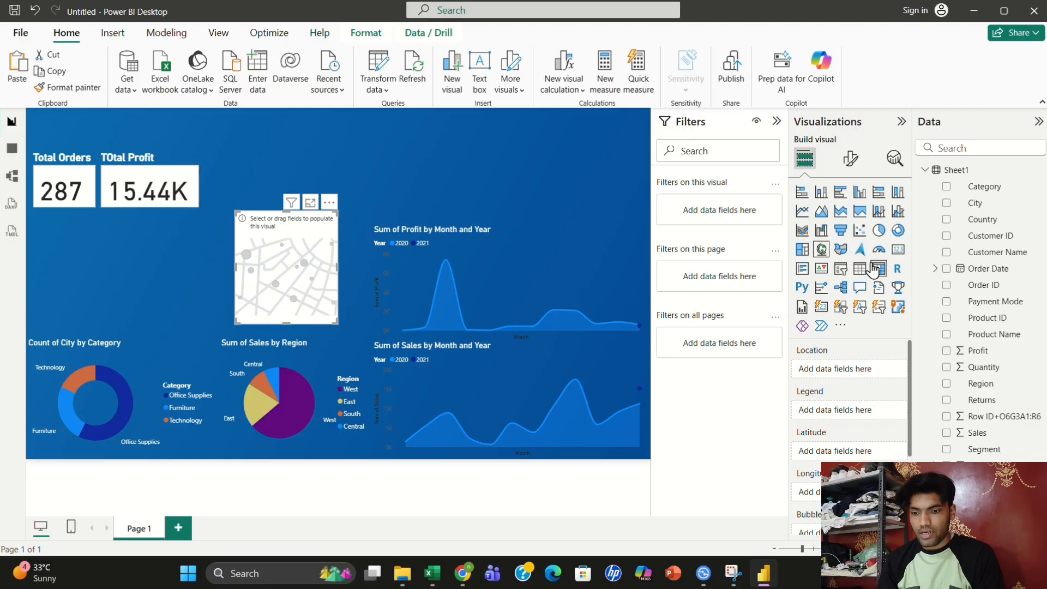
# Assign Region as the map's location and Country as its legend, and set the map style to Dark
pyautogui.moveTo(997, 393); pyautogui.dragTo(873, 376)
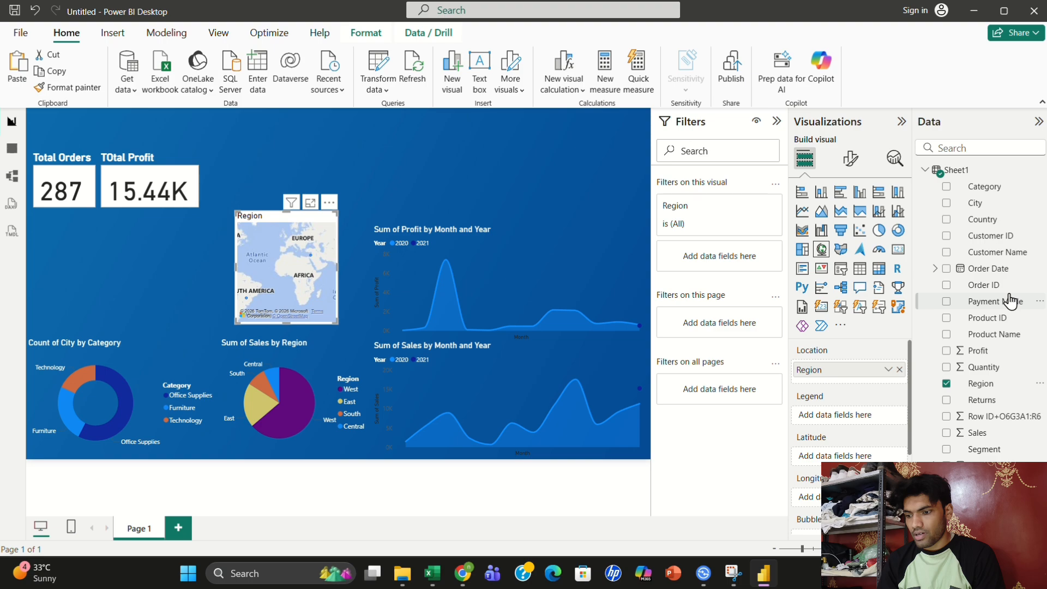
pyautogui.moveTo(995, 219); pyautogui.dragTo(874, 421)
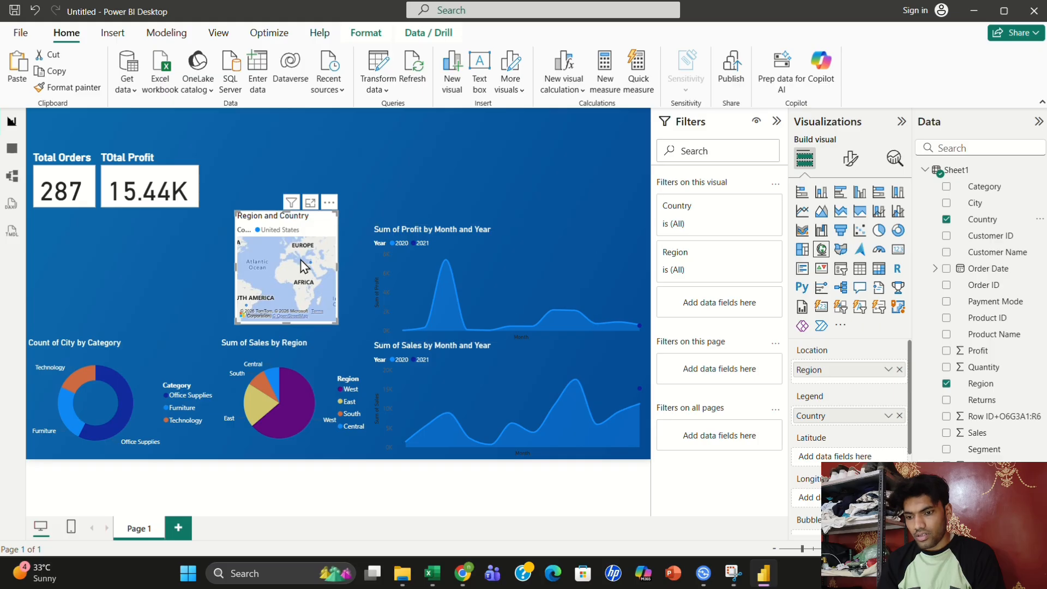
pyautogui.click(851, 164)
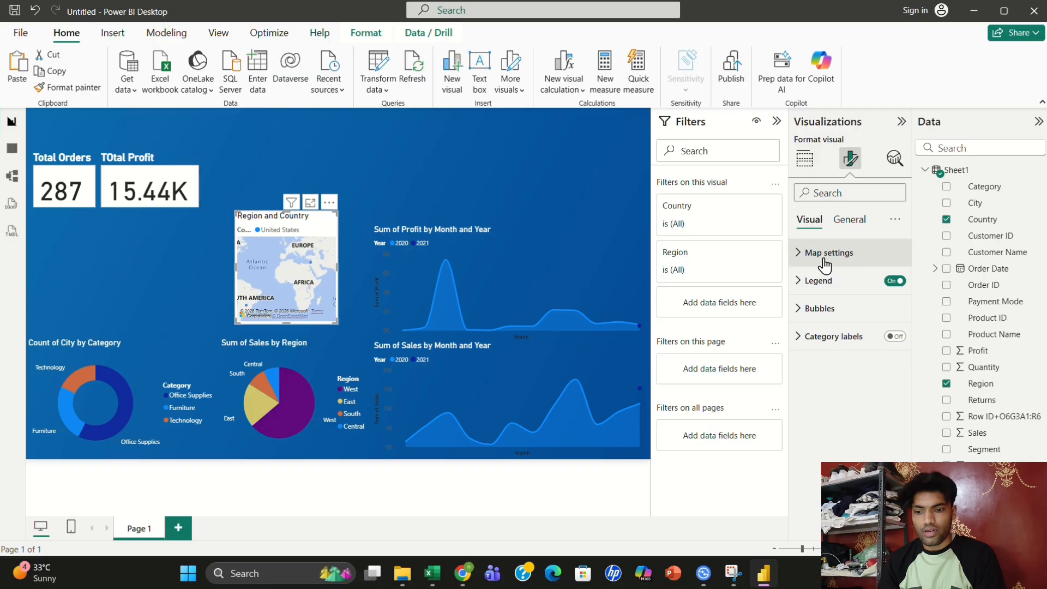
pyautogui.click(839, 258)
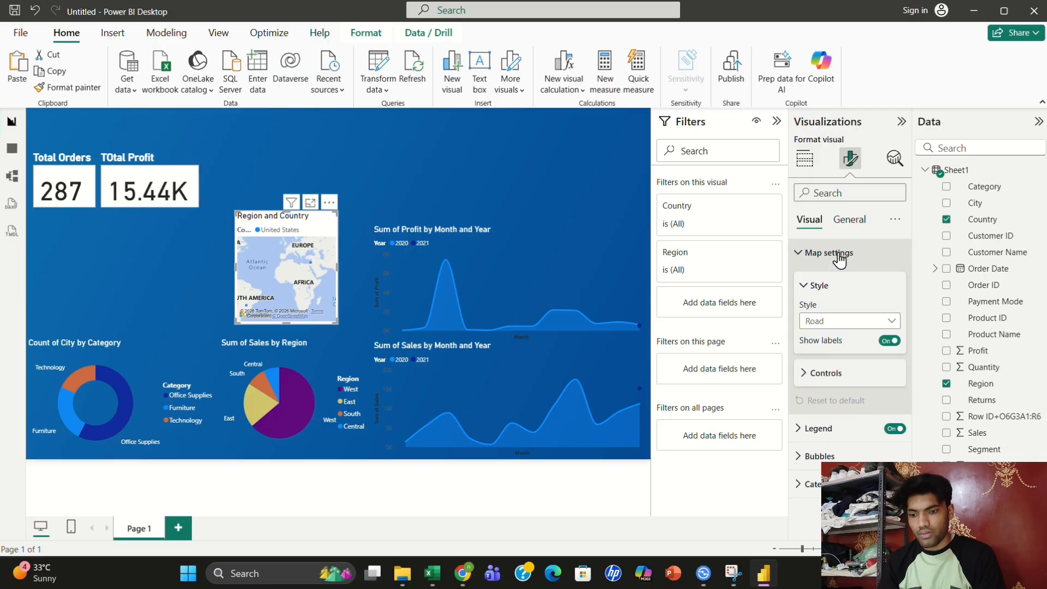
pyautogui.click(852, 321)
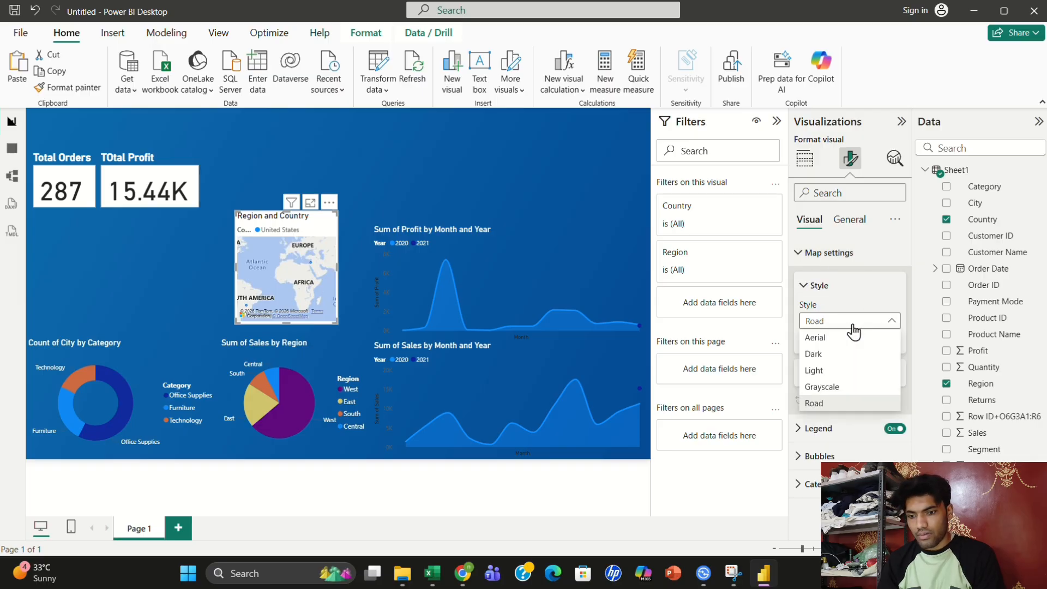
pyautogui.click(865, 355)
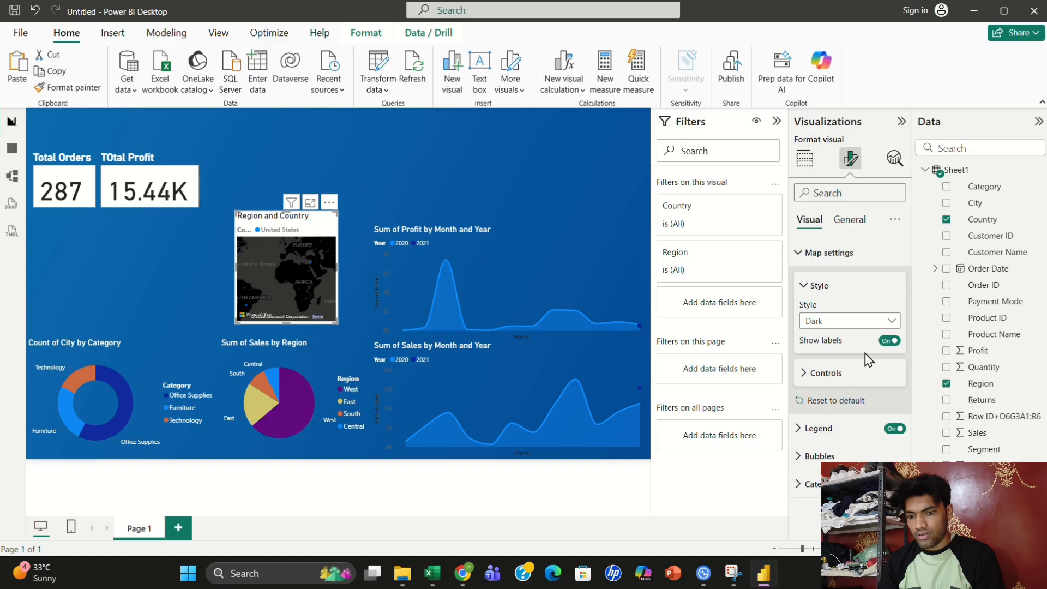
# Try the Light and Grayscale map styles, and set the style back to Dark
pyautogui.click(888, 322)
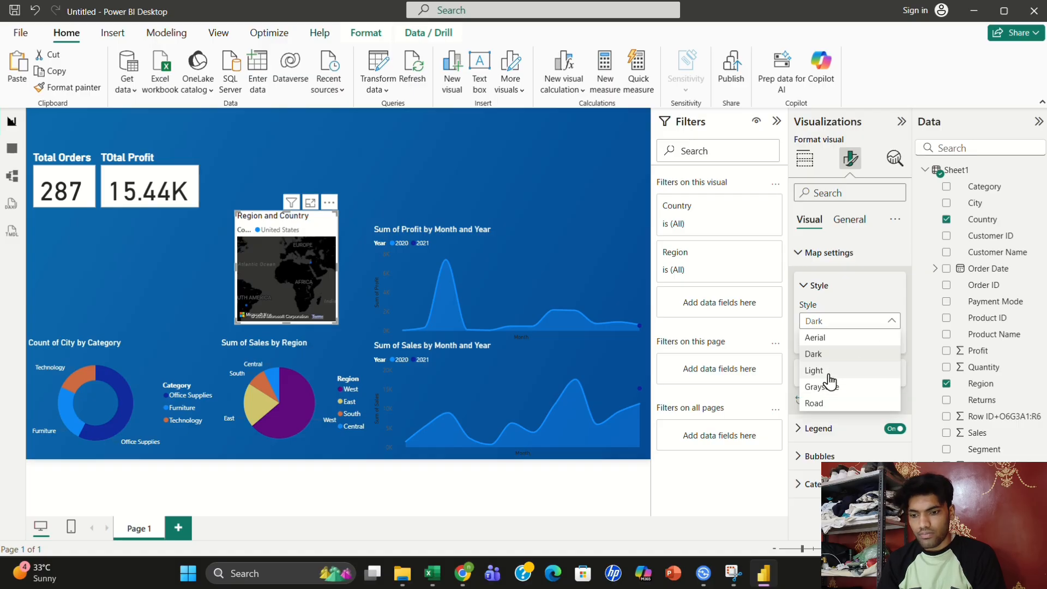
pyautogui.click(827, 372)
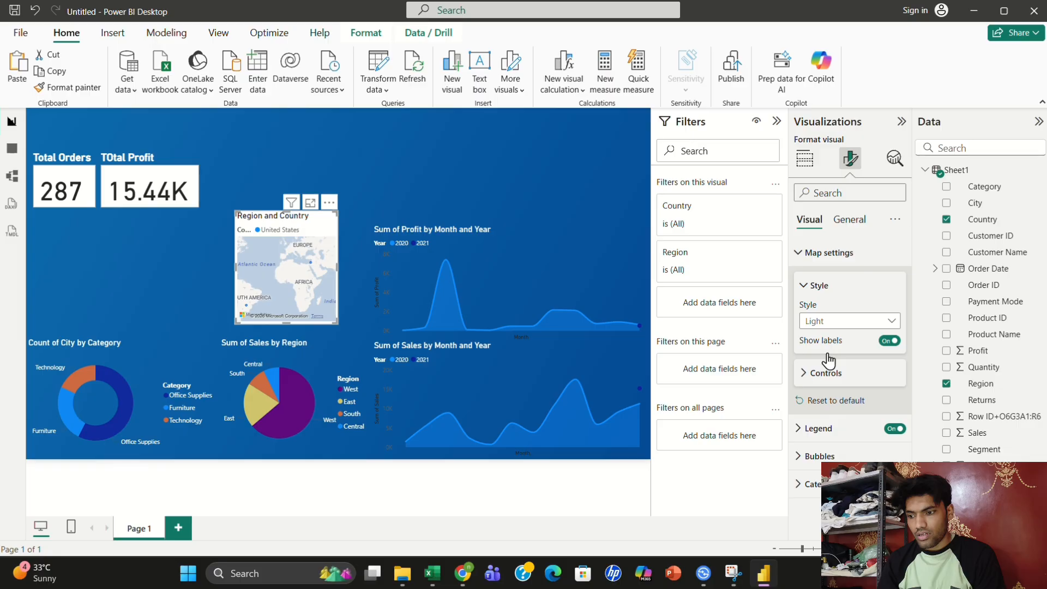
pyautogui.click(846, 327)
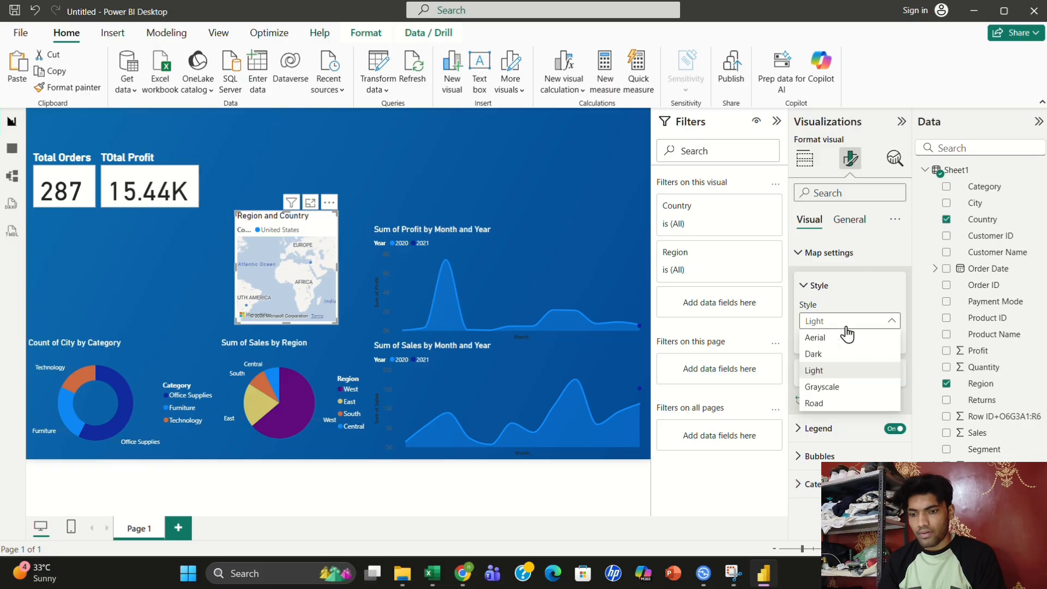
pyautogui.click(840, 386)
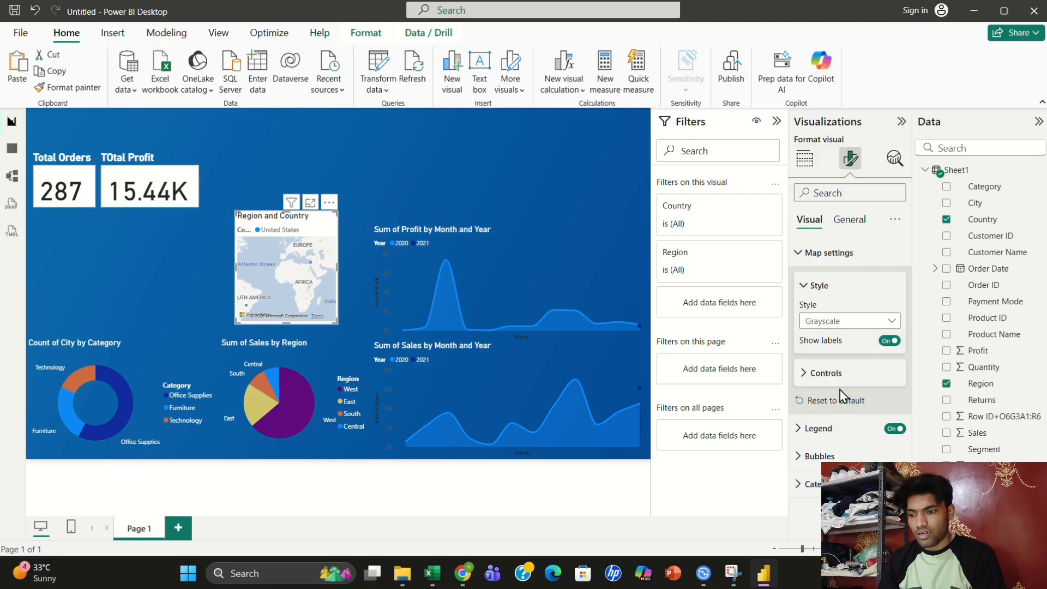
pyautogui.click(859, 326)
pyautogui.click(840, 354)
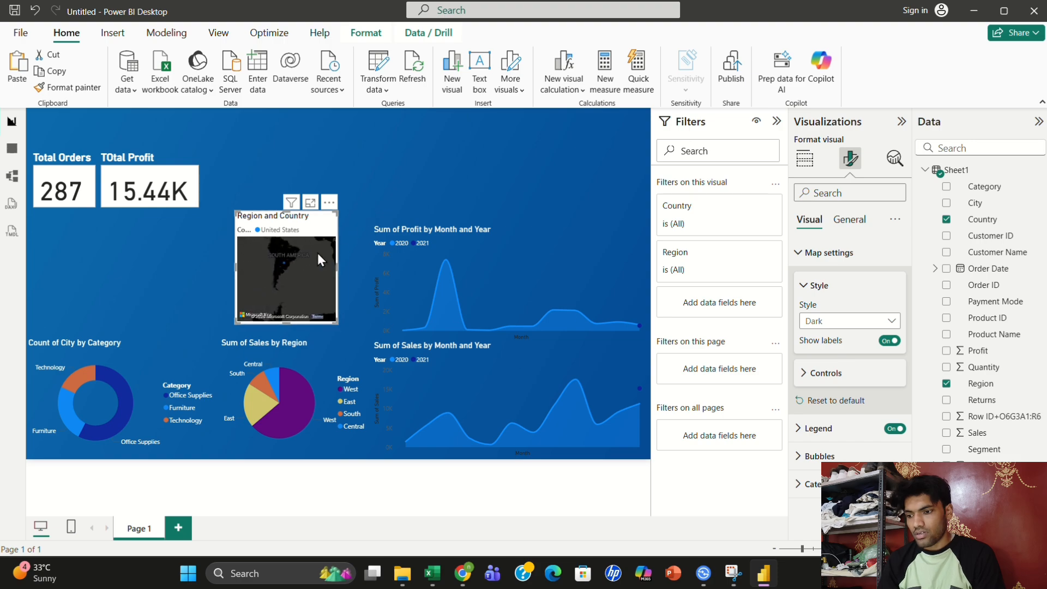
# Enlarge the map visual and position it directly above the Sum of Sales by Region pie chart
pyautogui.moveTo(322, 219); pyautogui.dragTo(306, 154)
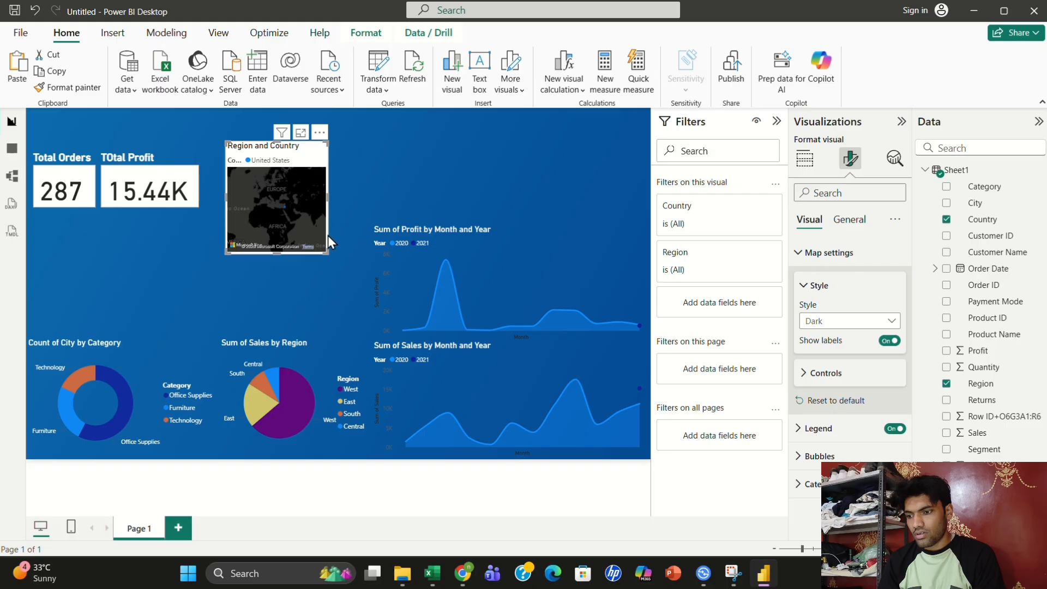
pyautogui.moveTo(328, 253); pyautogui.dragTo(351, 301)
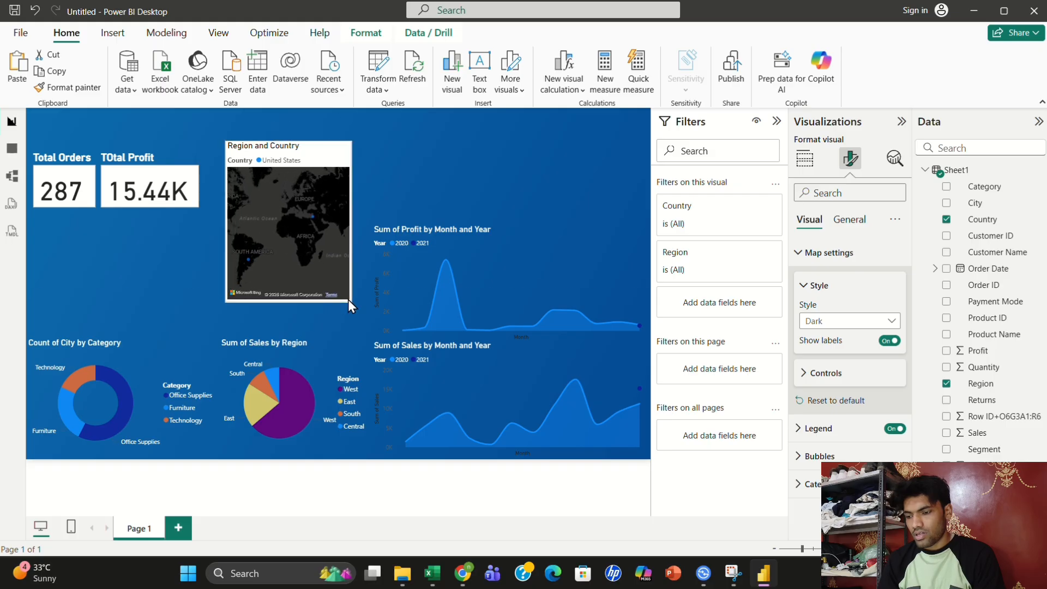
pyautogui.moveTo(317, 159); pyautogui.dragTo(318, 194)
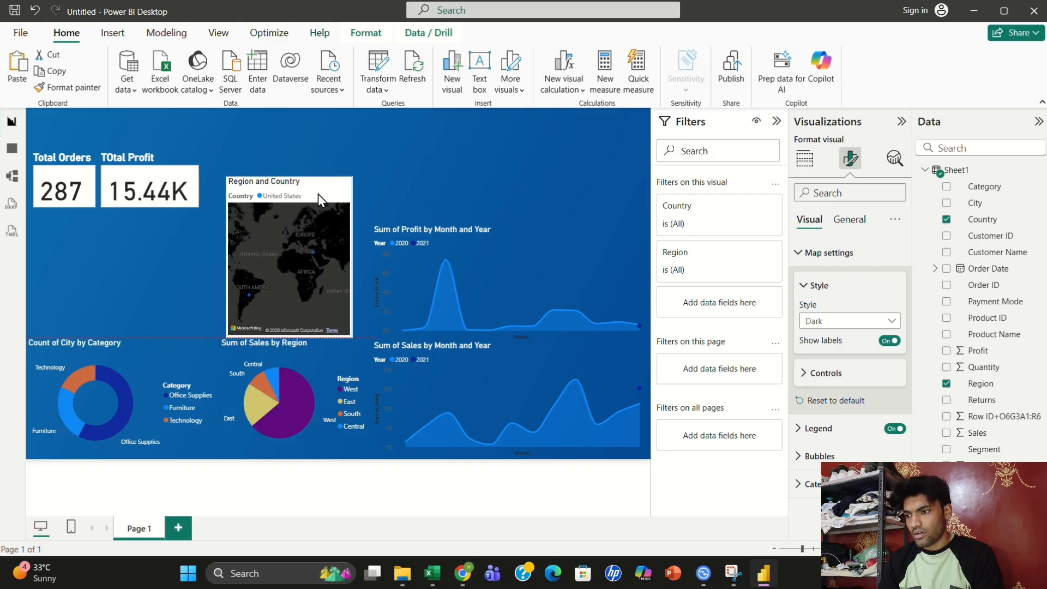
# Copy the profit area chart's formatting to the map visual with Format painter
pyautogui.click(404, 257)
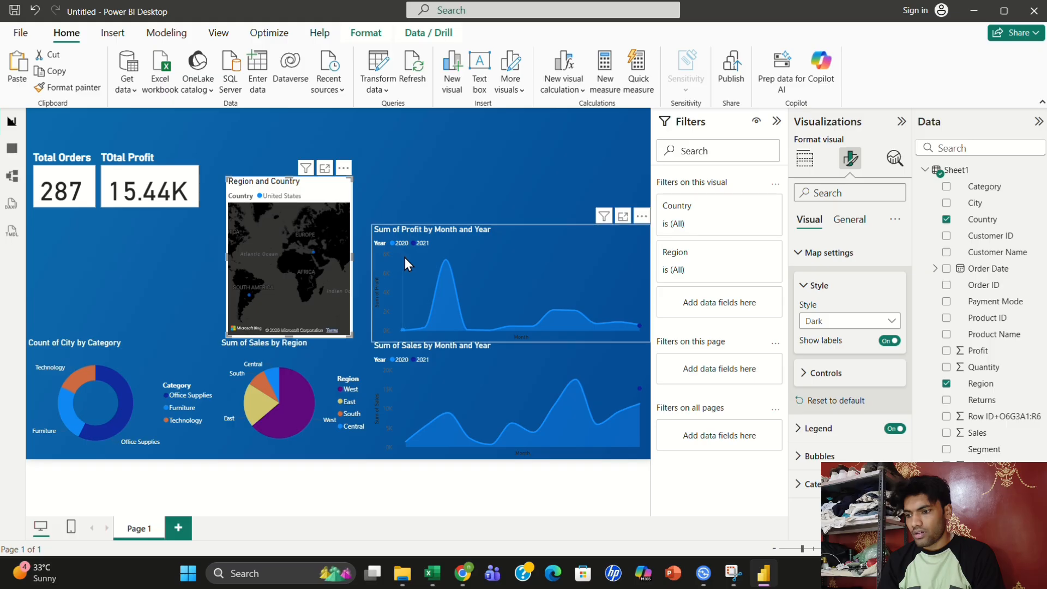
pyautogui.click(62, 88)
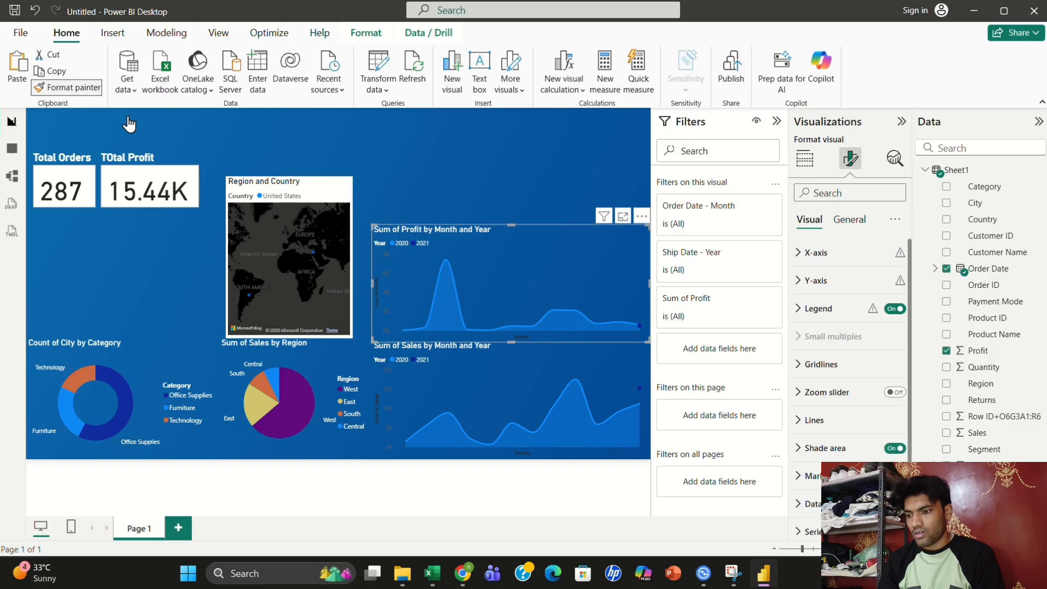
pyautogui.click(266, 242)
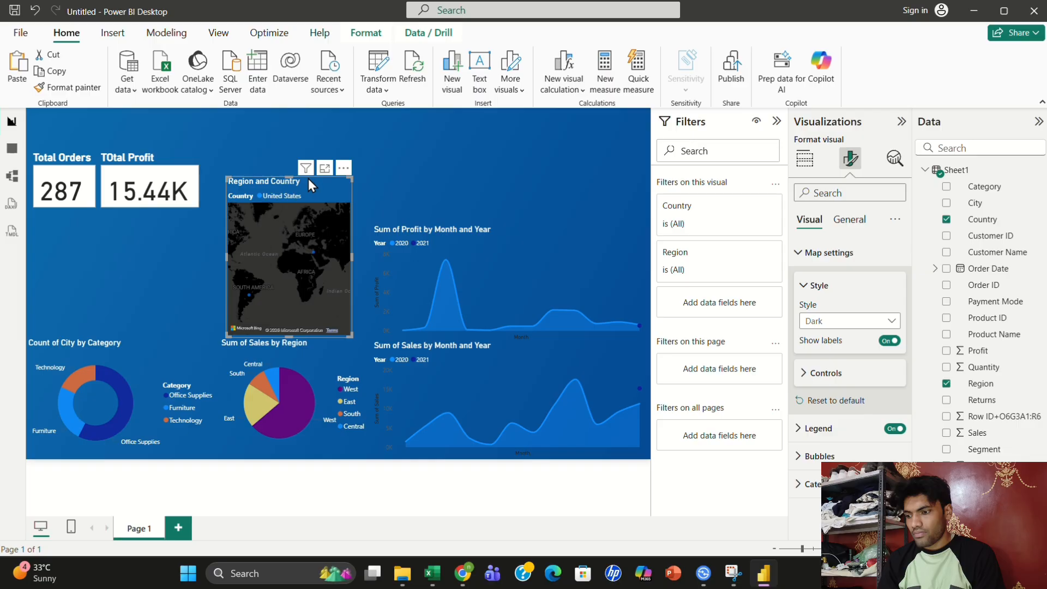
# Move the map to the page's left edge and resize it to fit between the cards and the donut chart, about a third of the page wide
pyautogui.moveTo(317, 182)
pyautogui.mouseDown()
pyautogui.moveTo(138, 201)
pyautogui.moveTo(105, 186)
pyautogui.mouseUp()
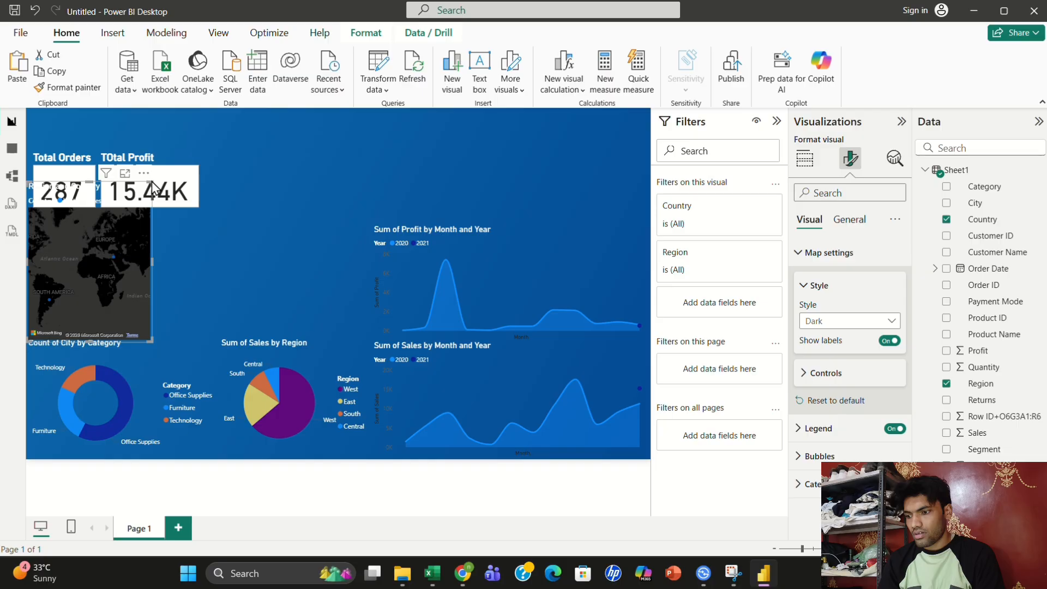
pyautogui.moveTo(151, 182); pyautogui.dragTo(143, 211)
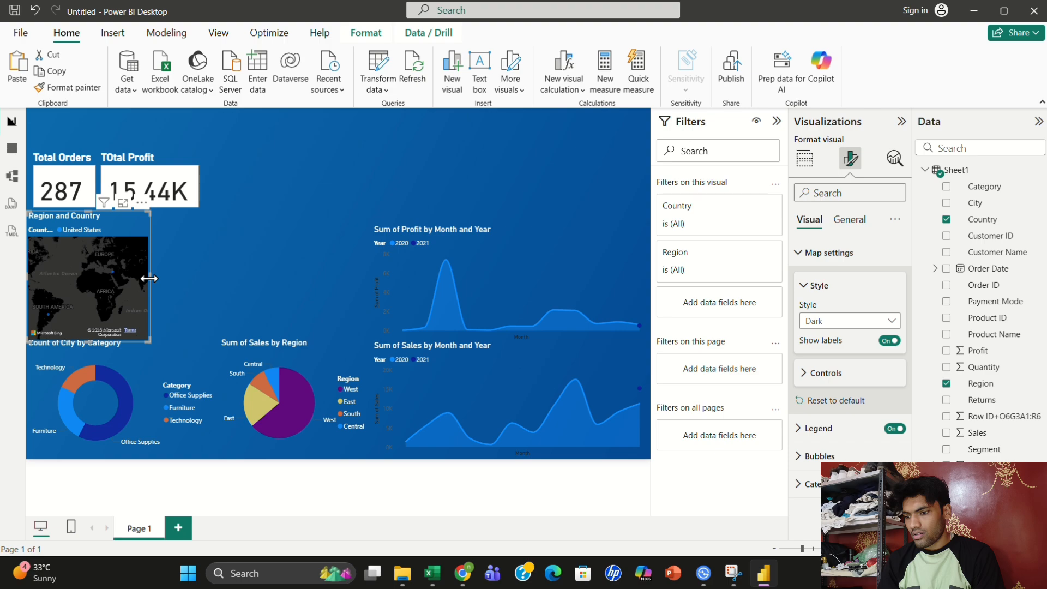
pyautogui.moveTo(148, 279); pyautogui.dragTo(243, 288)
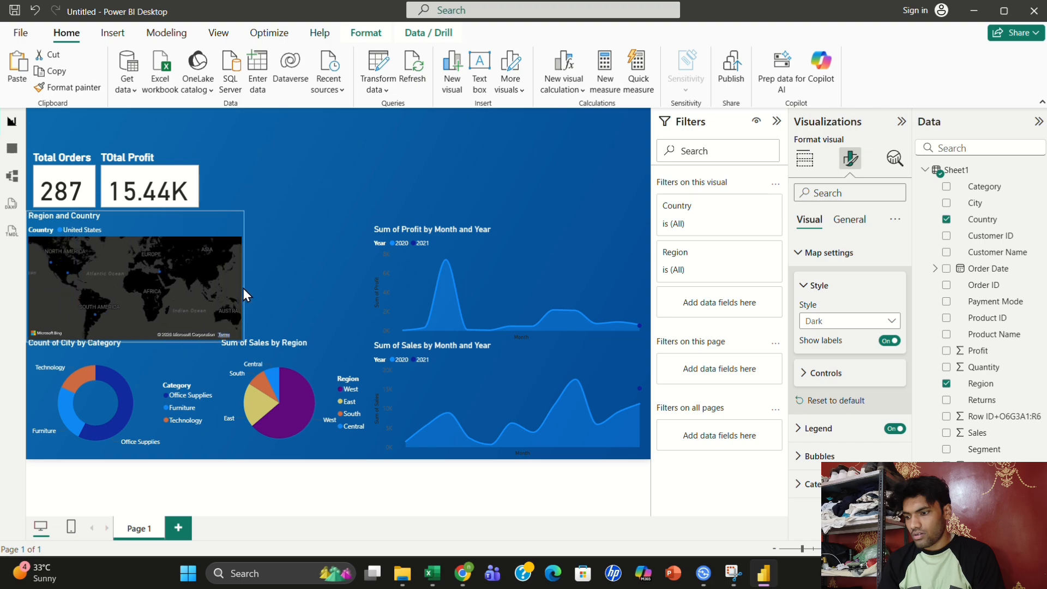
pyautogui.click(288, 289)
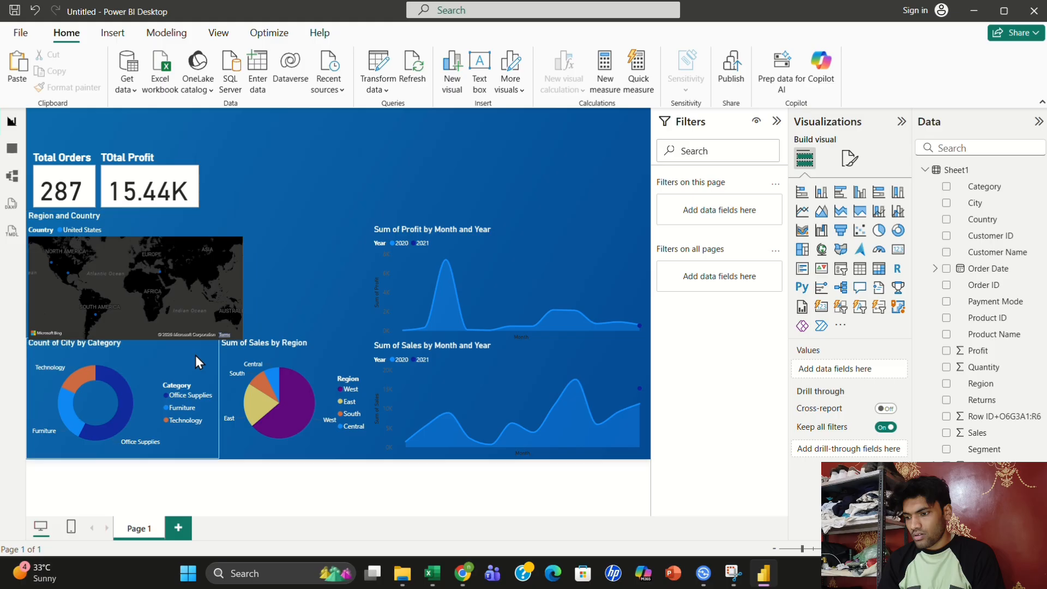
pyautogui.click(238, 300)
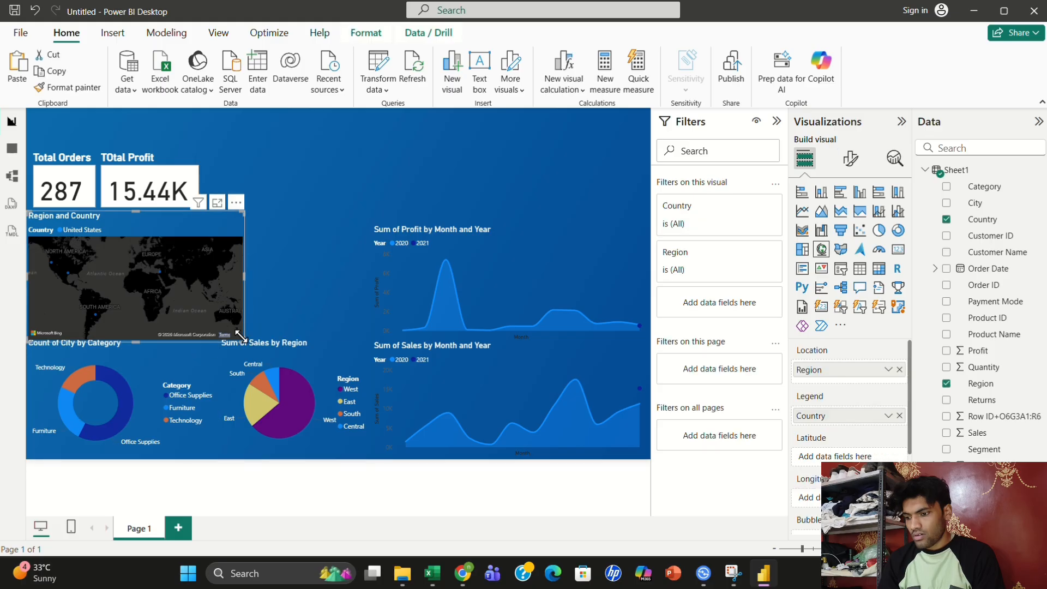
pyautogui.moveTo(243, 340); pyautogui.dragTo(234, 335)
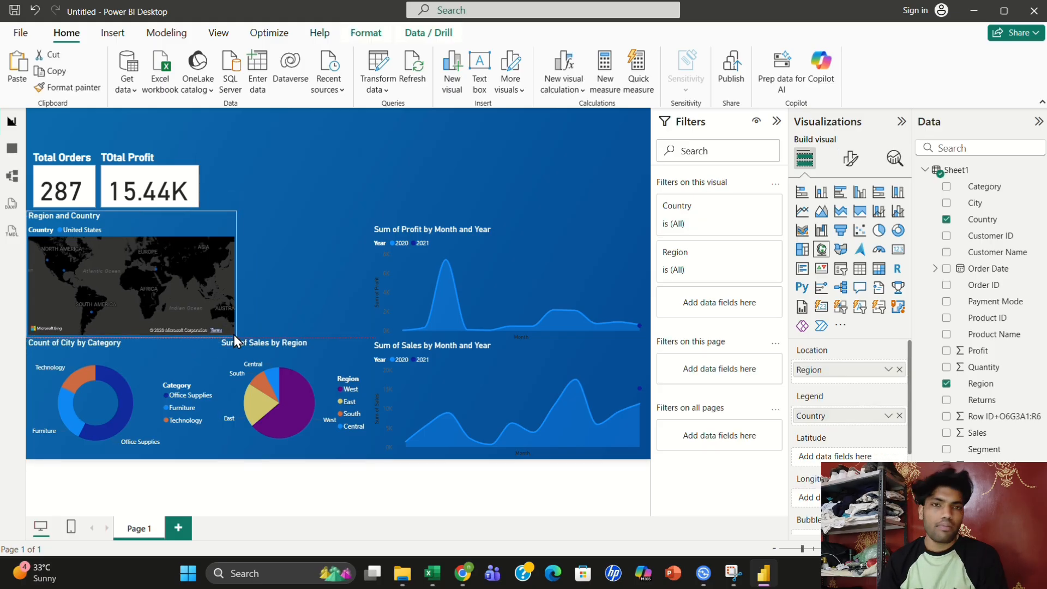
pyautogui.click(260, 315)
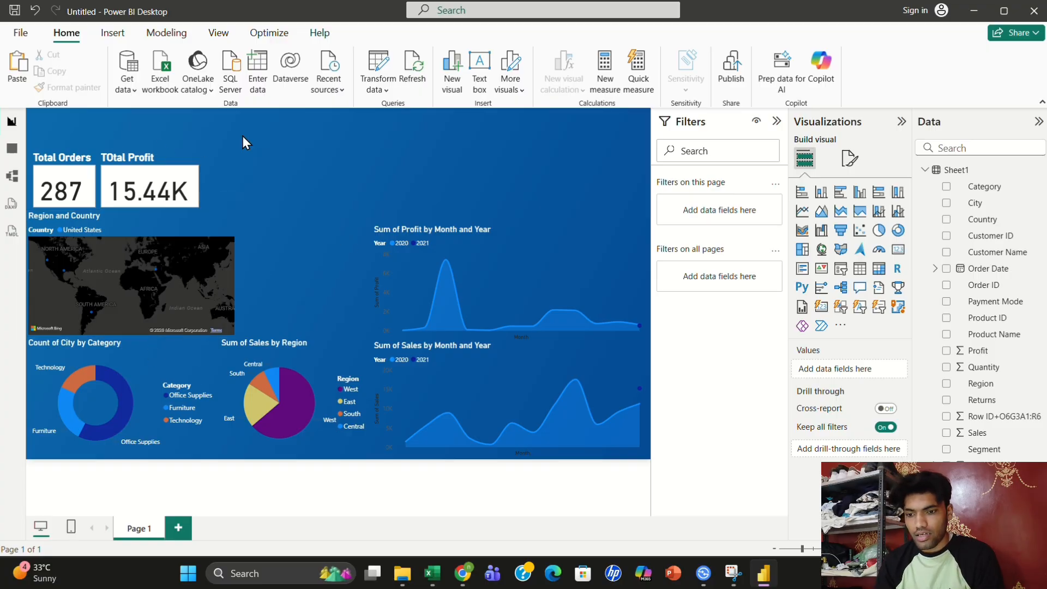
# Add a slicer in the empty area above the profit area chart and use Region as its field
pyautogui.click(841, 270)
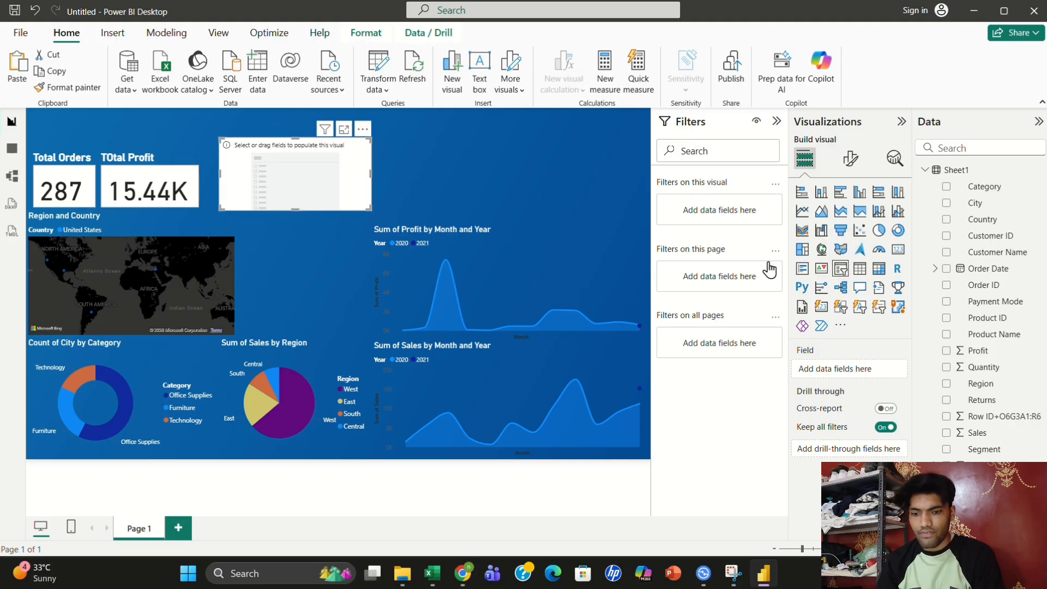
pyautogui.moveTo(310, 195); pyautogui.dragTo(336, 209)
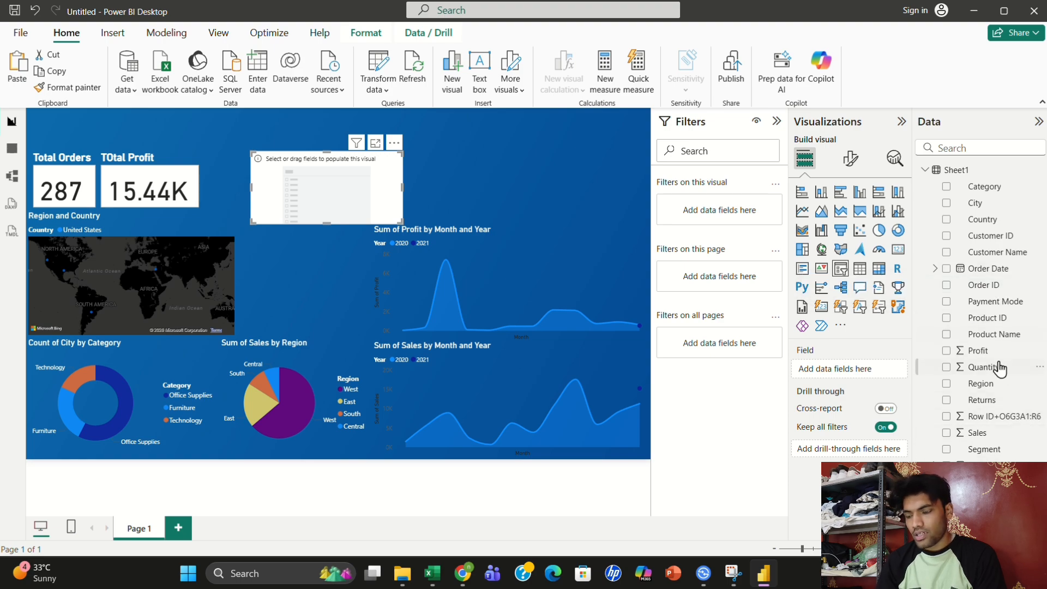
pyautogui.moveTo(980, 384); pyautogui.dragTo(858, 381)
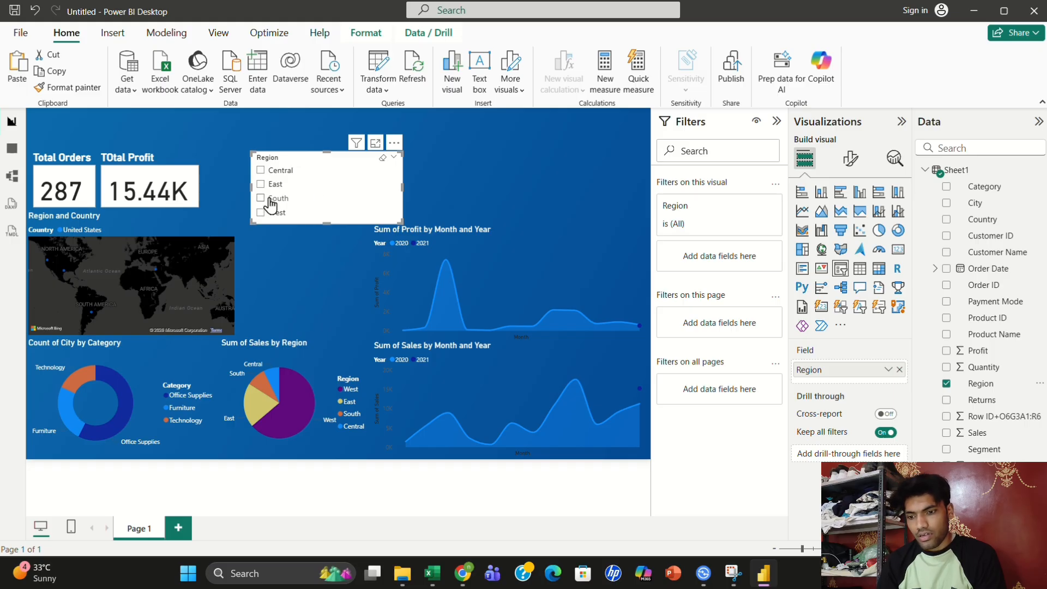
# Set the Region slicer's style to Tile
pyautogui.click(849, 160)
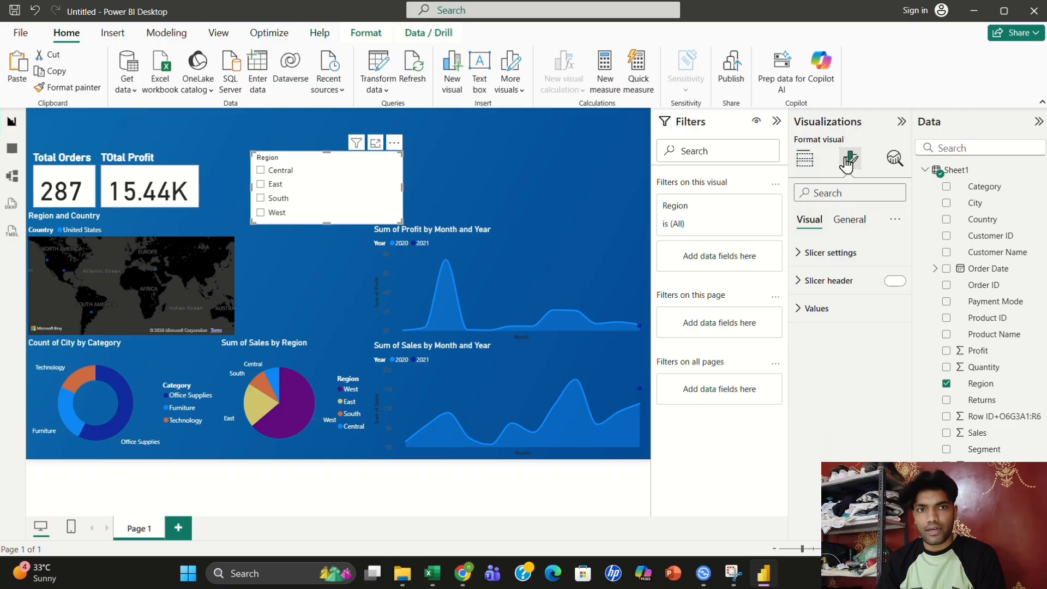
pyautogui.click(841, 259)
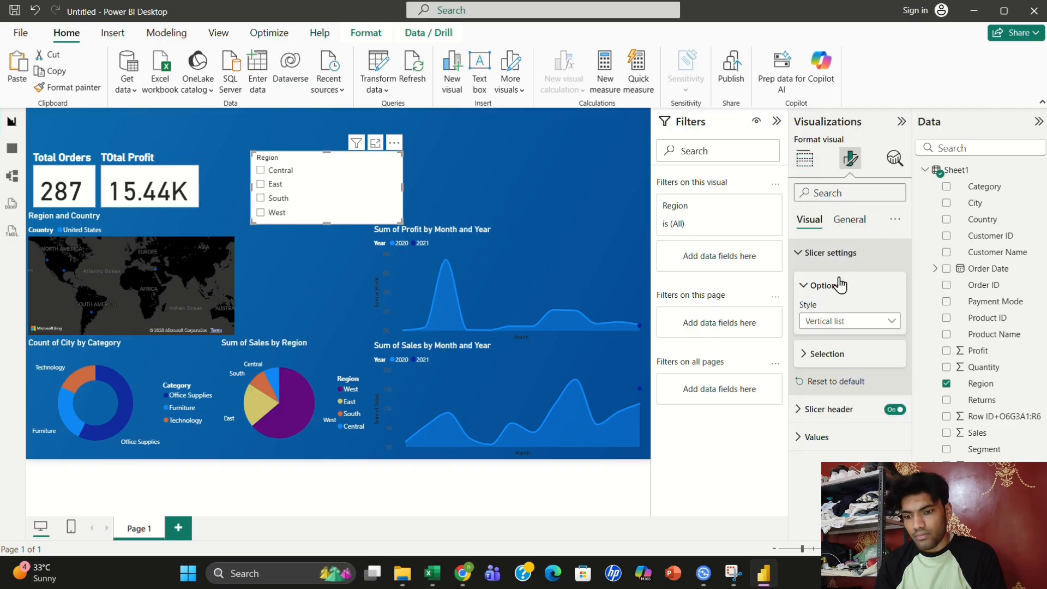
pyautogui.click(861, 325)
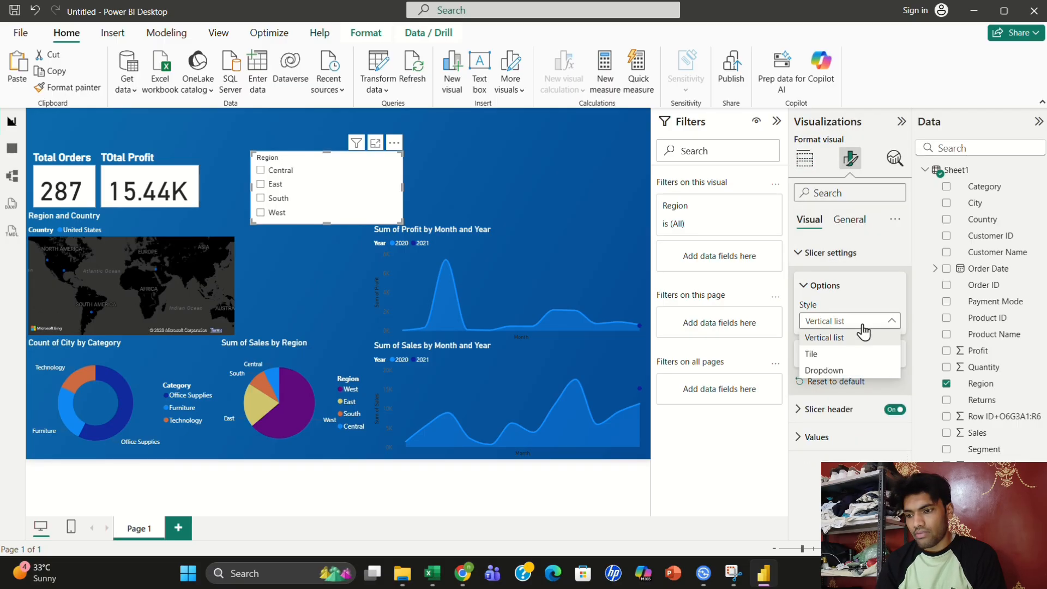
pyautogui.click(835, 355)
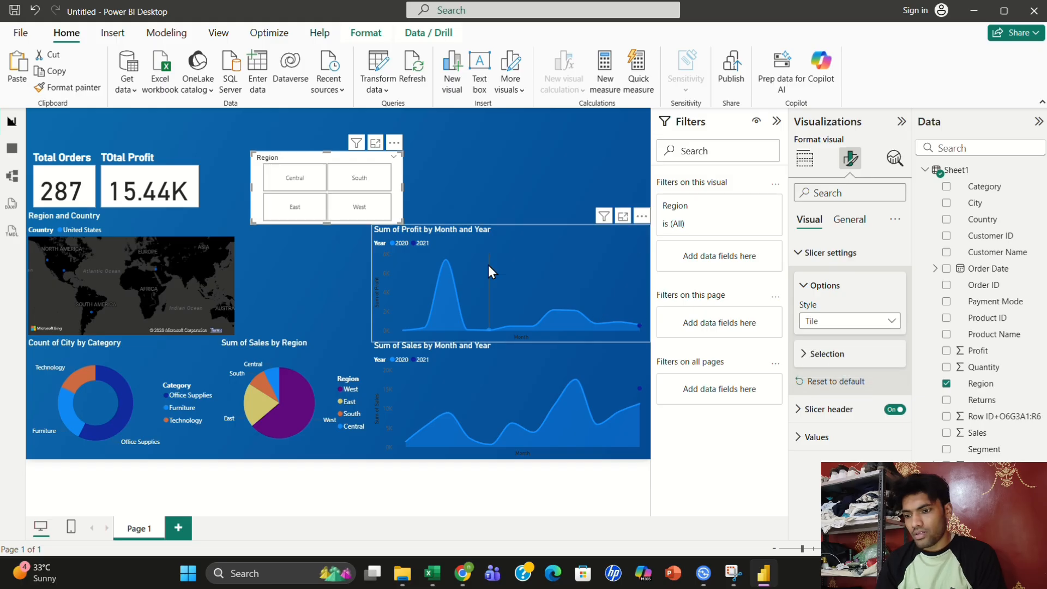
# Resize the Region slicer into a wide single row of tiles and move it to the page's top-right corner
pyautogui.moveTo(402, 188); pyautogui.dragTo(492, 165)
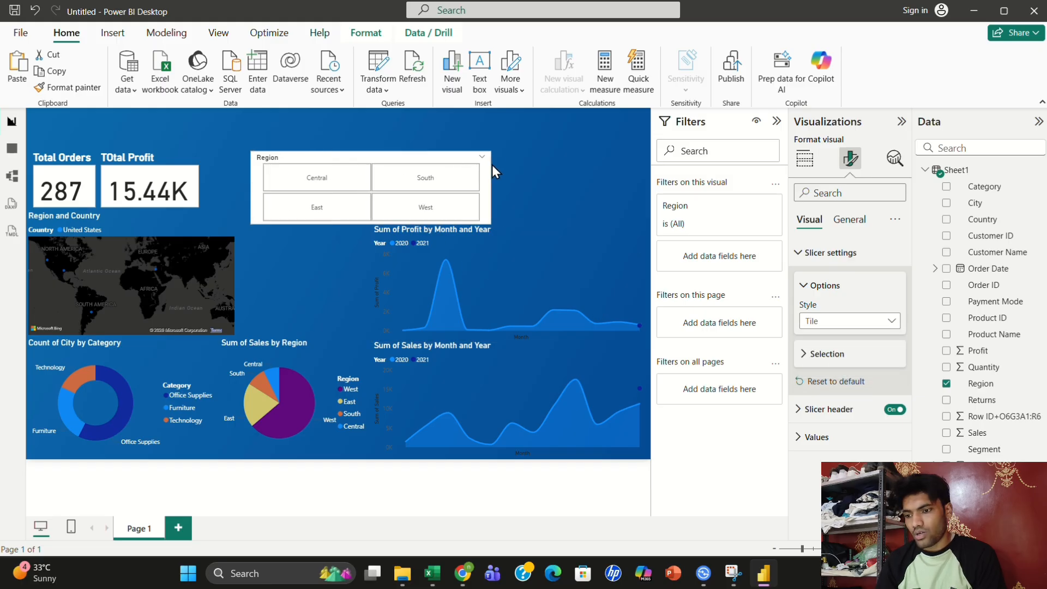
pyautogui.moveTo(491, 223); pyautogui.dragTo(578, 182)
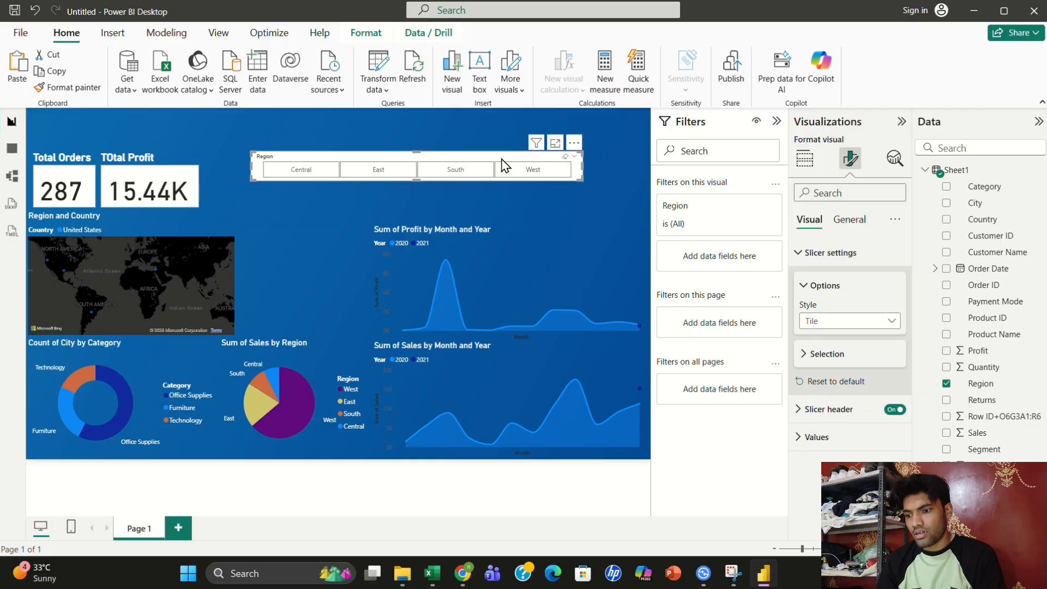
pyautogui.moveTo(504, 166); pyautogui.dragTo(568, 123)
pyautogui.click(475, 217)
# Copy the profit area chart's formatting to the Region slicer with Format painter
pyautogui.click(495, 233)
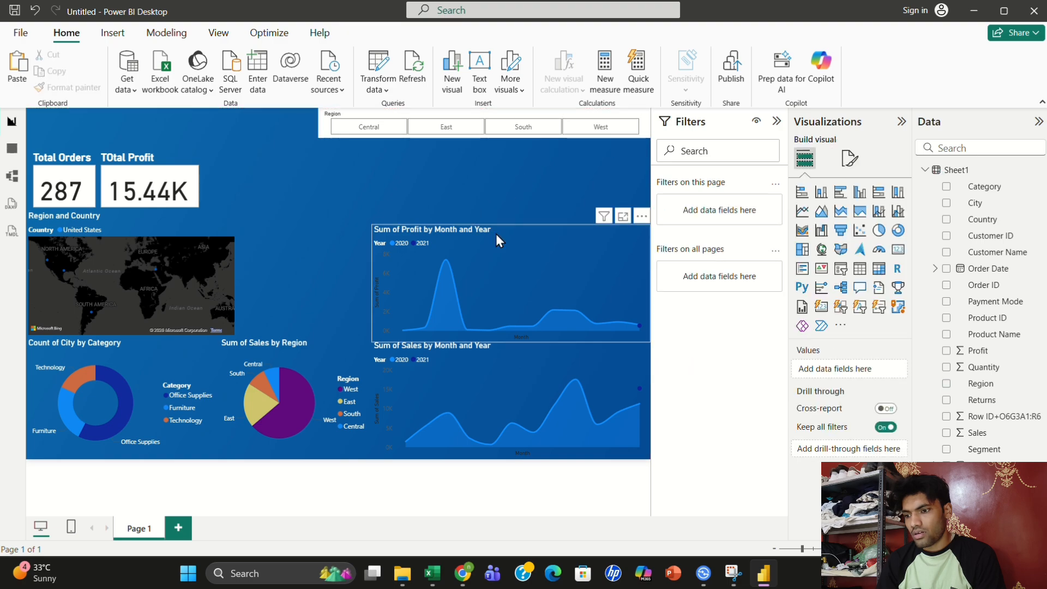
pyautogui.click(82, 92)
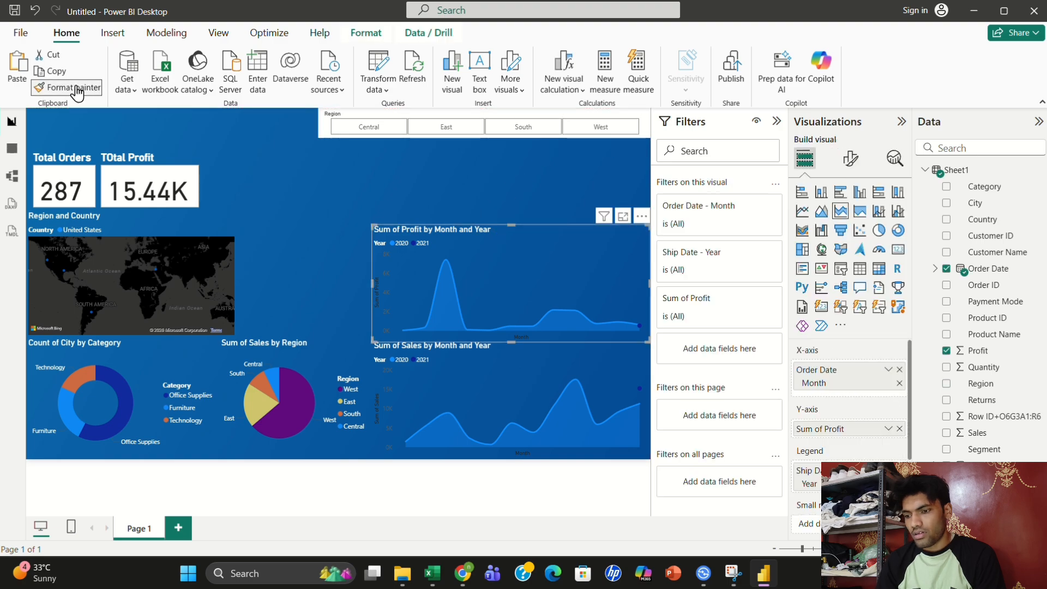
pyautogui.click(401, 121)
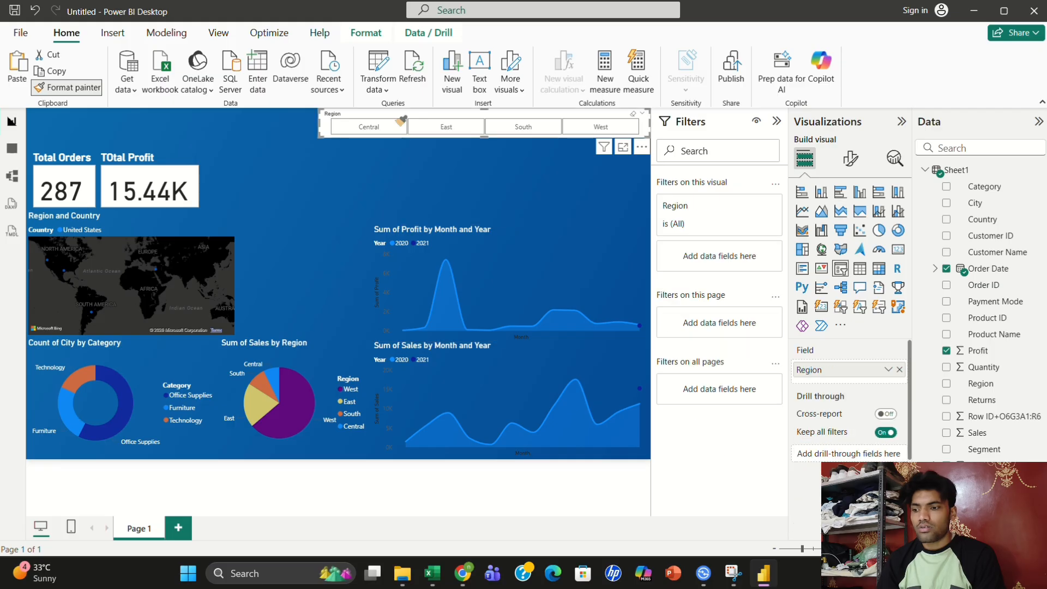
pyautogui.click(455, 175)
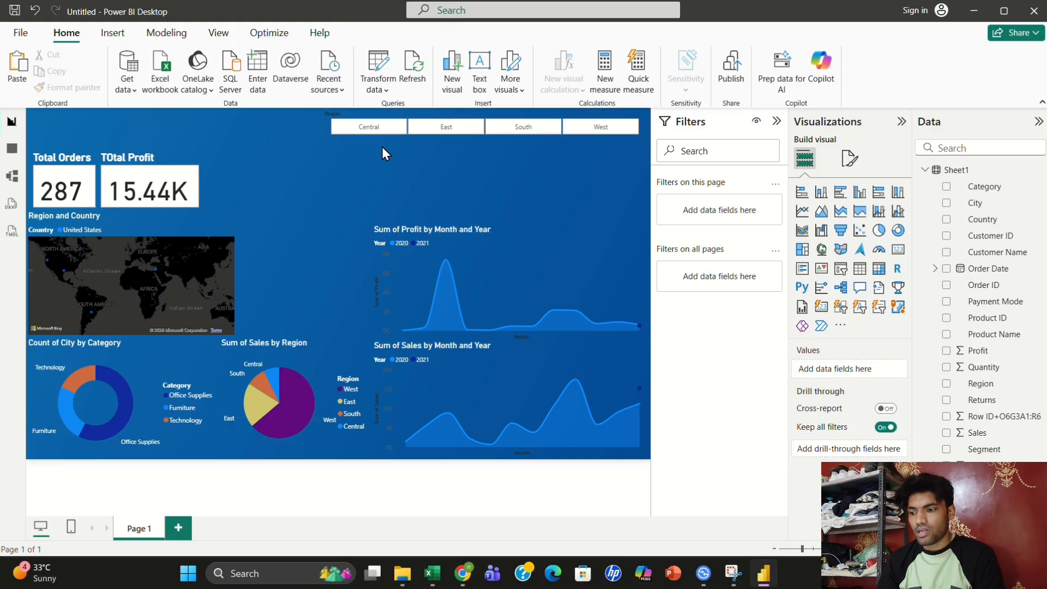
# Filter the dashboard with the Region slicer by Central, East and South in turn, leaving South selected
pyautogui.click(368, 130)
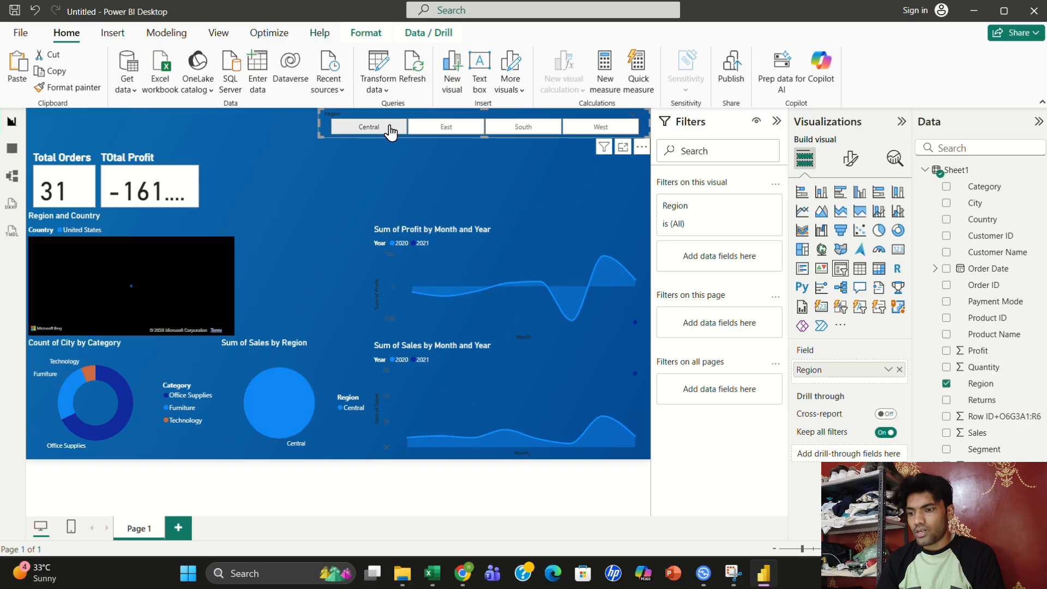
pyautogui.click(439, 129)
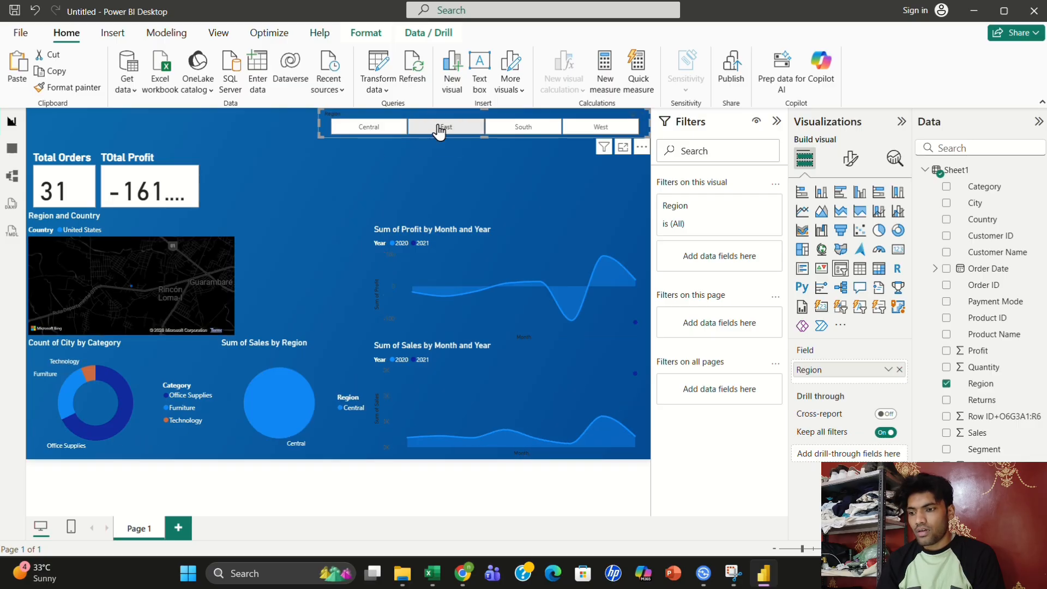
pyautogui.click(524, 134)
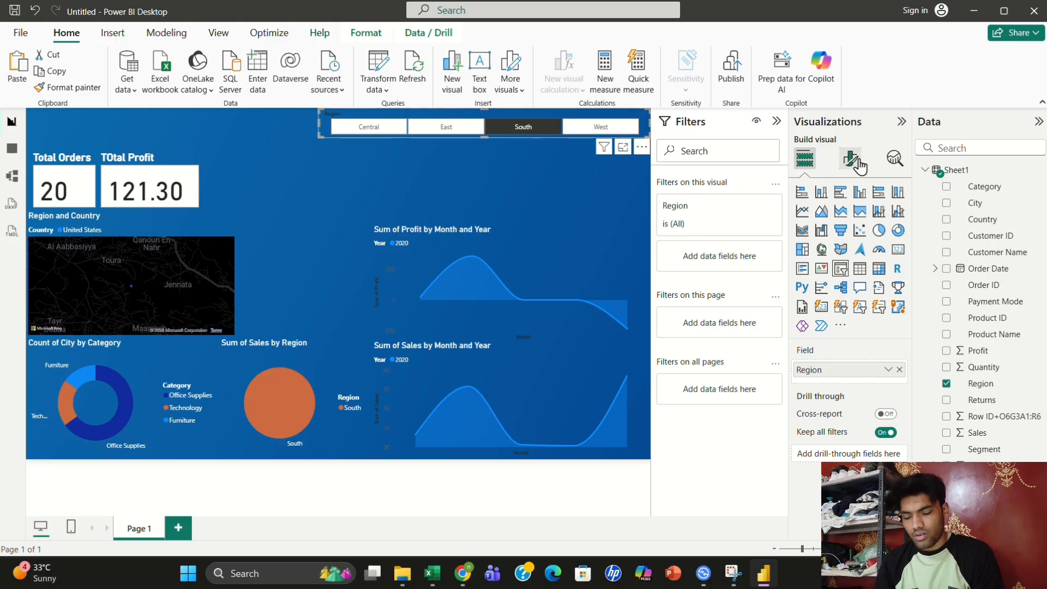
# Set the Region slicer header's font color to white
pyautogui.click(851, 159)
pyautogui.click(829, 254)
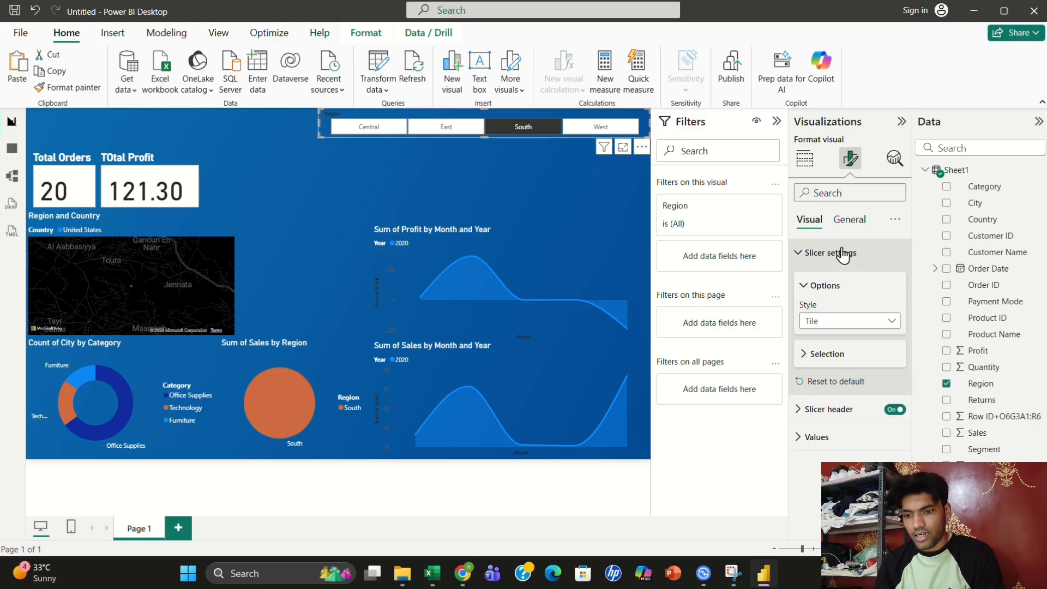
pyautogui.click(849, 218)
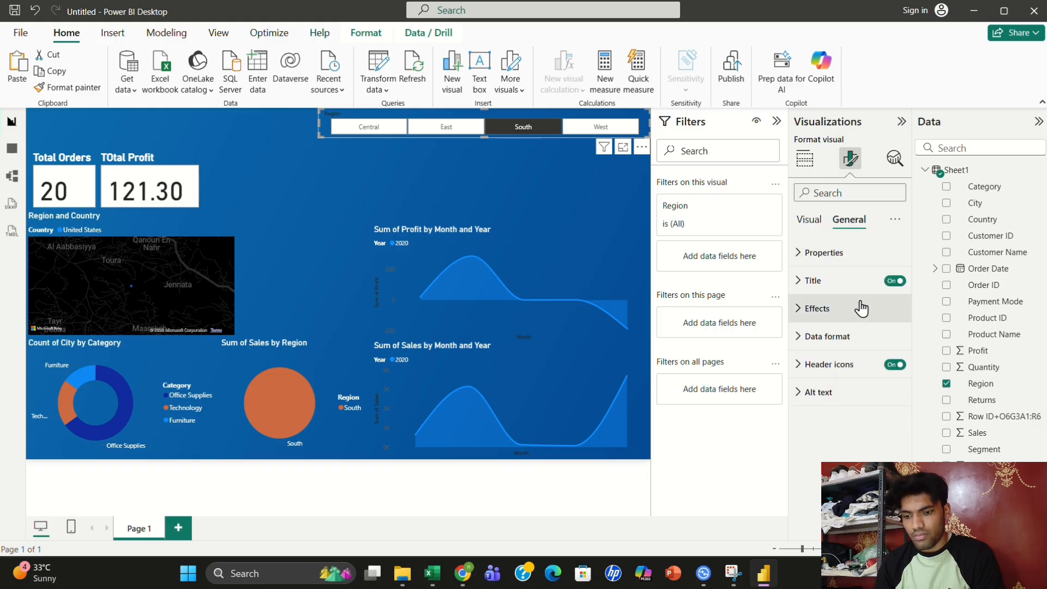
pyautogui.click(815, 281)
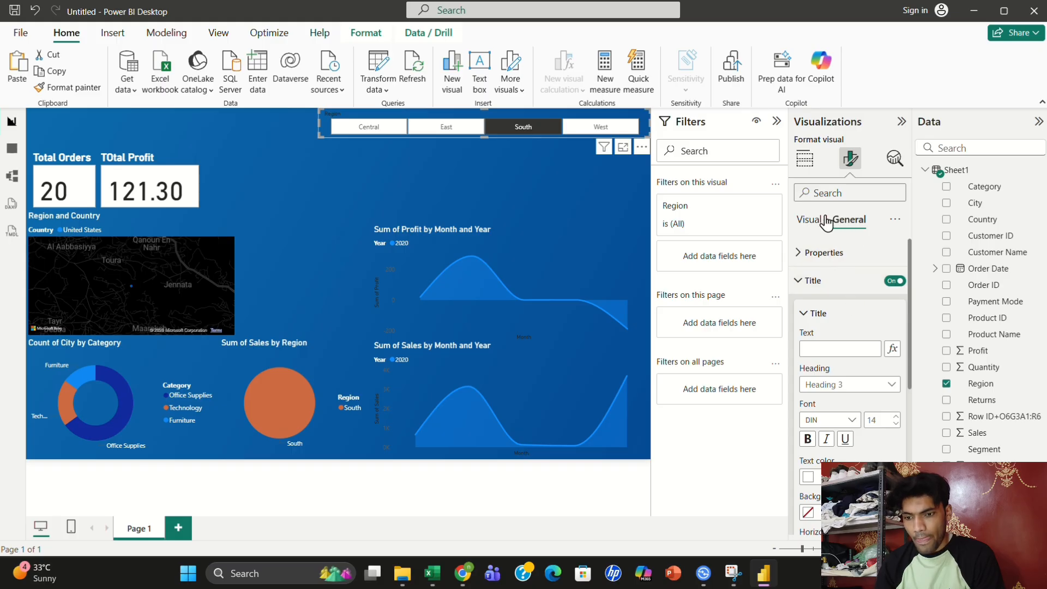
pyautogui.click(809, 224)
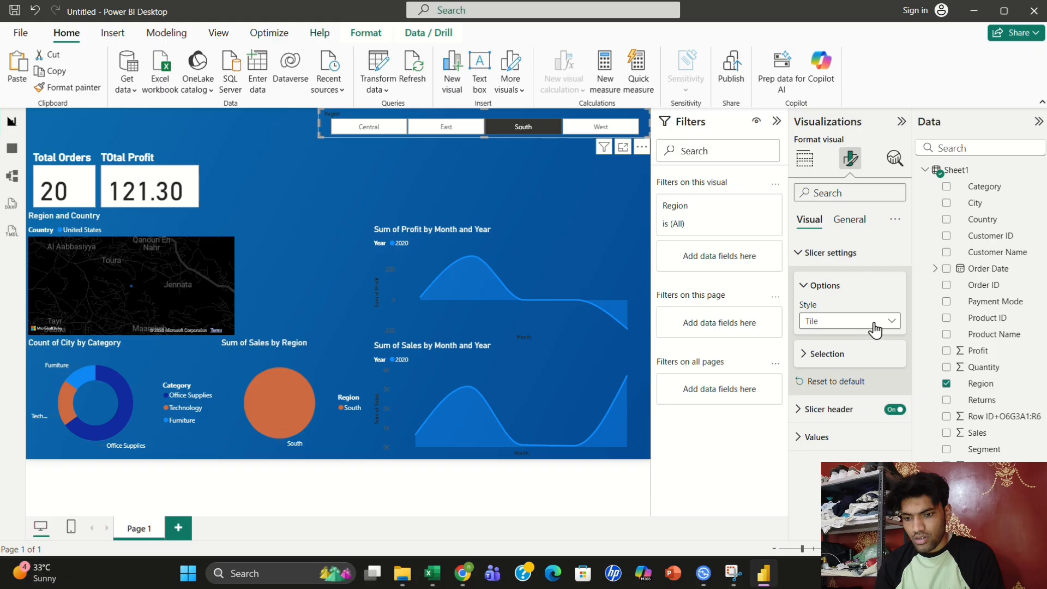
pyautogui.click(867, 354)
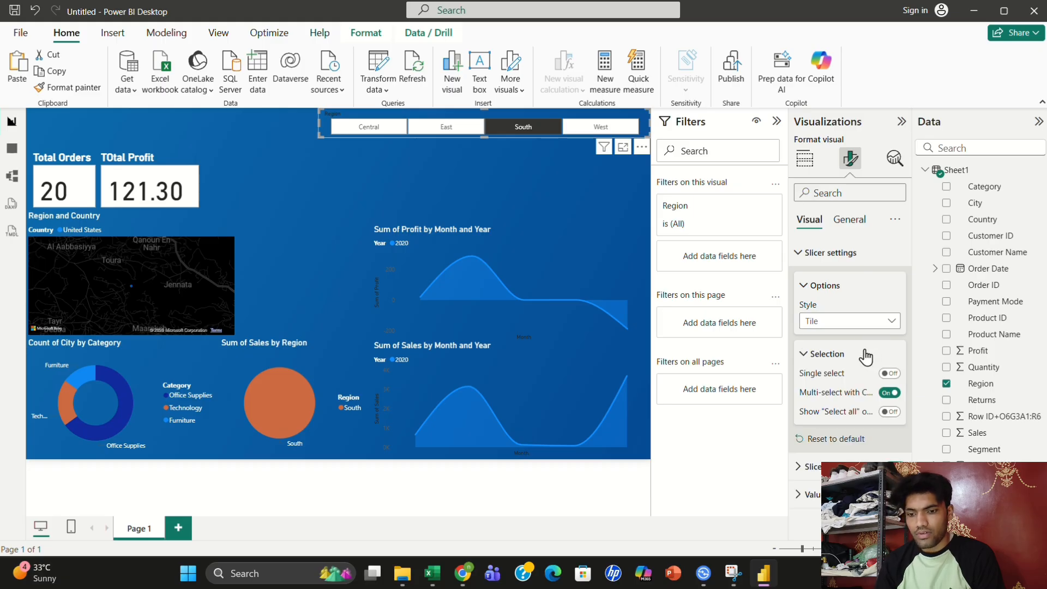
pyautogui.click(856, 355)
pyautogui.click(826, 411)
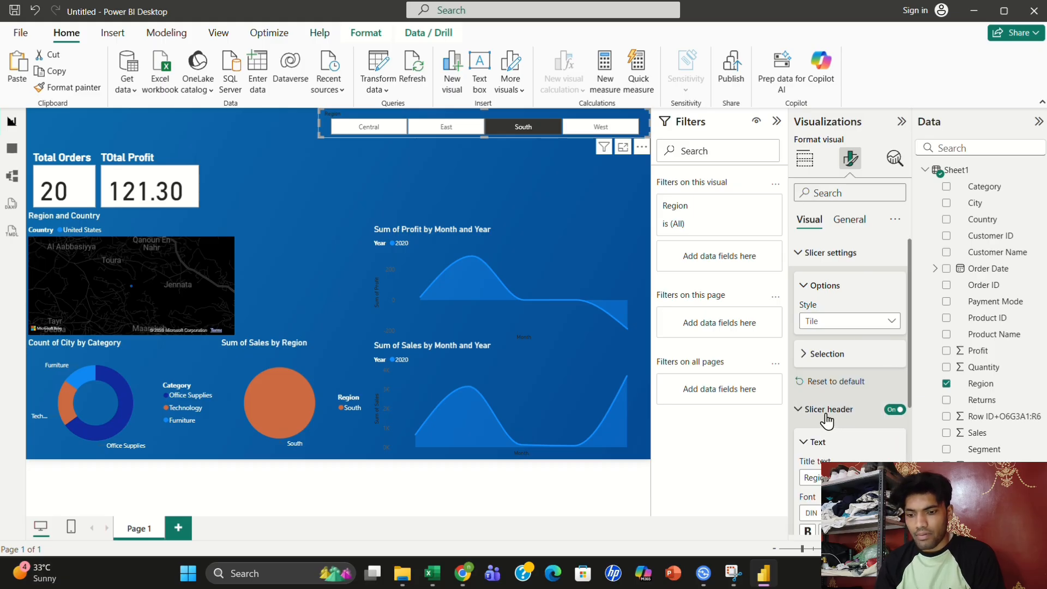
pyautogui.moveTo(909, 382); pyautogui.dragTo(908, 445)
pyautogui.click(808, 452)
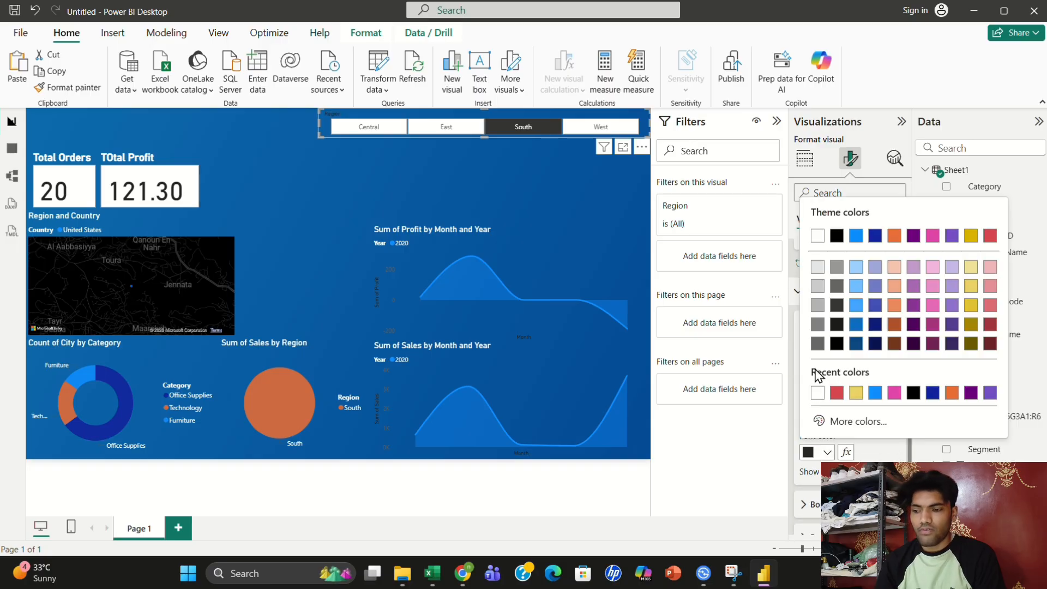
pyautogui.click(817, 392)
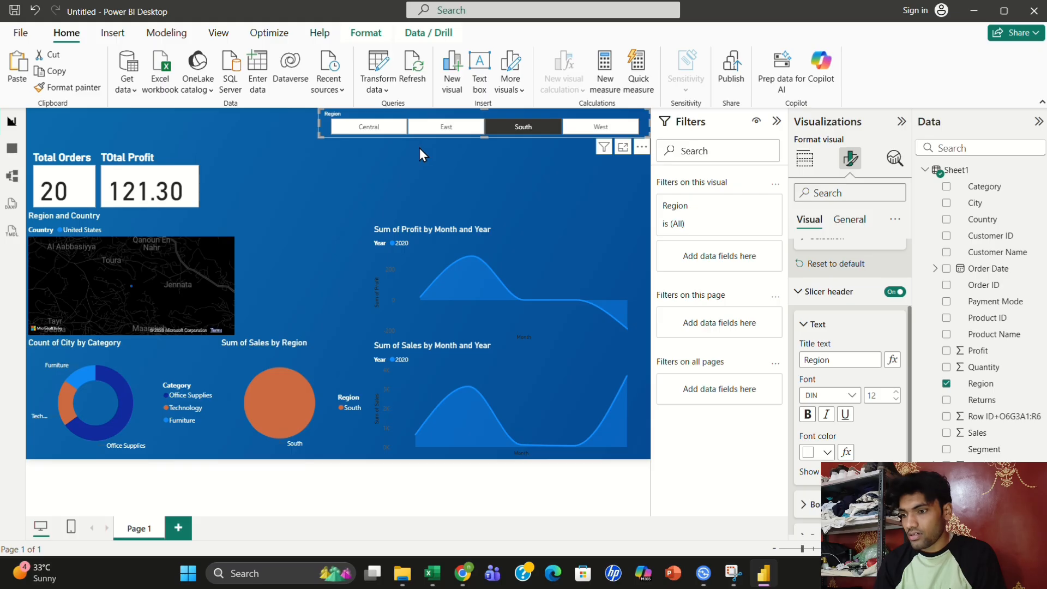
pyautogui.click(311, 137)
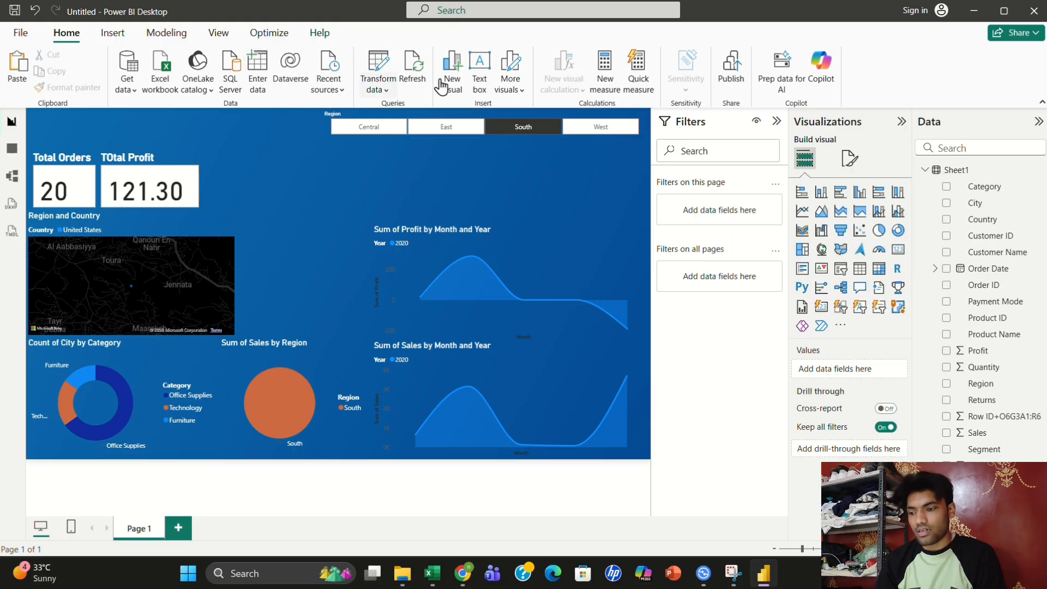
# Insert a text box on the page with the text "Sales Dashboard"
pyautogui.click(480, 73)
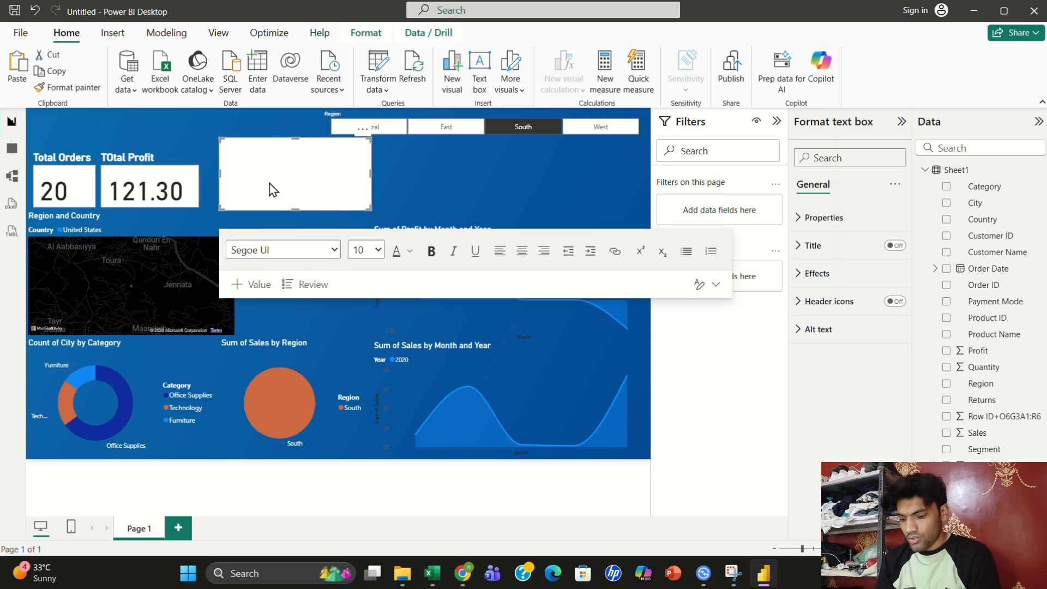
pyautogui.click(252, 157)
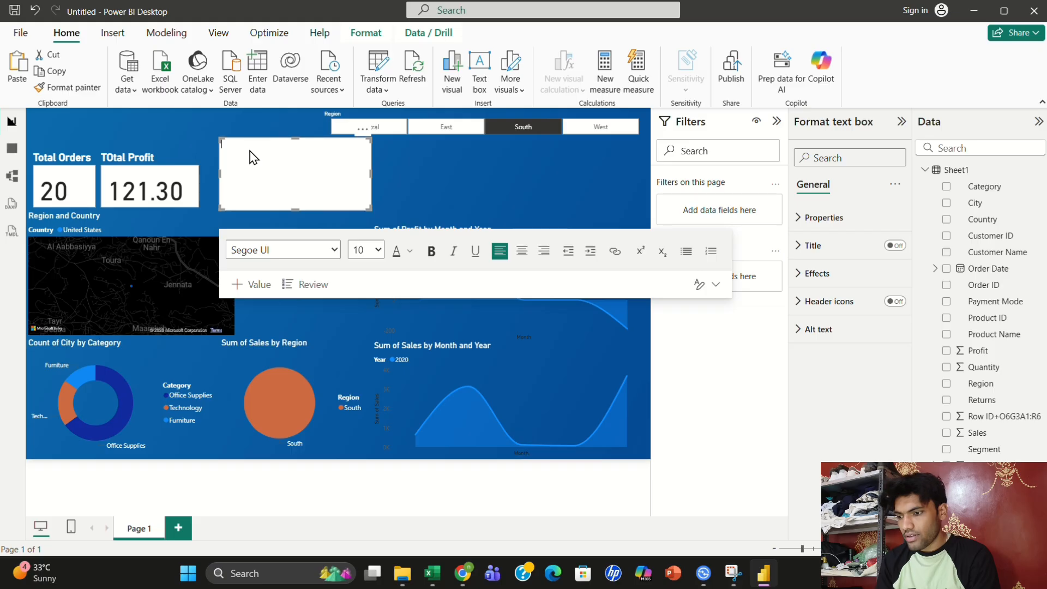
pyautogui.write('Slae')
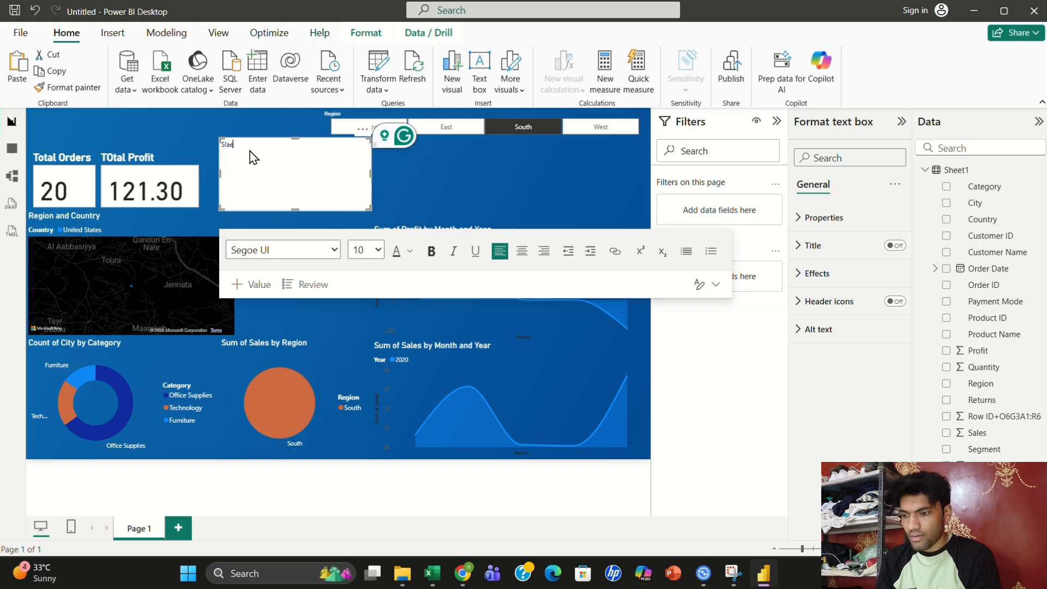
pyautogui.press('BackSpace')
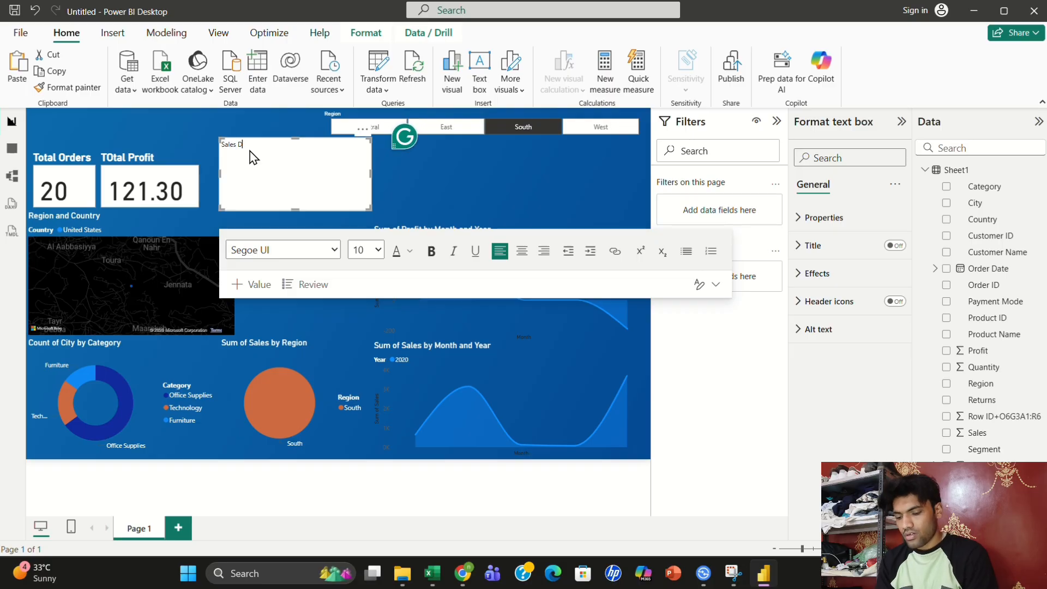
pyautogui.write('ales Dashboard')
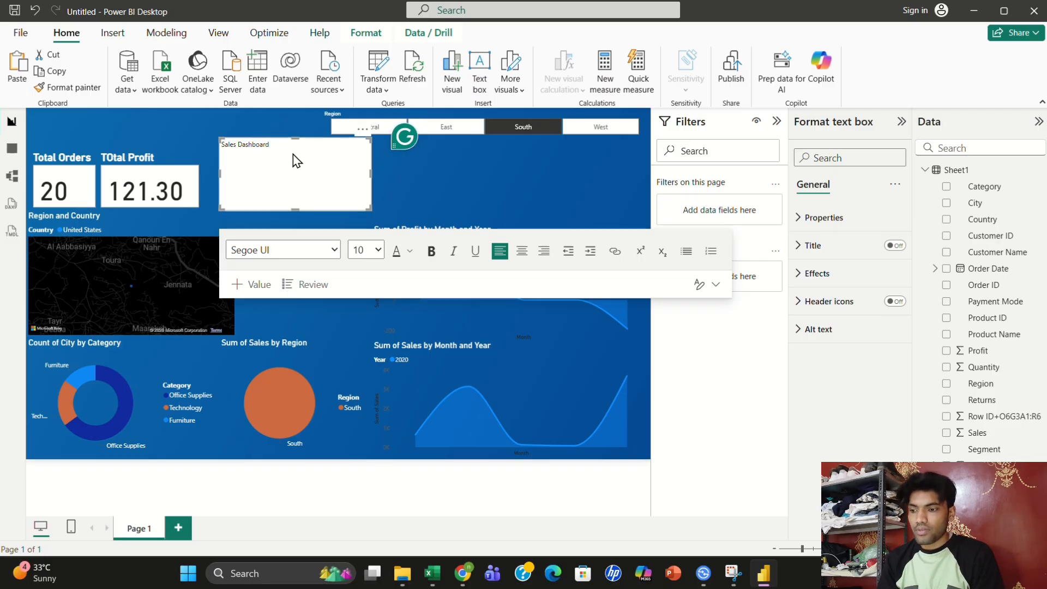
# Set the font size to 14 and turn on bold in the Sales Dashboard text box
pyautogui.hotkey('shift', 'Left')
pyautogui.hotkey('shift', 'Left')
pyautogui.hotkey('shift', 'Left')
pyautogui.hotkey('shift', 'Left')
pyautogui.hotkey('shift', 'Left')
pyautogui.hotkey('shift', 'Left')
pyautogui.hotkey('shift', 'Left')
pyautogui.hotkey('shift', 'Left')
pyautogui.hotkey('shift', 'Left')
pyautogui.hotkey('shift', 'Left')
pyautogui.hotkey('shift', 'Left')
pyautogui.hotkey('shift', 'Left')
pyautogui.hotkey('shift', 'Left')
pyautogui.hotkey('shift', 'Left')
pyautogui.hotkey('shift', 'Left')
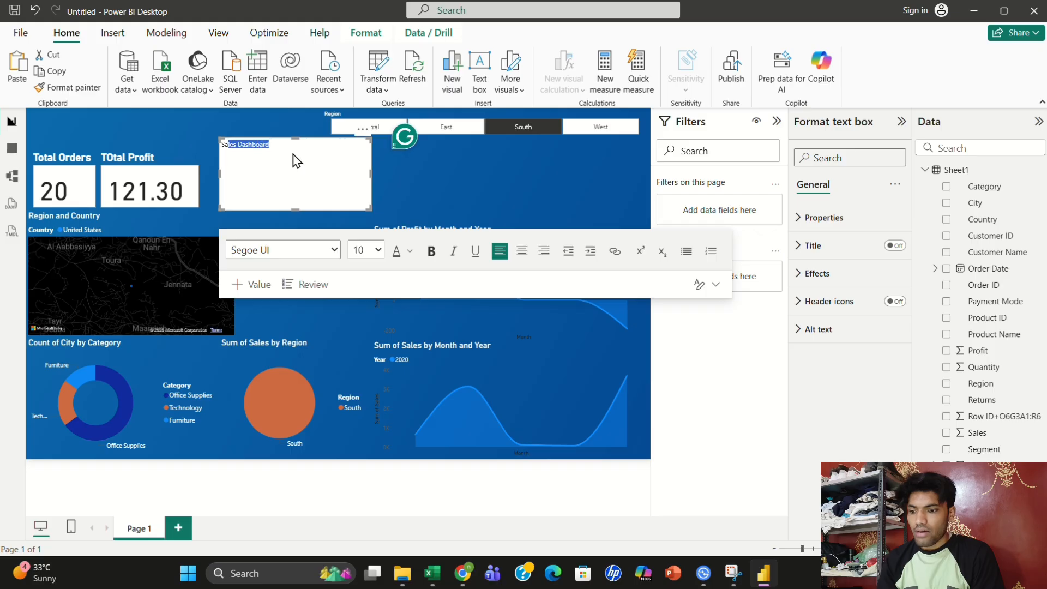
pyautogui.click(282, 142)
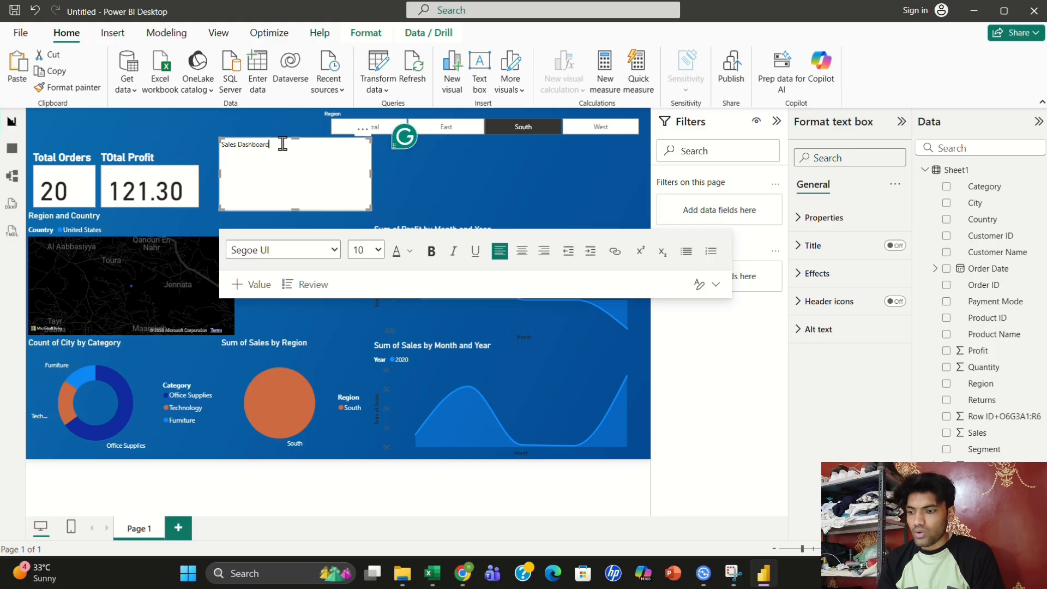
pyautogui.click(377, 250)
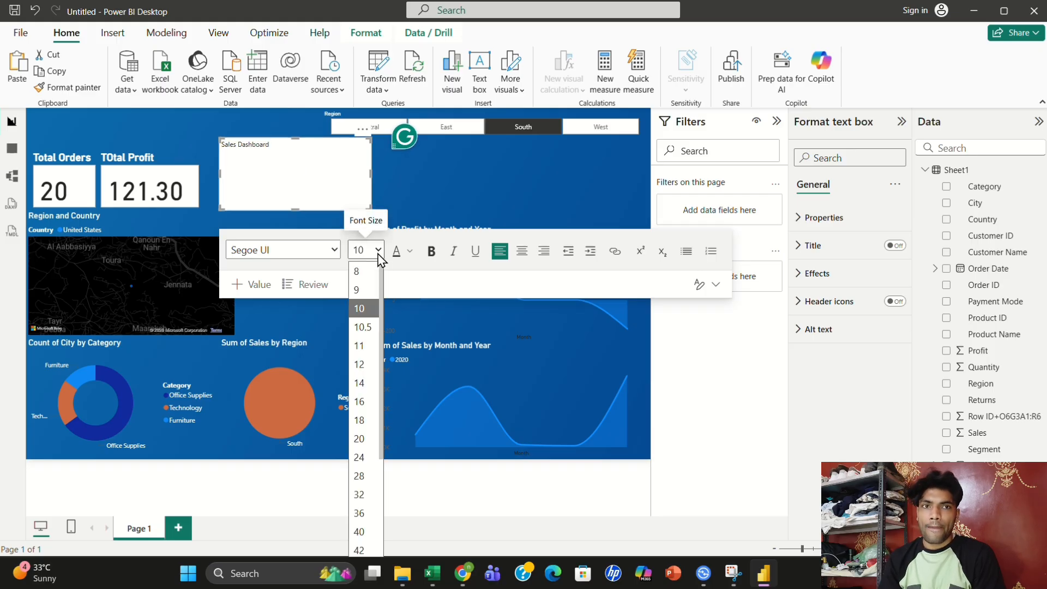
pyautogui.click(368, 381)
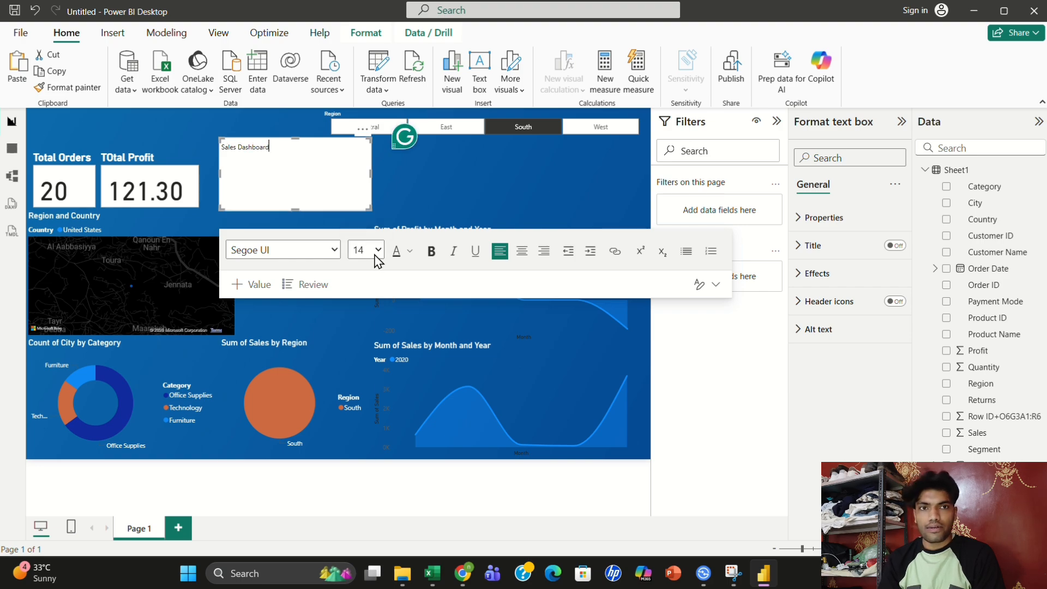
pyautogui.click(432, 252)
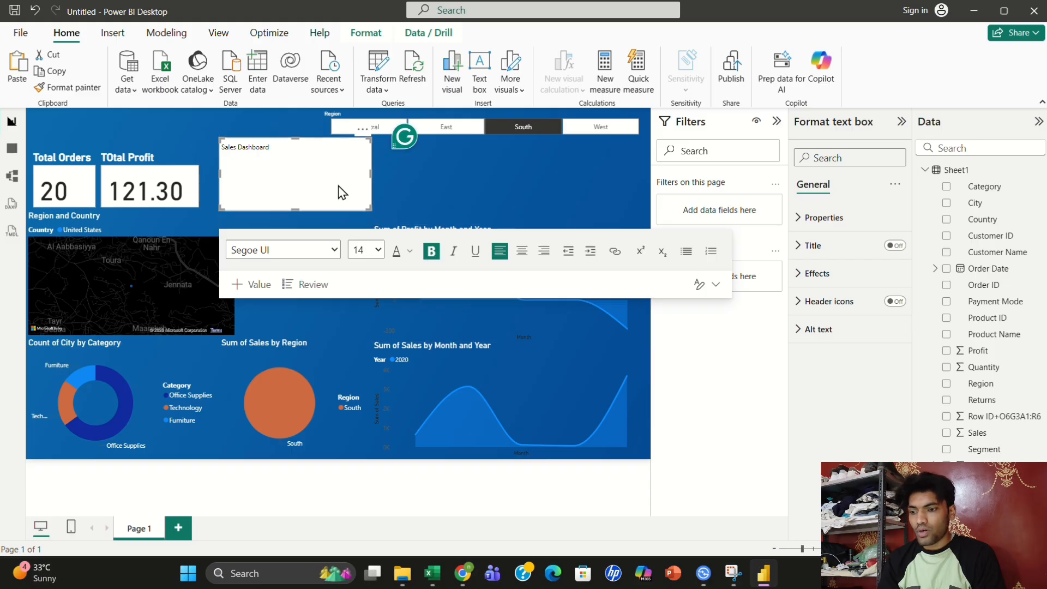
# Make the Sales Dashboard title text bold, set its font size to 16 and center it
pyautogui.hotkey('ctrl', 'shift', 'Left')
pyautogui.hotkey('ctrl', 'shift', 'Left')
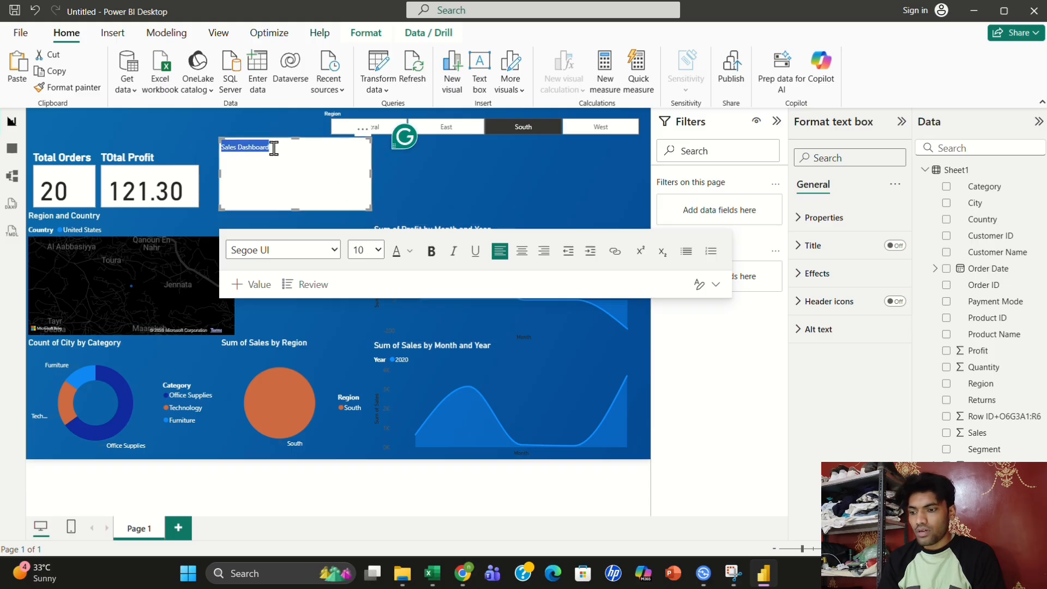
pyautogui.click(431, 252)
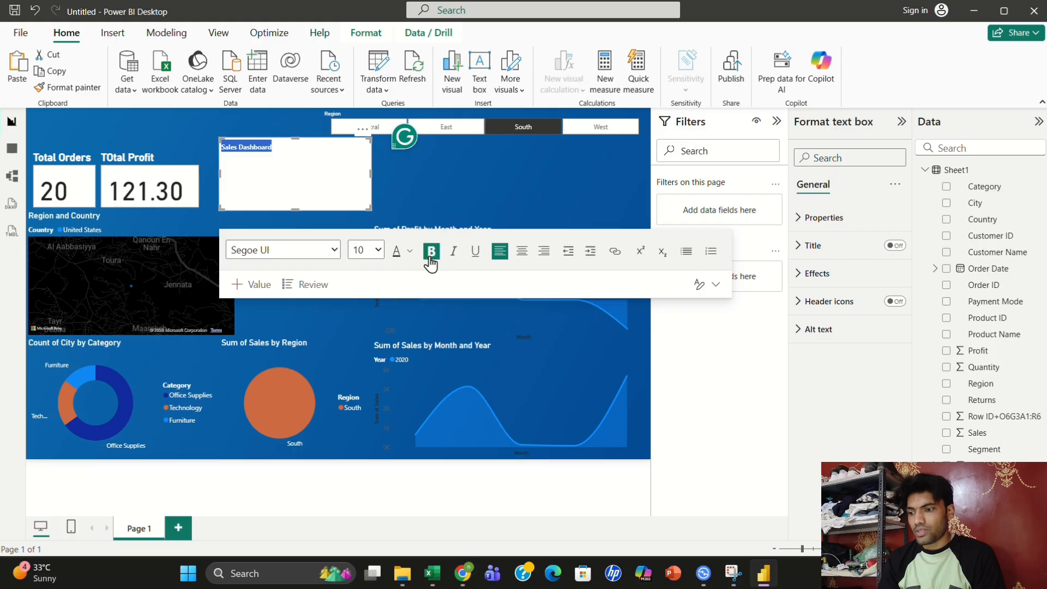
pyautogui.click(377, 252)
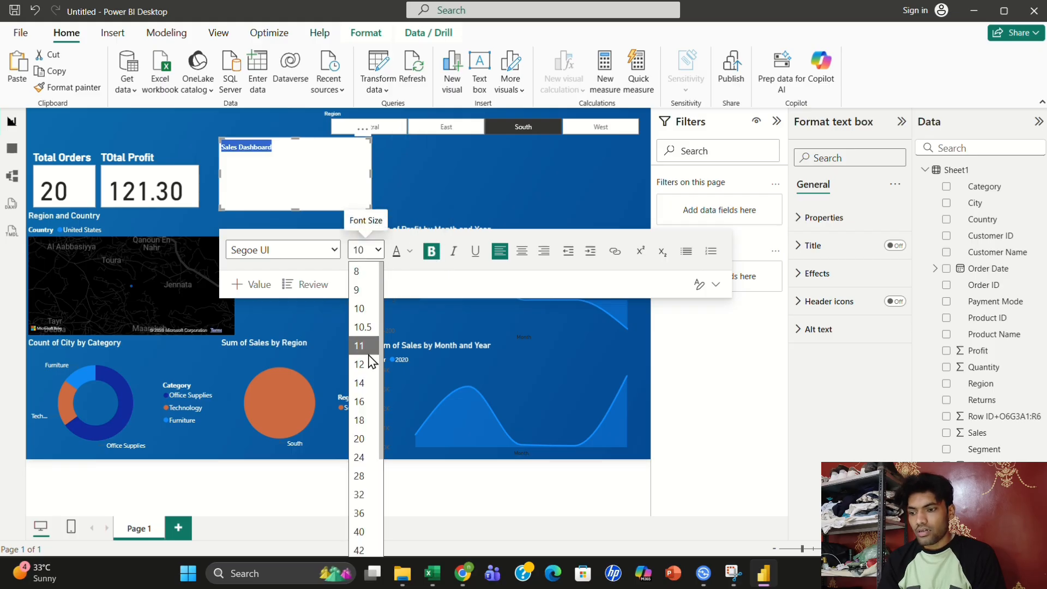
pyautogui.click(368, 402)
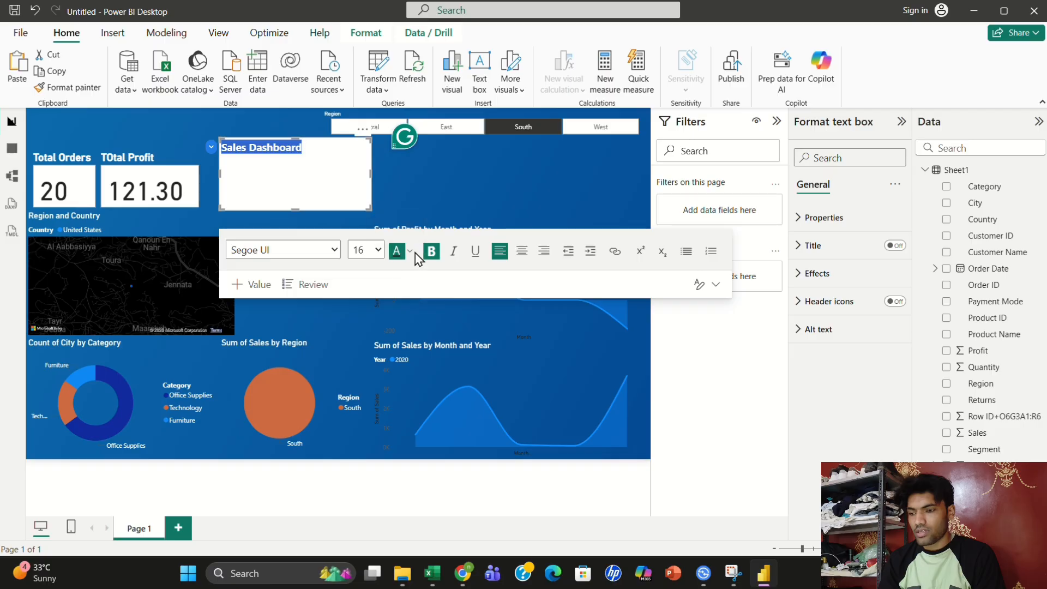
pyautogui.click(521, 252)
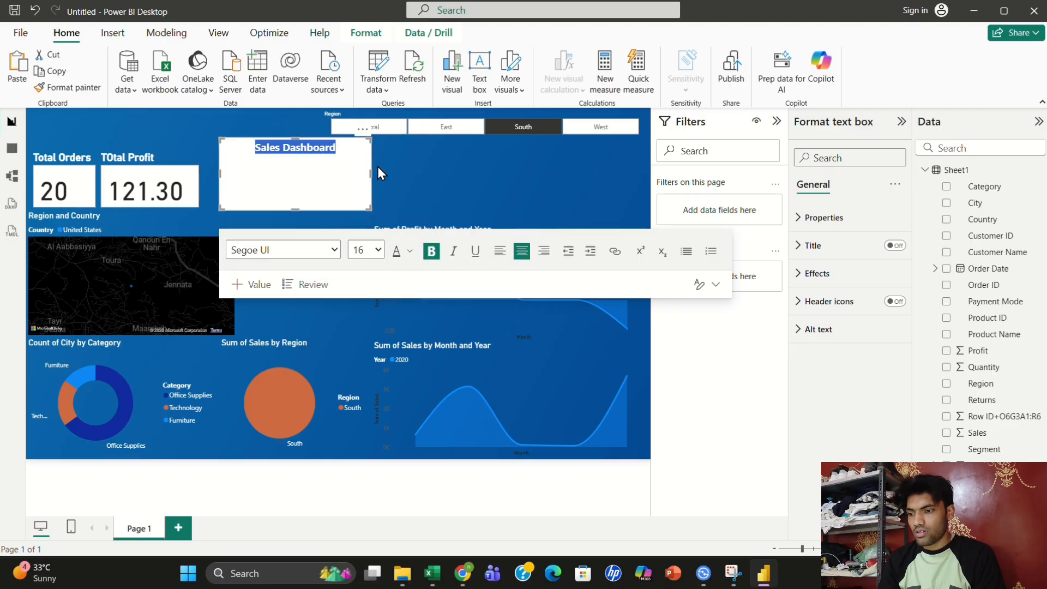
# Shrink the Sales Dashboard text box to fit closely around its single line of text
pyautogui.moveTo(366, 207); pyautogui.dragTo(360, 158)
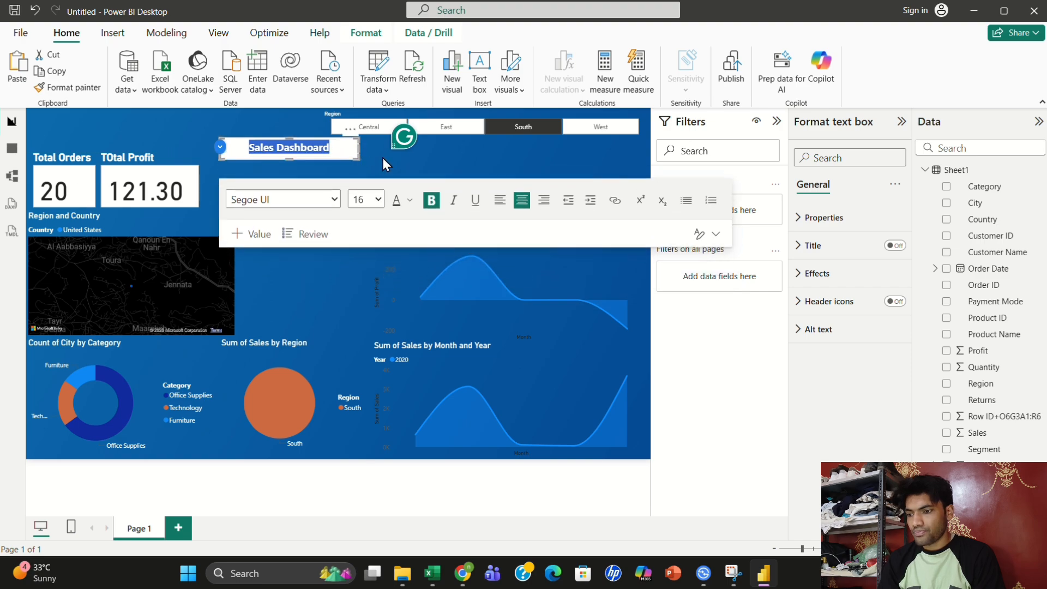
pyautogui.click(384, 159)
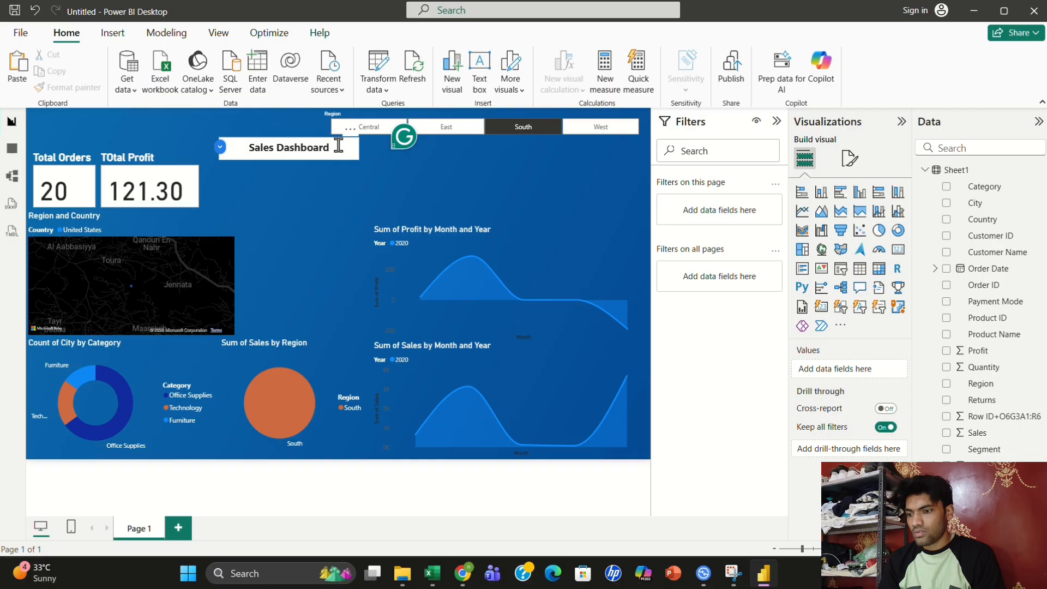
pyautogui.click(374, 171)
pyautogui.click(347, 149)
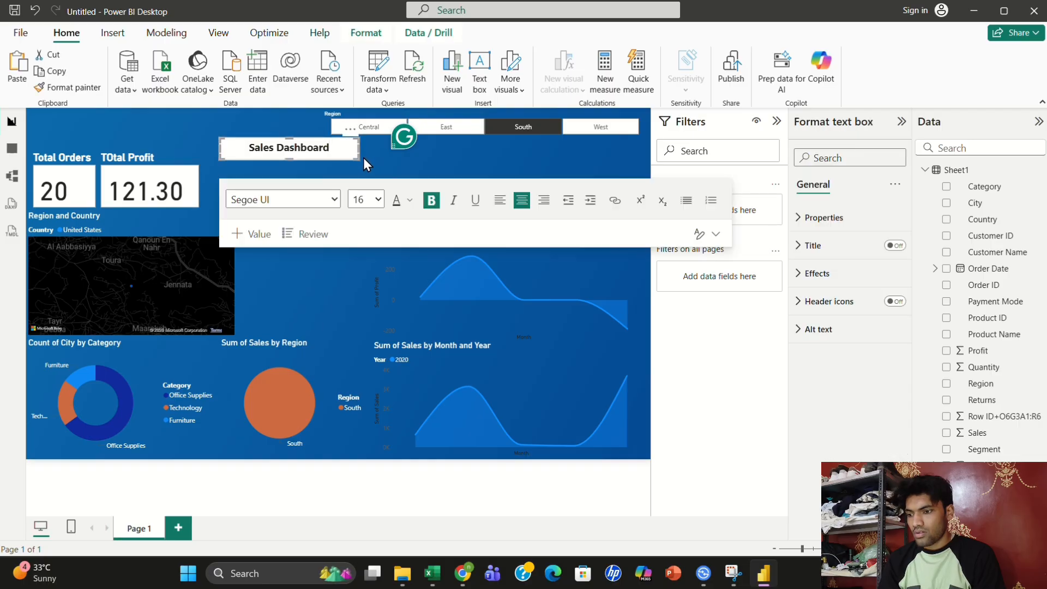
pyautogui.moveTo(353, 155); pyautogui.dragTo(320, 152)
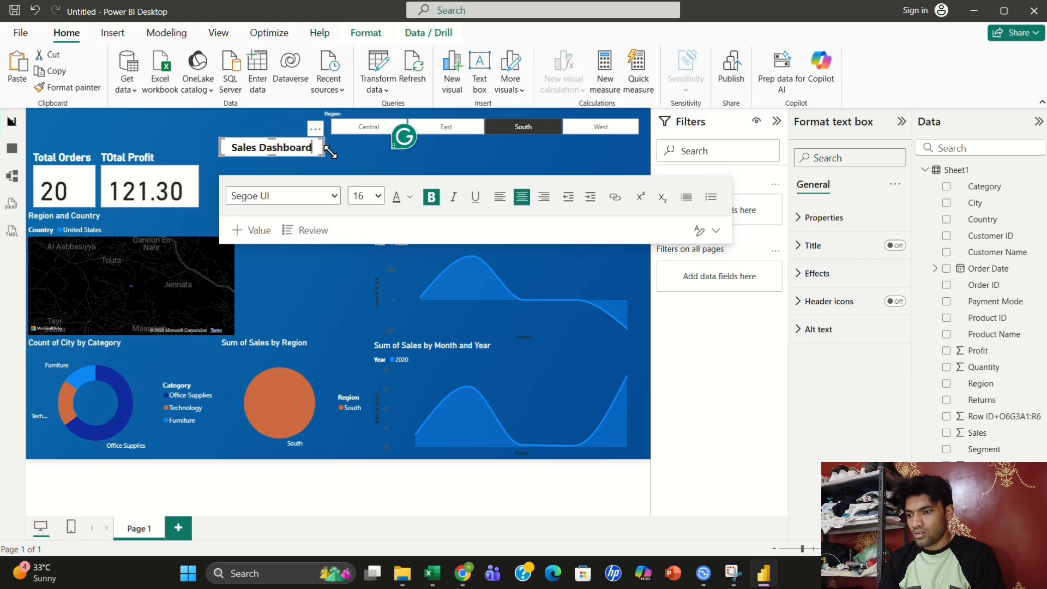
pyautogui.click(359, 153)
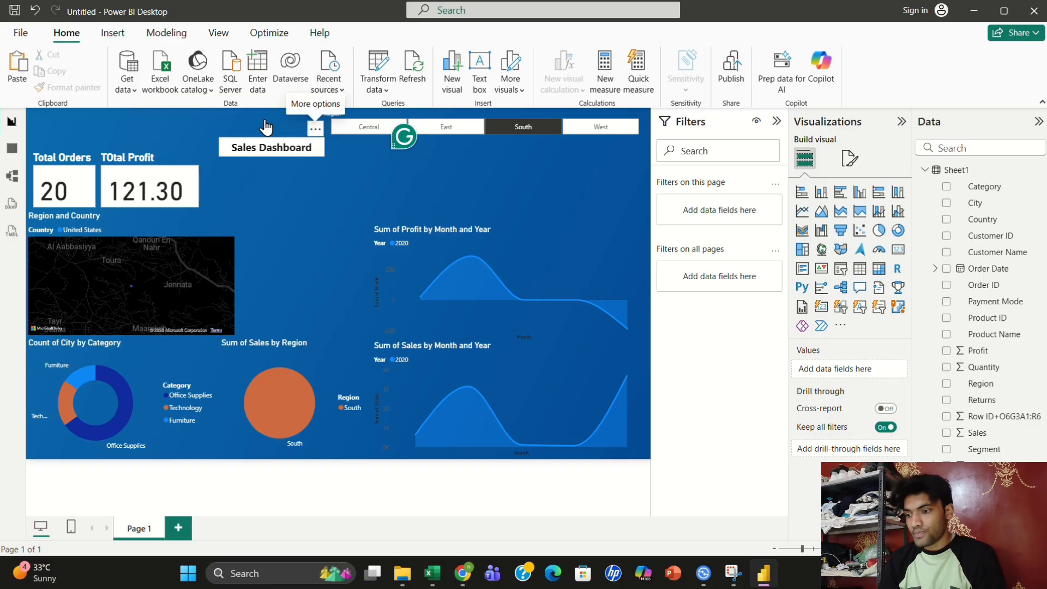
# Move the Sales Dashboard text box to the report page's upper-left corner and widen it toward the Region slicer
pyautogui.moveTo(314, 143); pyautogui.dragTo(249, 136)
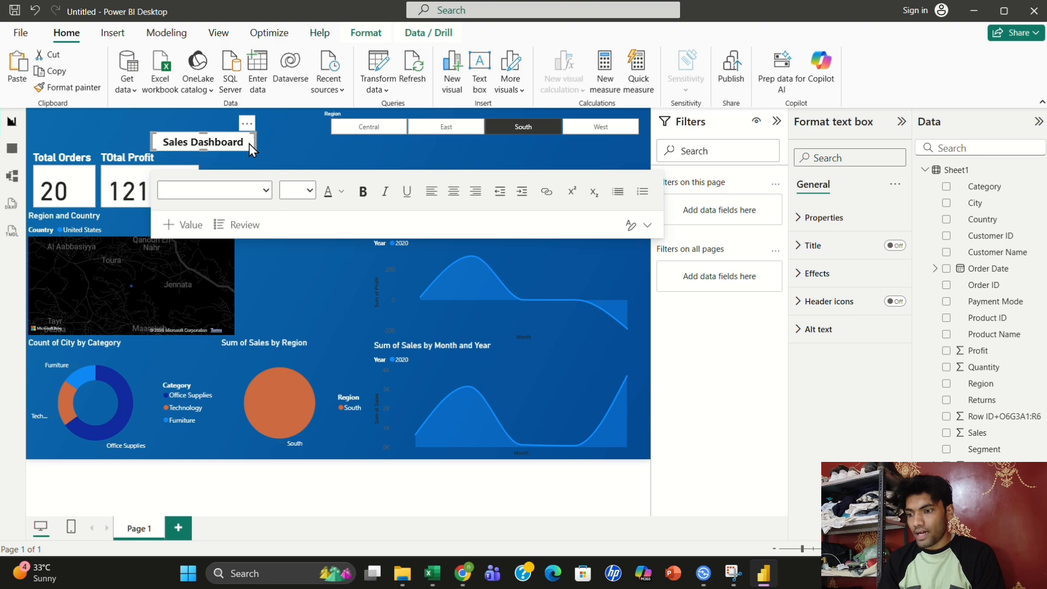
pyautogui.click(291, 146)
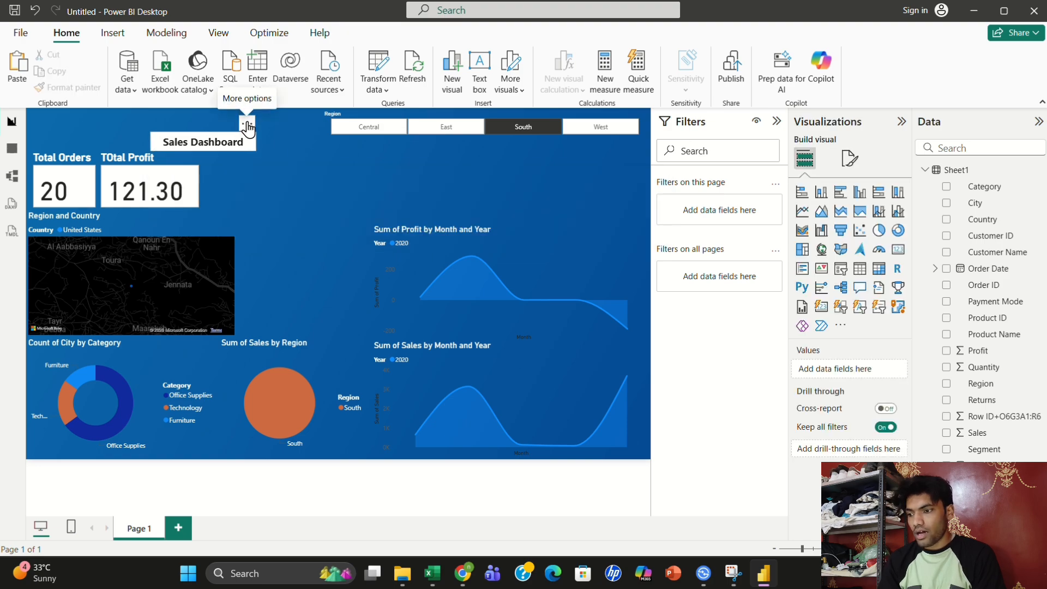
pyautogui.moveTo(247, 128); pyautogui.dragTo(122, 99)
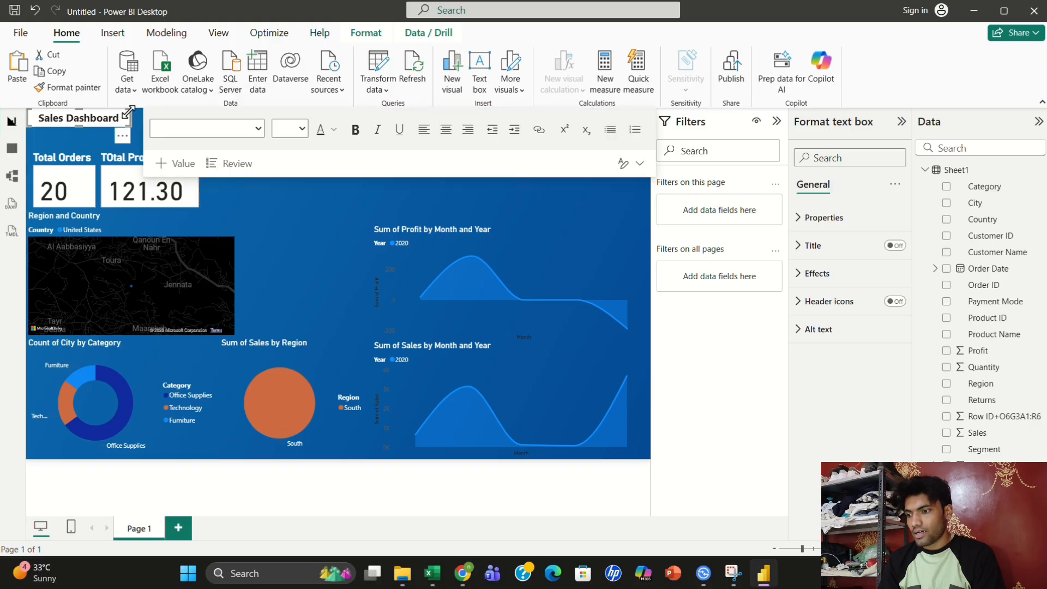
pyautogui.moveTo(129, 112); pyautogui.dragTo(292, 126)
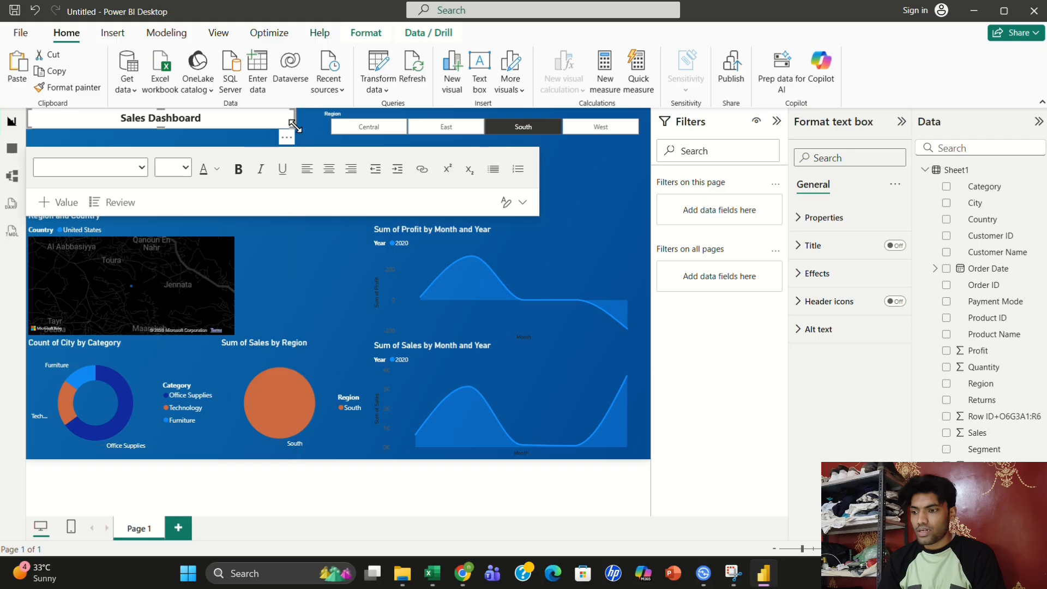
pyautogui.click(596, 168)
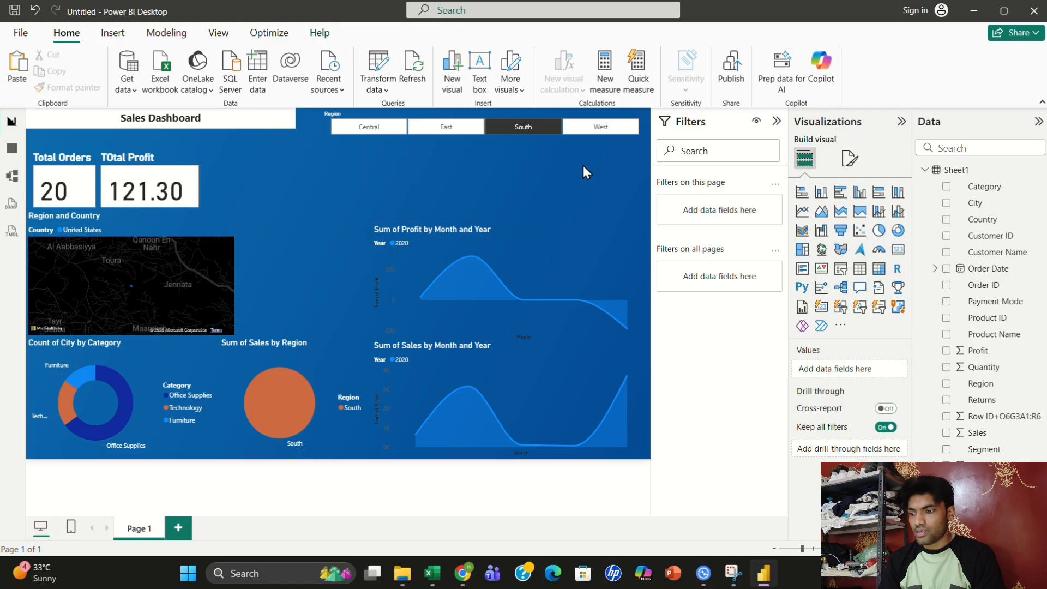
# Set the Sales Dashboard title's font size to 24
pyautogui.tripleClick(191, 116)
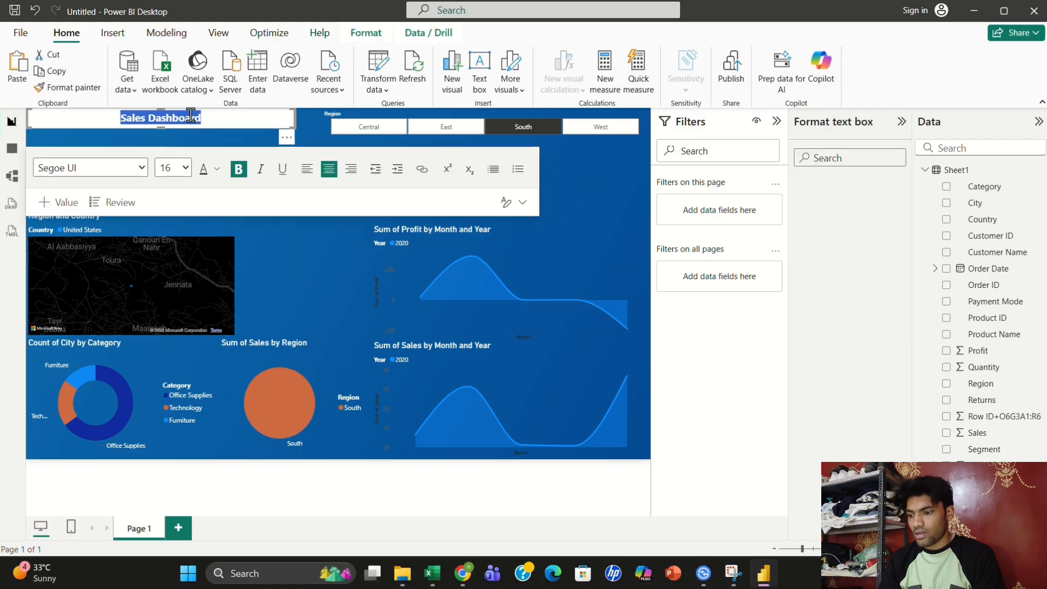
pyautogui.click(183, 172)
pyautogui.click(181, 375)
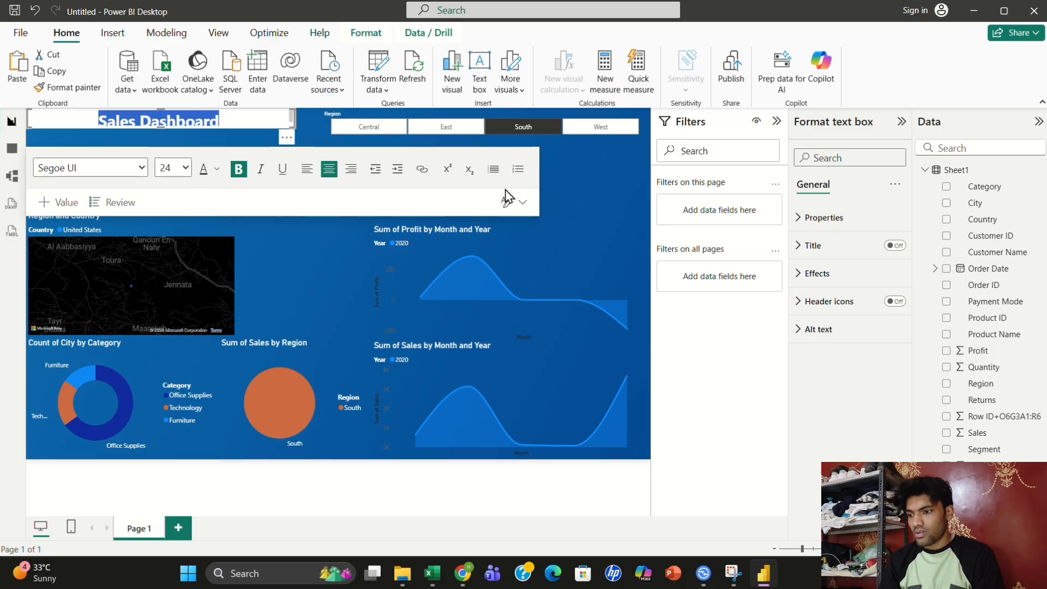
pyautogui.click(559, 187)
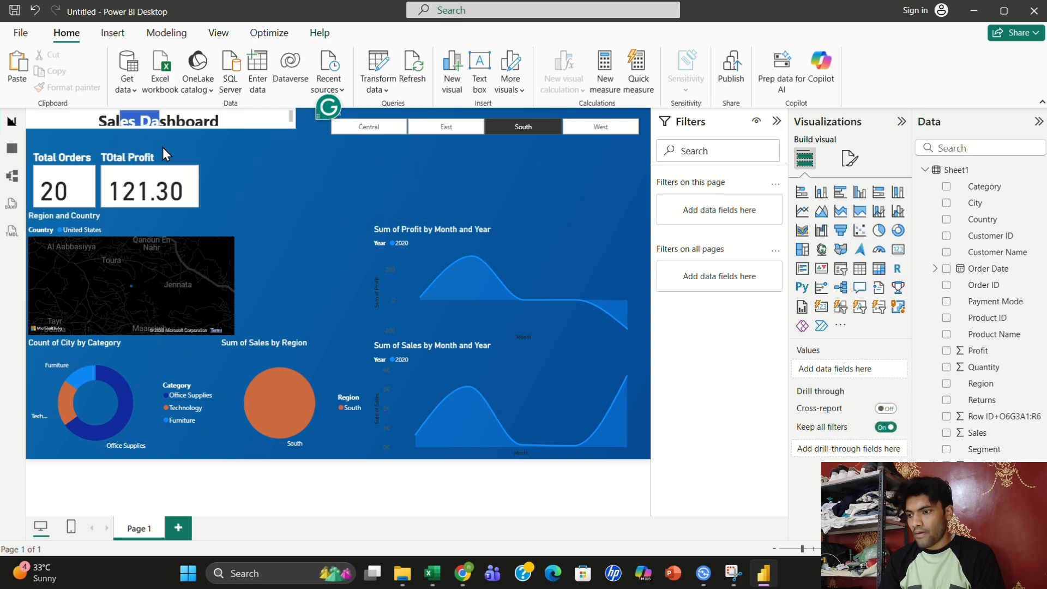
# Make the Sales Dashboard text box taller to fit the larger title and extend it to the Region slicer's edge
pyautogui.click(240, 120)
pyautogui.moveTo(161, 127)
pyautogui.mouseDown()
pyautogui.moveTo(159, 139)
pyautogui.moveTo(159, 130)
pyautogui.mouseUp()
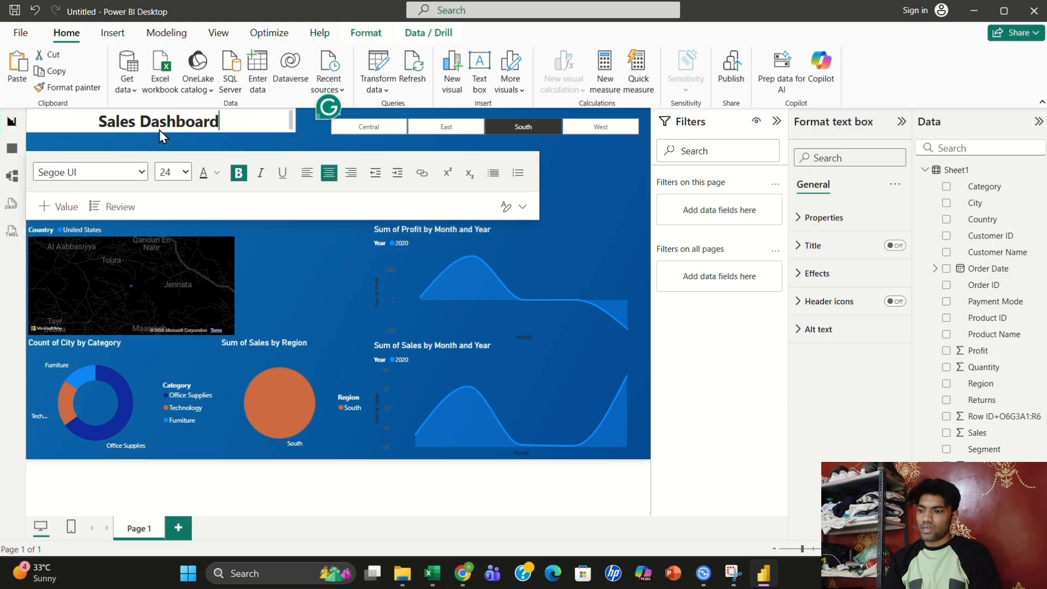
pyautogui.click(551, 187)
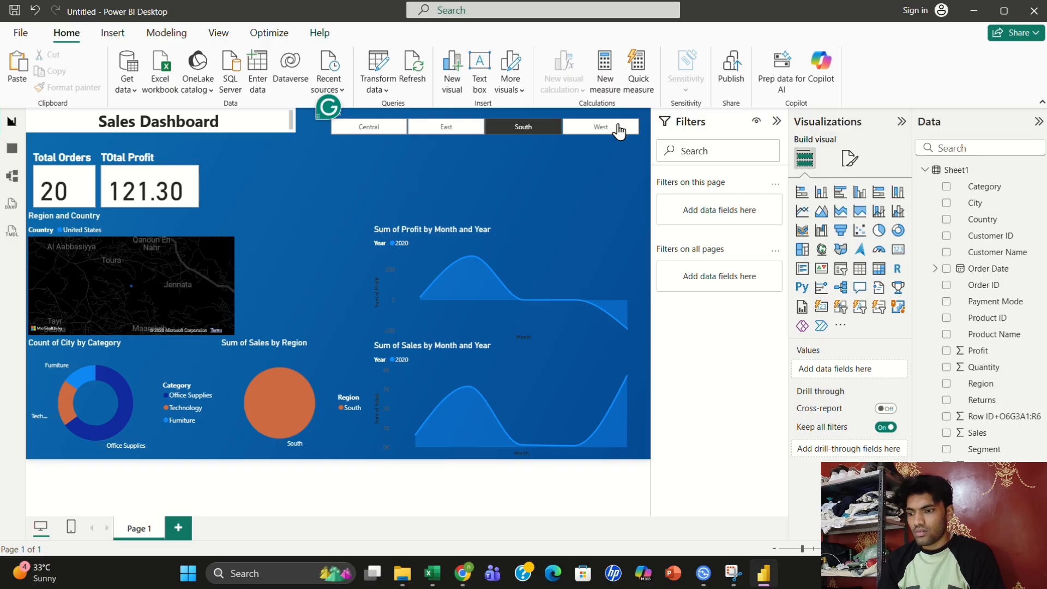
pyautogui.moveTo(618, 126)
pyautogui.mouseDown()
pyautogui.moveTo(537, 126)
pyautogui.moveTo(605, 120)
pyautogui.moveTo(597, 112)
pyautogui.moveTo(605, 117)
pyautogui.moveTo(577, 133)
pyautogui.moveTo(443, 155)
pyautogui.moveTo(318, 148)
pyautogui.moveTo(634, 123)
pyautogui.mouseUp()
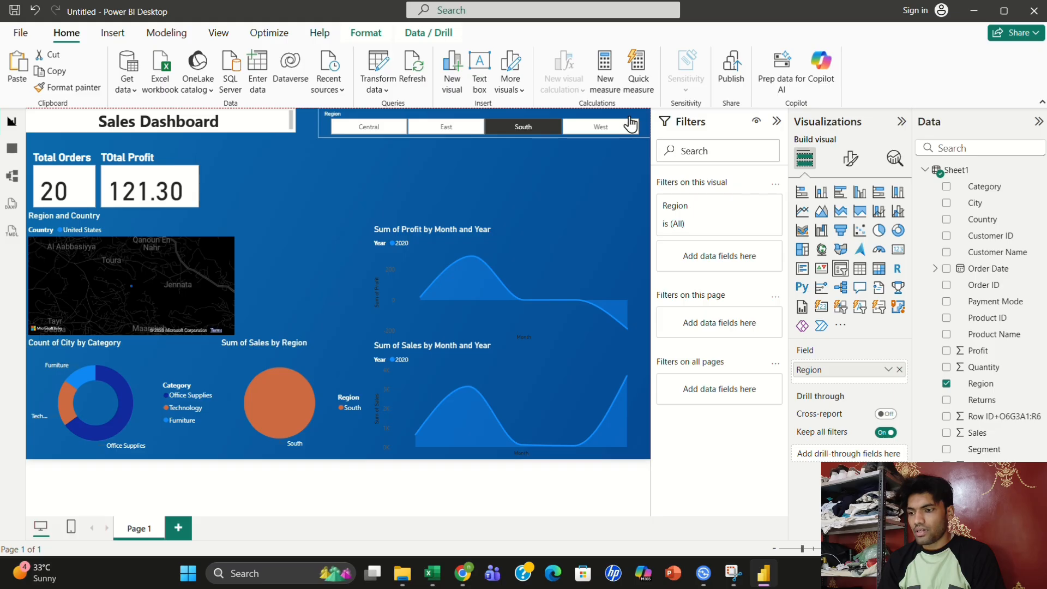
pyautogui.click(293, 139)
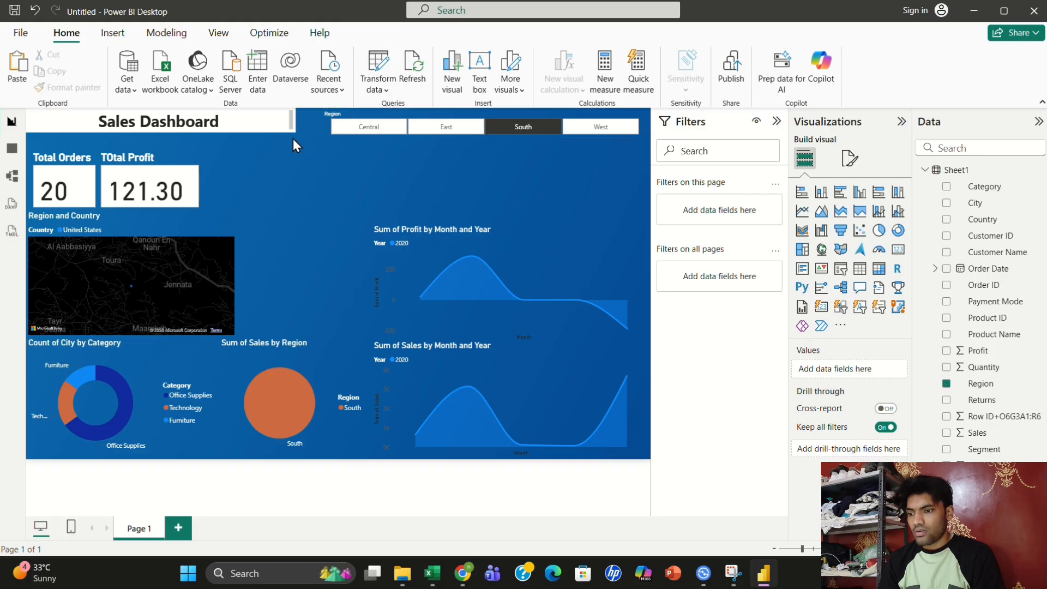
pyautogui.click(278, 114)
pyautogui.moveTo(307, 140)
pyautogui.mouseDown()
pyautogui.moveTo(326, 136)
pyautogui.moveTo(316, 136)
pyautogui.mouseUp()
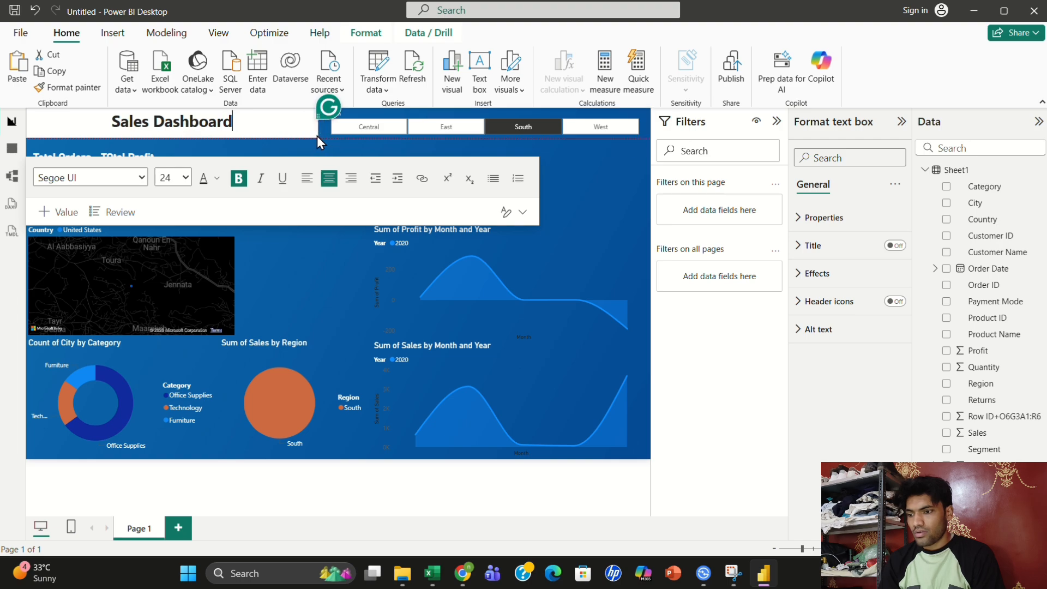
pyautogui.click(568, 173)
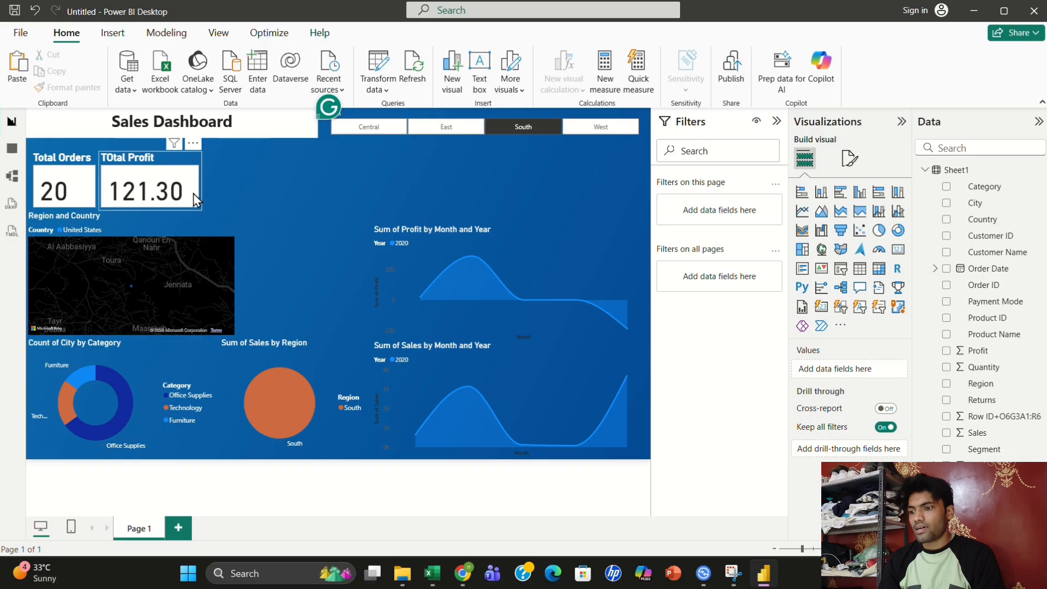
pyautogui.click(178, 188)
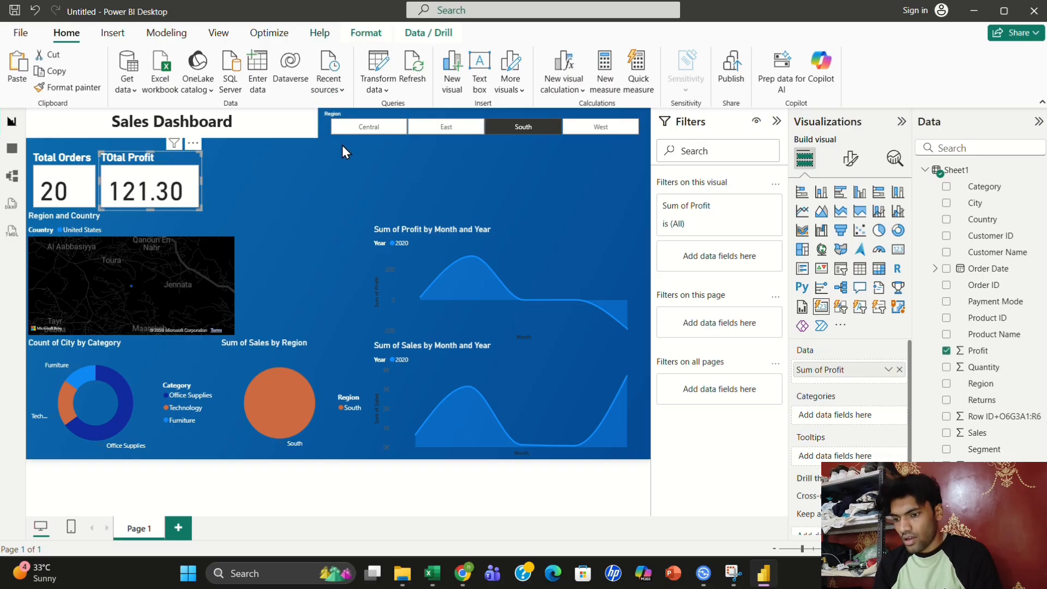
pyautogui.click(411, 153)
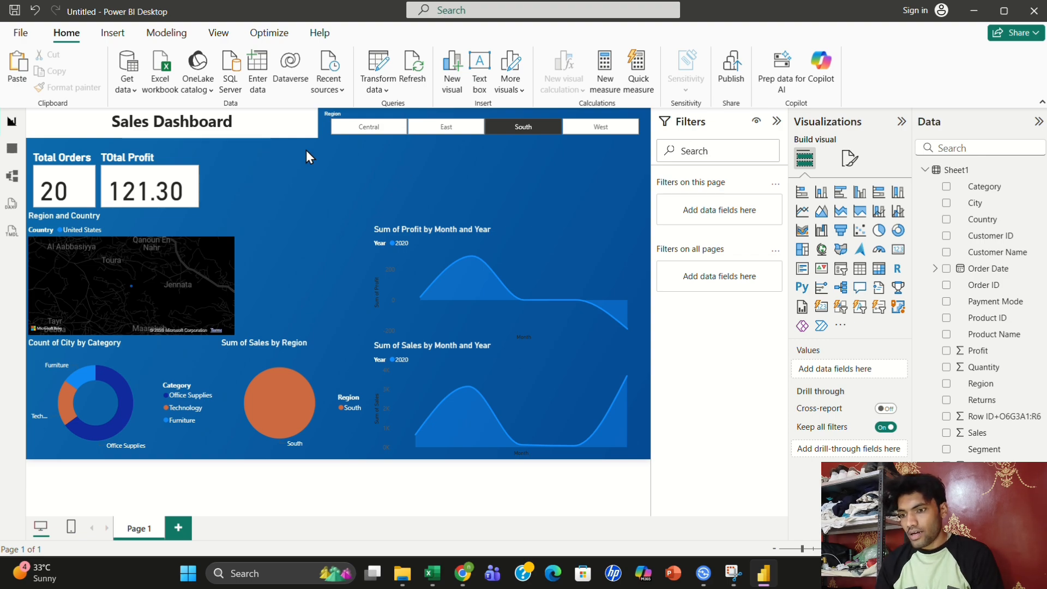
# Add a blank calculated column to Sheet1 in Table view and delete it
pyautogui.click(15, 155)
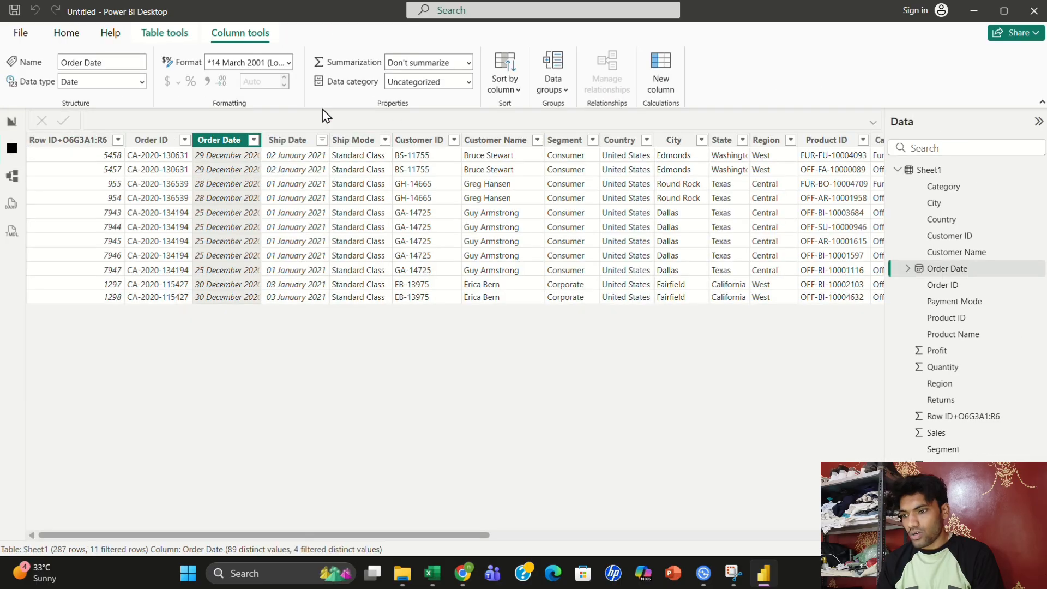
pyautogui.click(176, 36)
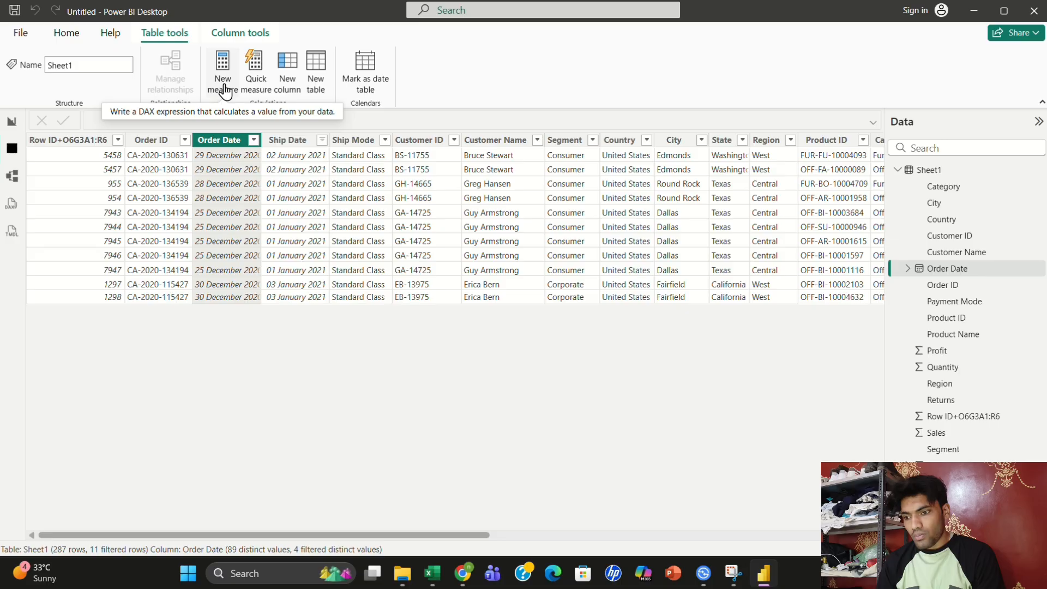
pyautogui.click(298, 95)
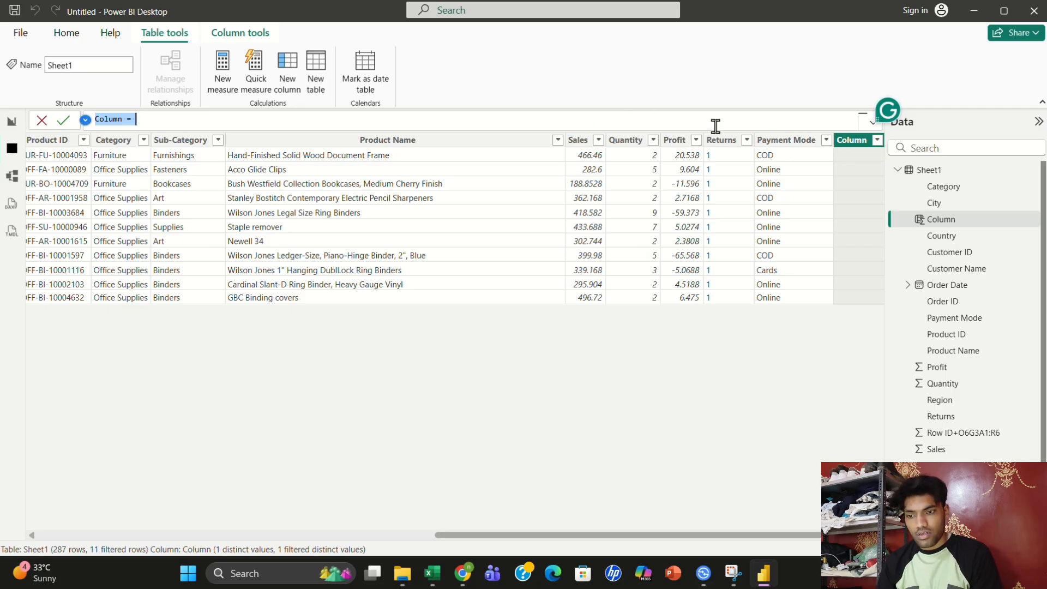
pyautogui.click(852, 141)
pyautogui.press('Delete')
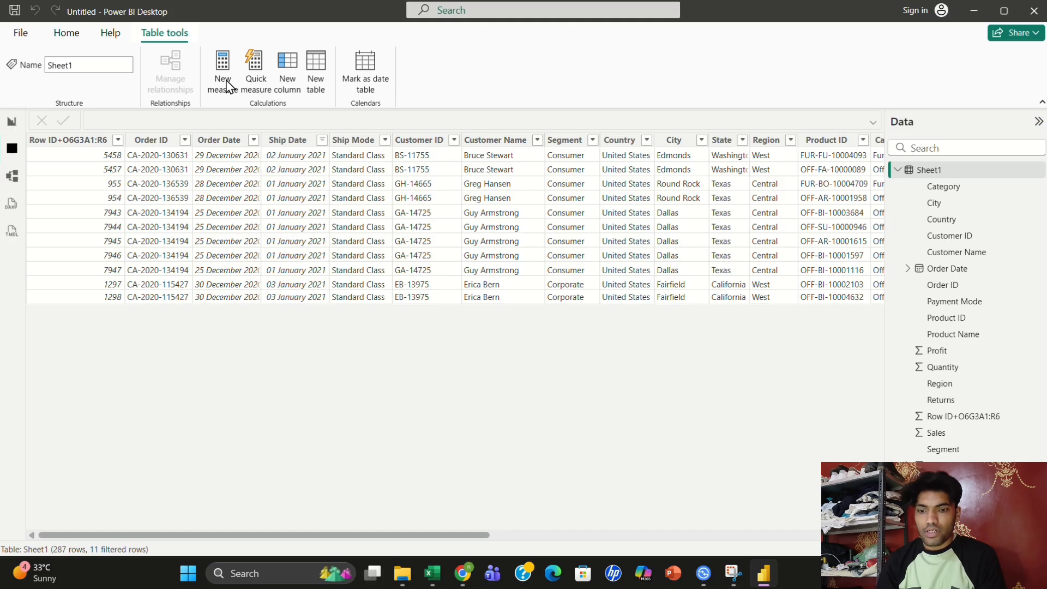
pyautogui.click(225, 82)
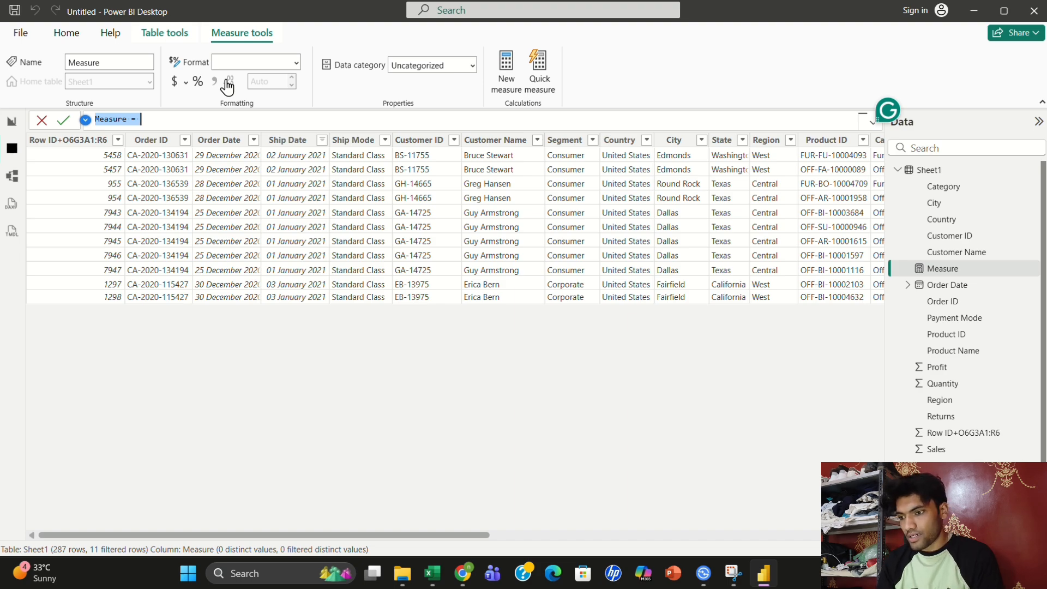
pyautogui.click(171, 118)
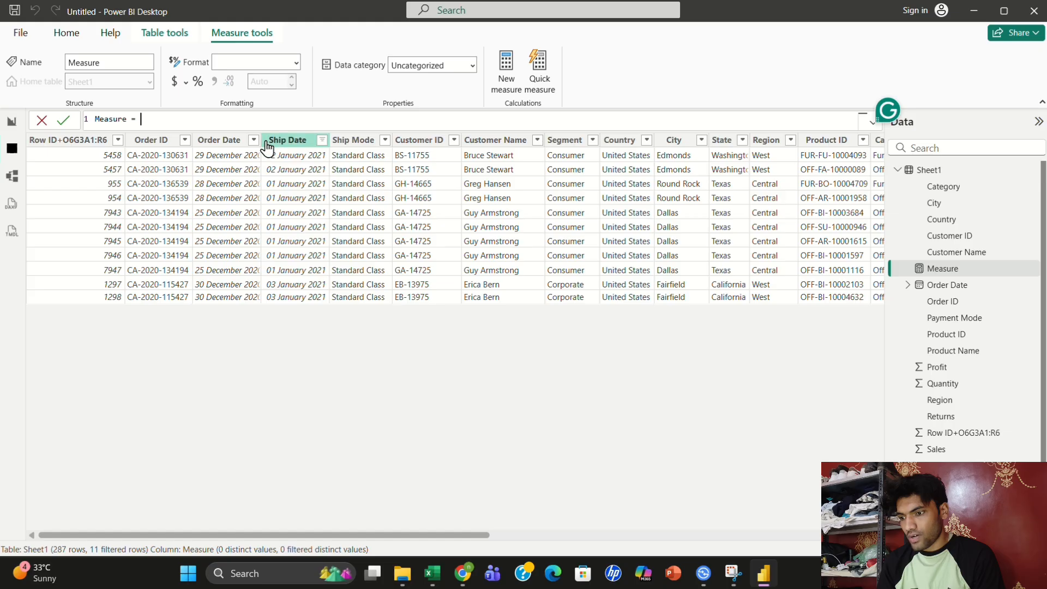
pyautogui.click(321, 142)
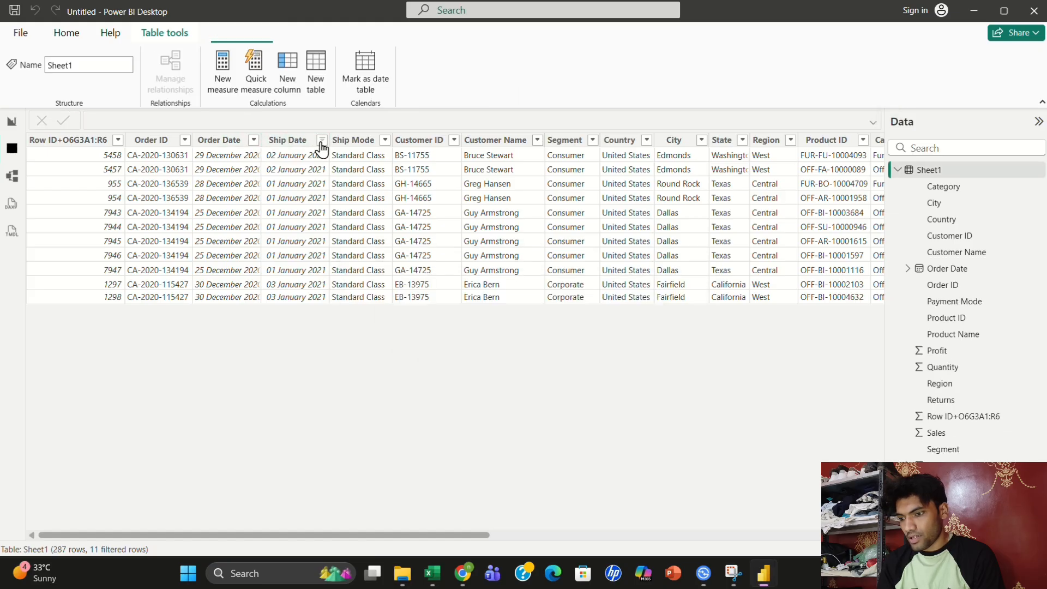